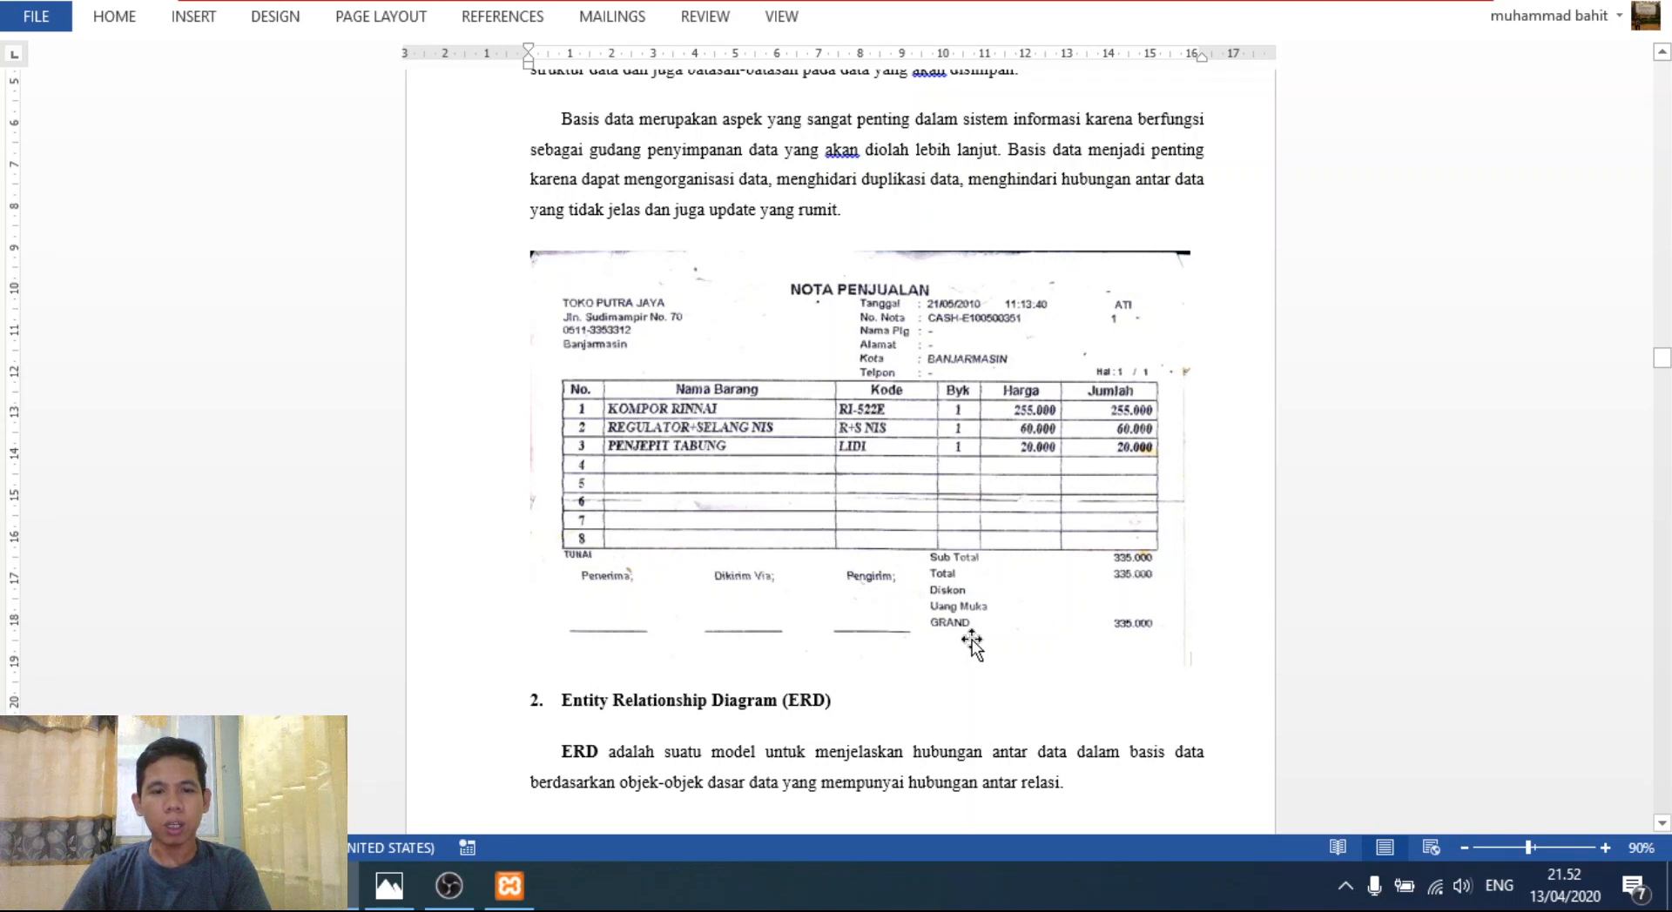
# - Scroll the Word report down to the ERD section and view the ERD image in Photos
pyautogui.scroll(-15, 966, 641)
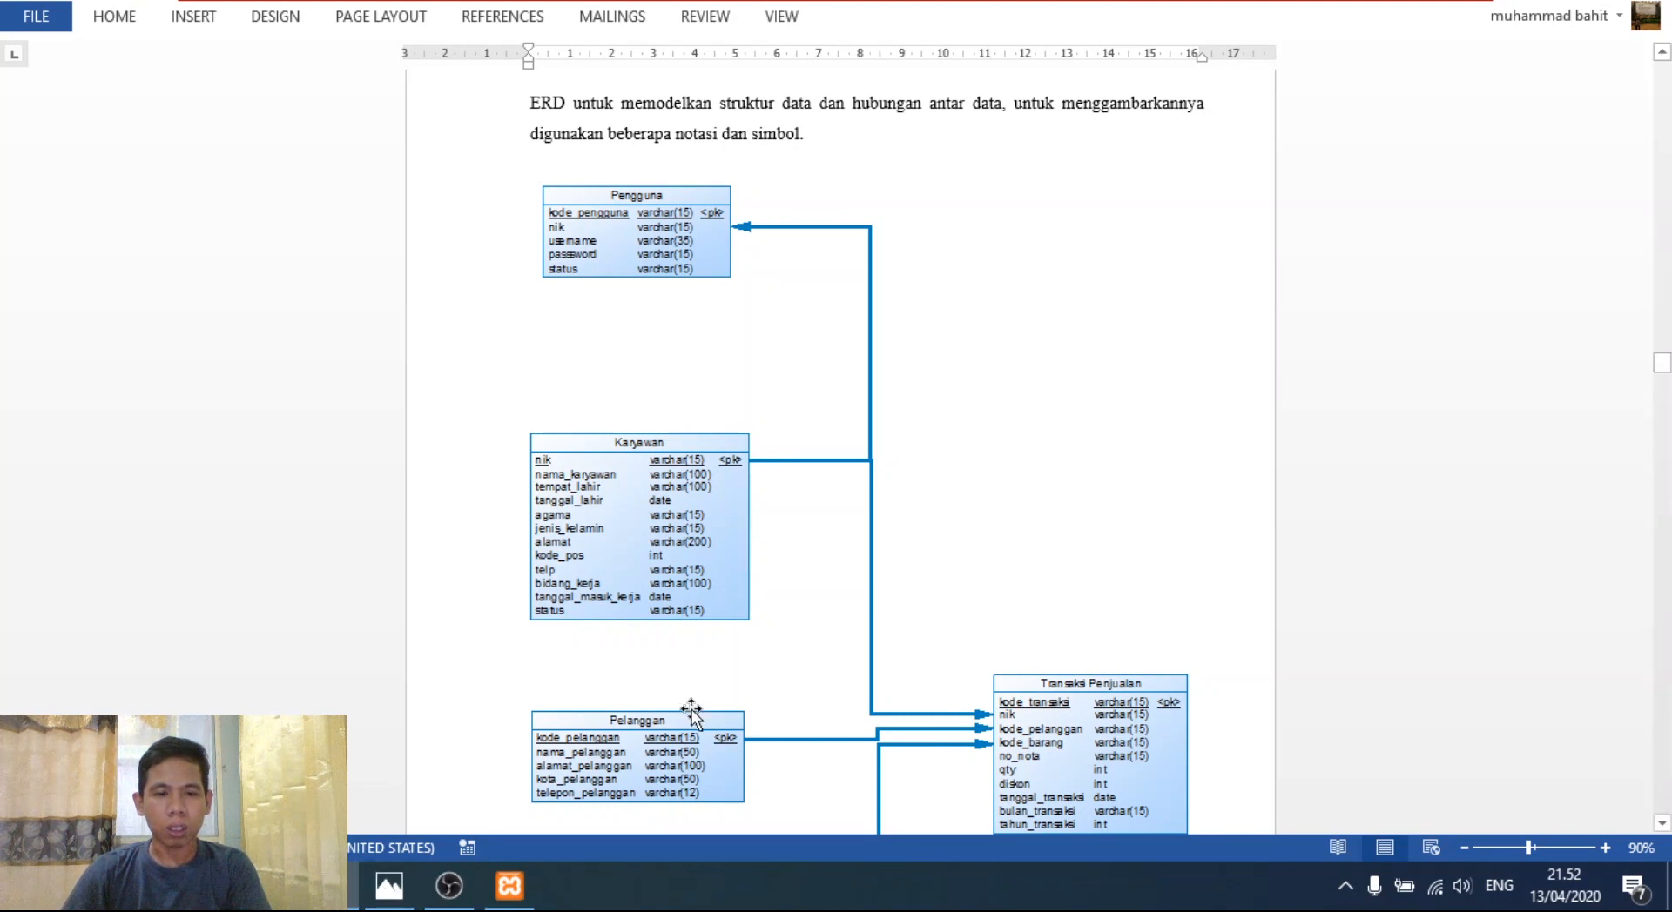
pyautogui.click(389, 887)
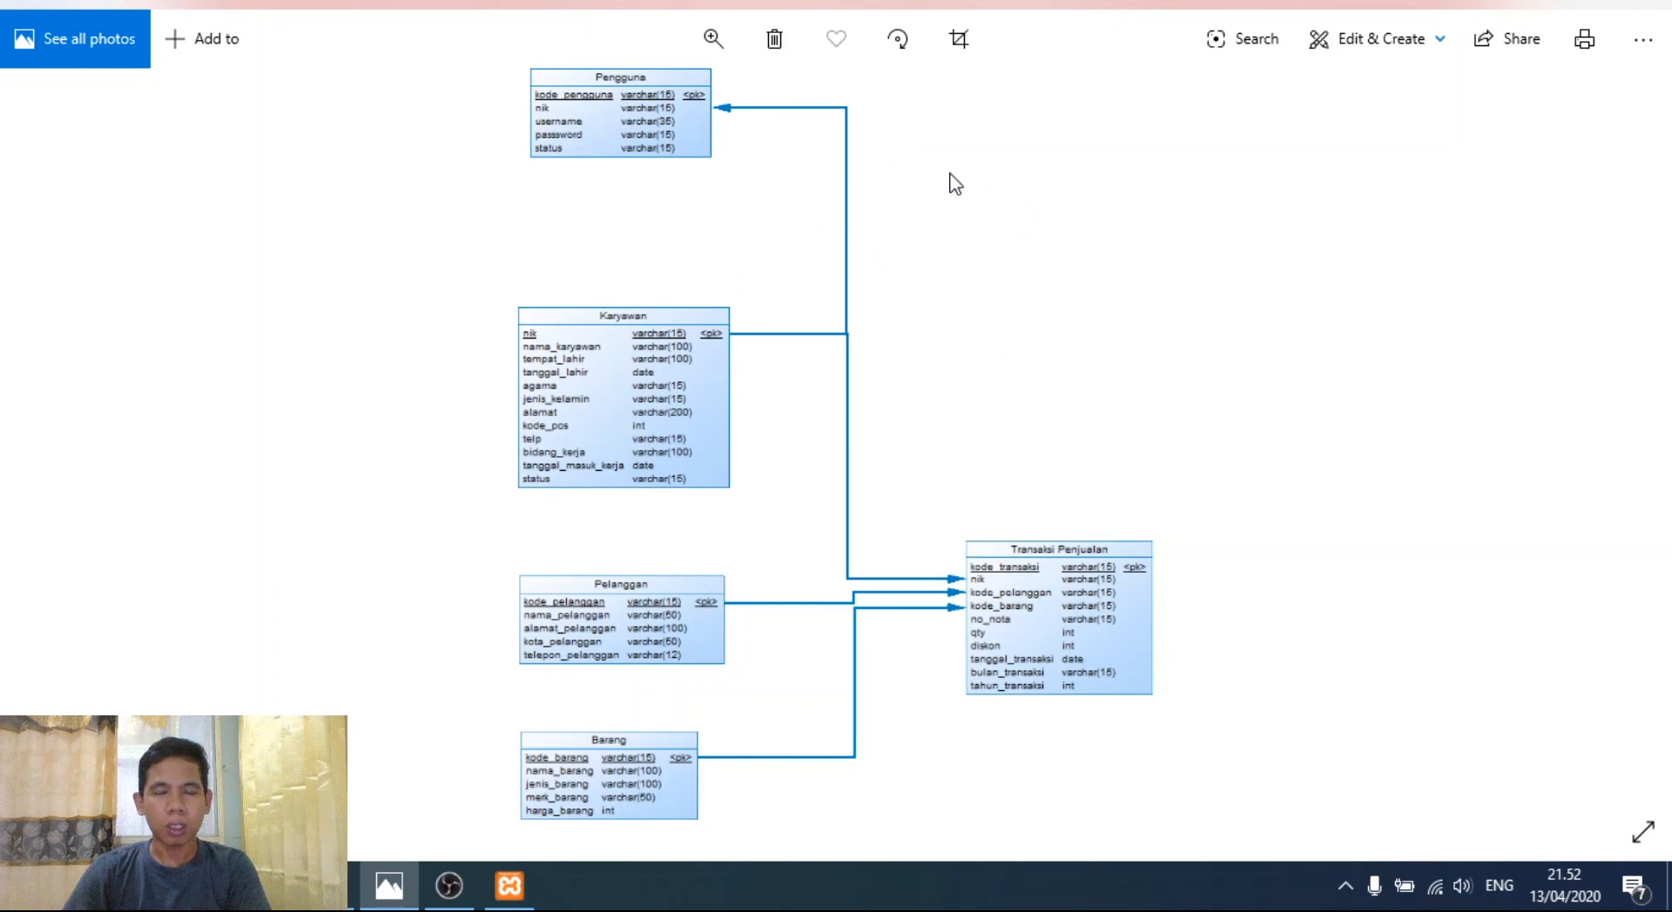
# - Zoom into the ERD to show the Pengguna and Karyawan tables, dismissing the Defender warning
pyautogui.scroll(2, 950, 173)
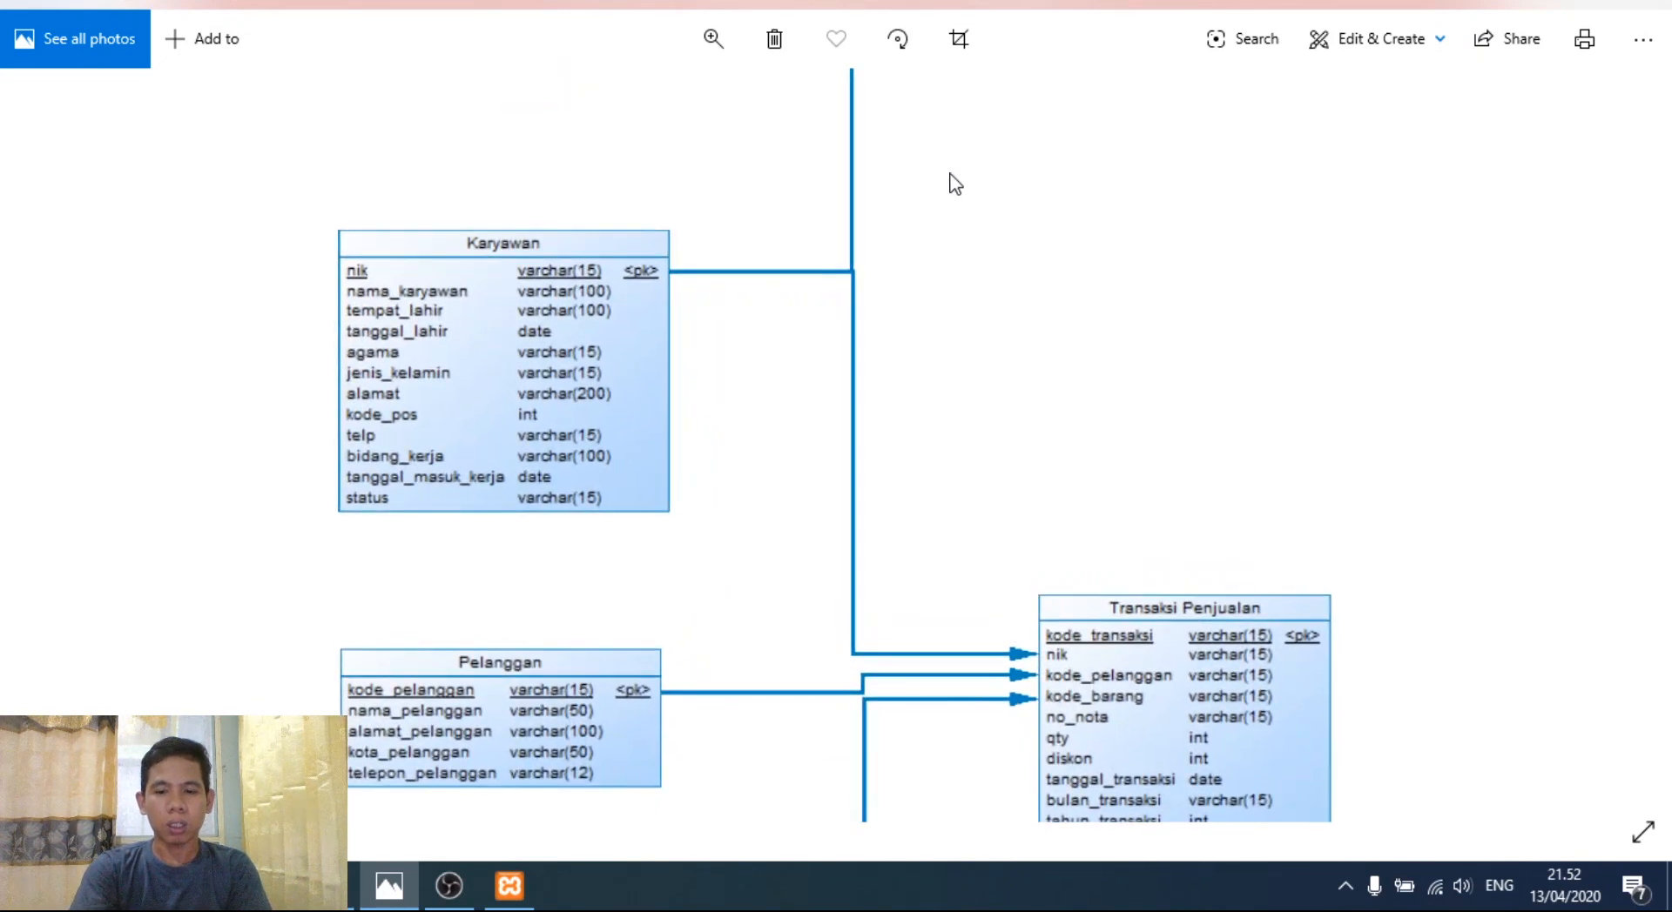
pyautogui.moveTo(968, 191); pyautogui.dragTo(834, 588)
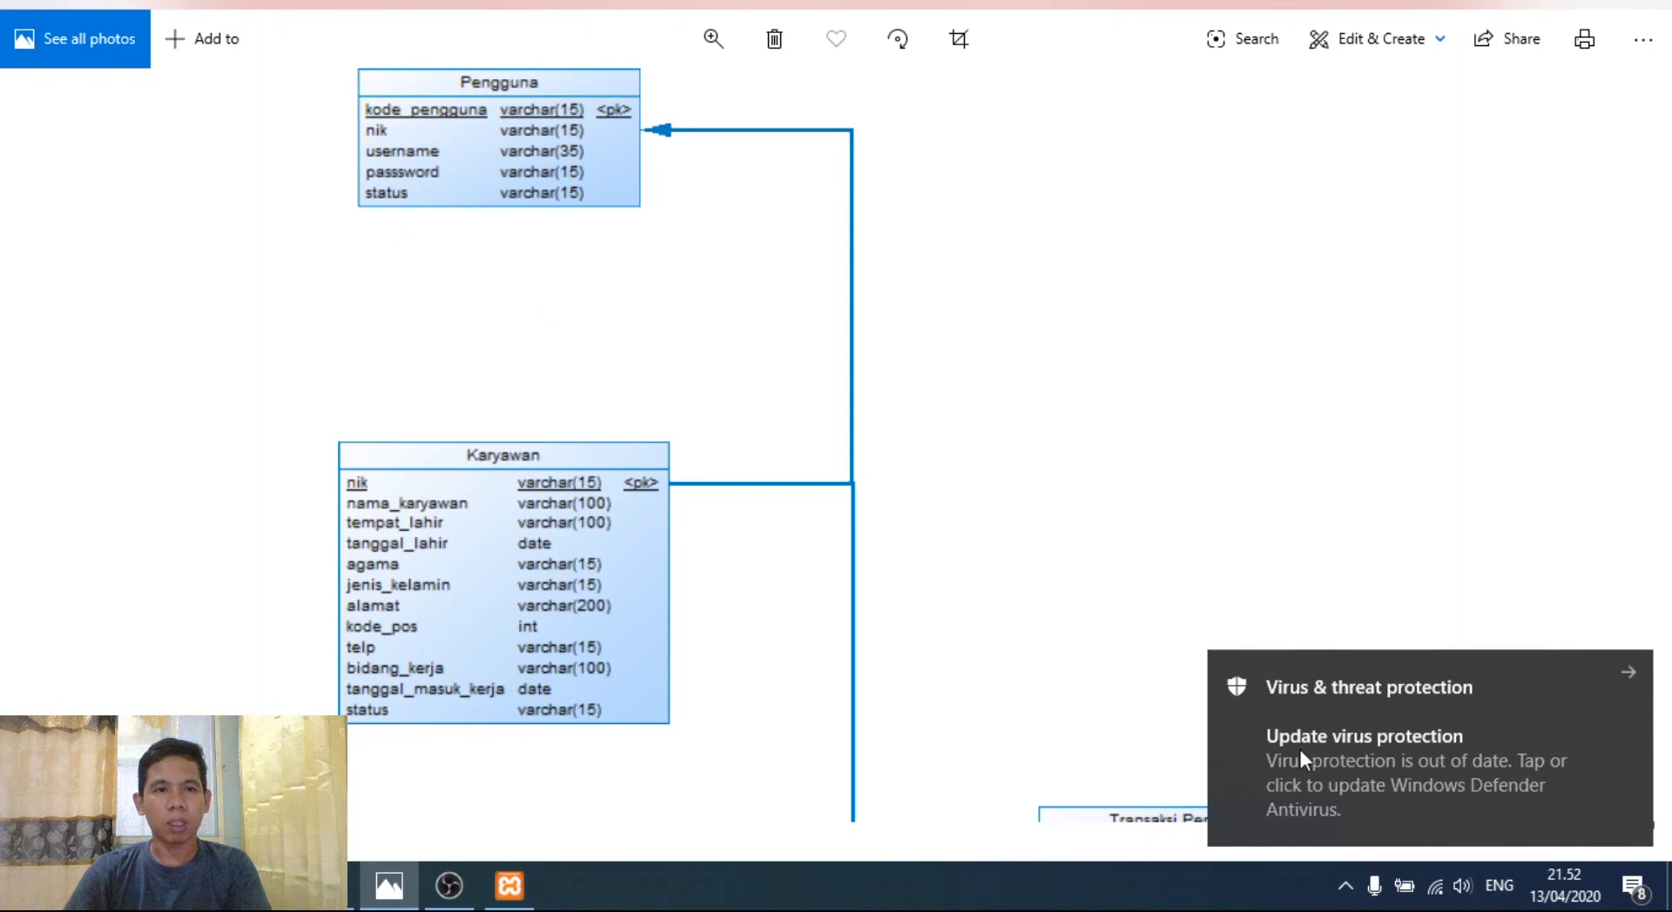
pyautogui.click(1629, 671)
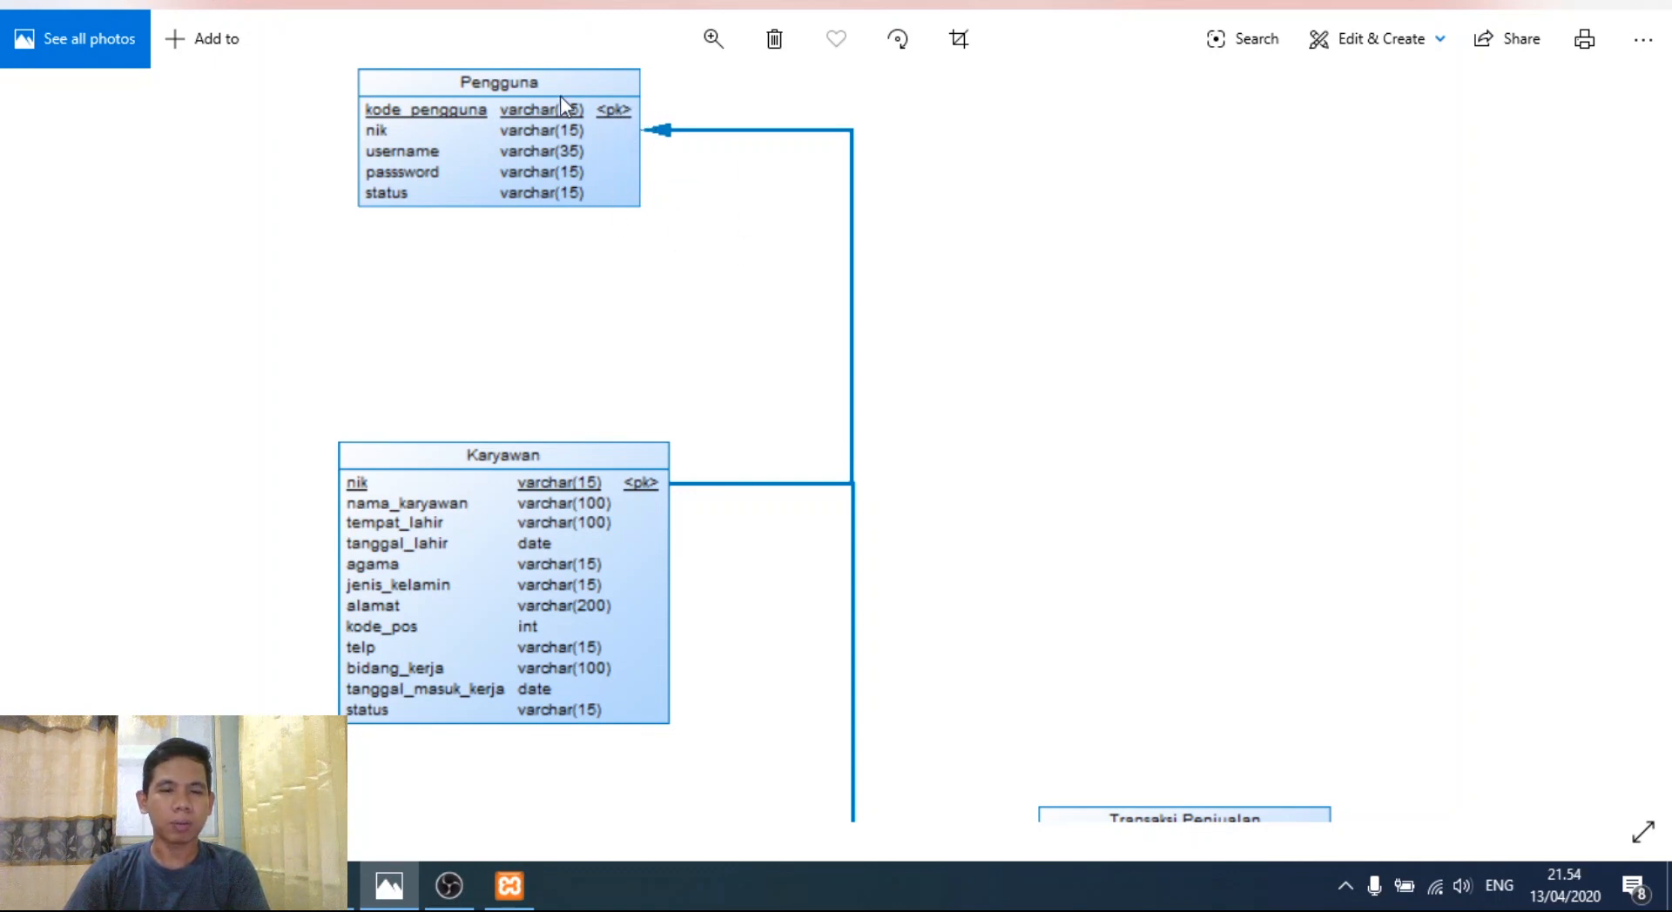
# - Pan the zoomed ERD across Pelanggan, Transaksi Penjualan, Karyawan and Barang, including harga_barang
pyautogui.moveTo(880, 422); pyautogui.dragTo(884, 209)
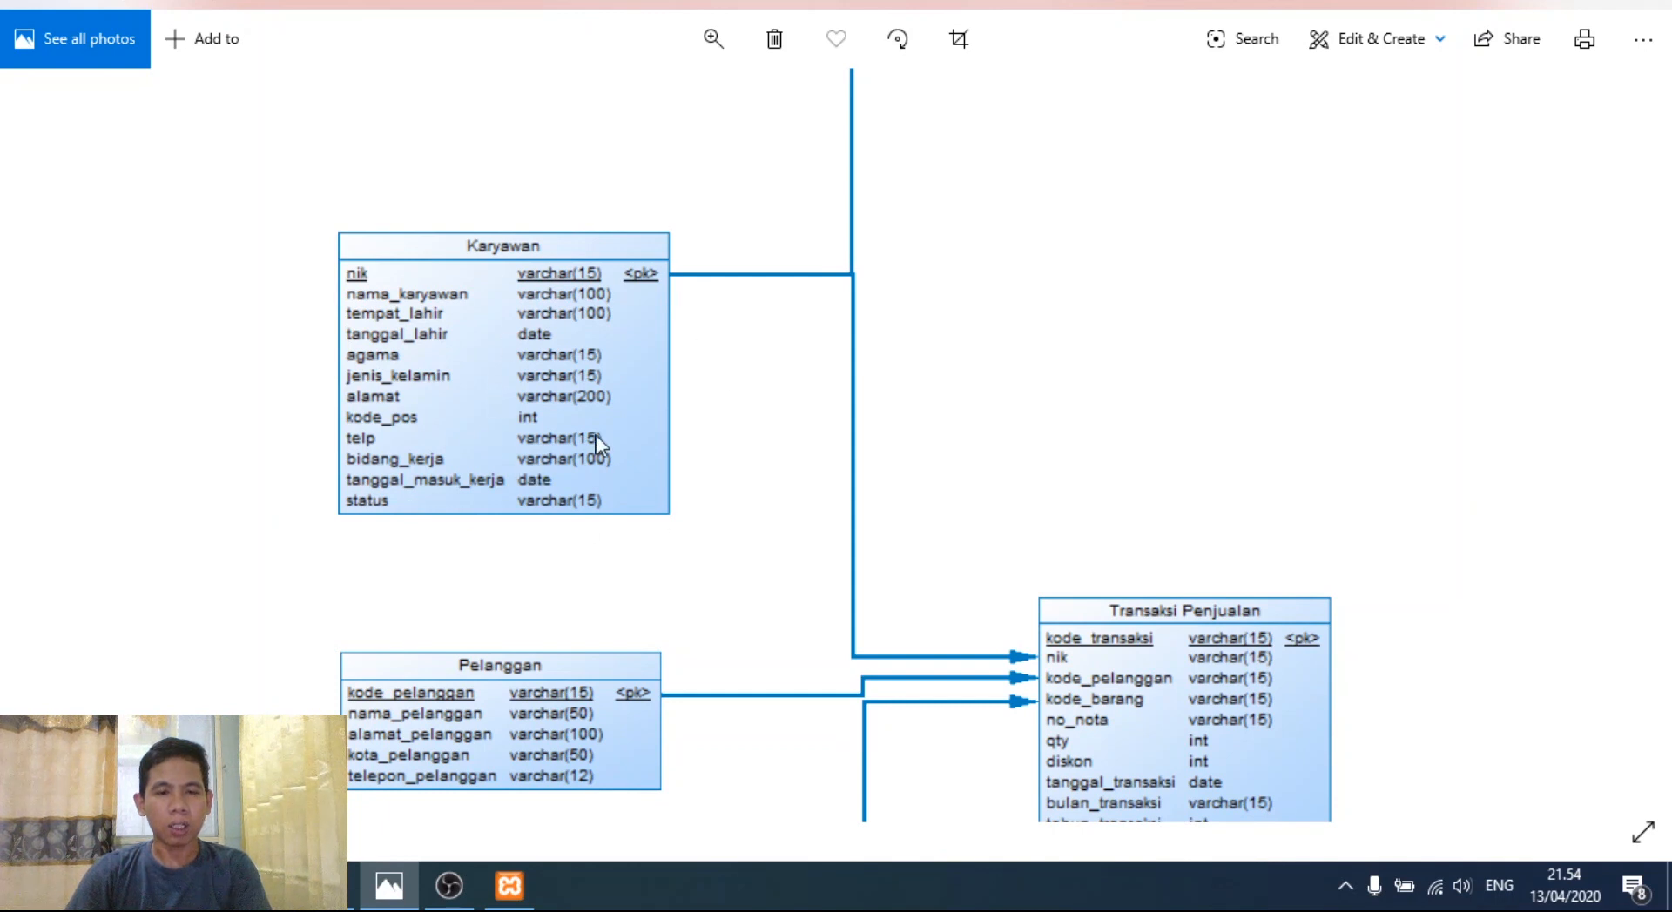
pyautogui.scroll(-3, 754, 533)
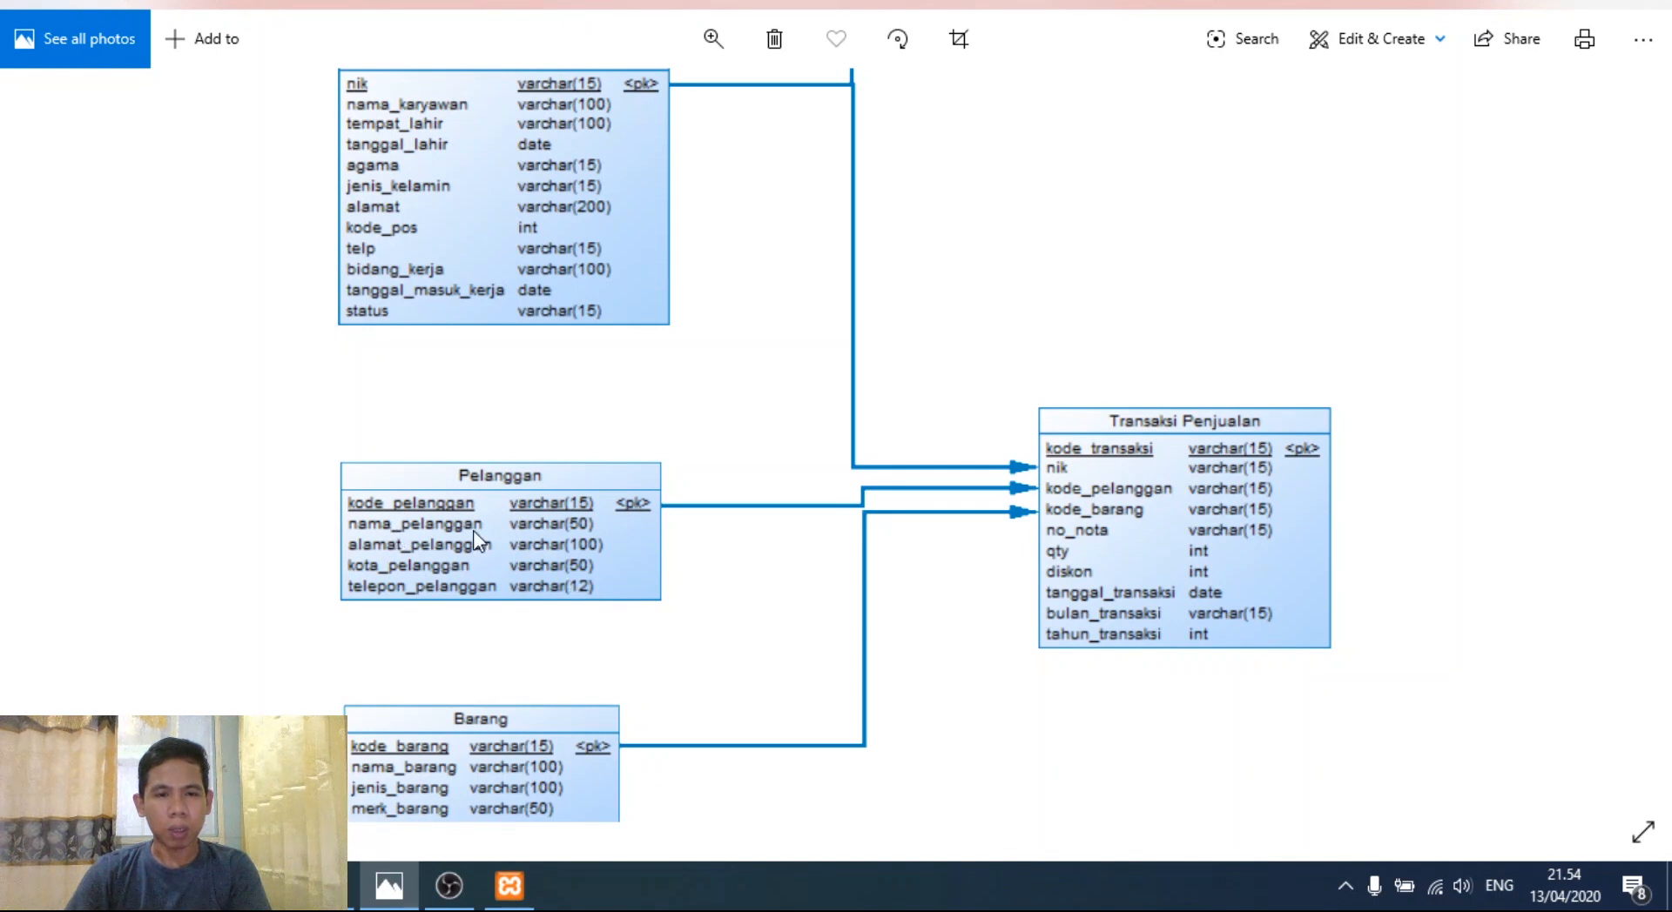
pyautogui.moveTo(549, 521); pyautogui.dragTo(540, 484)
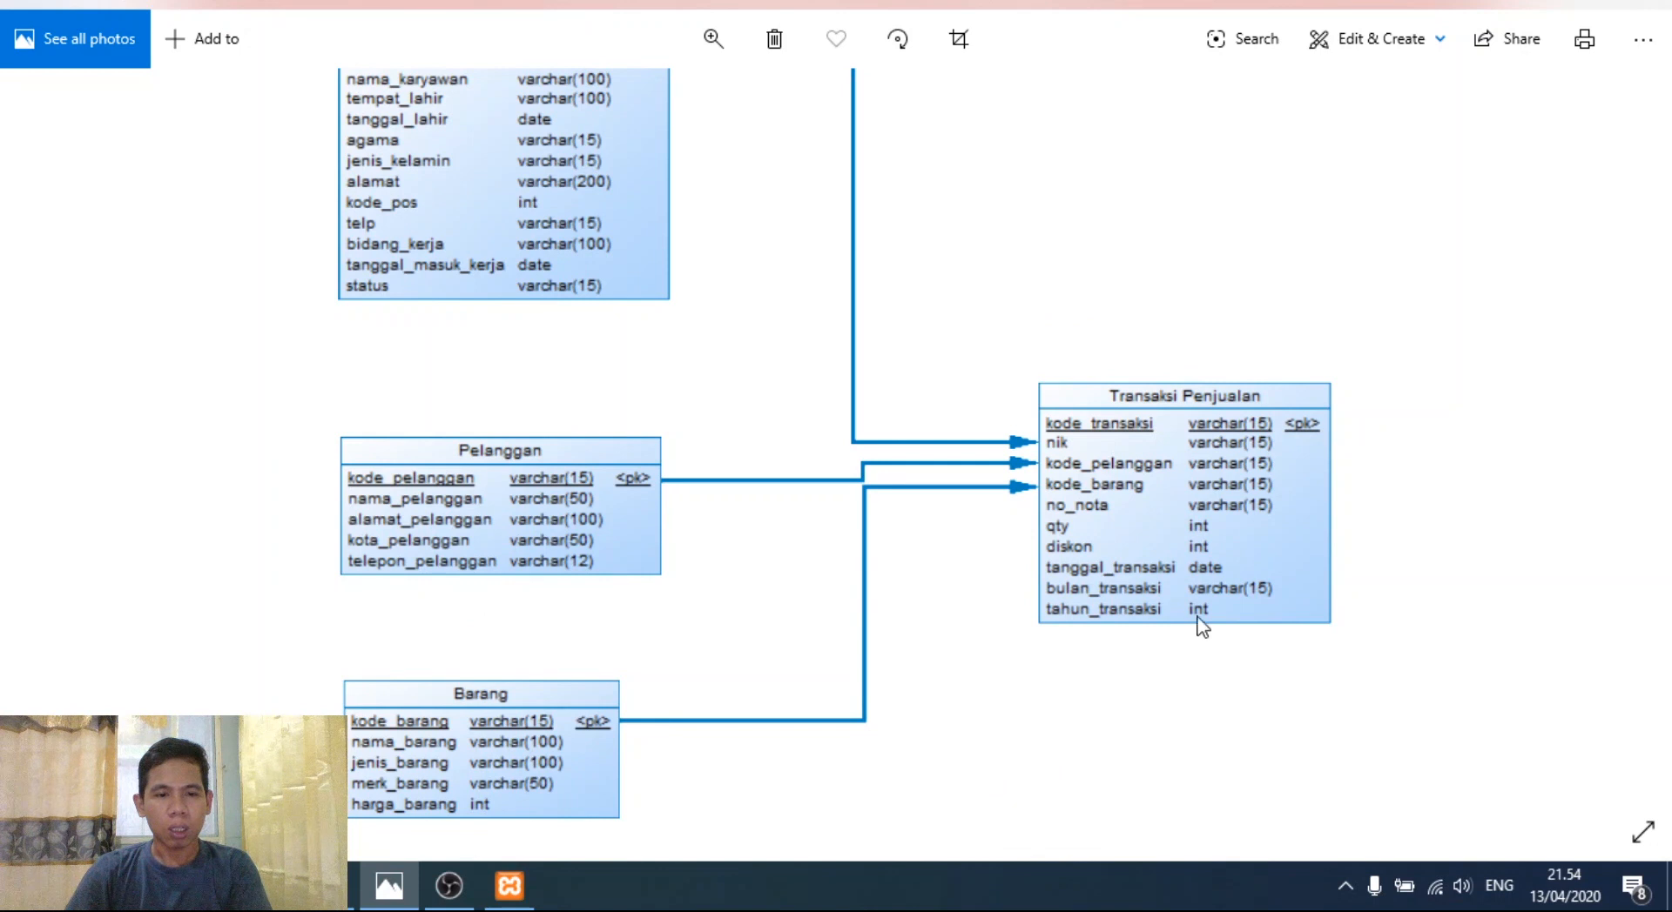
pyautogui.moveTo(1101, 317); pyautogui.dragTo(1048, 450)
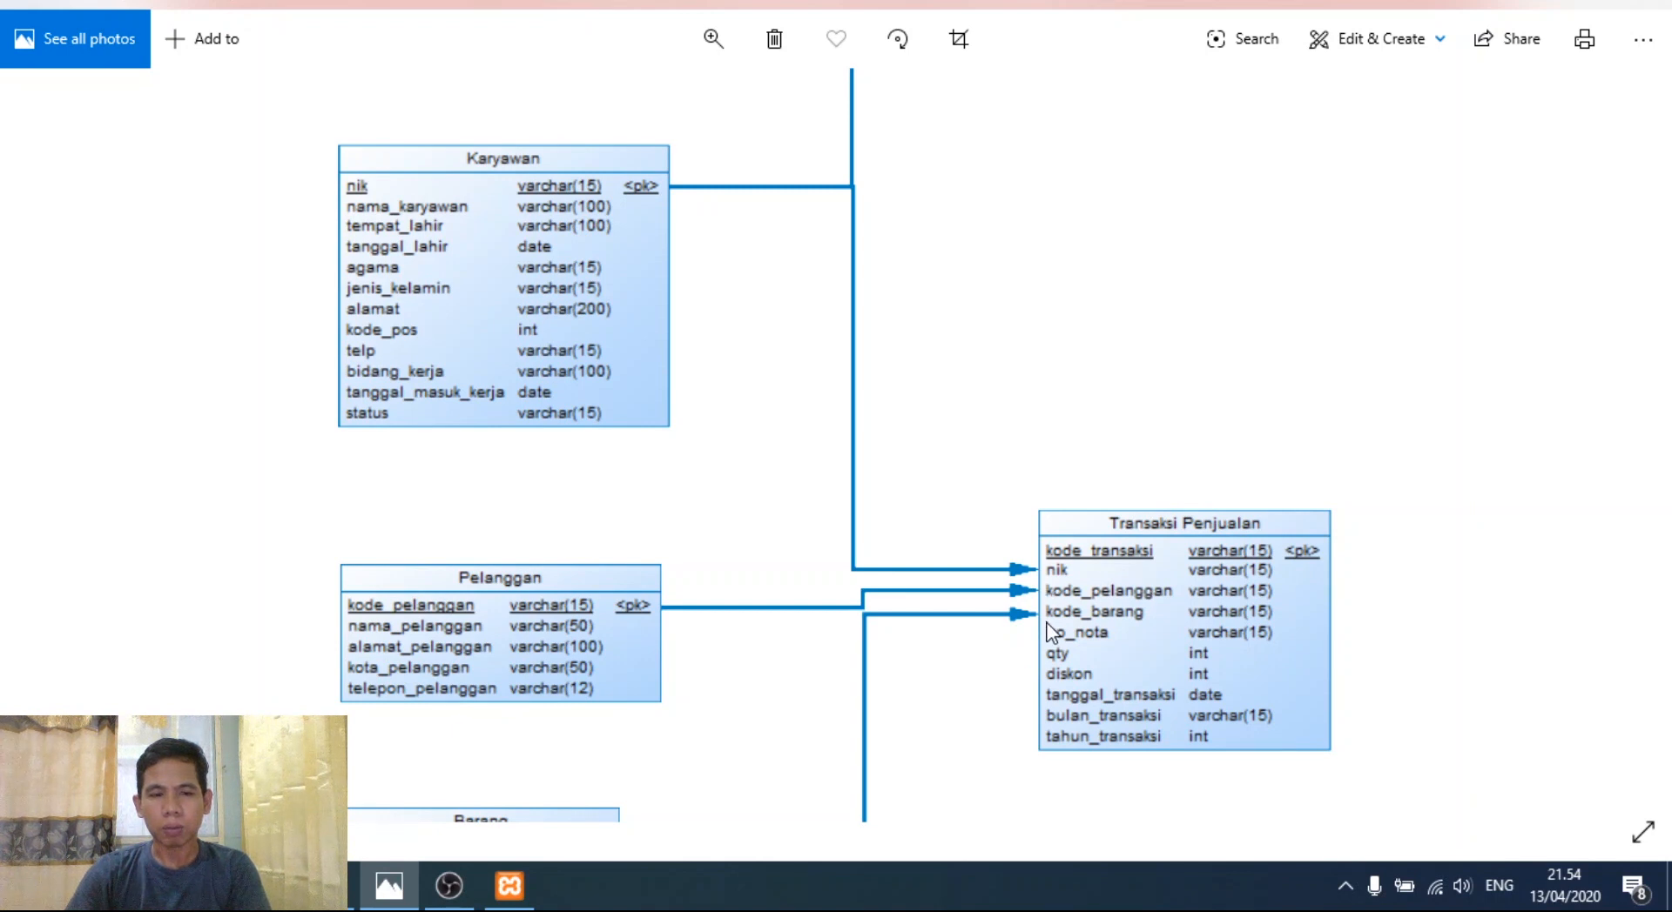
pyautogui.moveTo(1120, 628); pyautogui.dragTo(1135, 534)
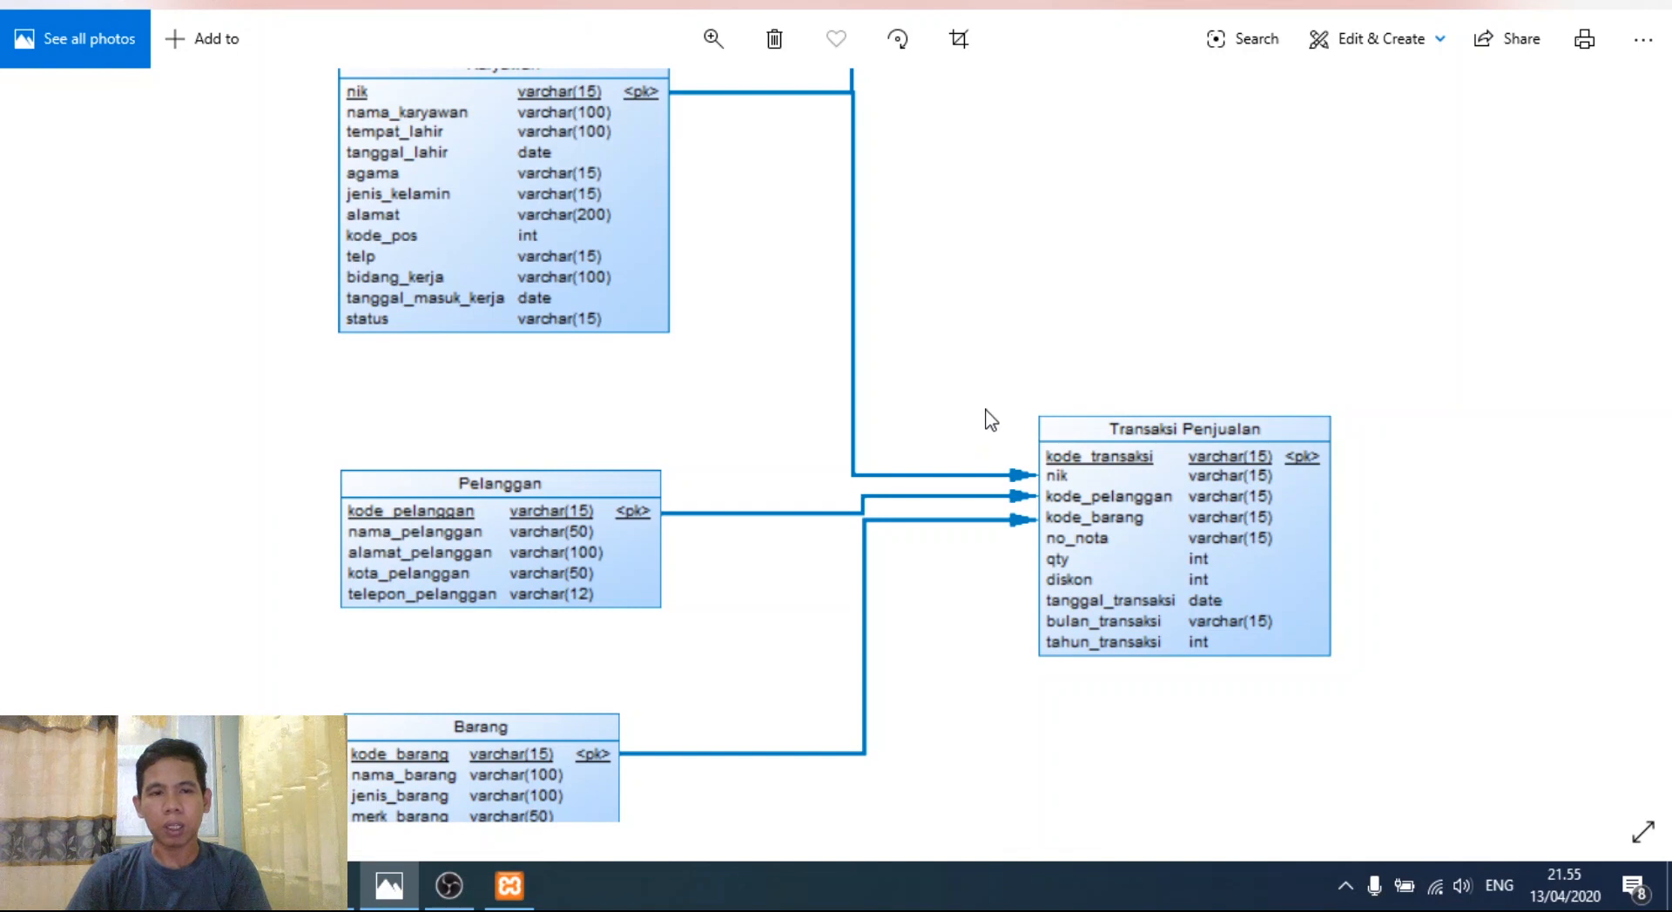
pyautogui.moveTo(991, 421); pyautogui.dragTo(996, 473)
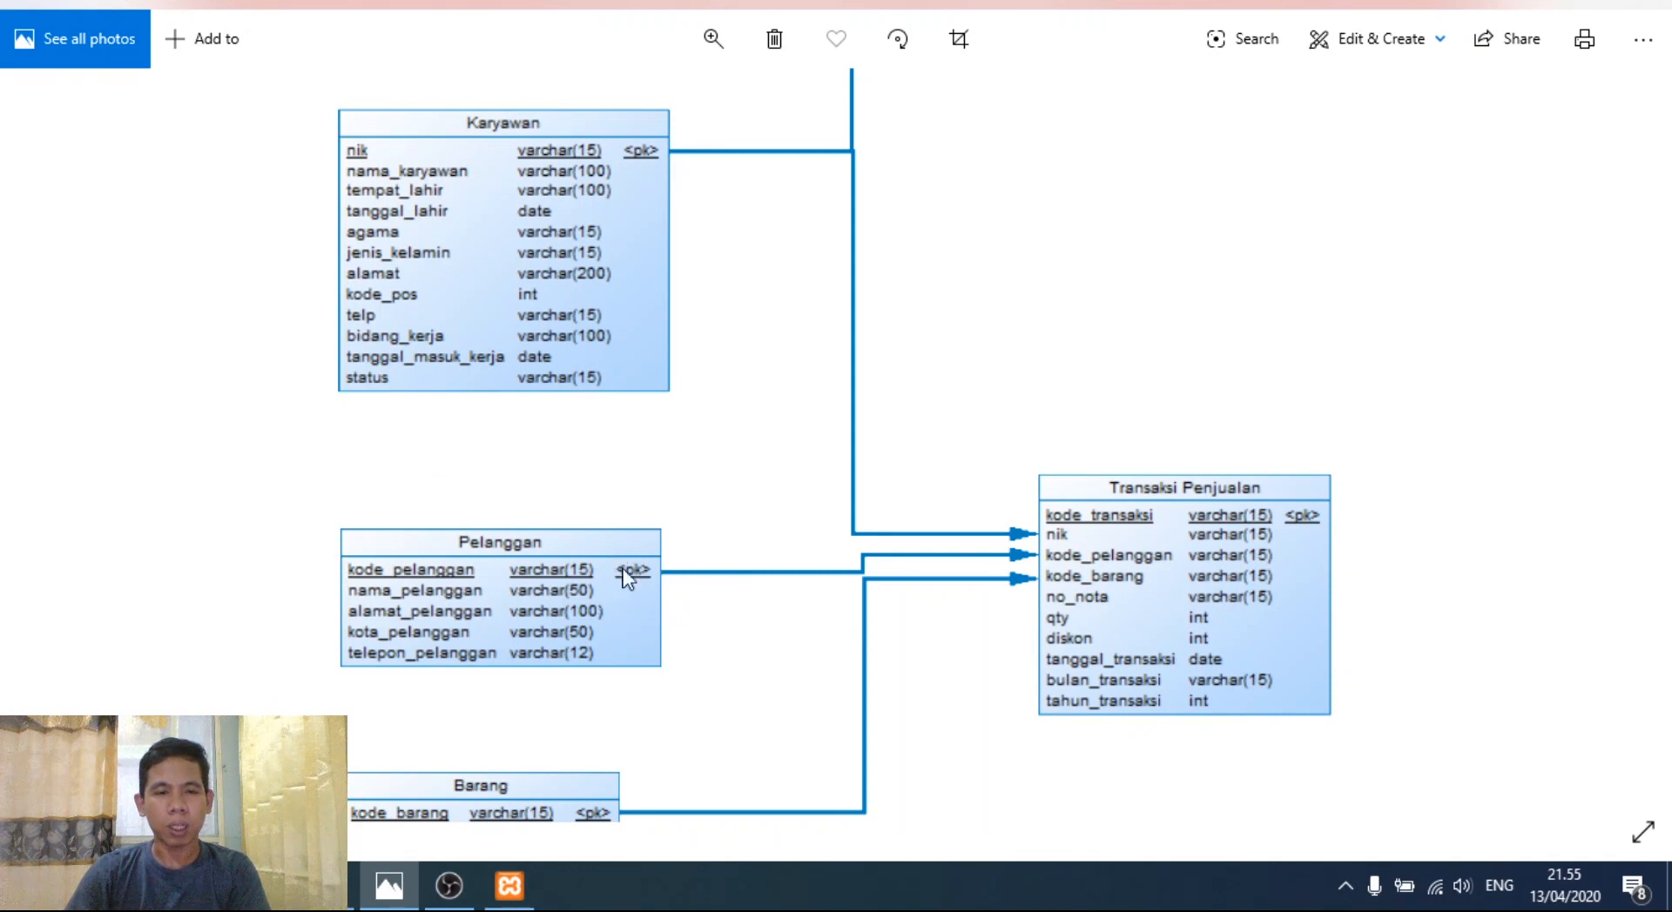
pyautogui.scroll(-2, 607, 782)
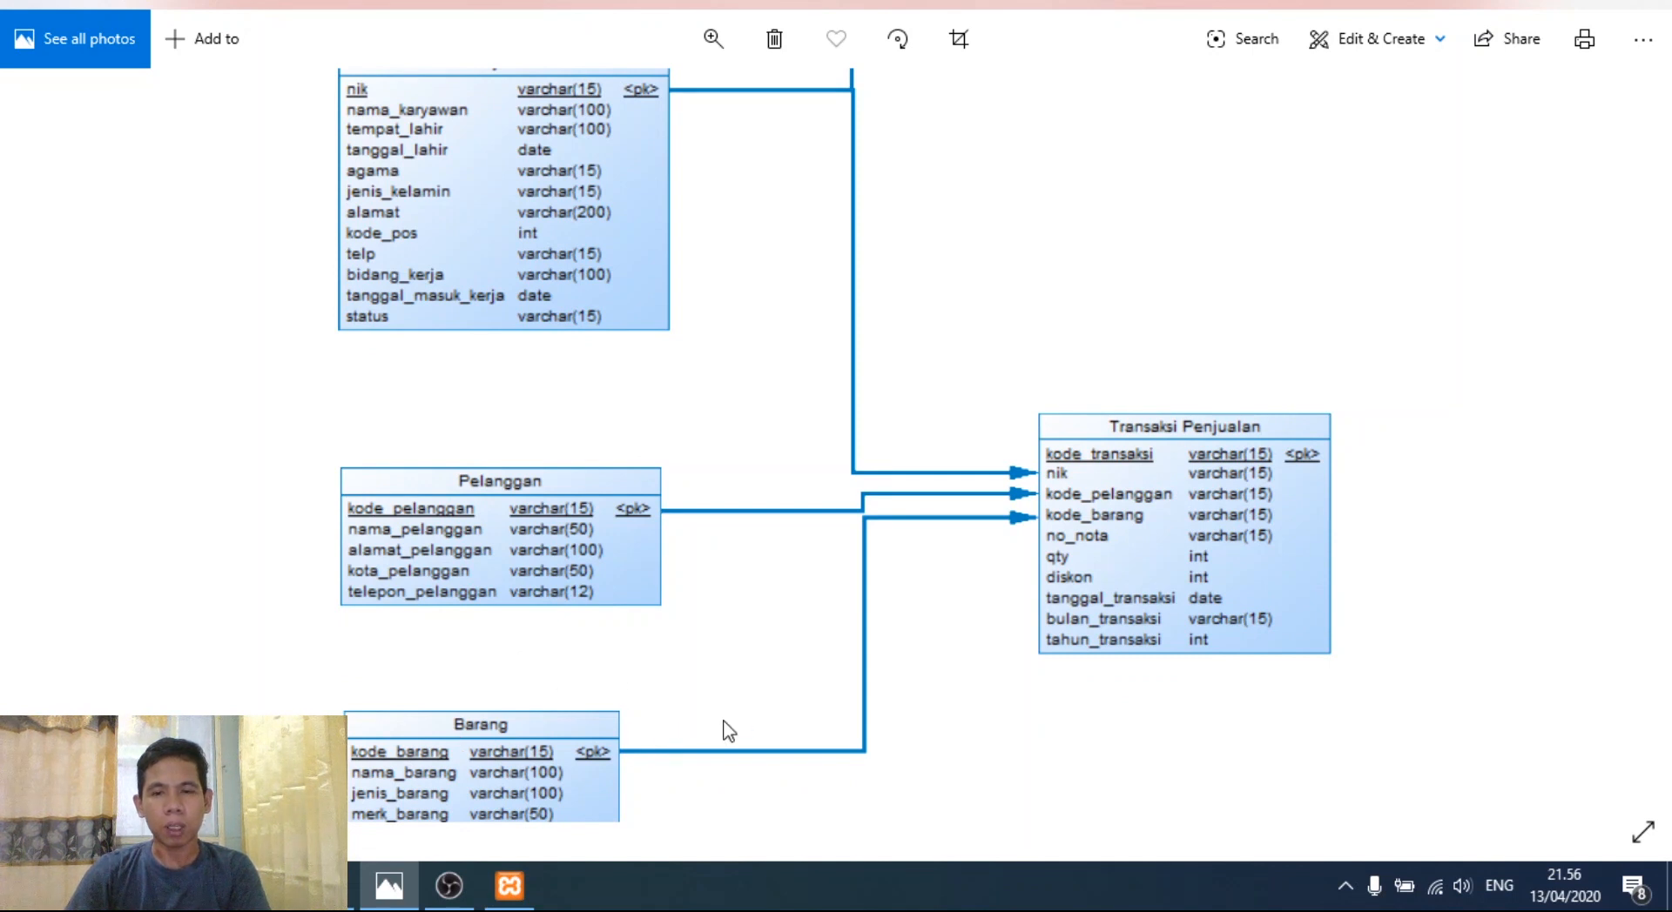
pyautogui.moveTo(1042, 359); pyautogui.dragTo(1002, 512)
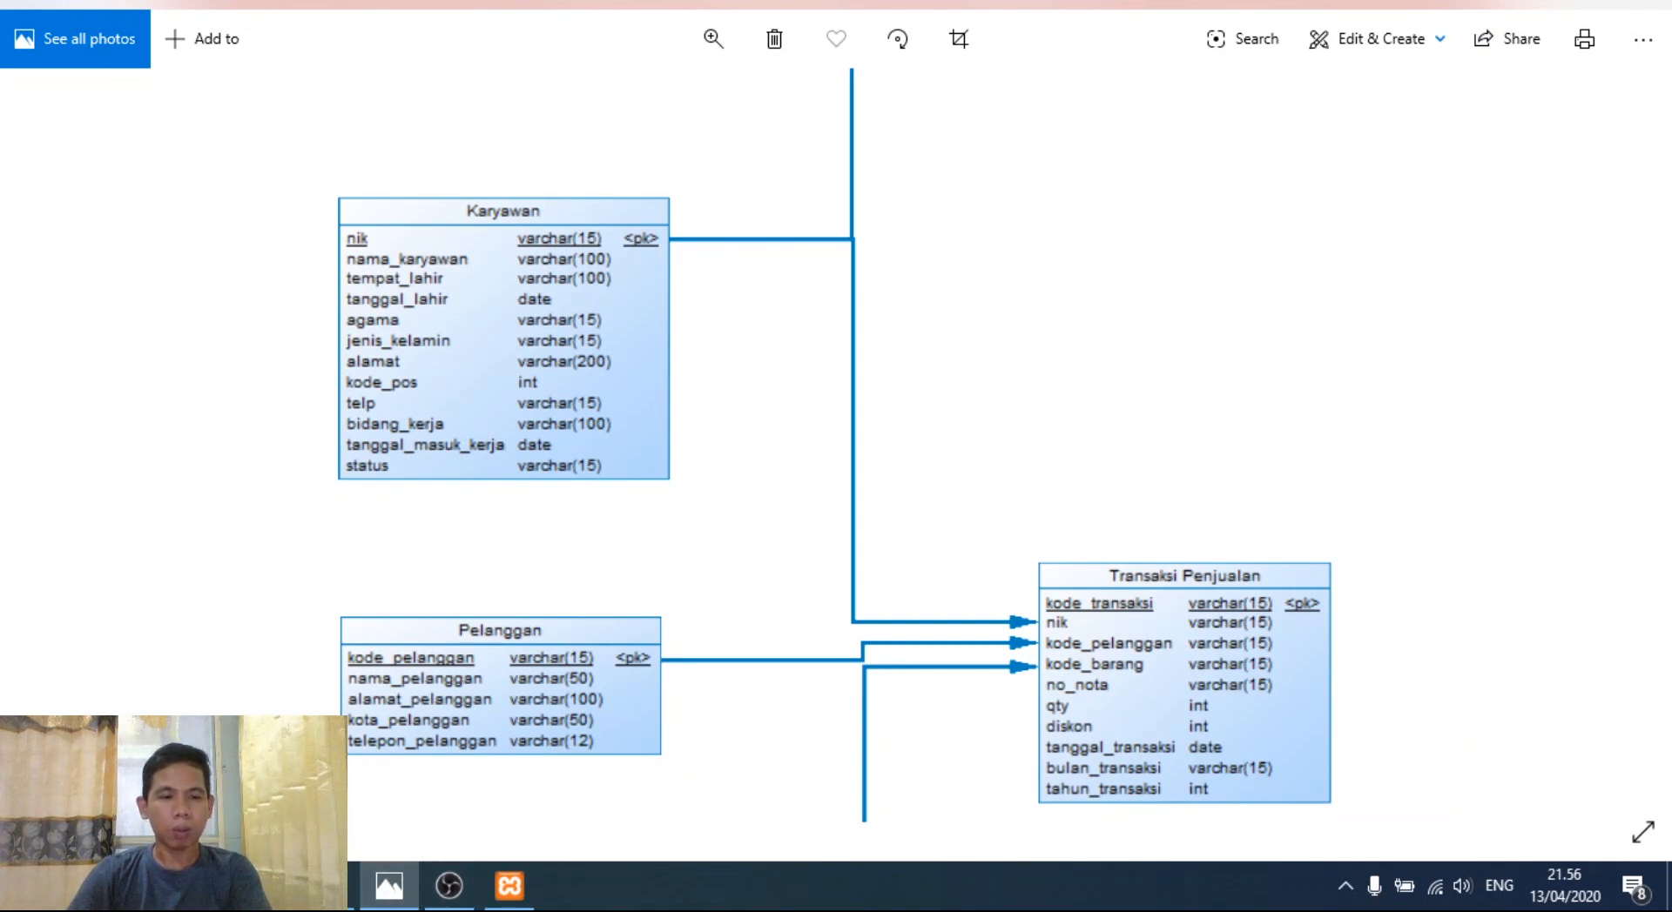
# - Search 'xam' in the Start menu and launch the XAMPP Control Panel, bringing it forward
pyautogui.press('super+s')
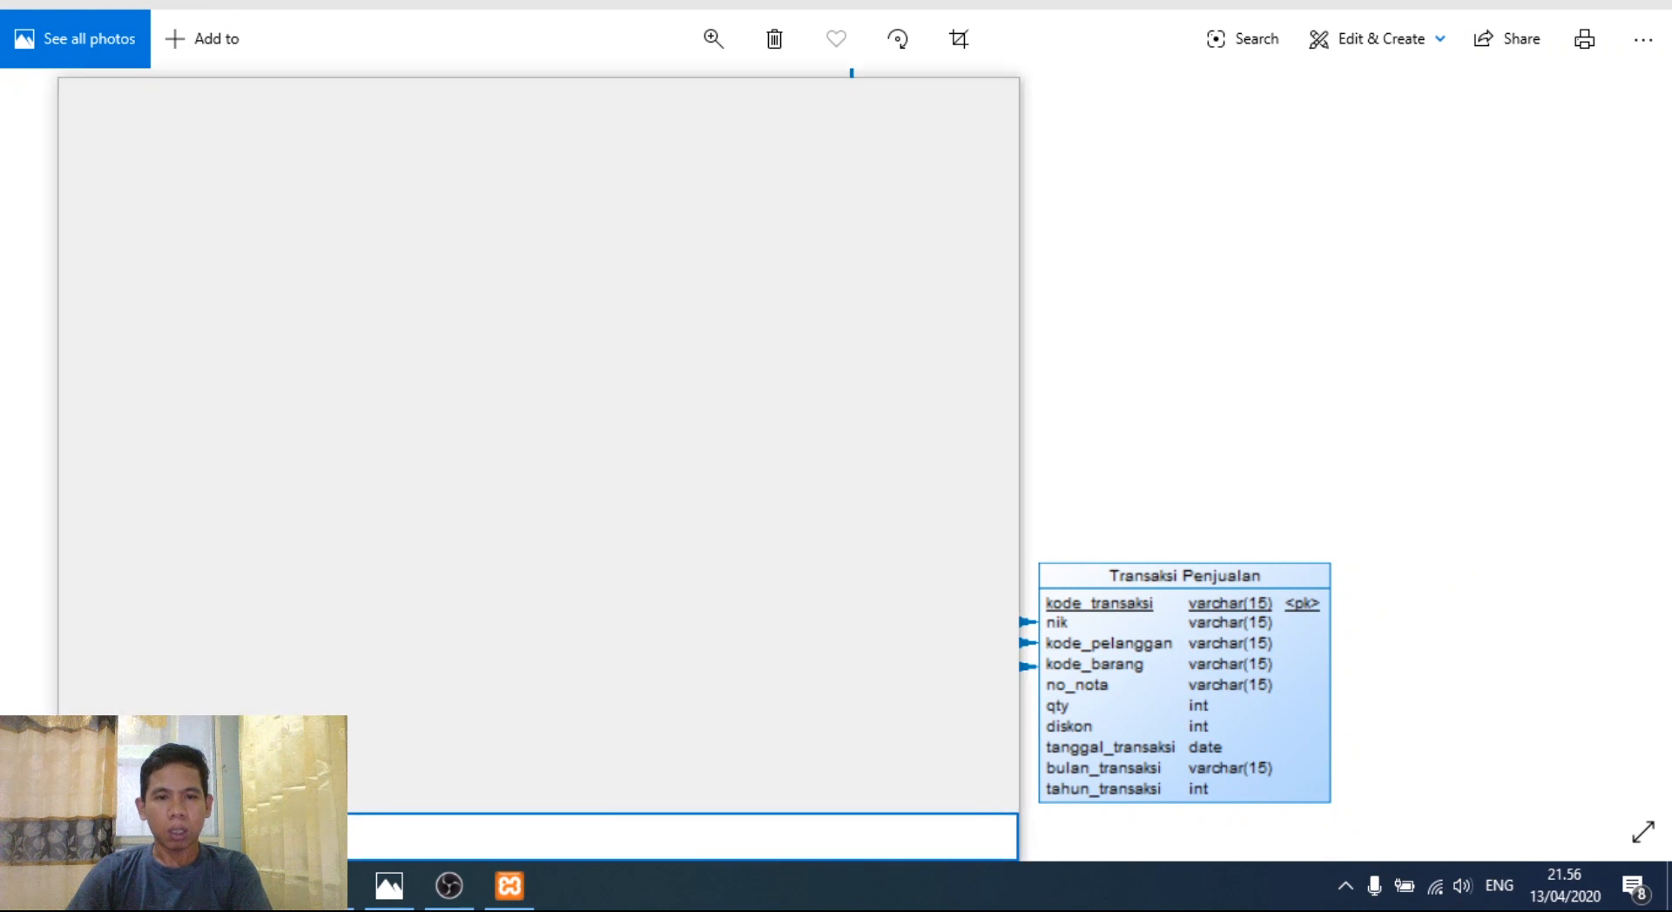
pyautogui.write('xam')
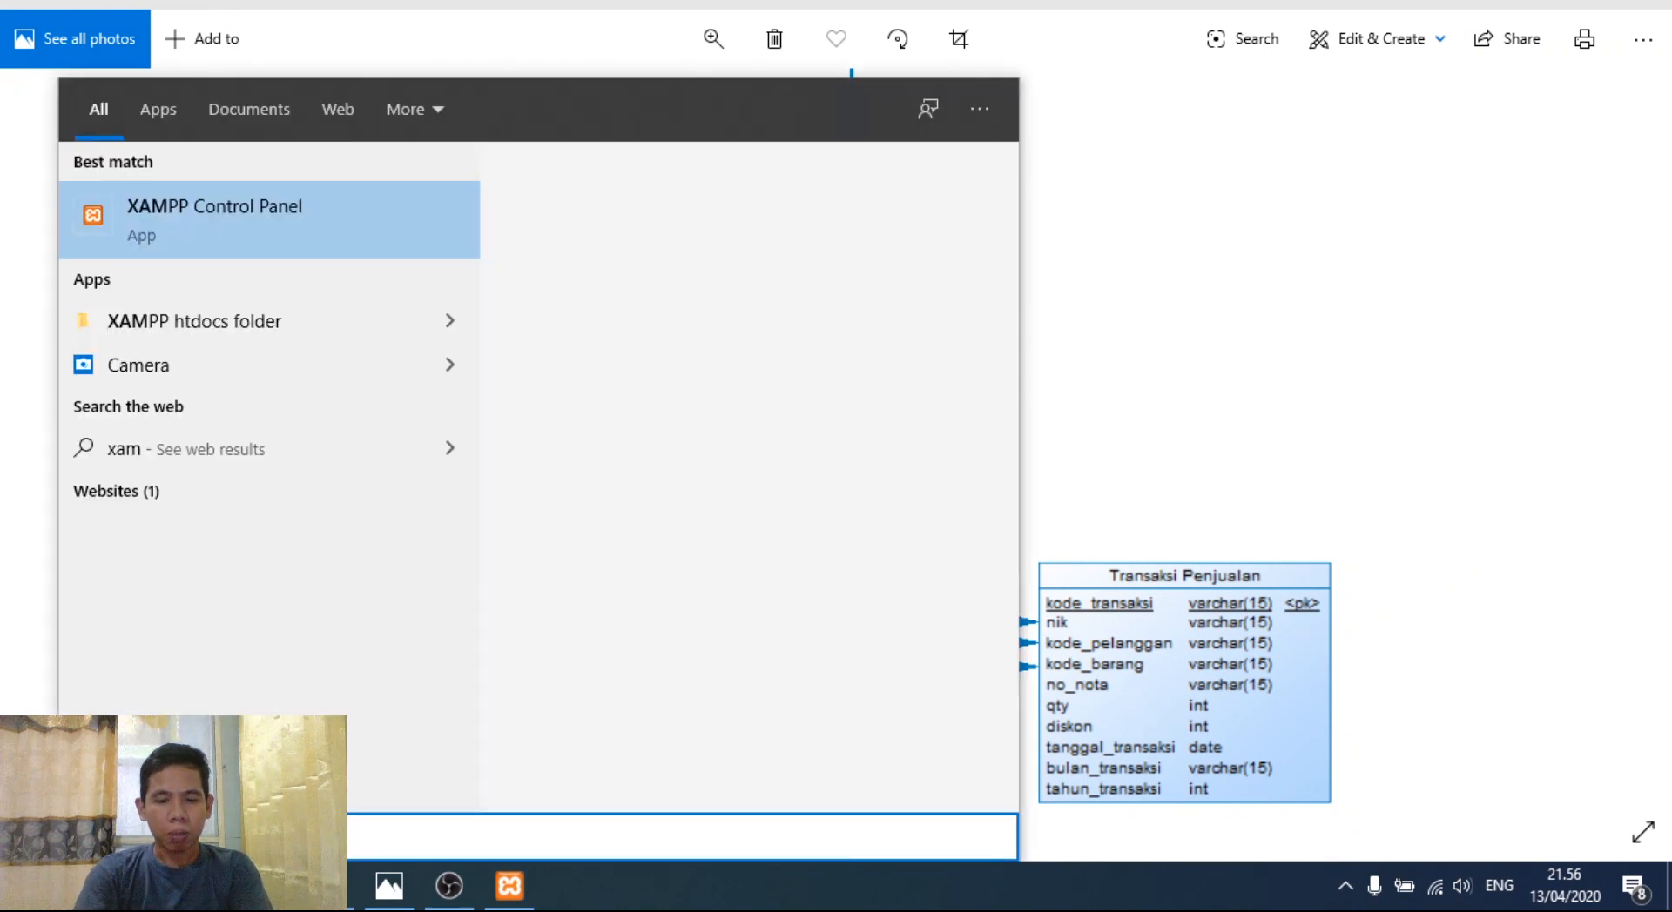
pyautogui.click(189, 217)
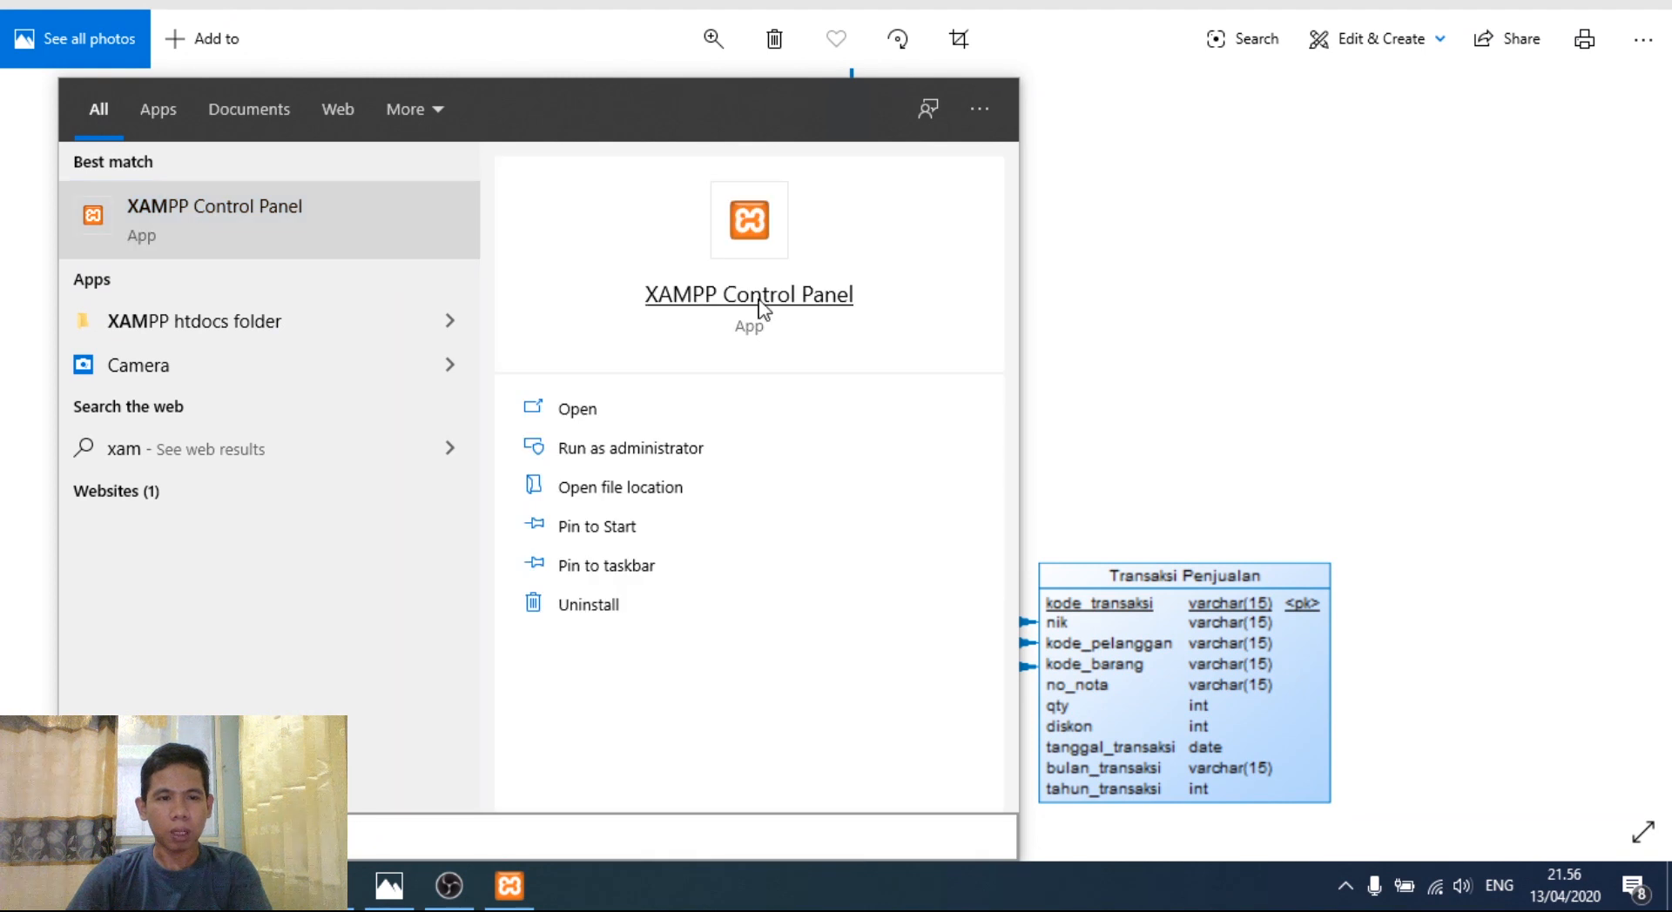
pyautogui.click(742, 350)
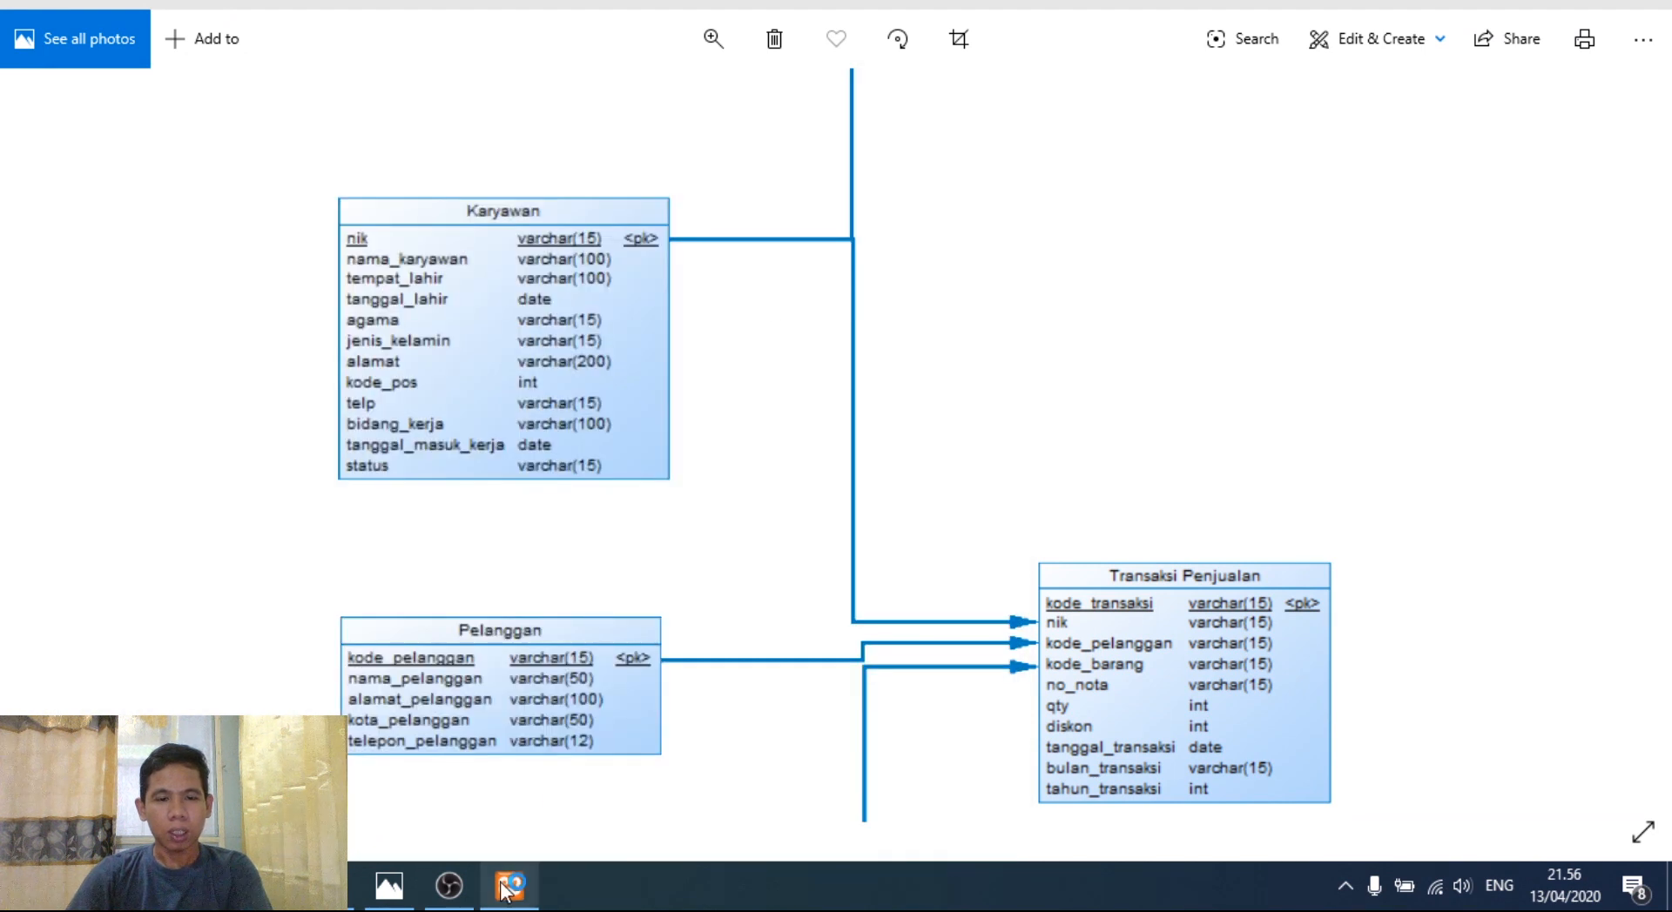
pyautogui.moveTo(505, 897)
pyautogui.click(490, 843)
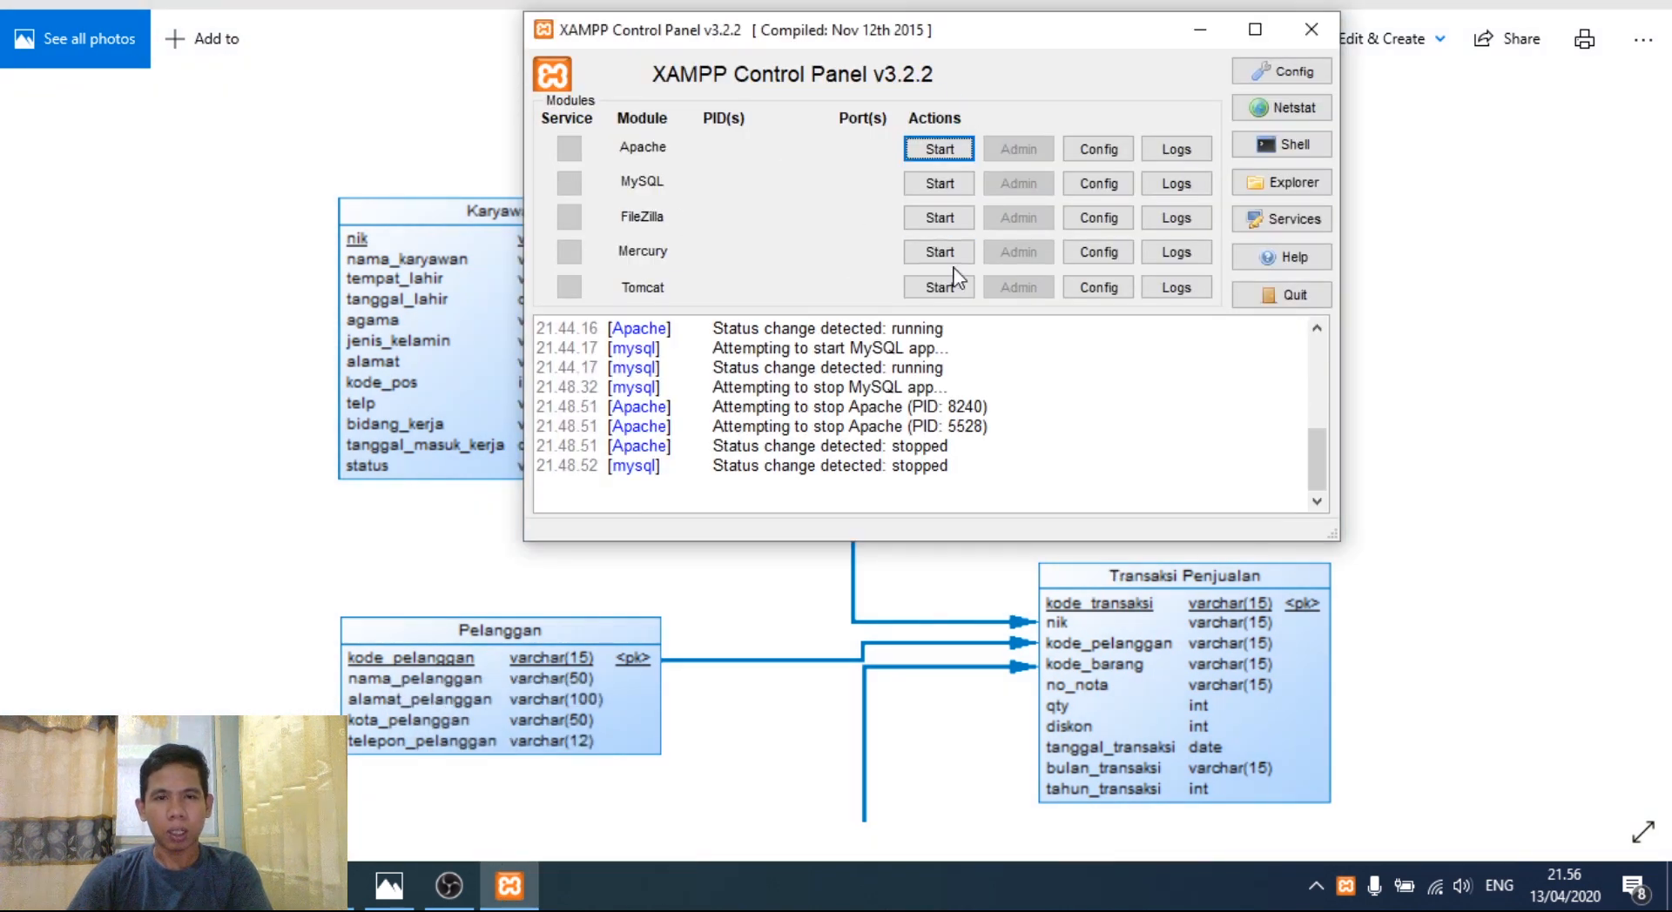
# - Start the Apache and MySQL modules, then close the two duplicate XAMPP Control Panel windows
pyautogui.click(939, 152)
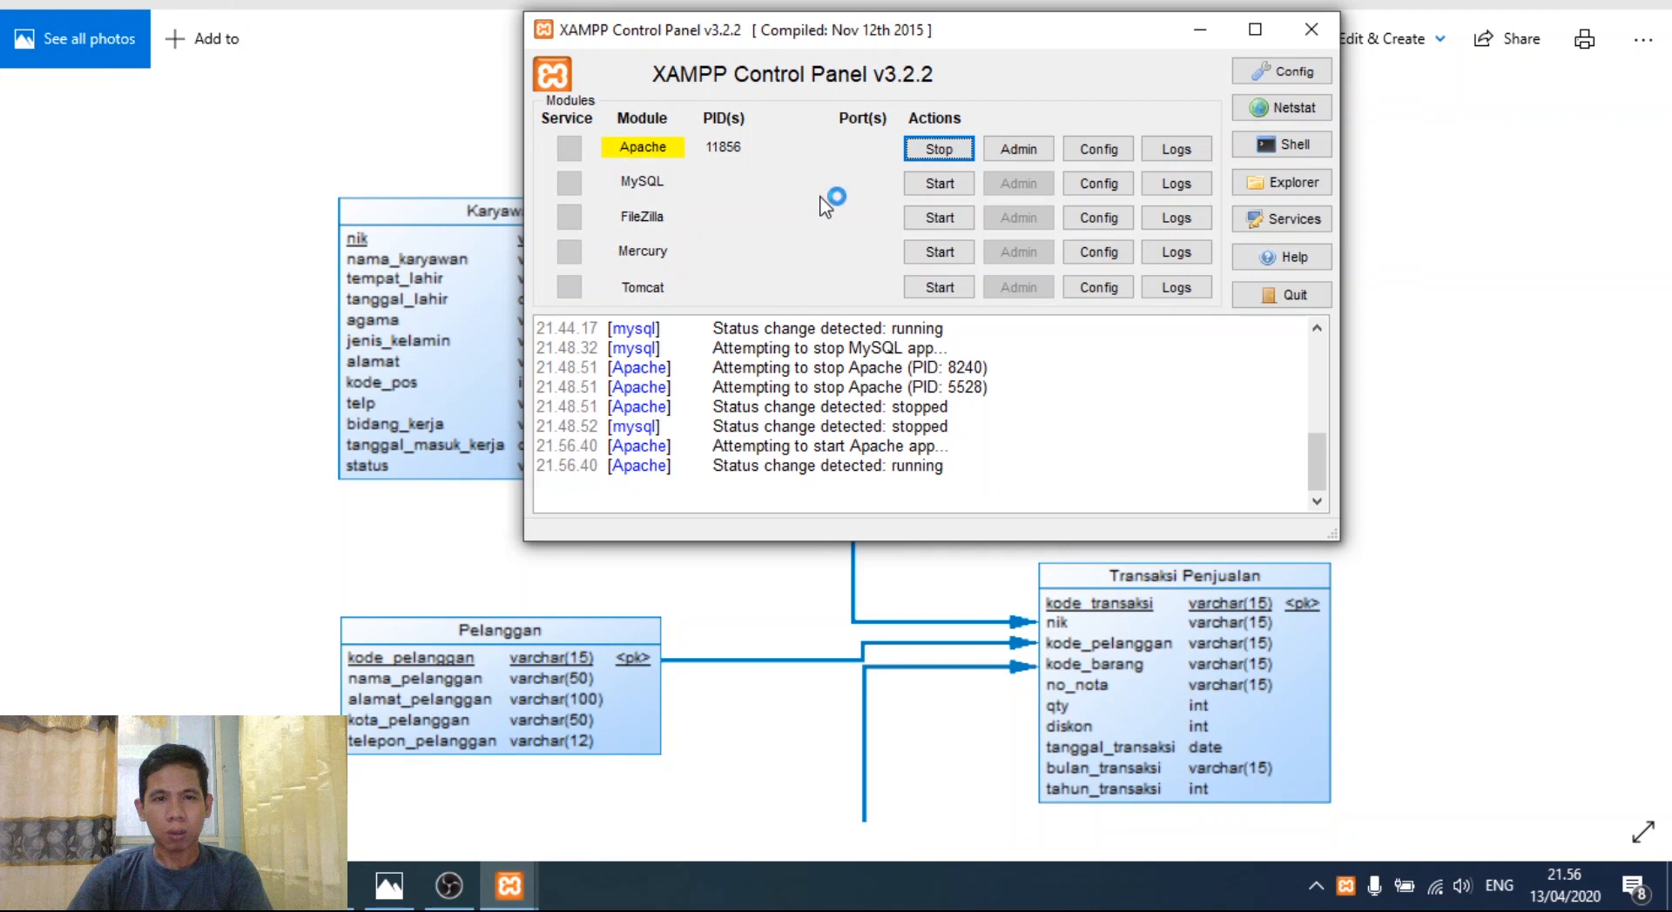
pyautogui.click(957, 186)
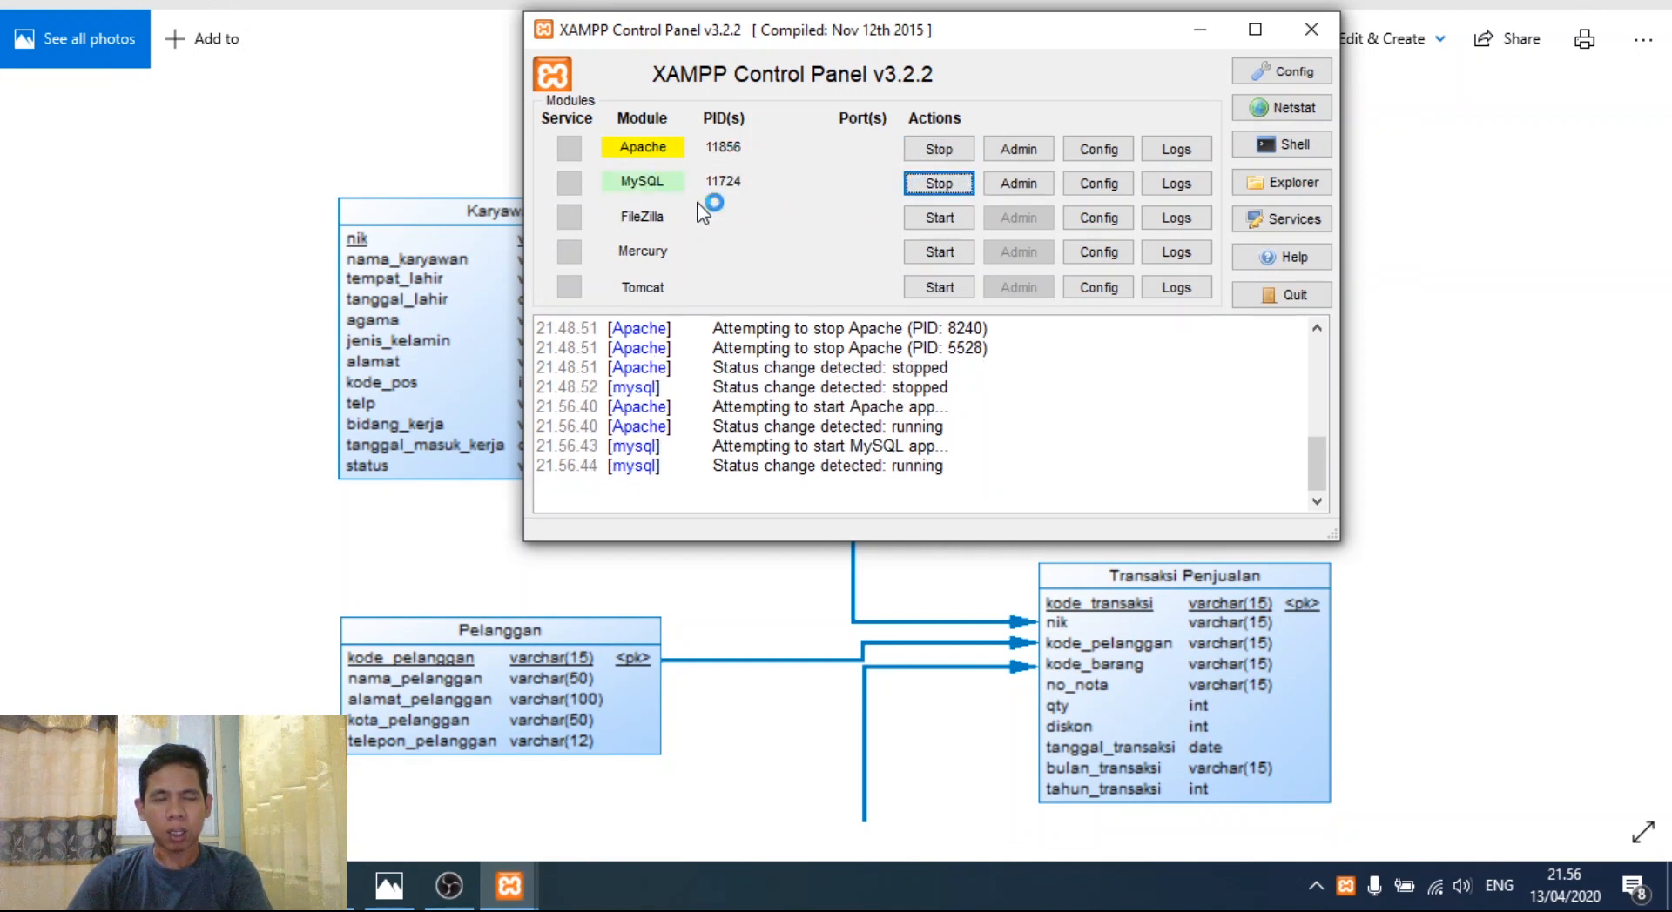
pyautogui.moveTo(509, 885)
pyautogui.click(601, 699)
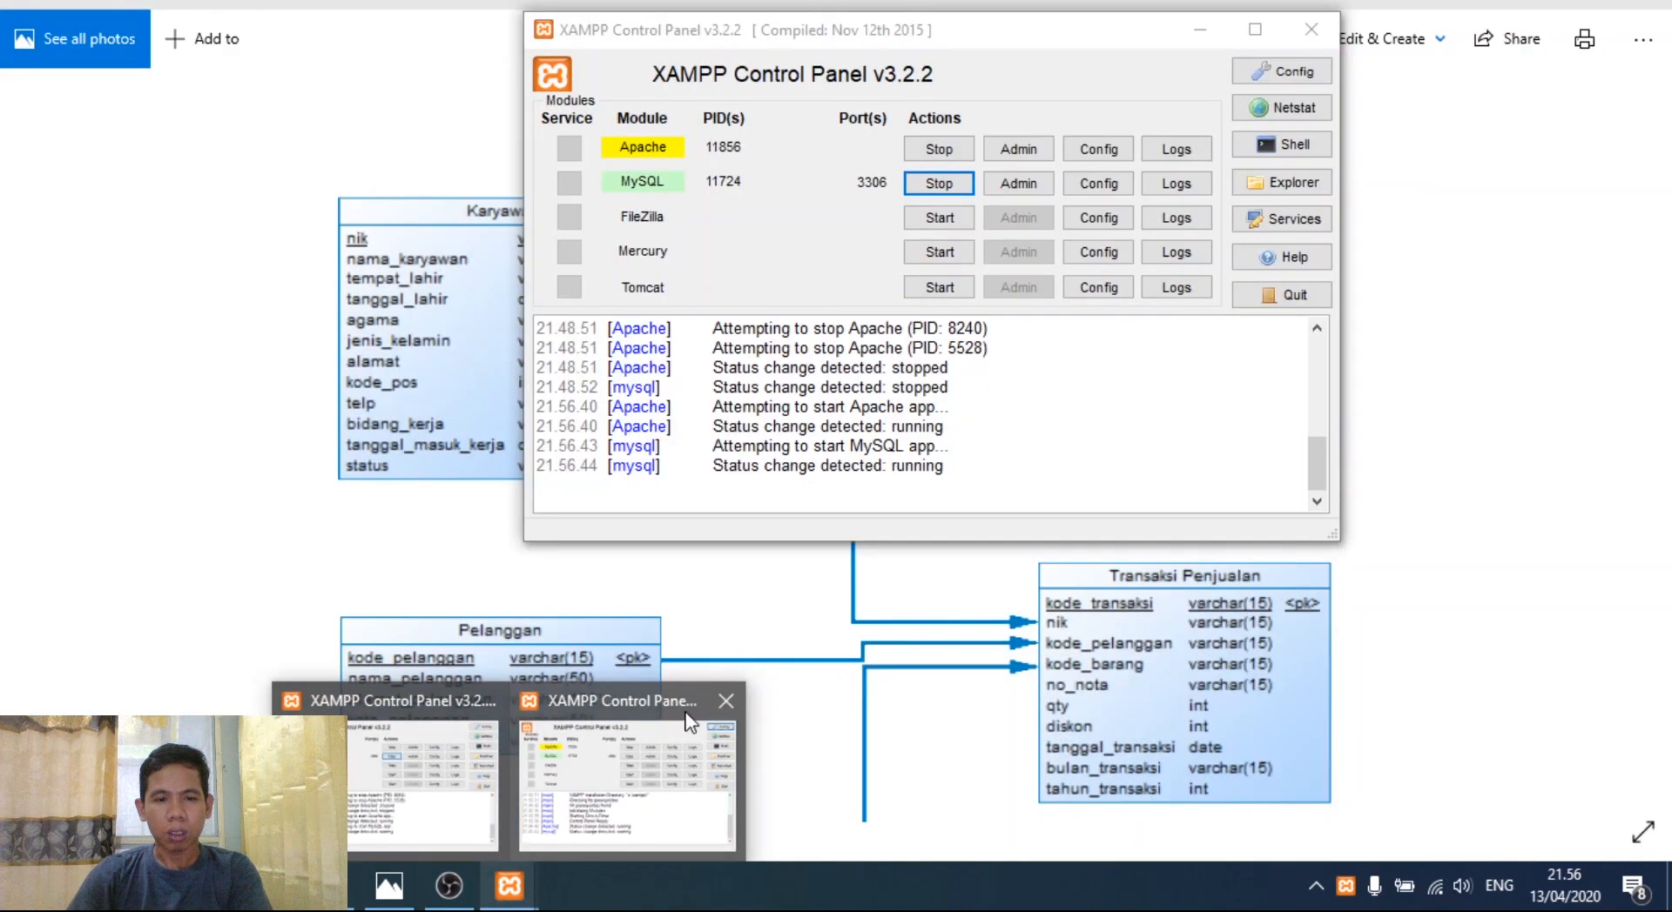
pyautogui.click(725, 704)
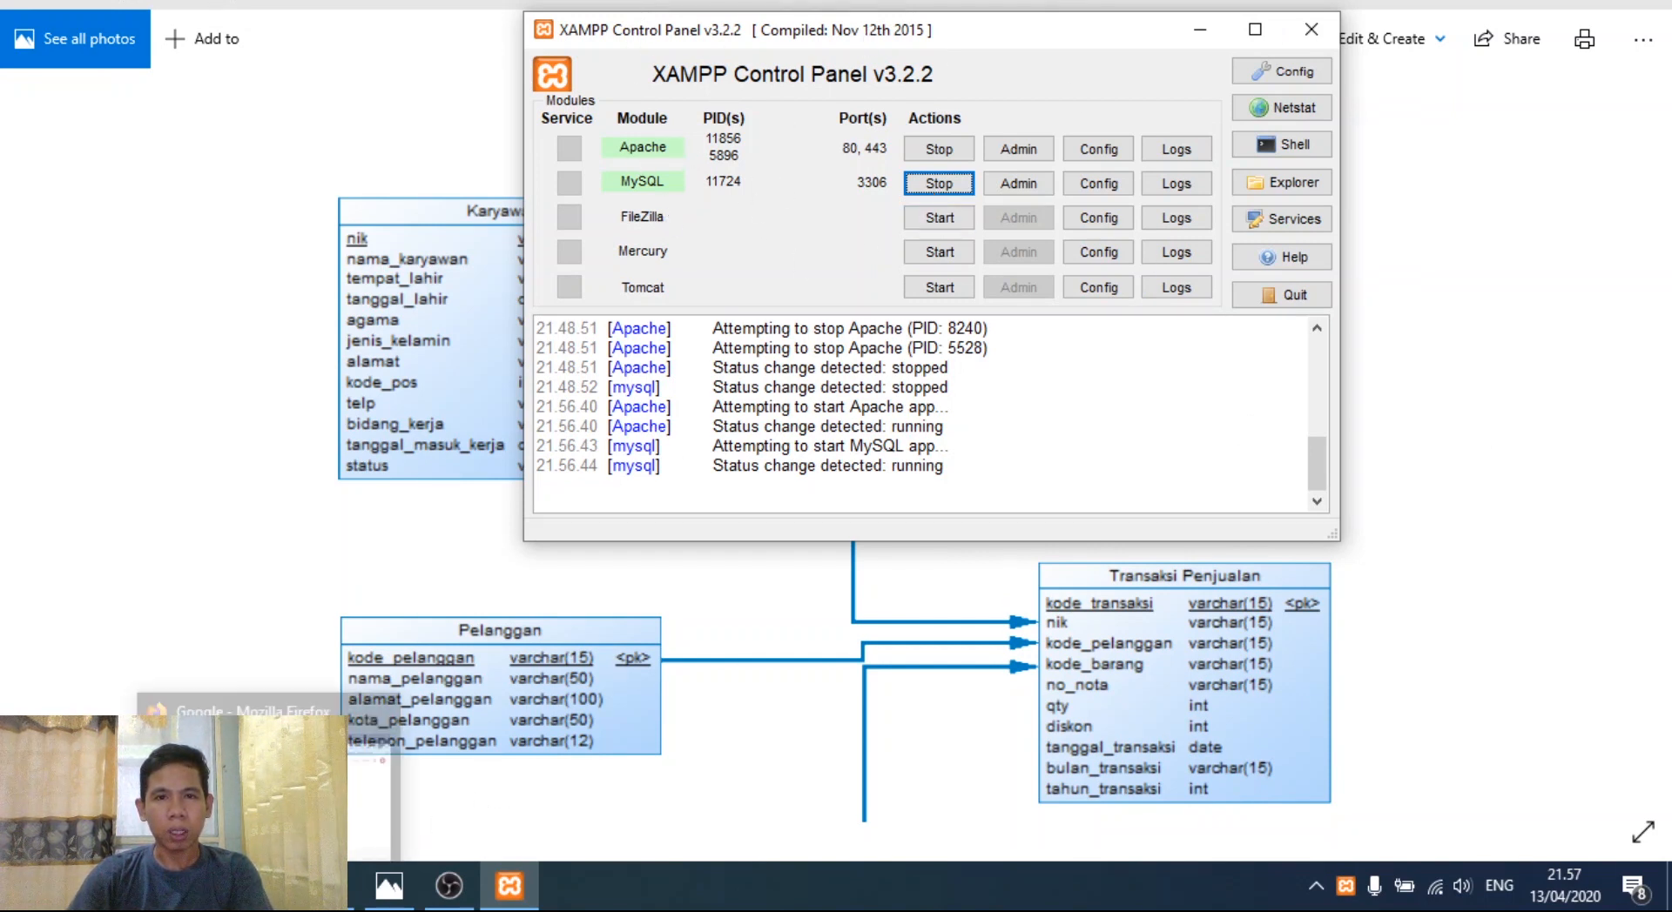
# - In Firefox, load the localhost/phpmyadmin address using the address-bar suggestion
pyautogui.click(269, 886)
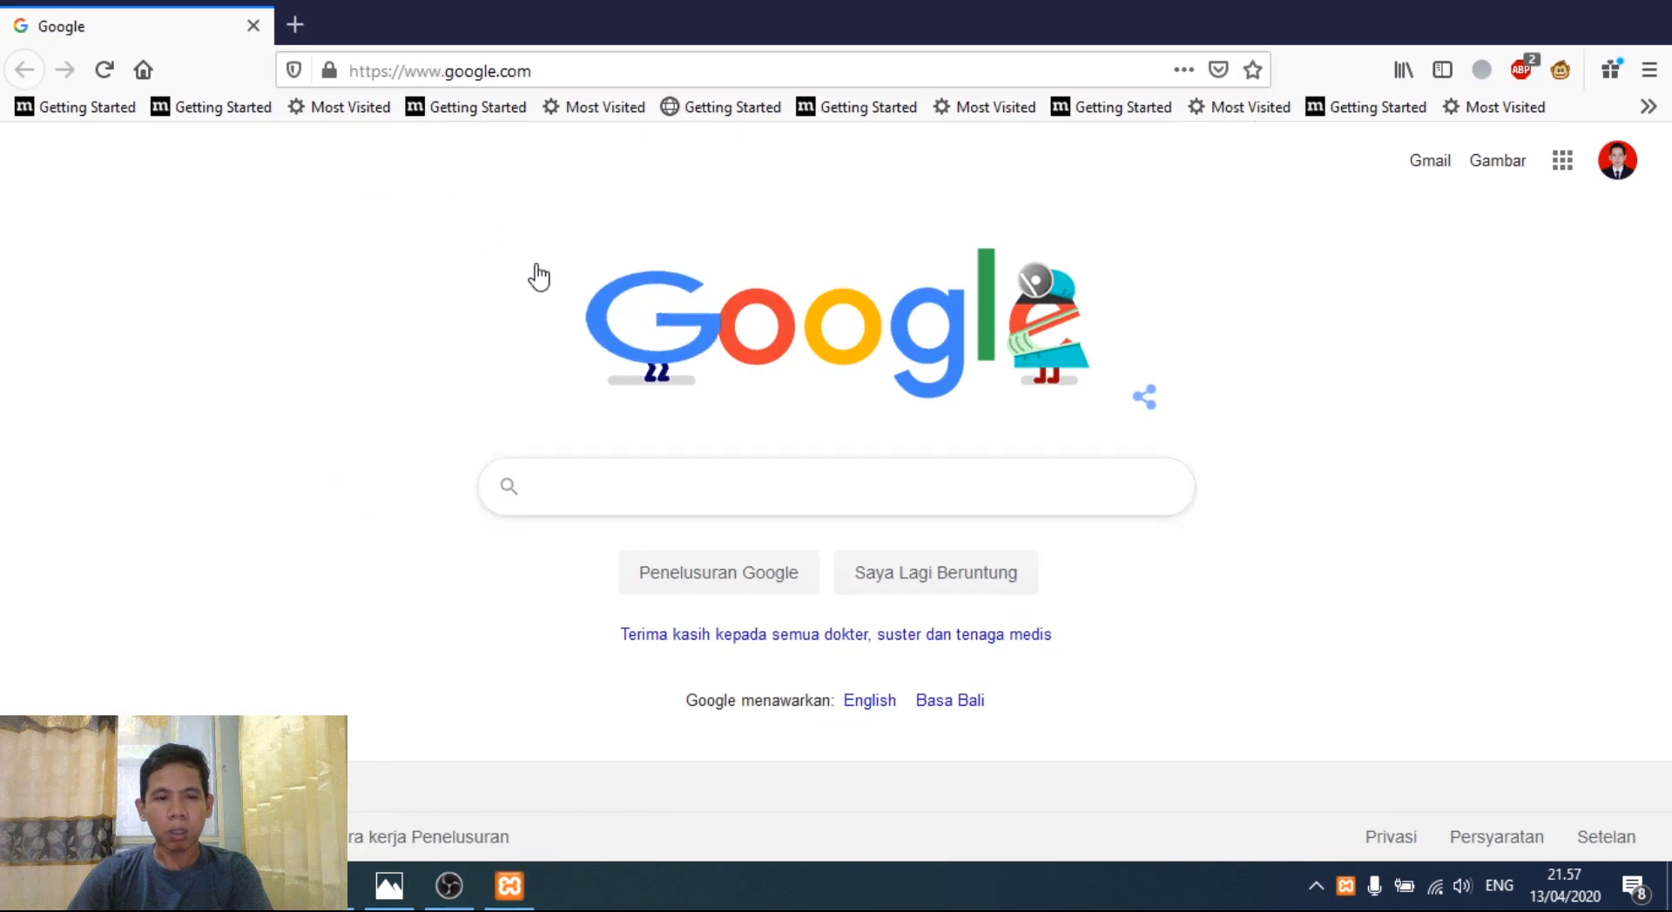
pyautogui.click(557, 65)
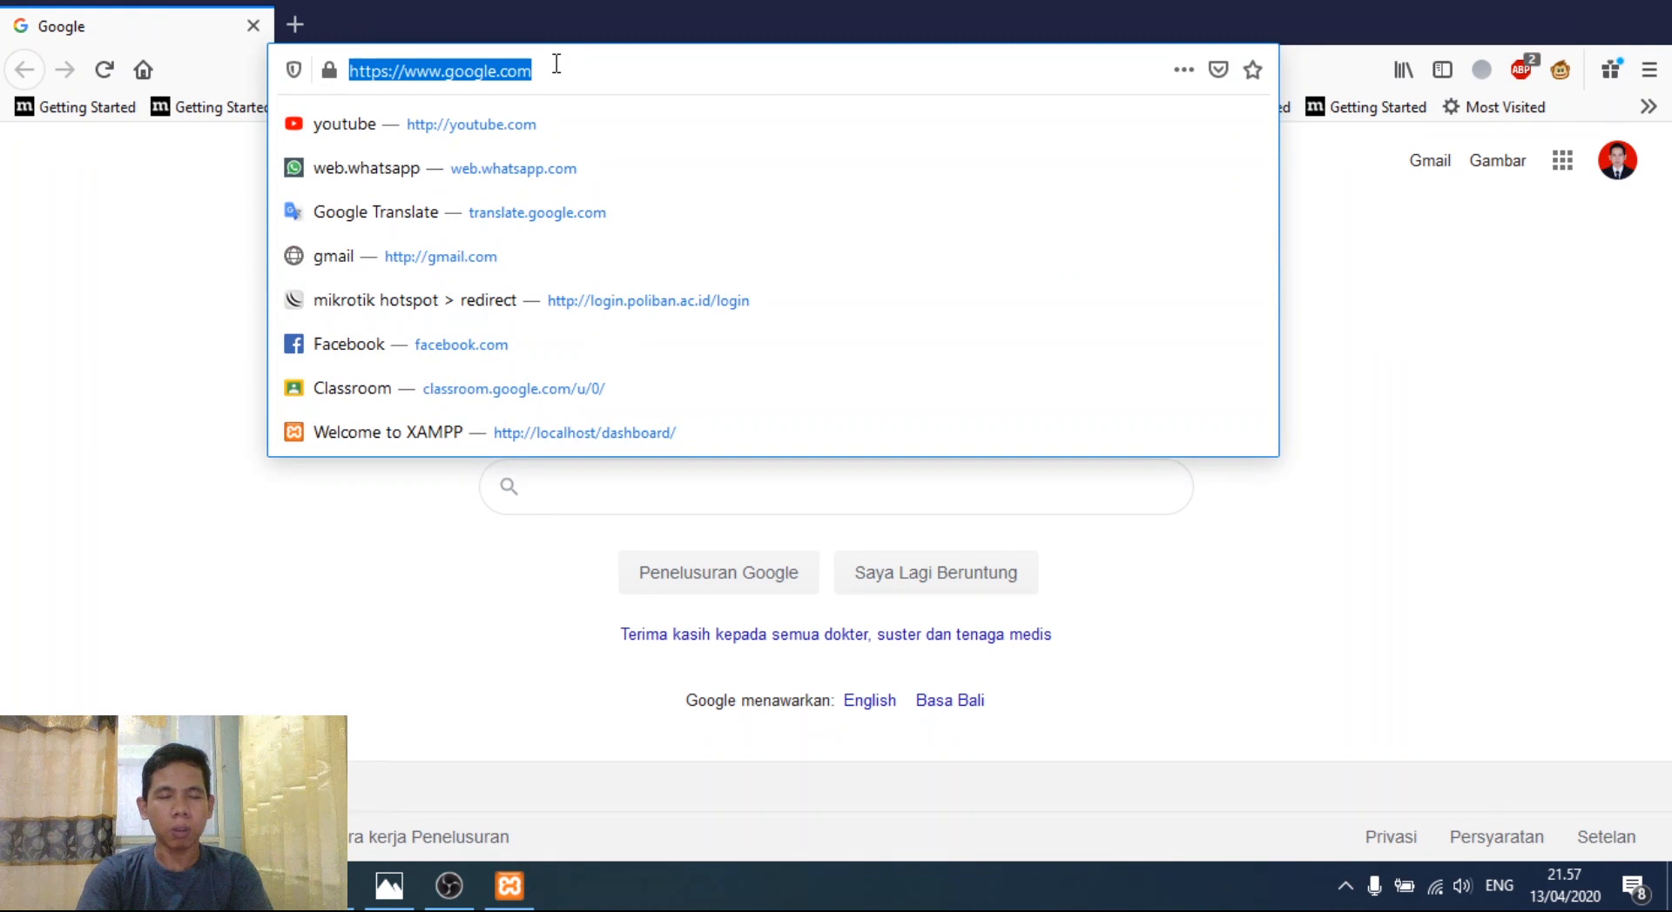
pyautogui.write('localhost/')
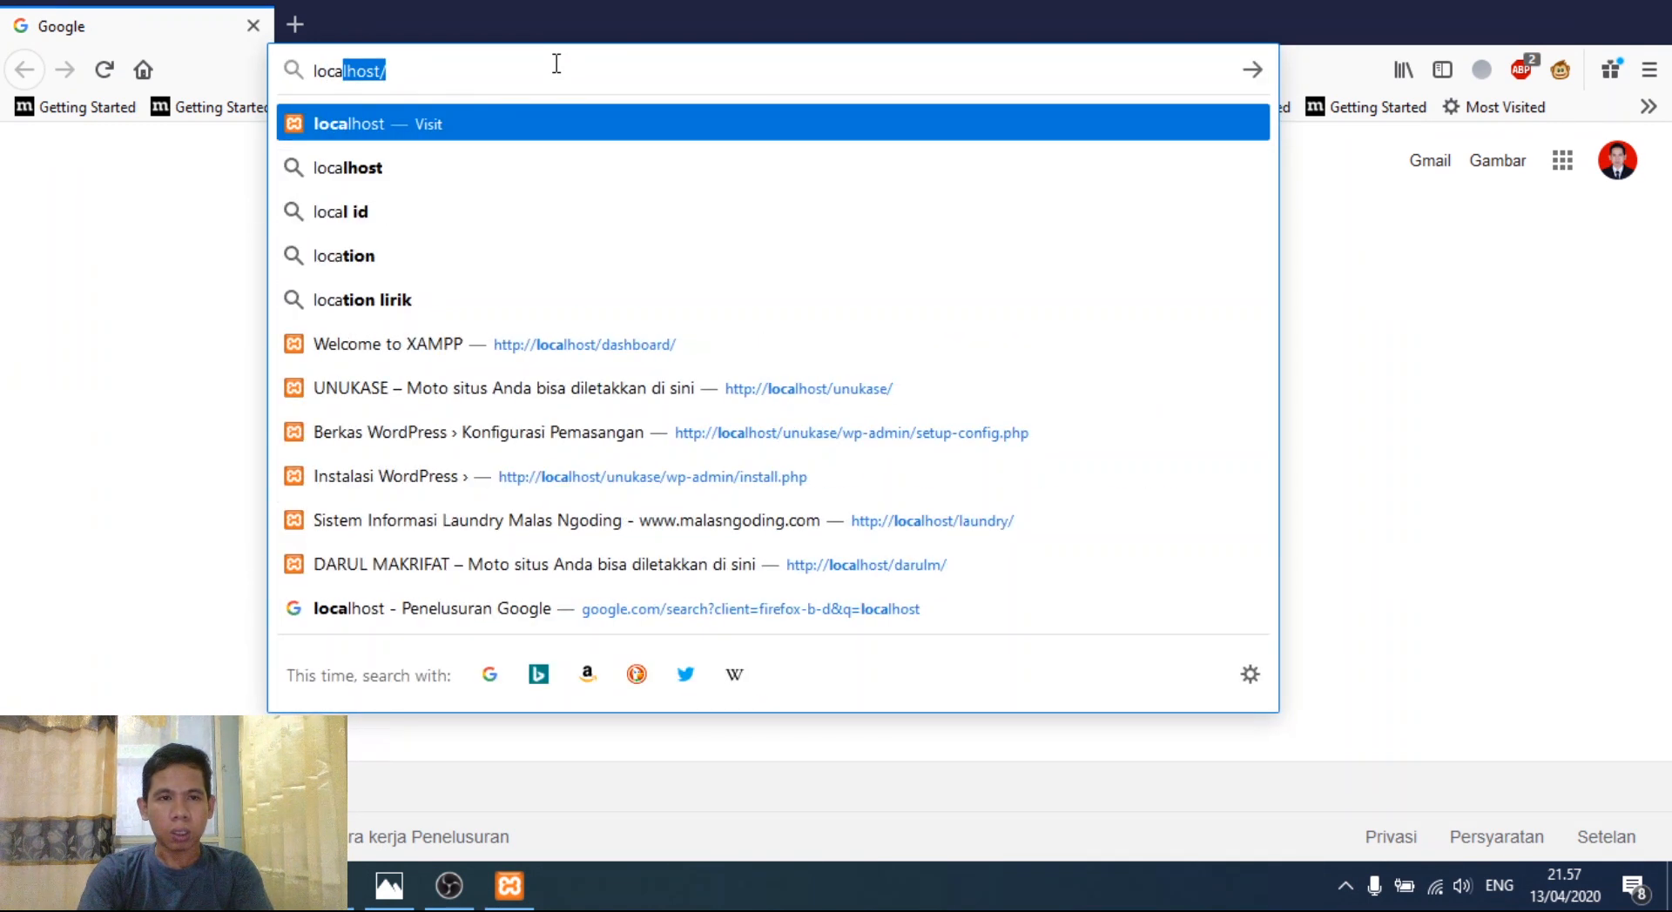
pyautogui.press('Right')
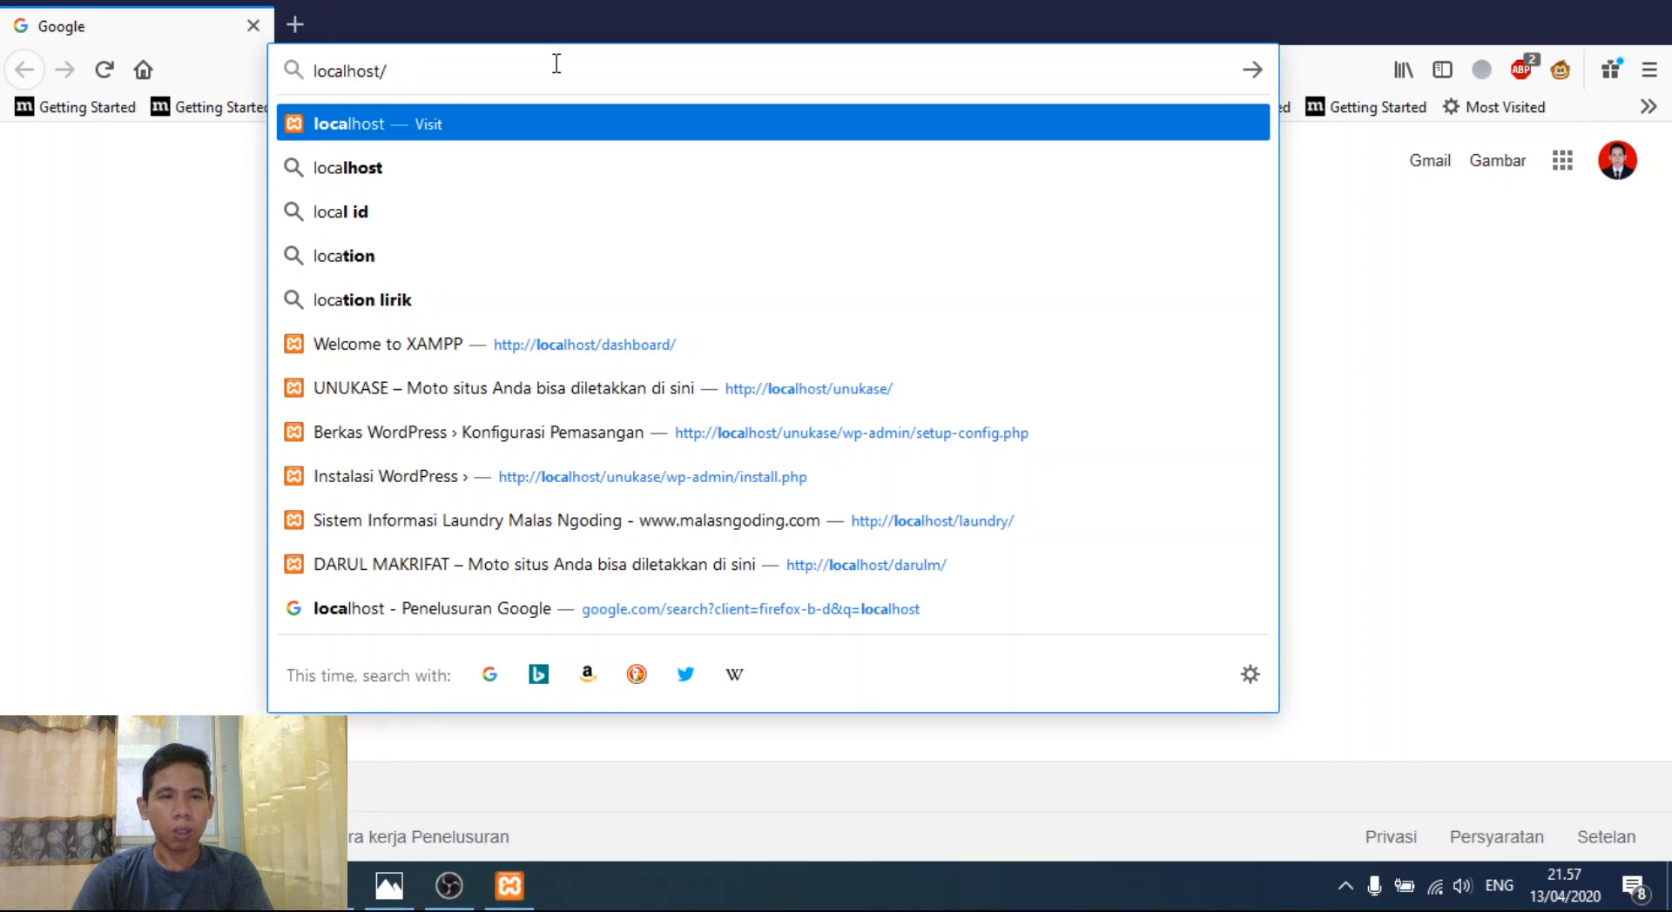
pyautogui.press('Return')
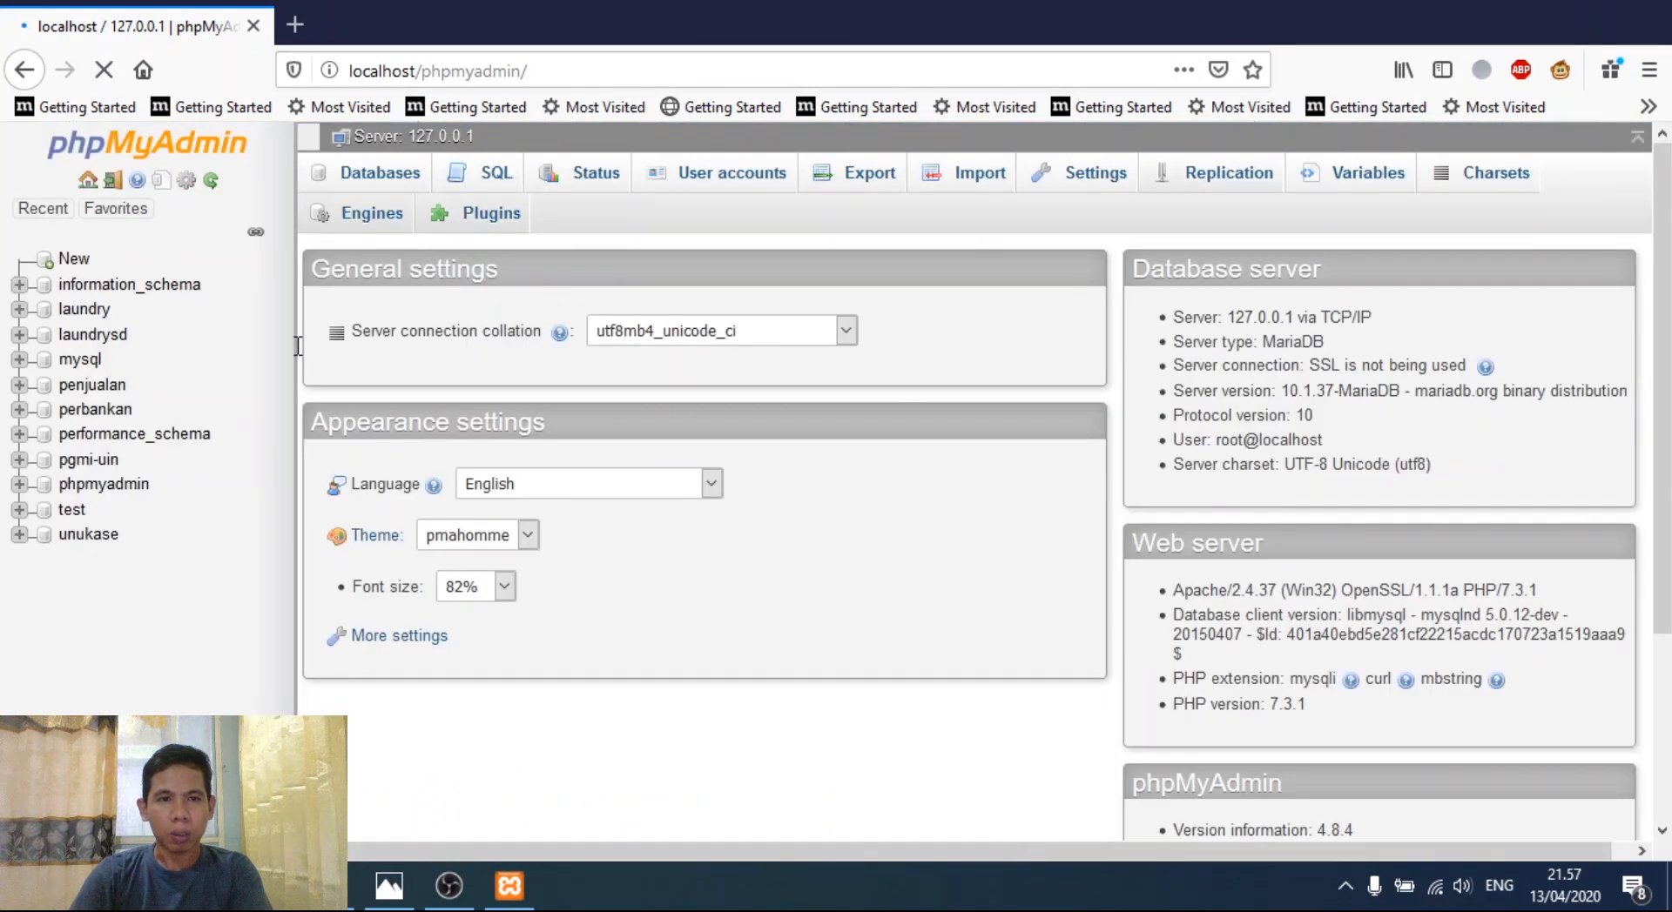
# - Scroll the phpMyAdmin home page reporting MariaDB 10.1.37 and phpMyAdmin 4.8.4
pyautogui.scroll(-2, 357, 343)
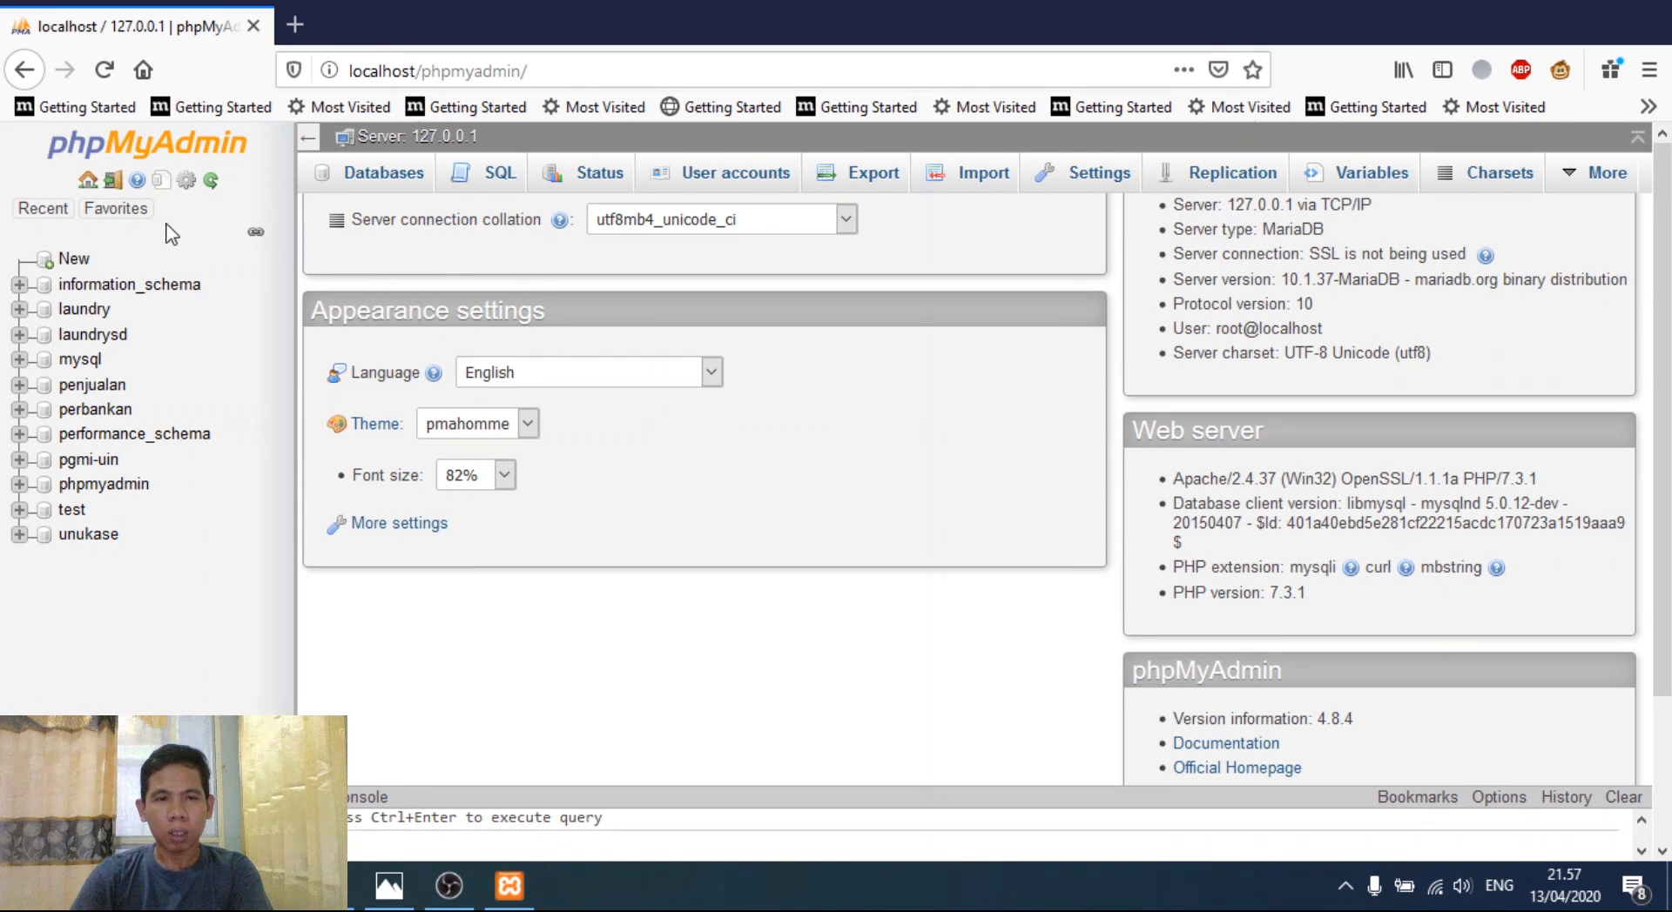
pyautogui.scroll(2, 93, 322)
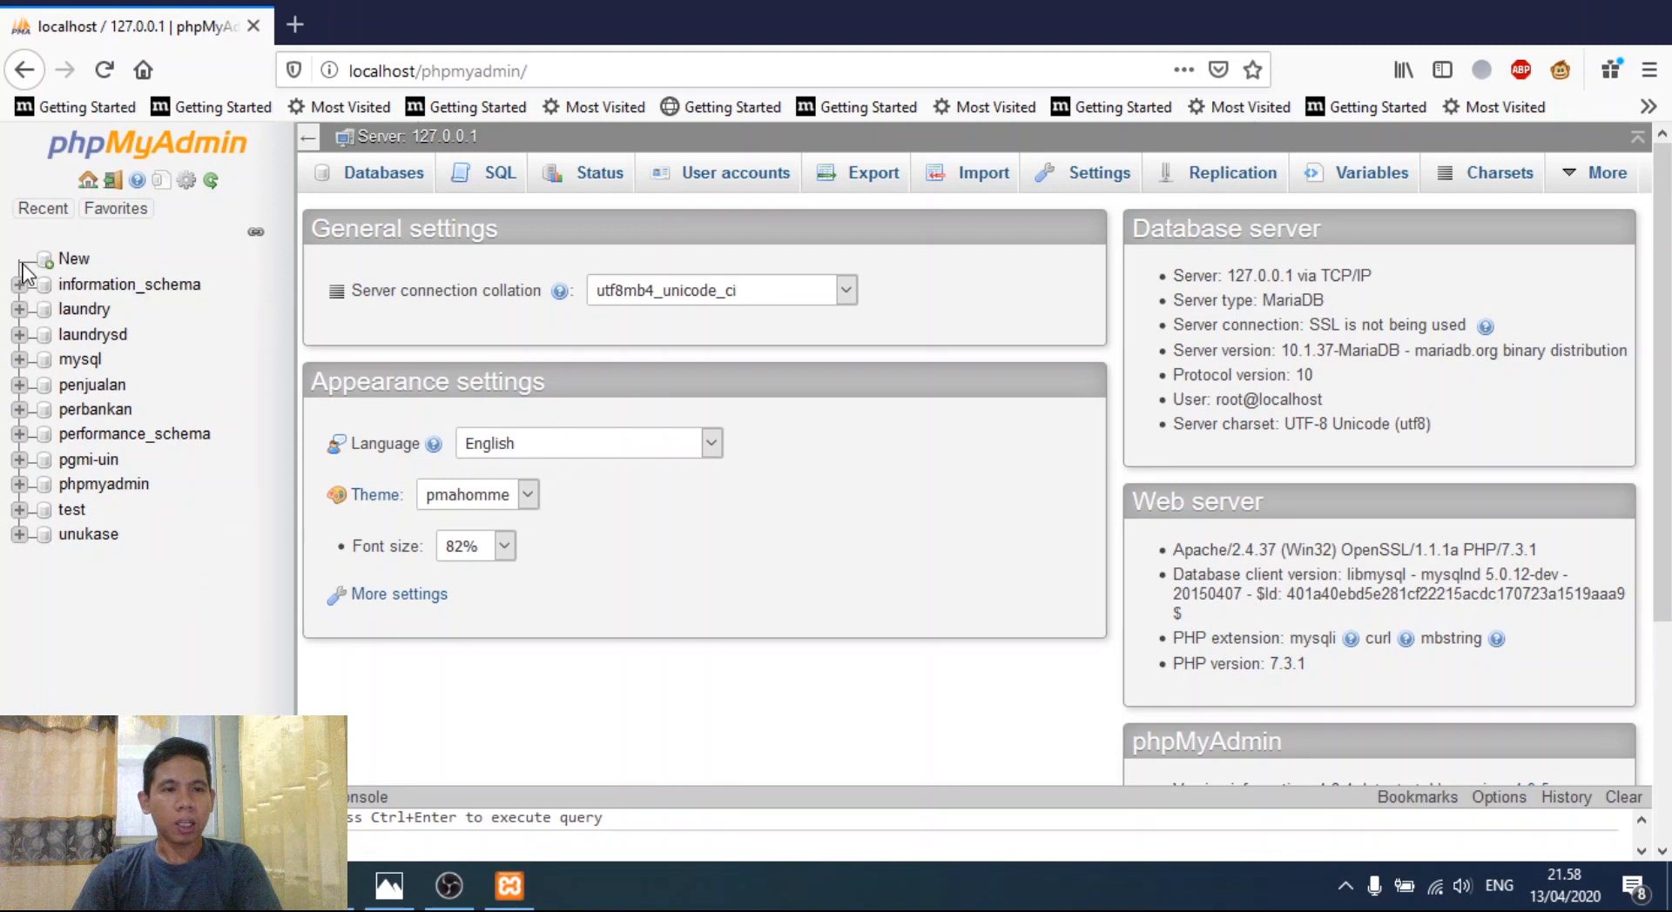
# - Under Create database, enter the name 'Transaksi_Penjualan' and create it
pyautogui.click(75, 259)
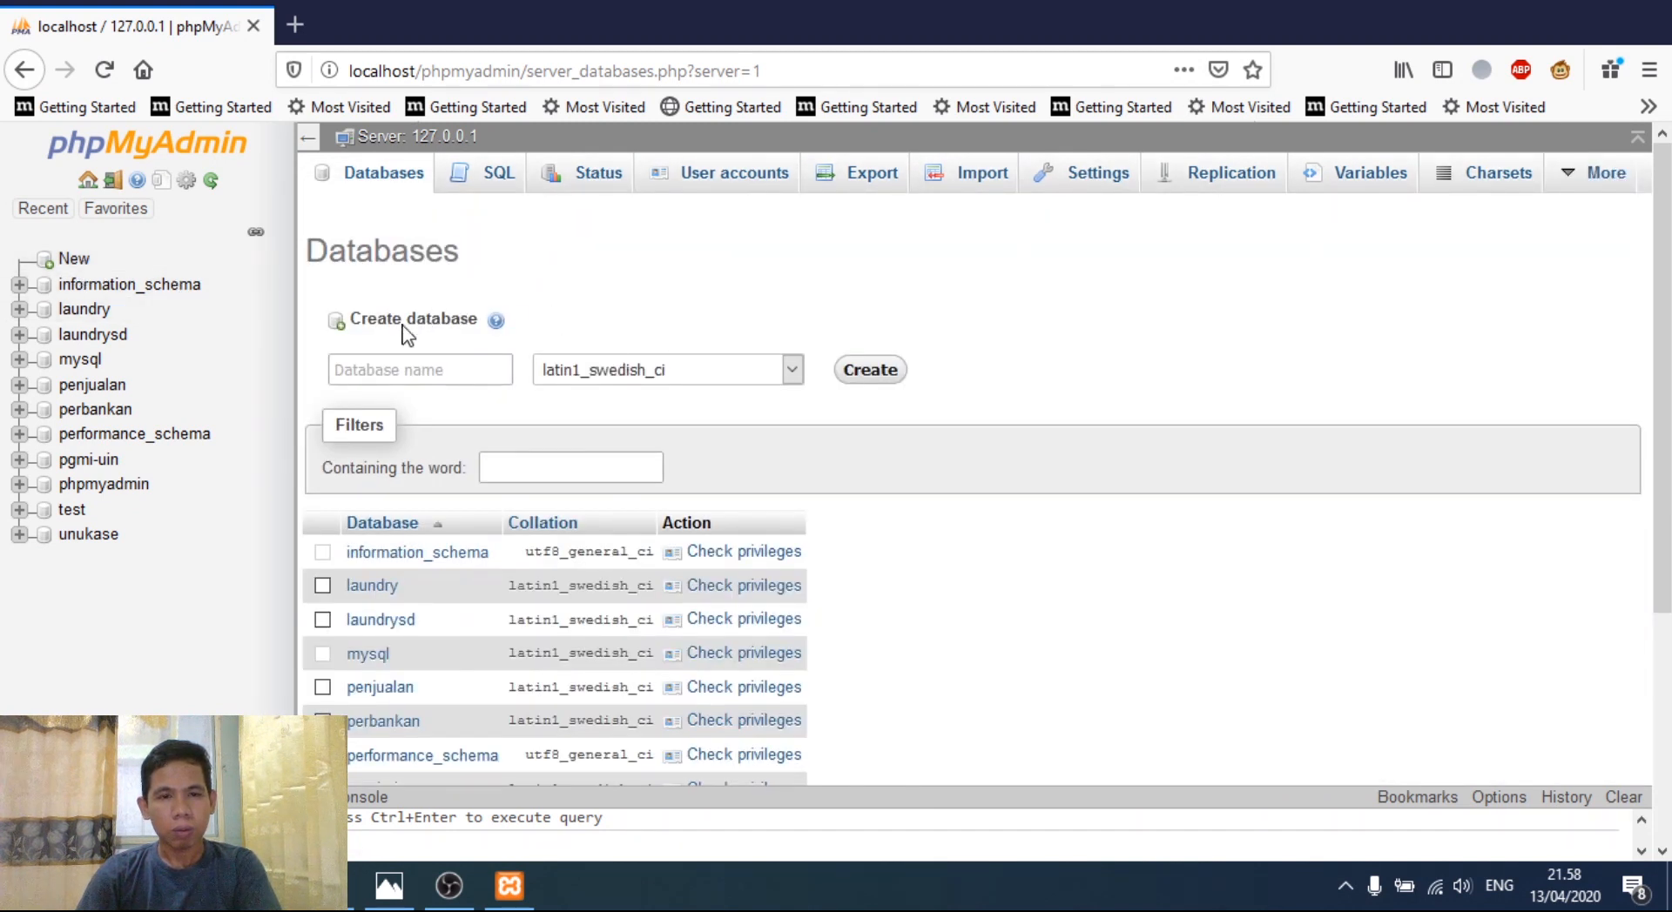
pyautogui.click(456, 372)
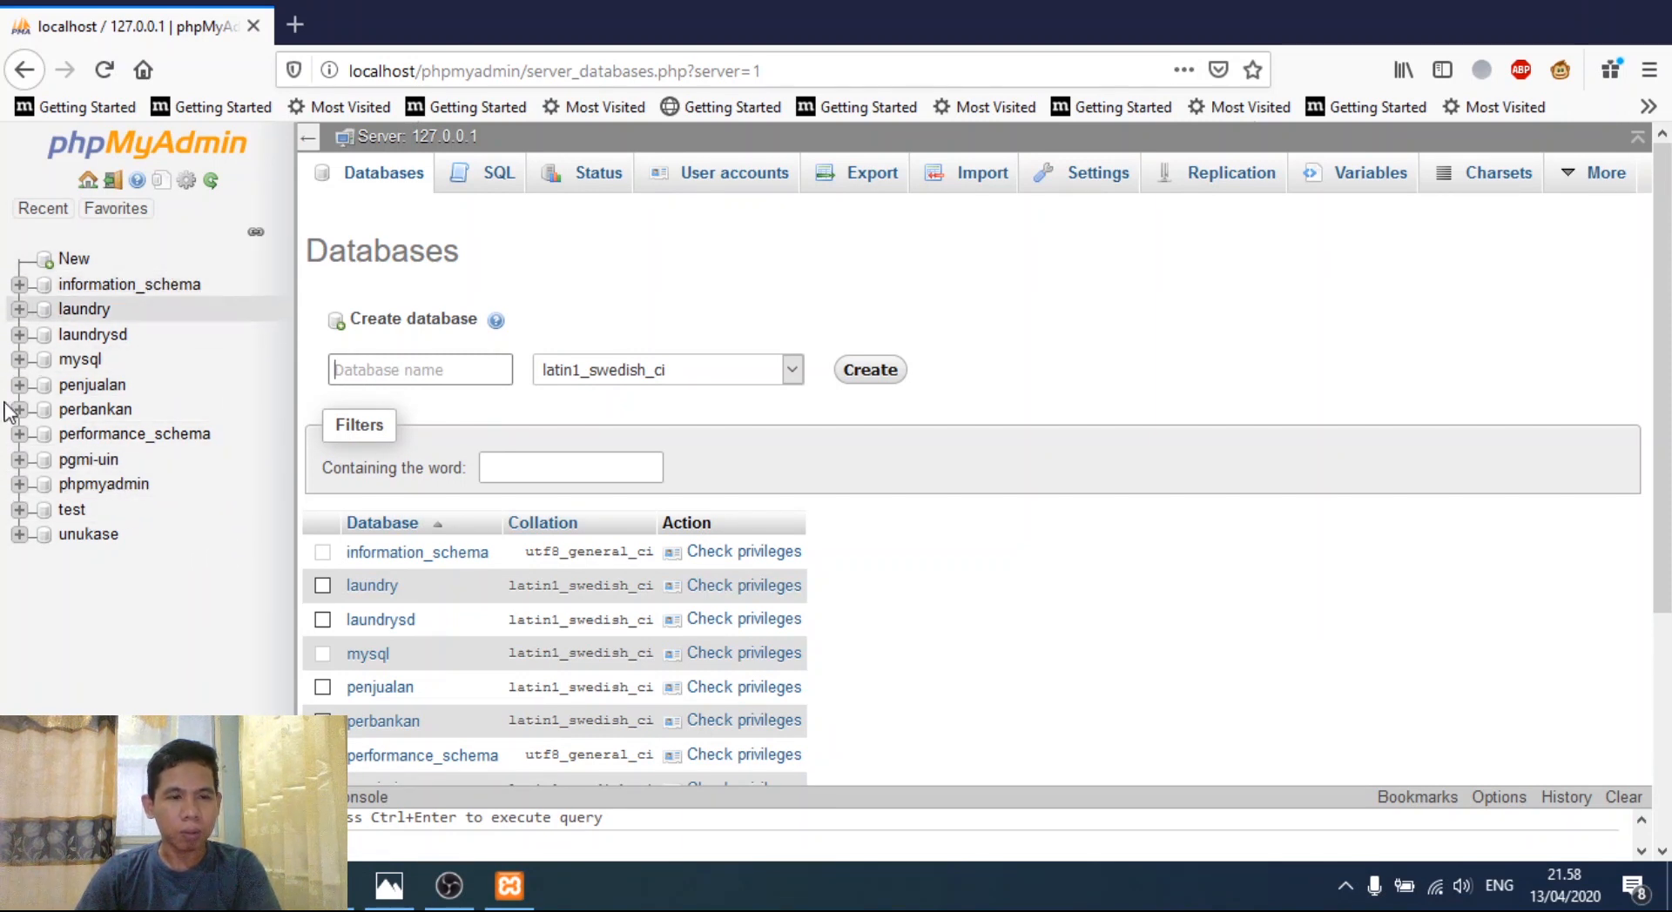
pyautogui.click(396, 374)
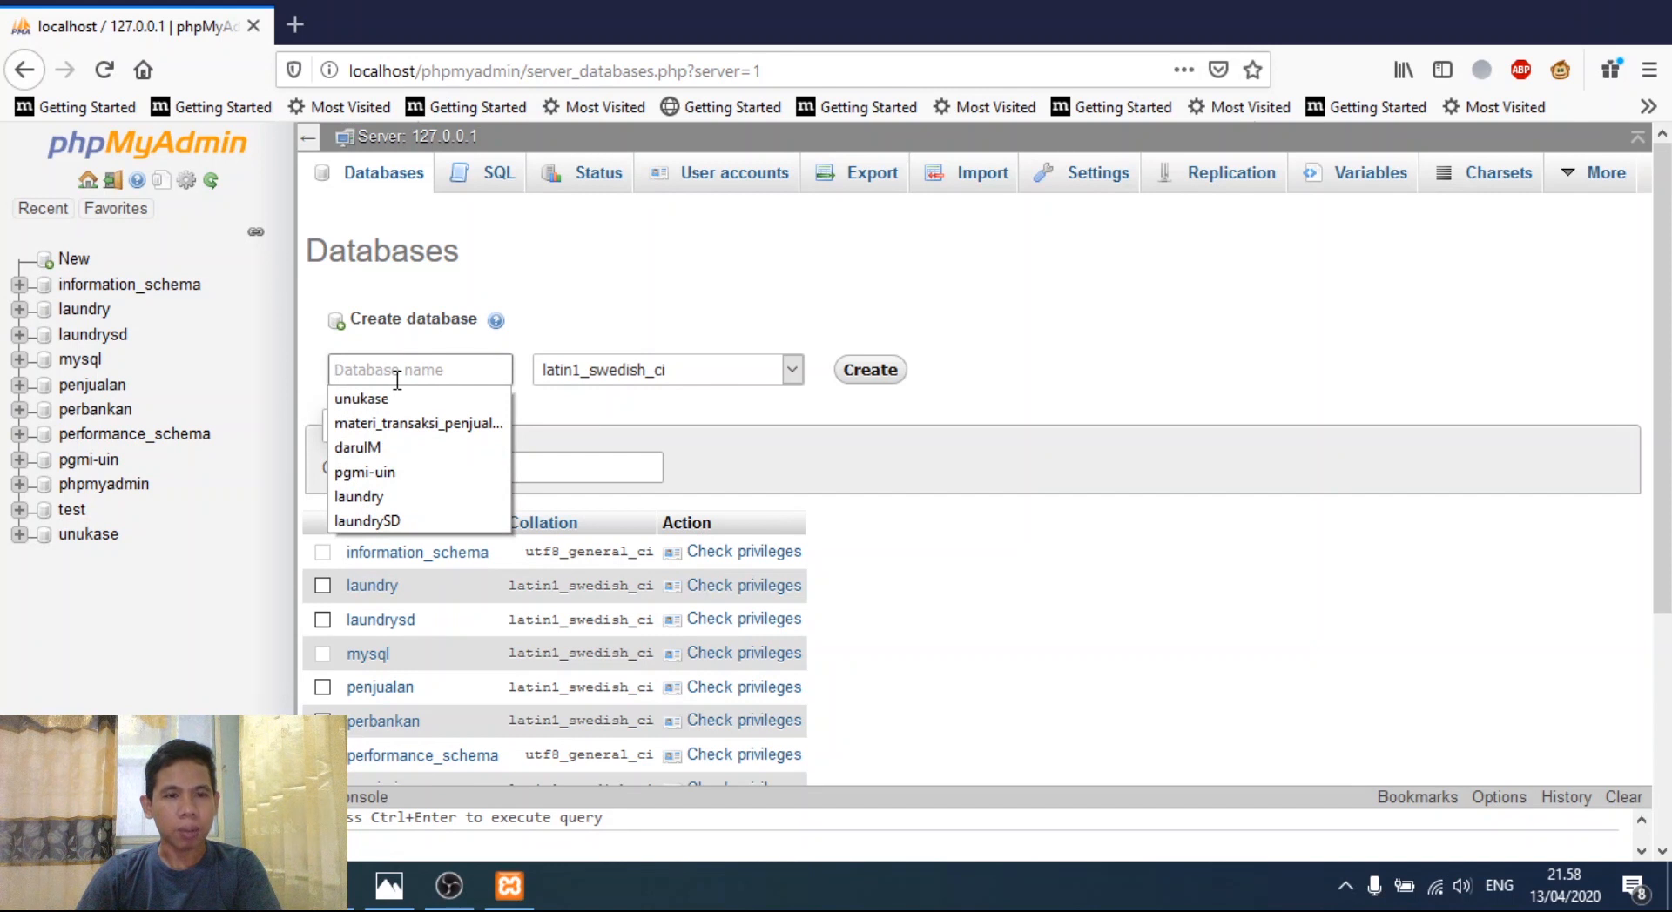
pyautogui.write('Transaksi')
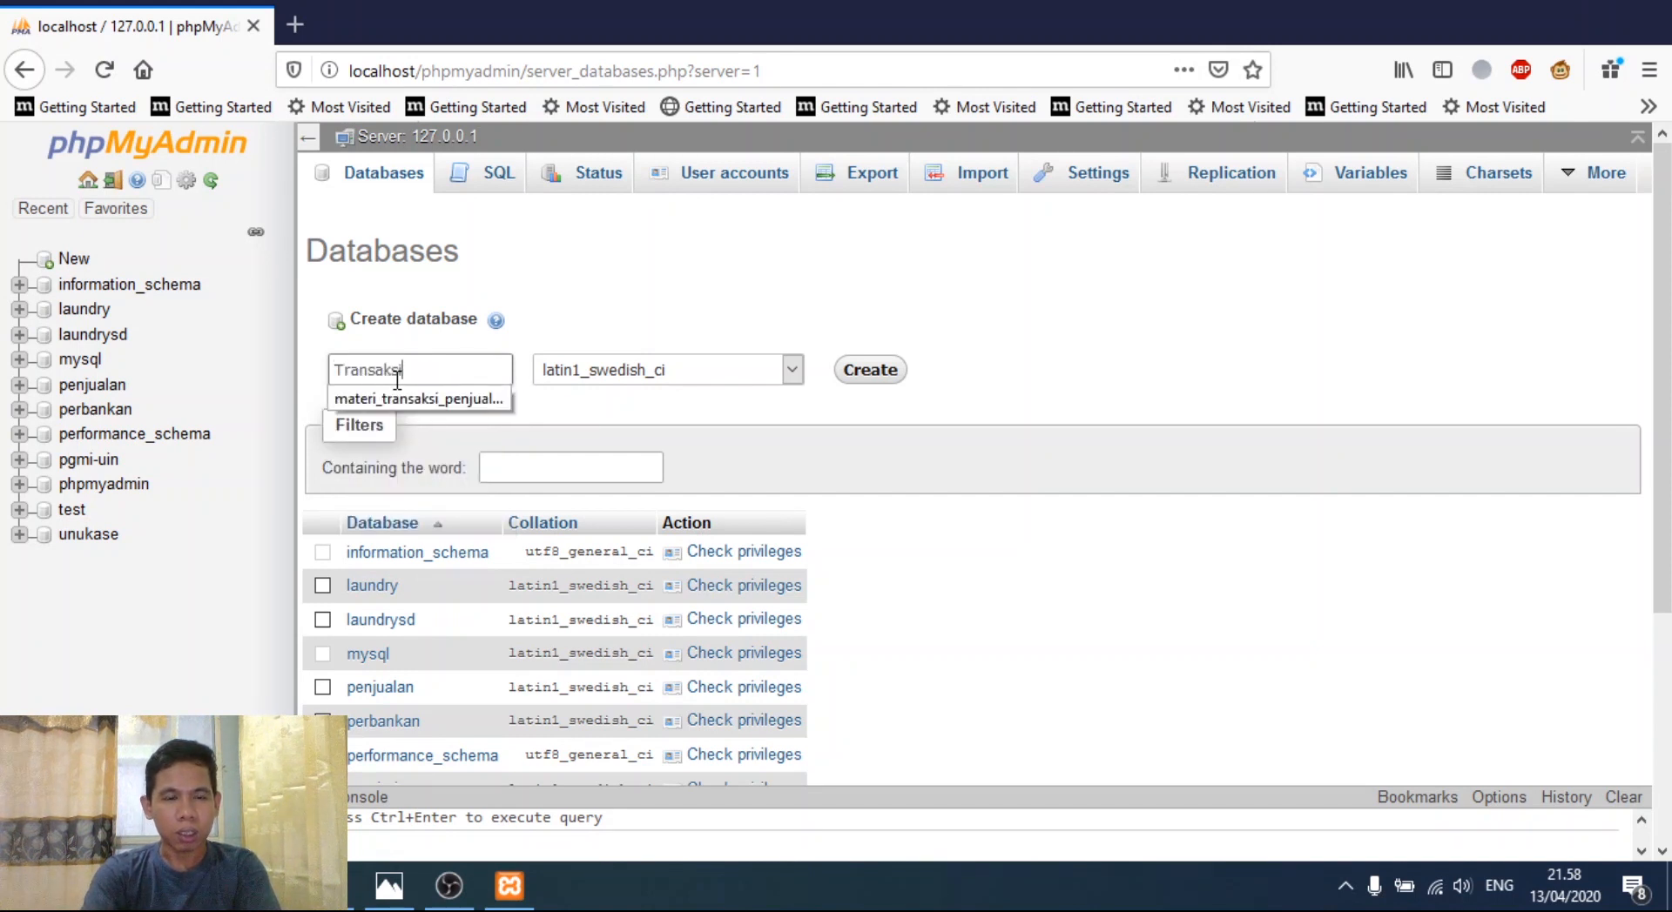
pyautogui.write('_Penjua')
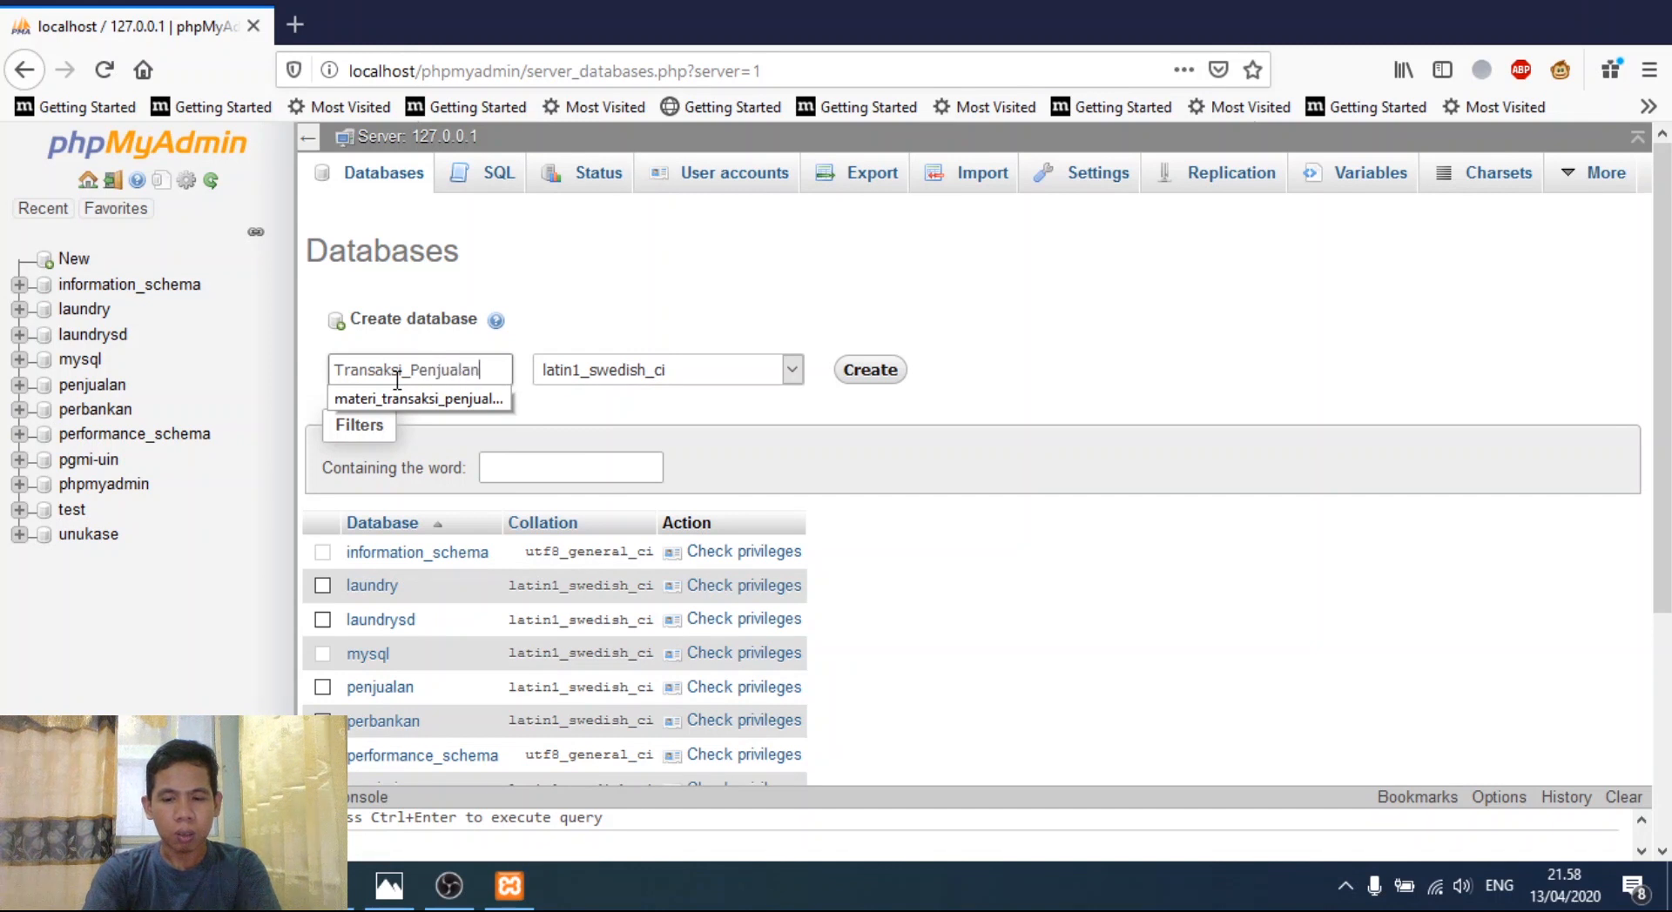
pyautogui.write('lan')
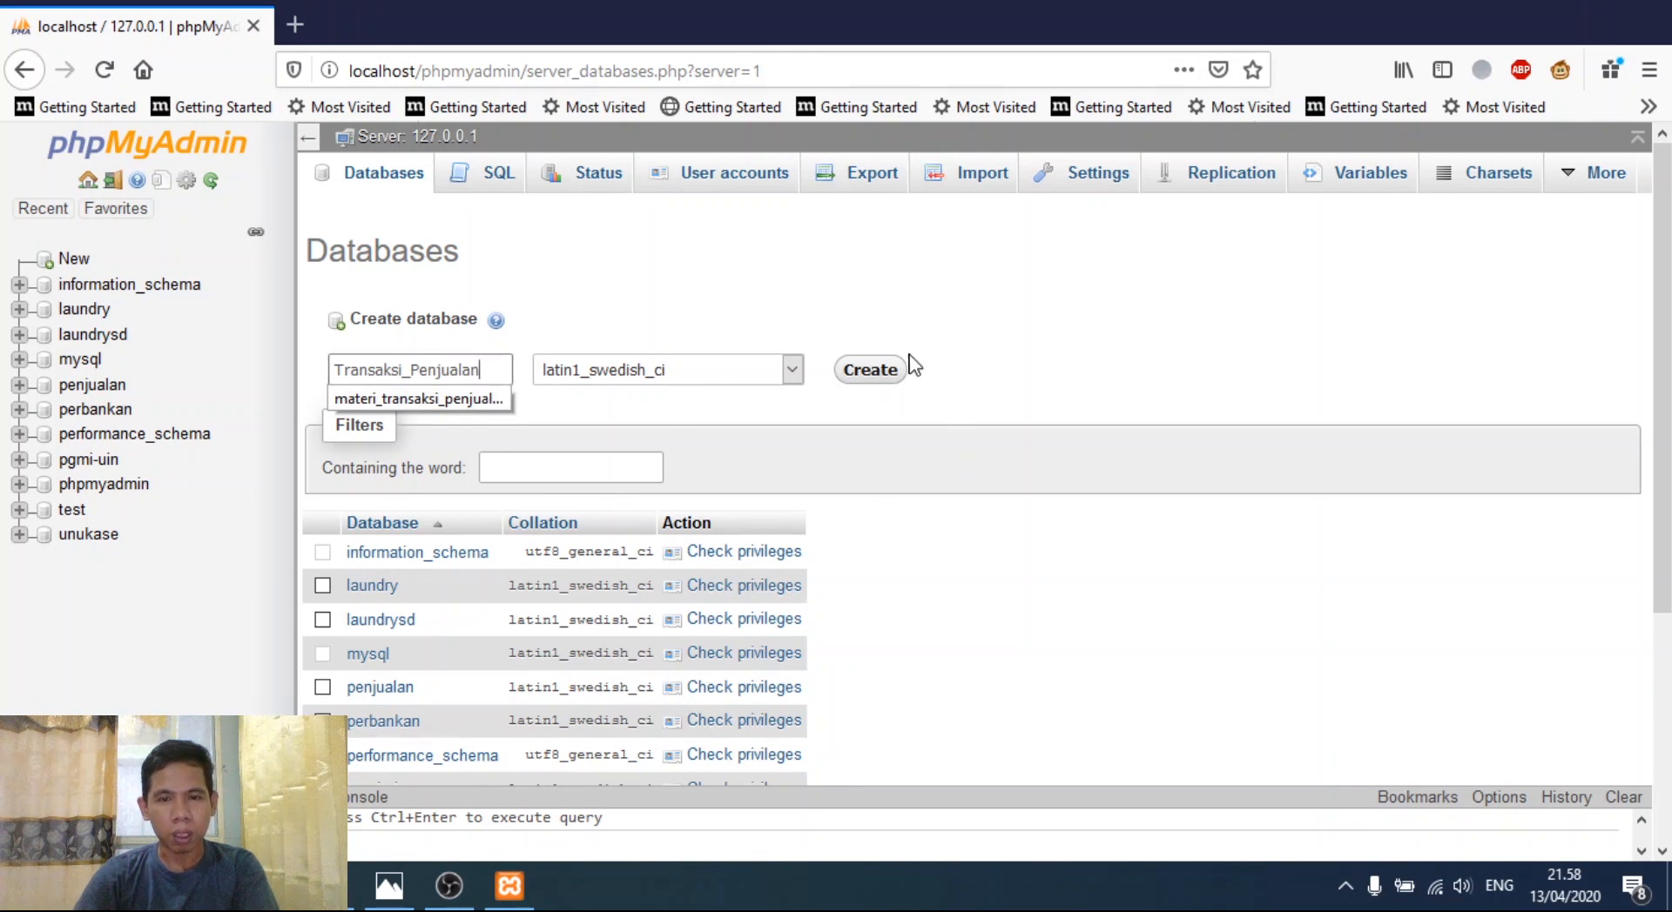
pyautogui.click(860, 374)
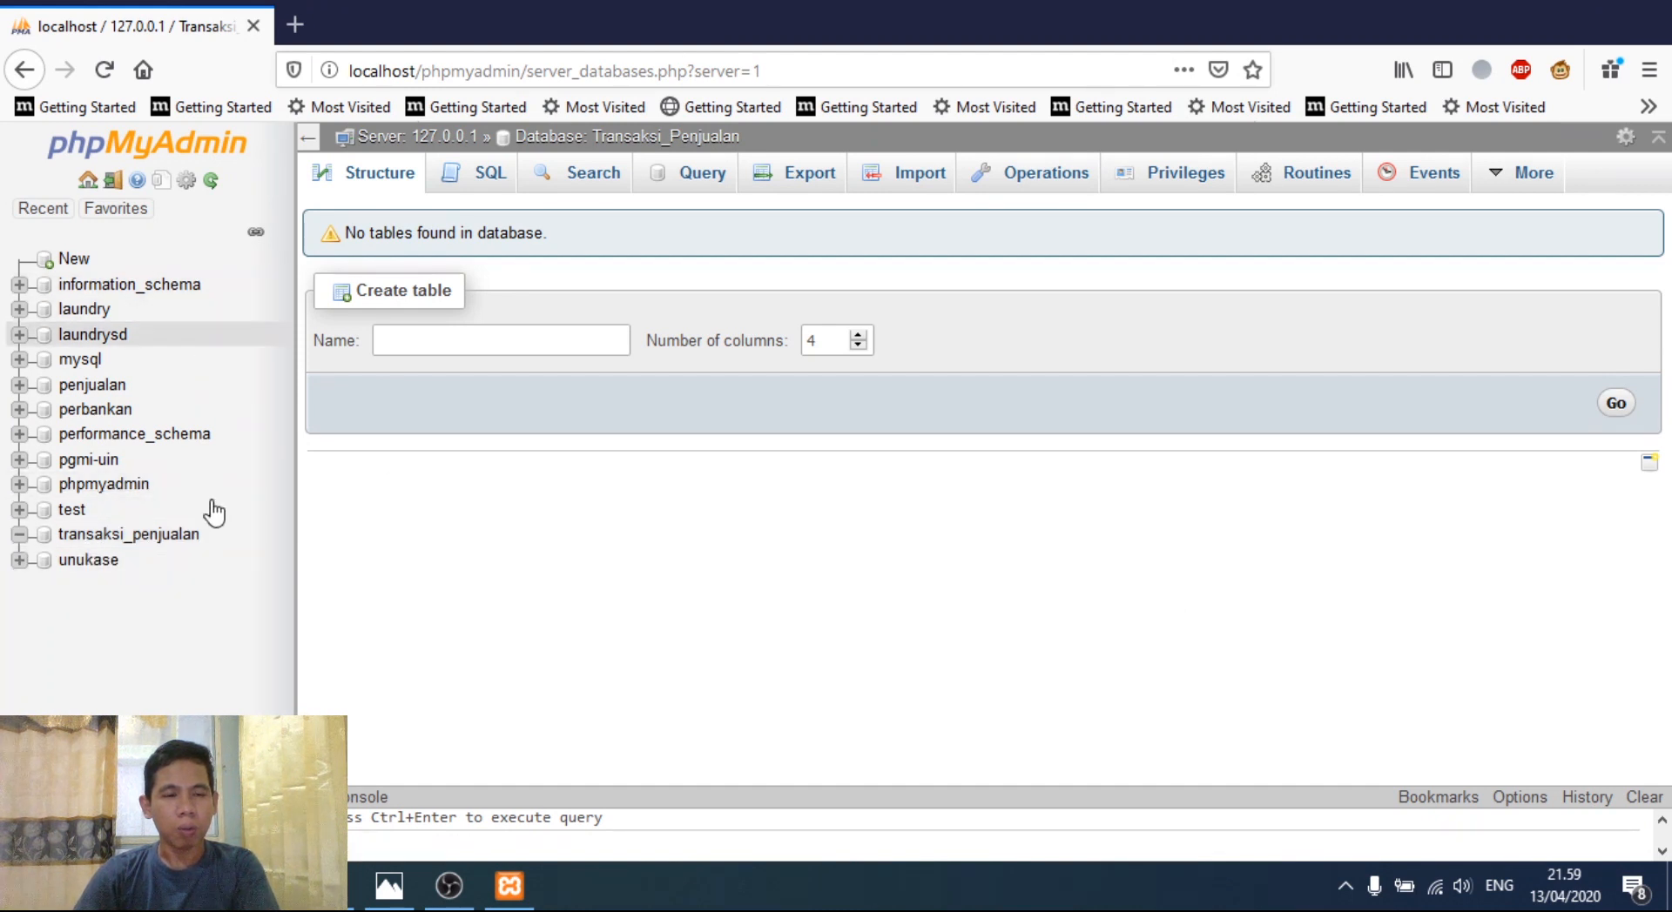
# - Leave the empty transaksi_penjualan database and return to the ERD image in Photos
pyautogui.click(387, 888)
# - Pan the ERD to the Pengguna table's five fields, then minimise Photos
pyautogui.moveTo(900, 296); pyautogui.dragTo(922, 653)
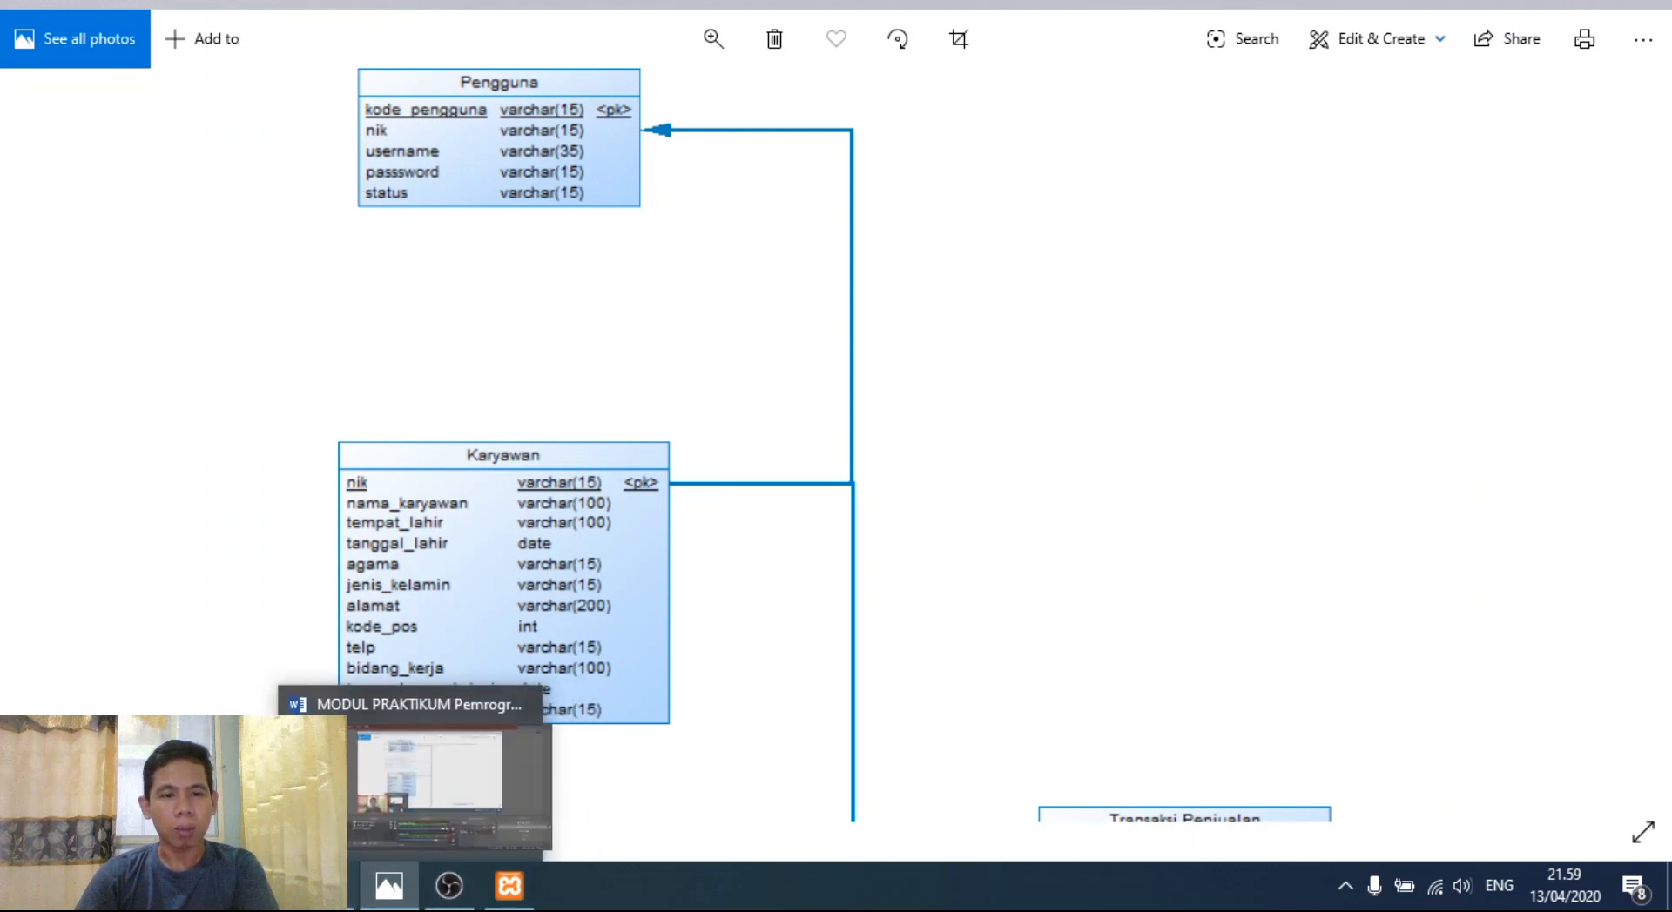
pyautogui.click(390, 886)
# - Start a new table named Pengguna with 5 columns in transaksi_penjualan
pyautogui.click(425, 352)
pyautogui.write('Pengguna')
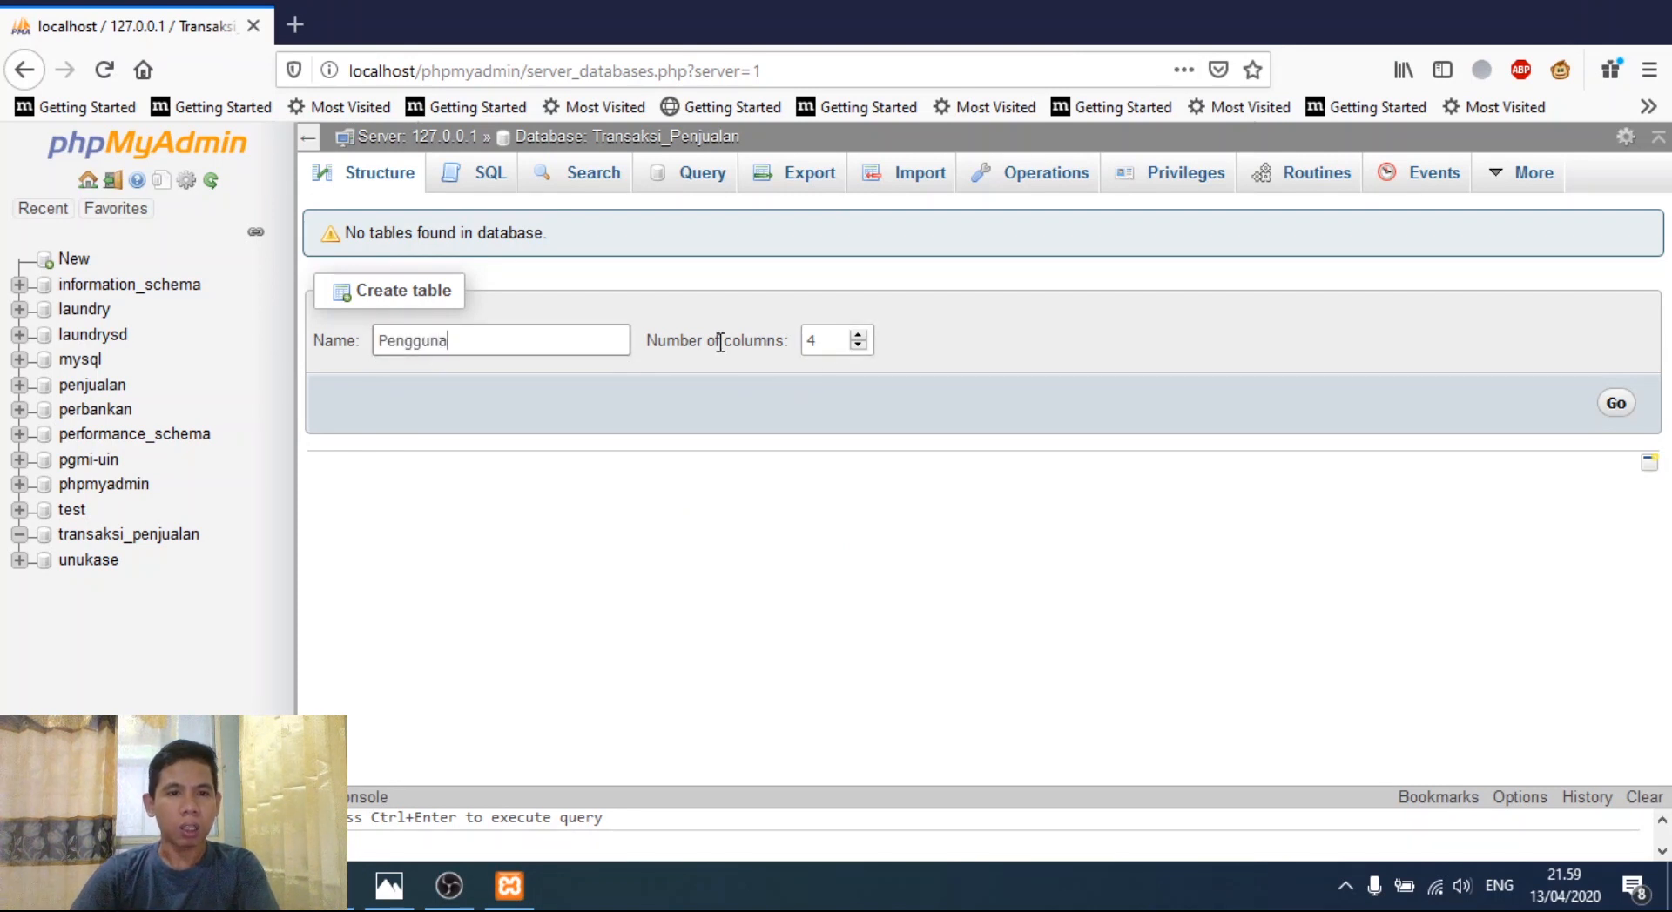
pyautogui.click(859, 336)
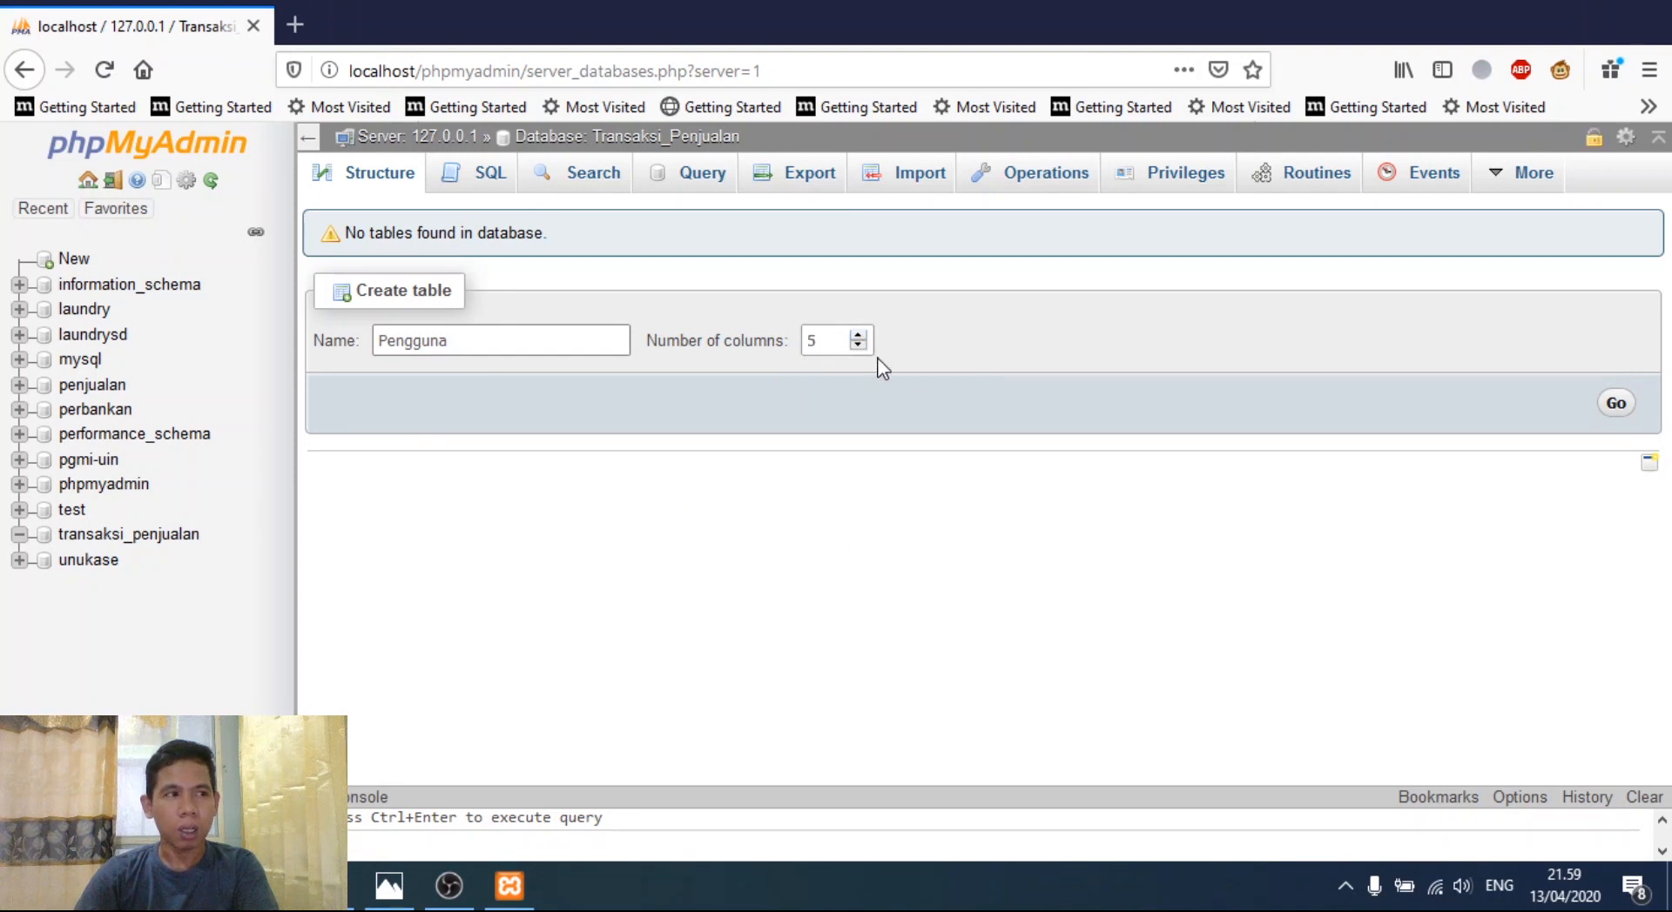
pyautogui.click(1627, 411)
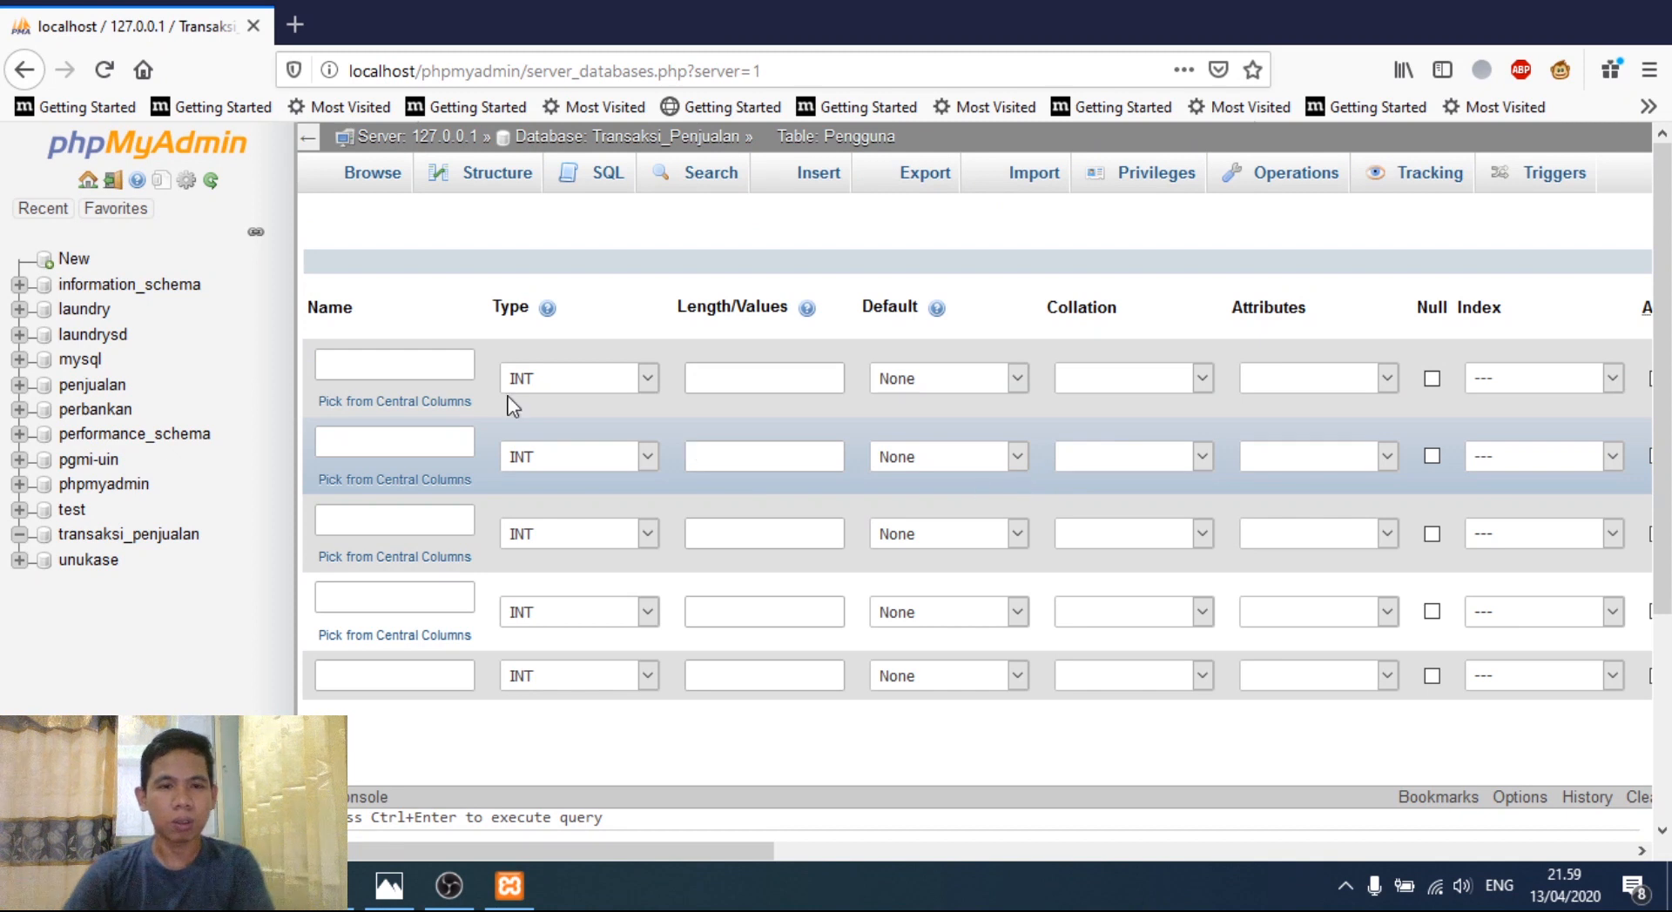
# - Check the Pengguna fields in the ER diagram before filling in the first column
pyautogui.click(403, 370)
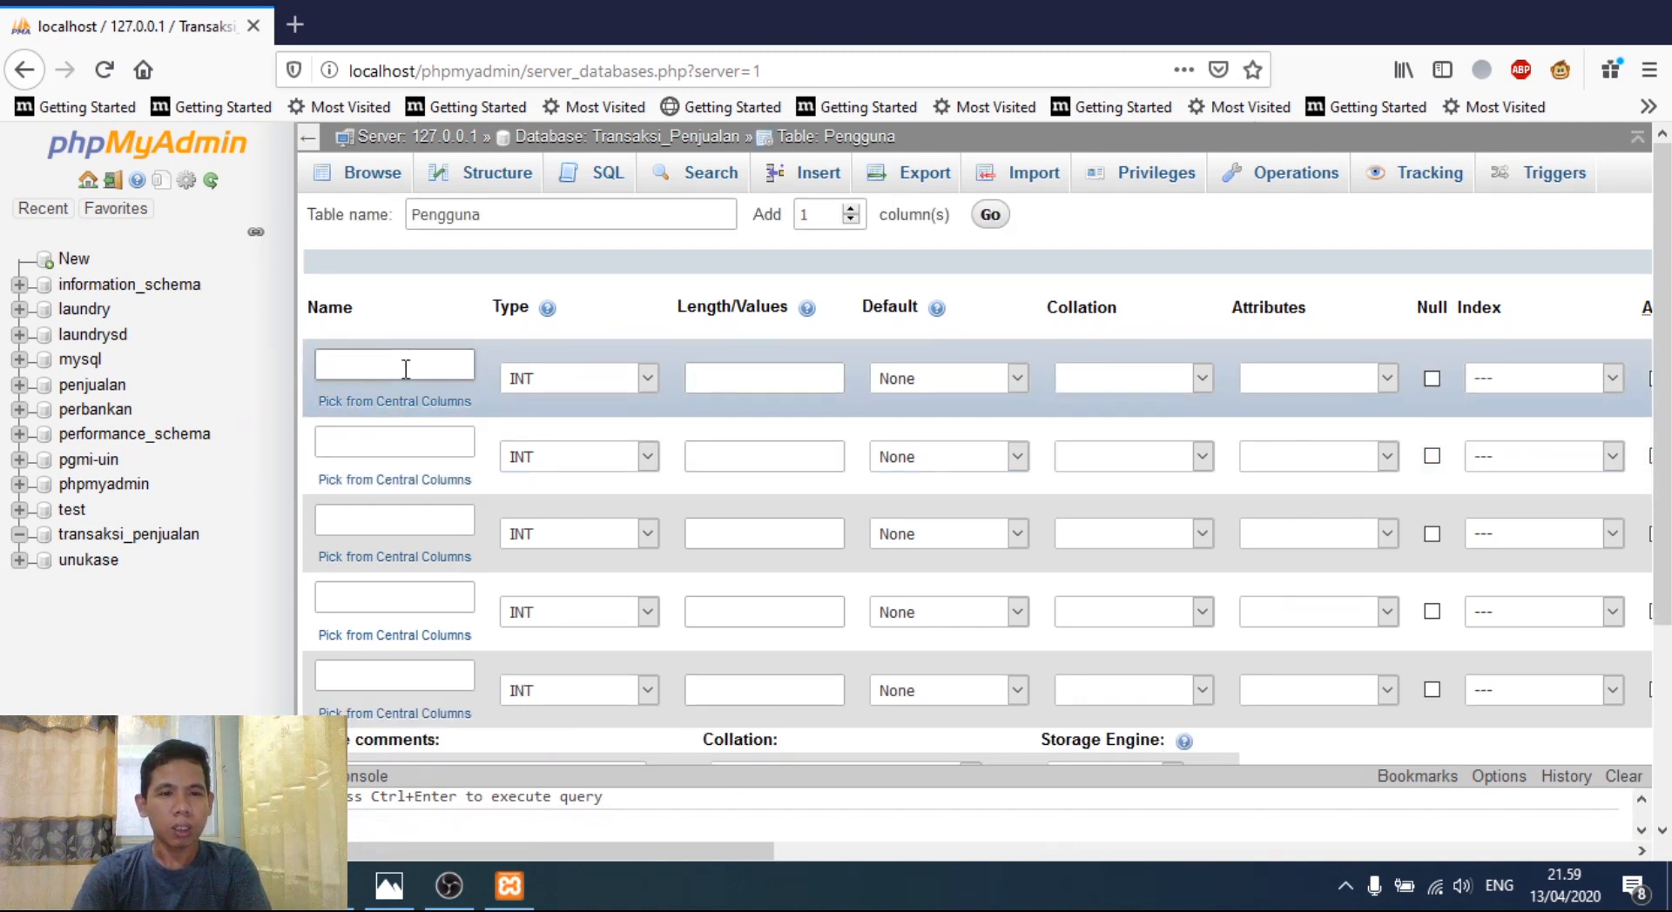
pyautogui.click(389, 885)
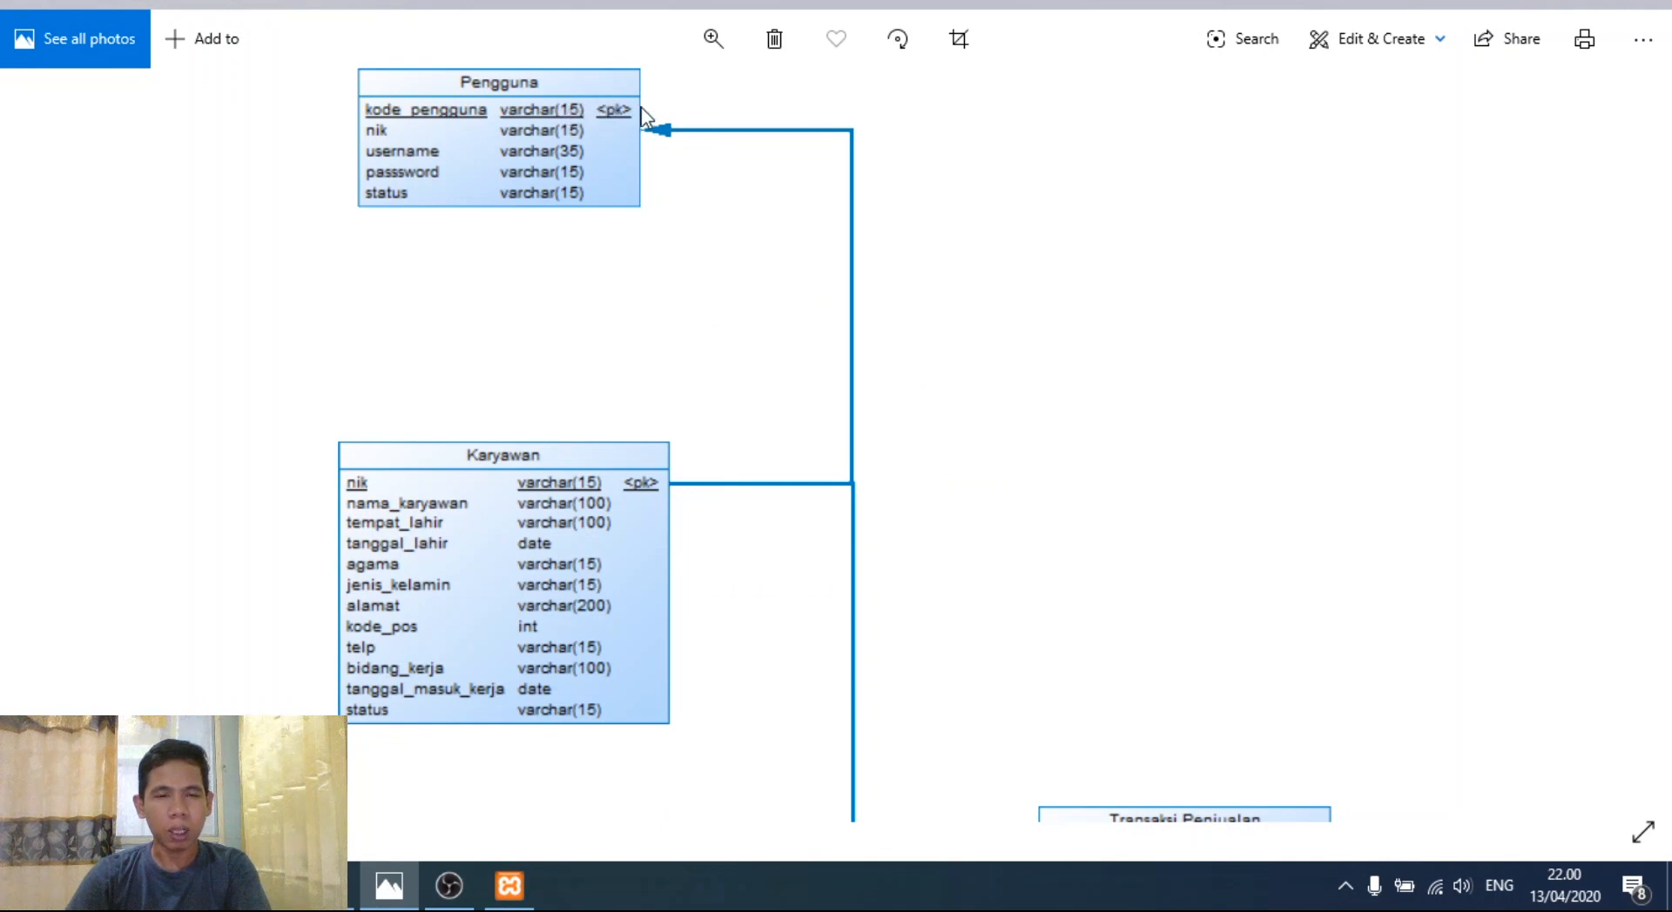
pyautogui.click(329, 886)
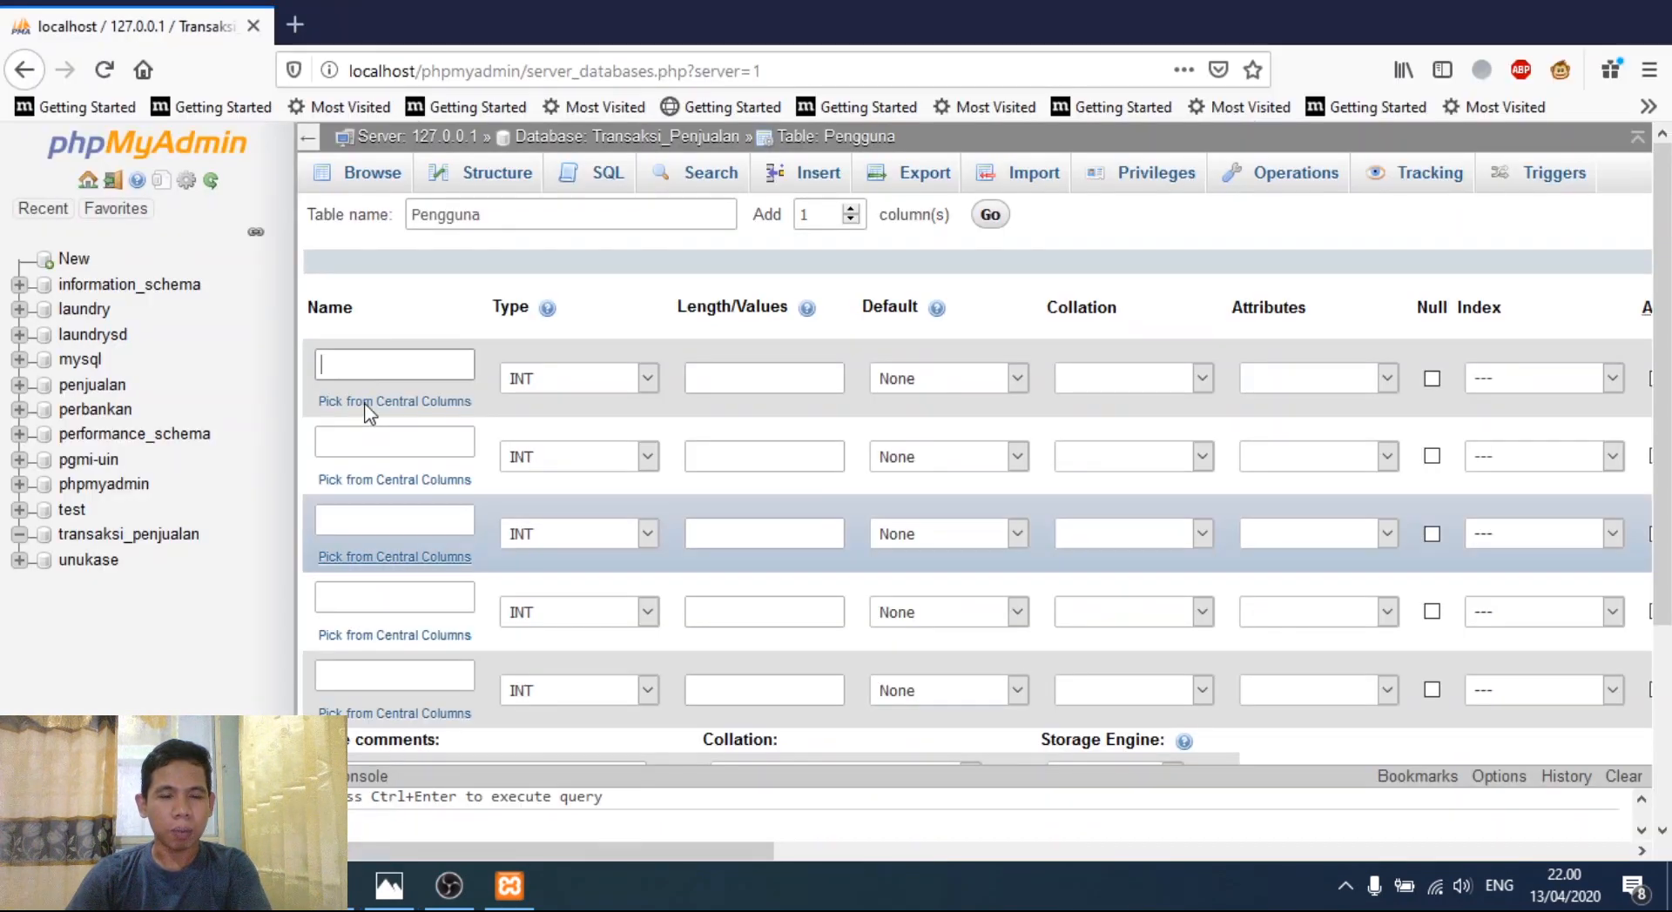
# - Name the first column kode_pengguna, correcting the typos along the way
pyautogui.click(377, 379)
pyautogui.write('Kode_Pen')
pyautogui.press('BackSpace')
pyautogui.press('BackSpace')
pyautogui.write('Pengg')
pyautogui.press('BackSpace')
pyautogui.press('BackSpace')
pyautogui.press('BackSpace')
pyautogui.press('BackSpace')
pyautogui.press('BackSpace')
pyautogui.write('pe')
pyautogui.press('BackSpace')
pyautogui.press('BackSpace')
pyautogui.press('BackSpace')
pyautogui.press('BackSpace')
pyautogui.press('BackSpace')
pyautogui.press('BackSpace')
pyautogui.press('BackSpace')
pyautogui.write('kod')
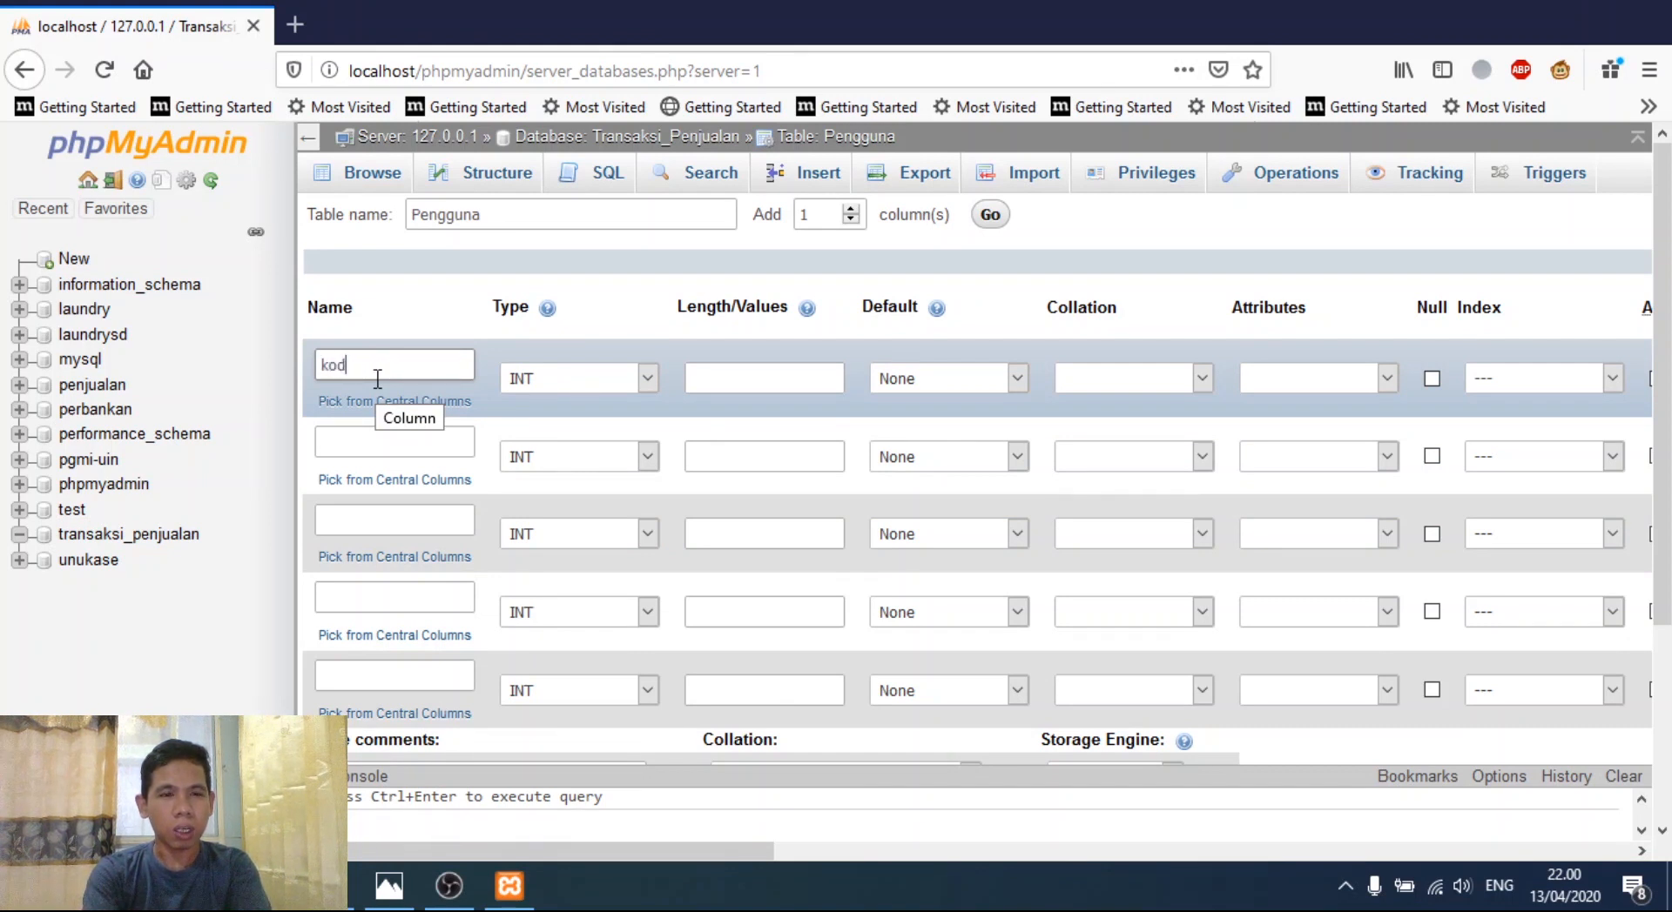
pyautogui.write('e_pengguna')
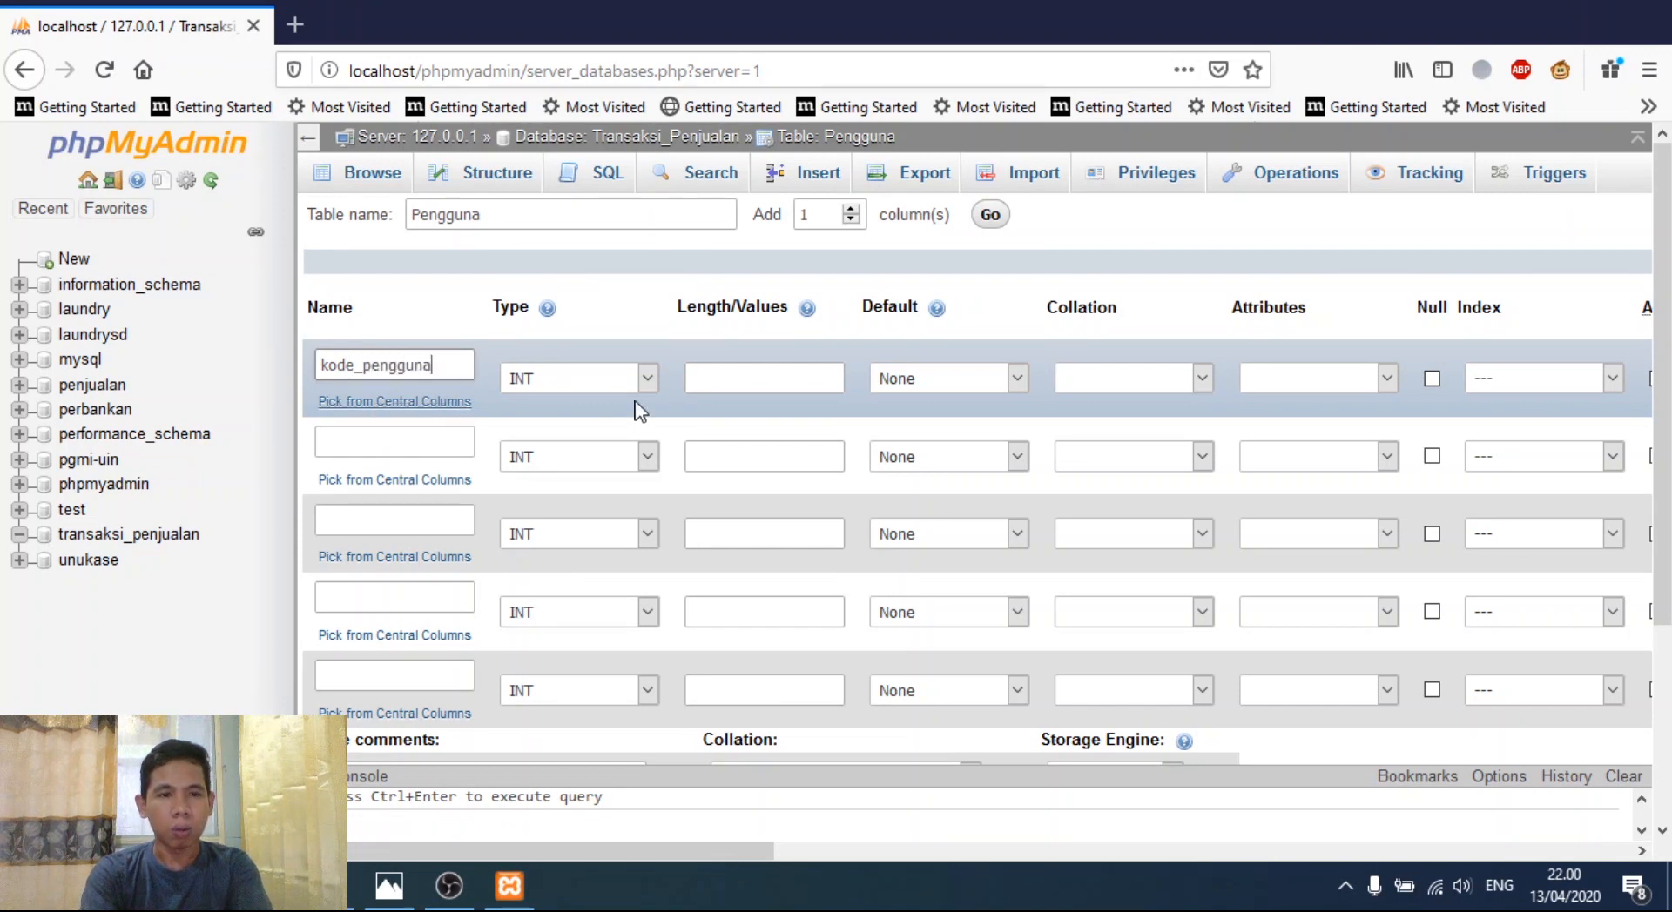
# - Make kode_pengguna a VARCHAR with length 15, as the ER diagram specifies
pyautogui.click(646, 380)
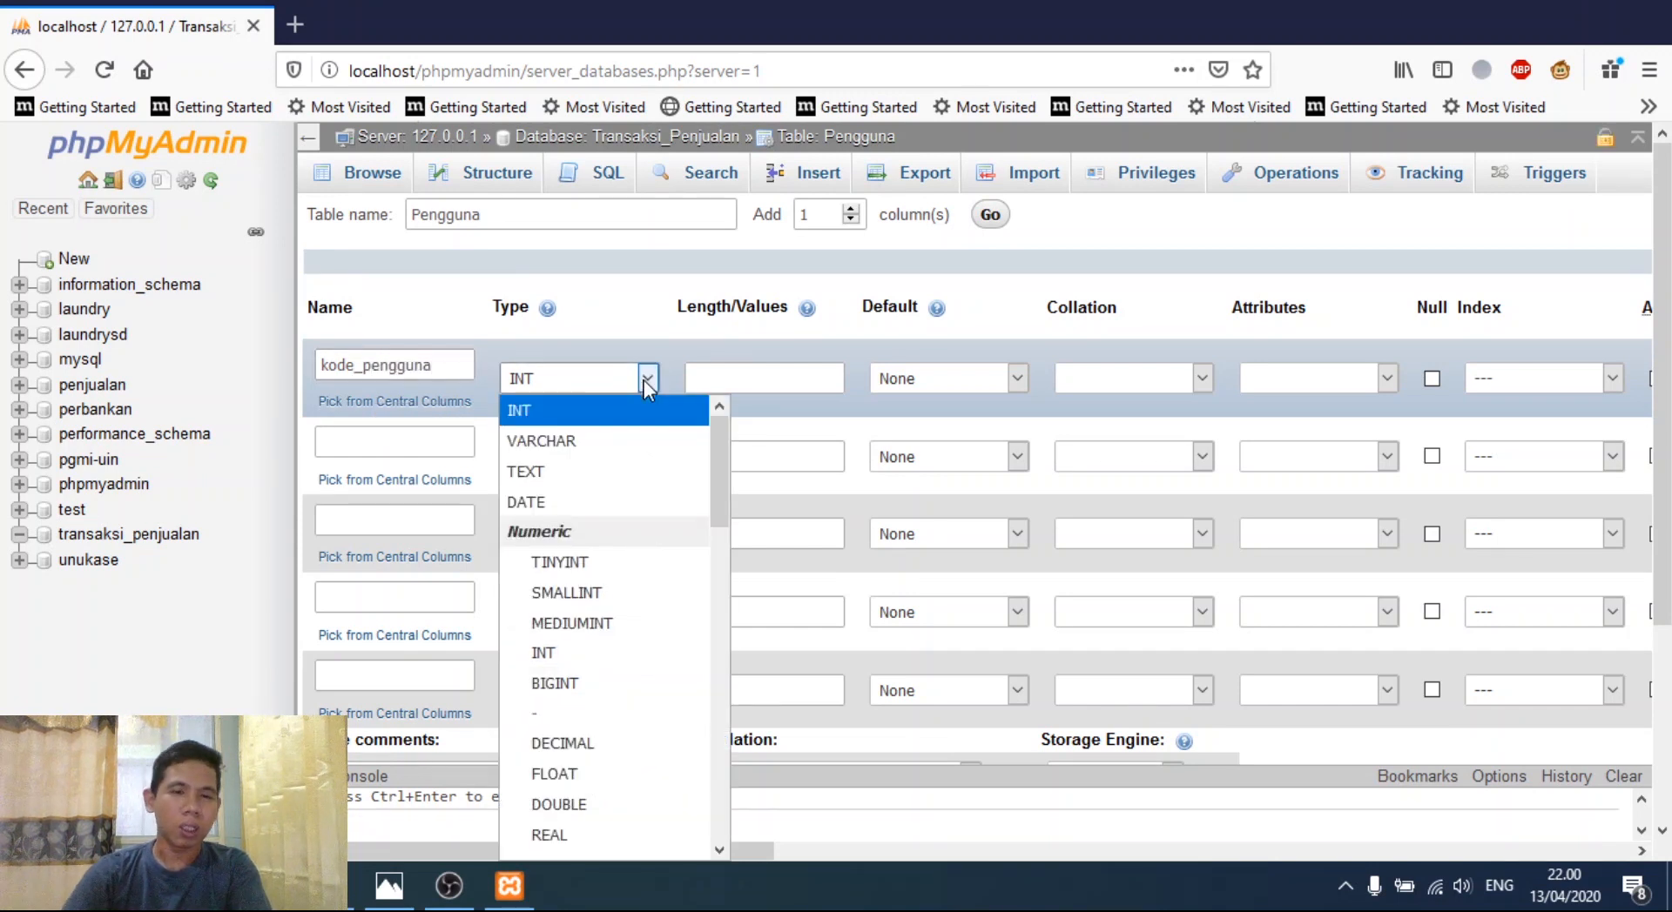
pyautogui.click(582, 440)
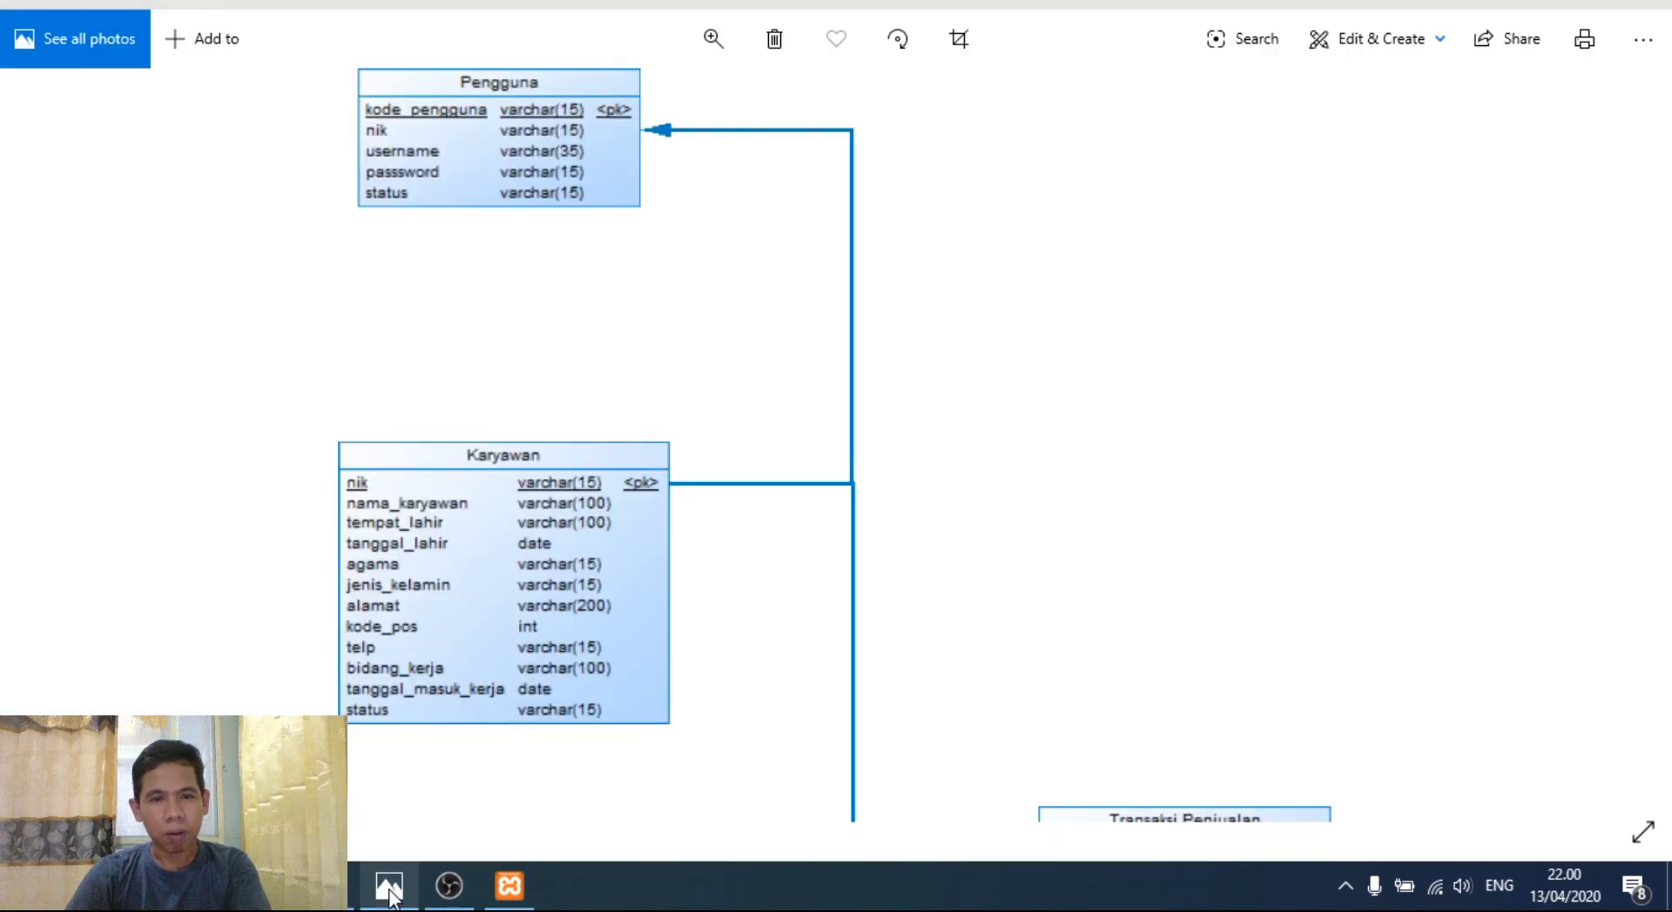
pyautogui.click(389, 885)
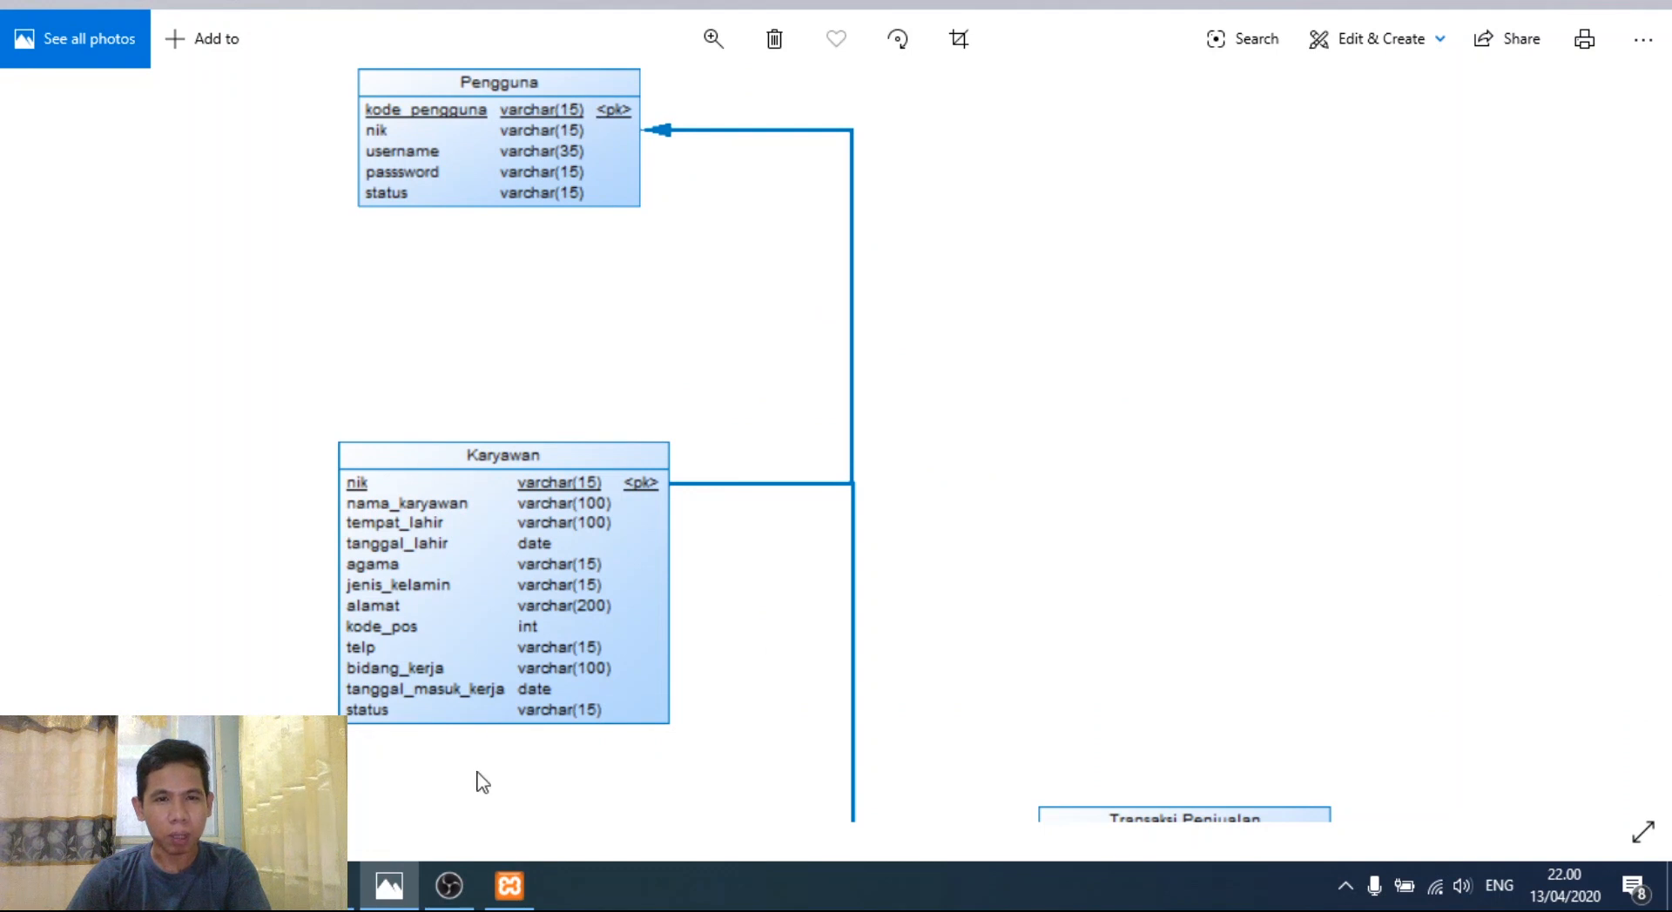
pyautogui.click(353, 886)
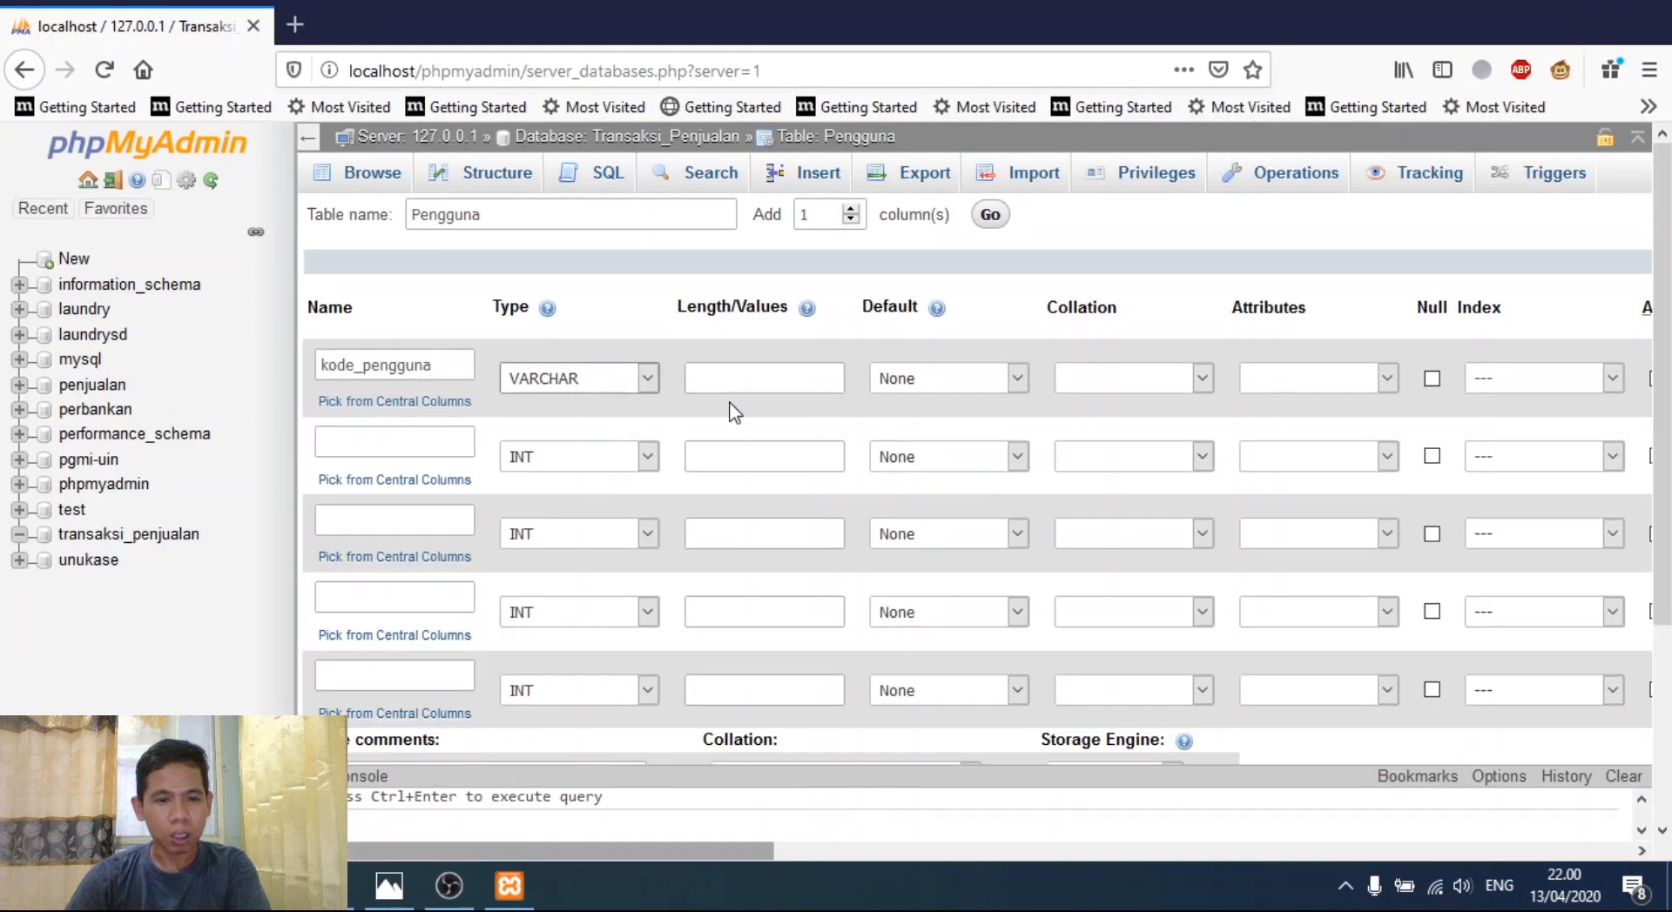
pyautogui.click(744, 380)
pyautogui.write('15')
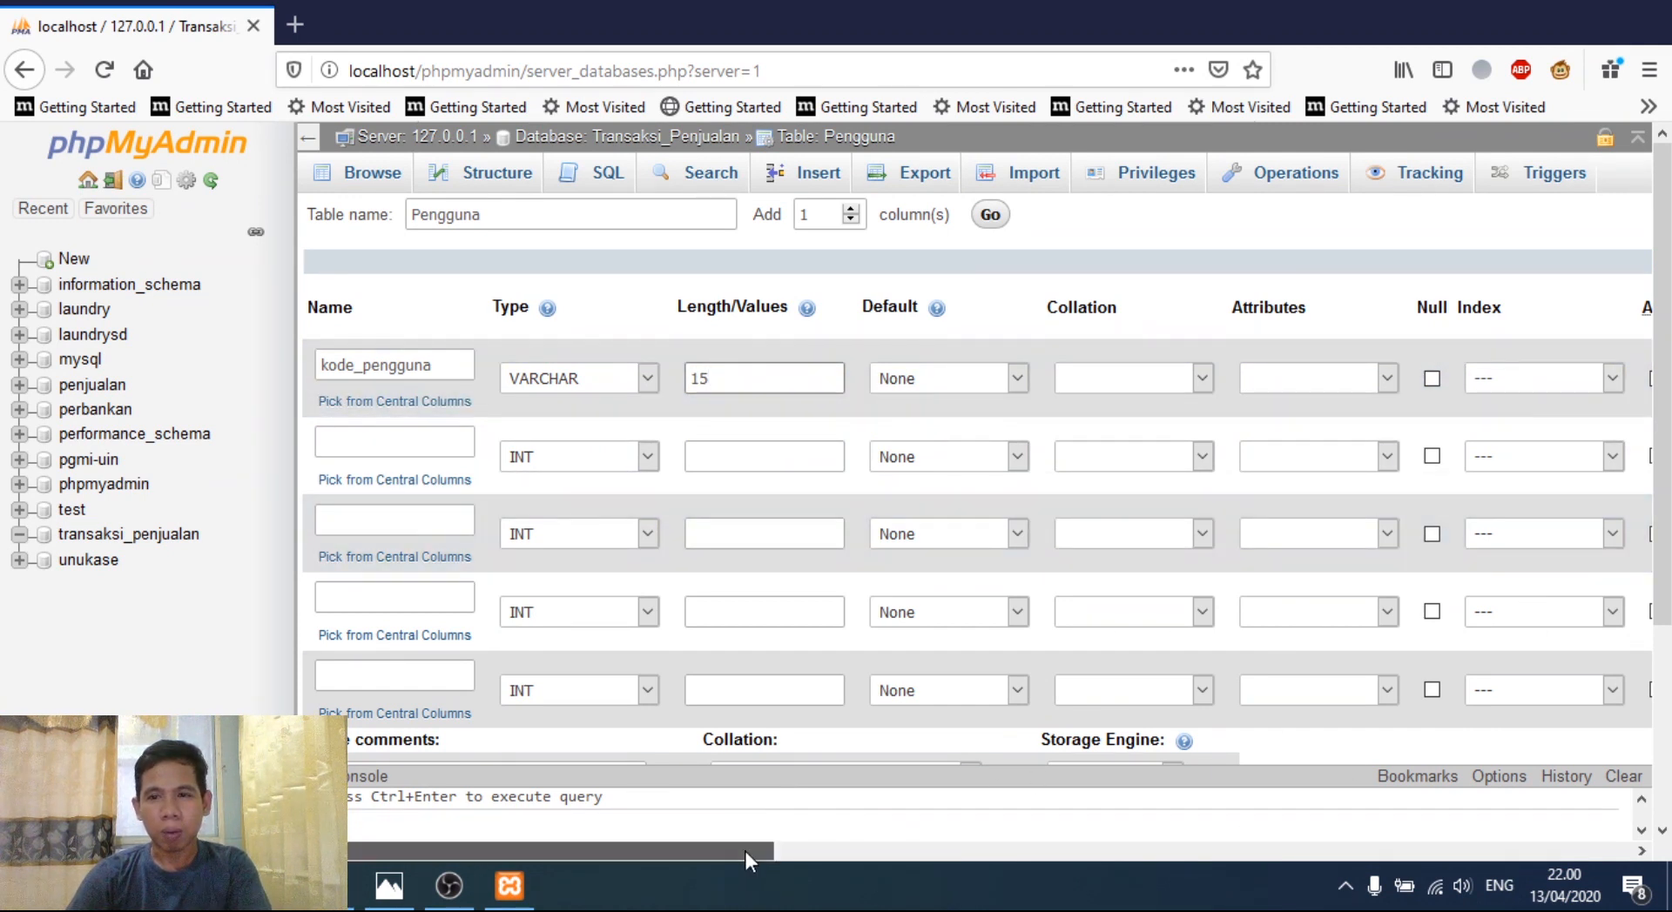
pyautogui.moveTo(745, 852); pyautogui.dragTo(773, 849)
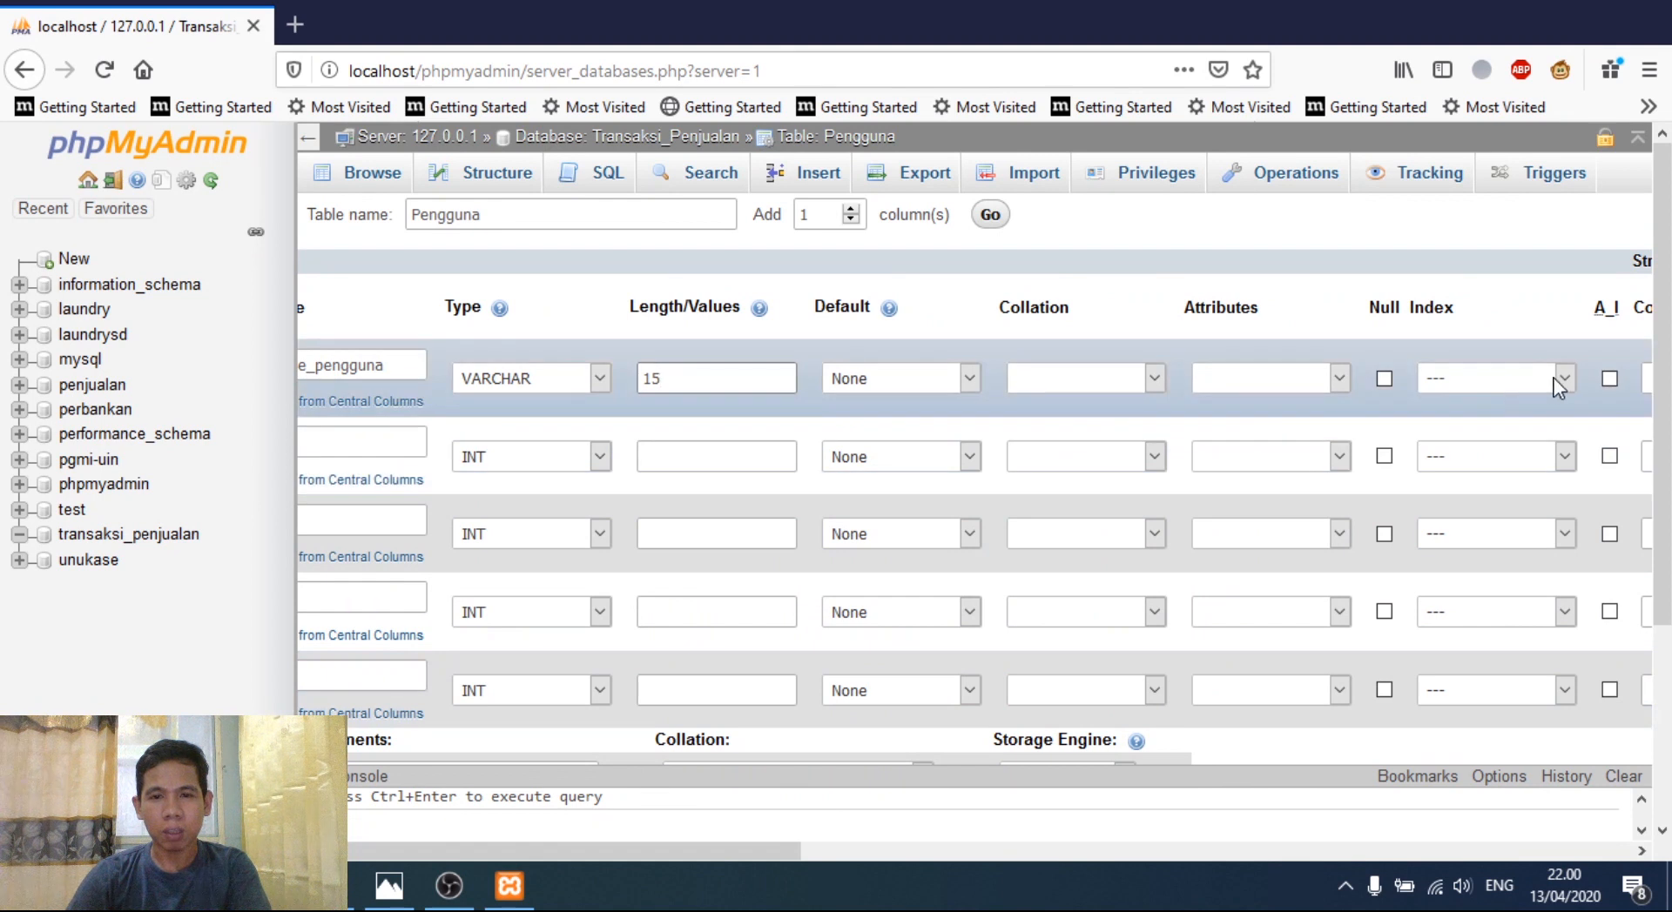
# - Set kode_pengguna's index to PRIMARY with an index size of 15
pyautogui.click(1554, 378)
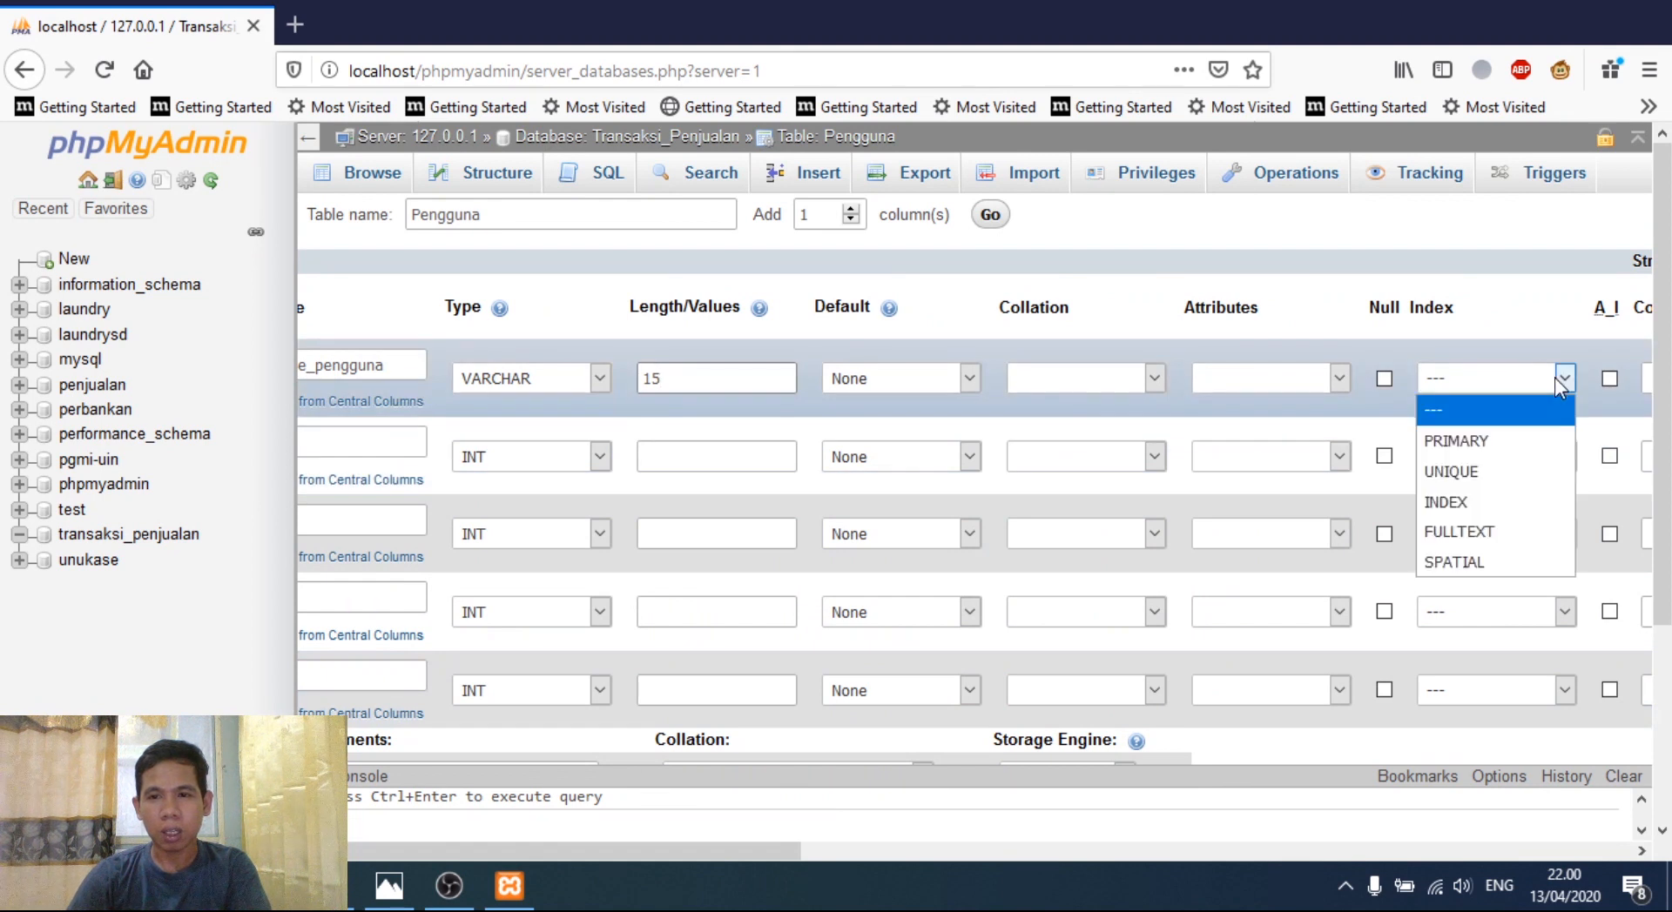
pyautogui.click(1484, 444)
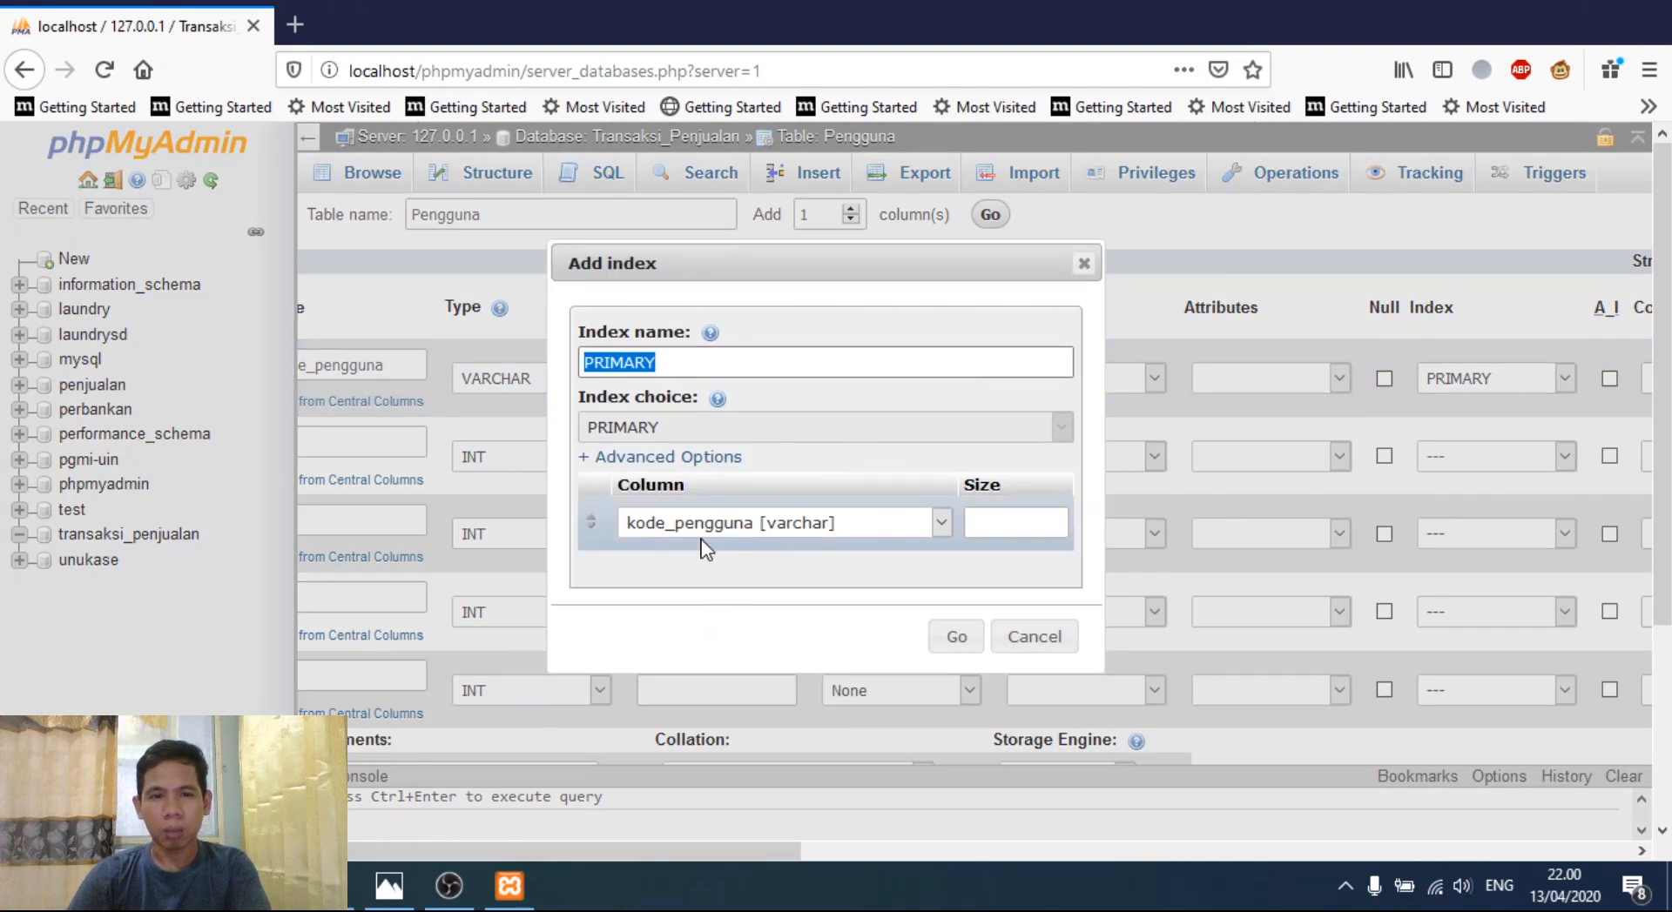
pyautogui.click(997, 527)
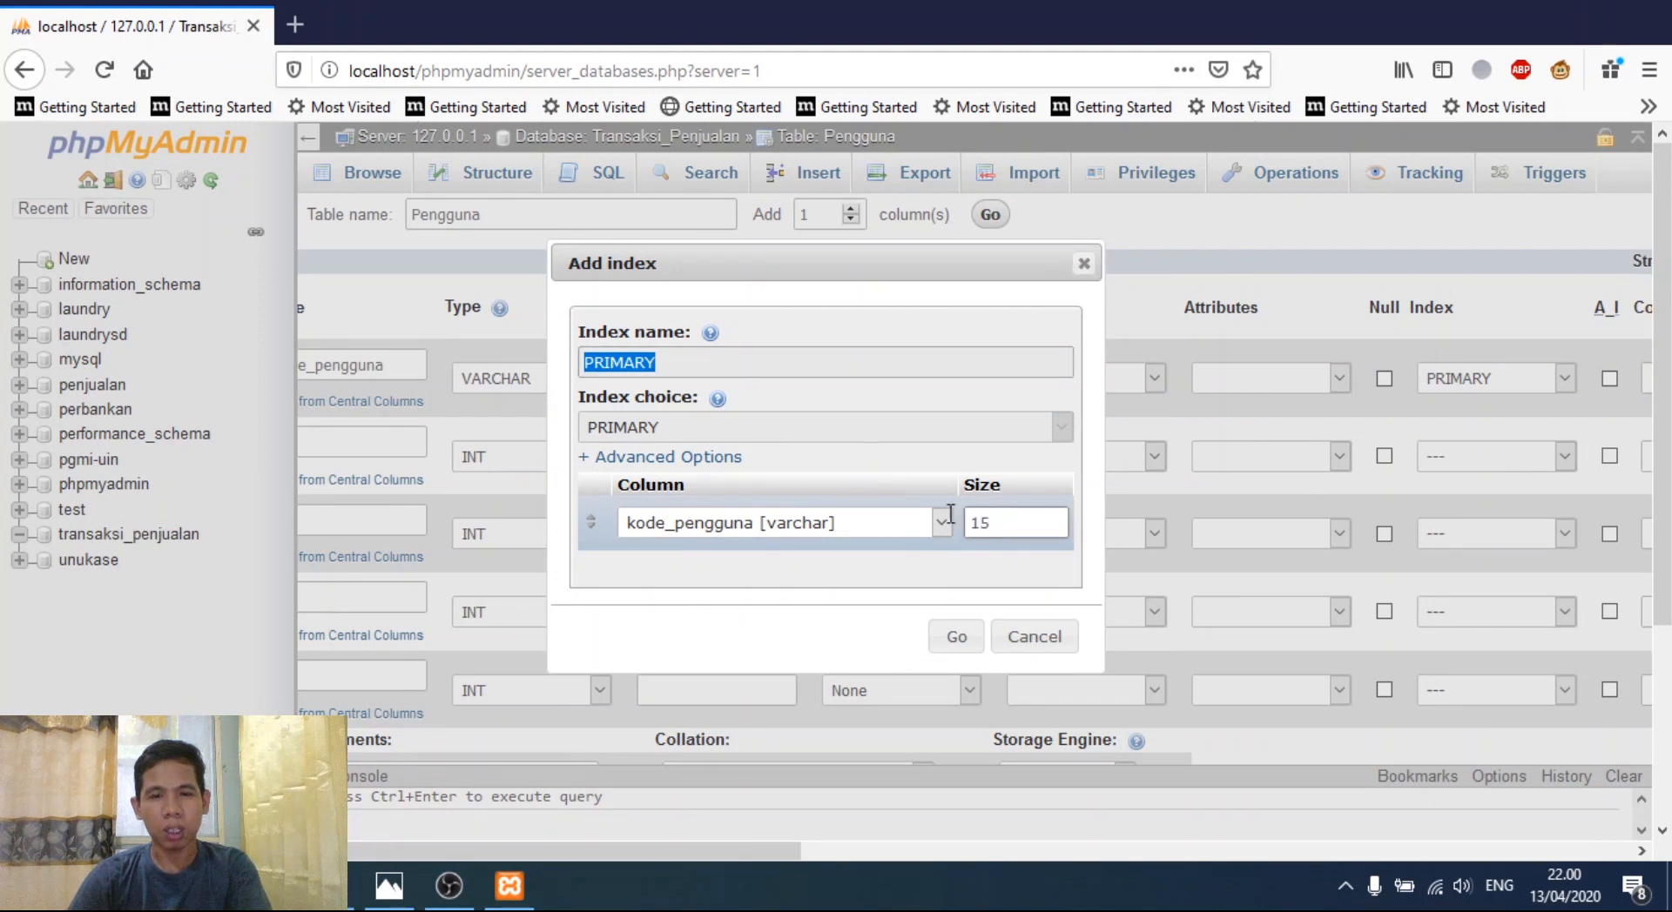
pyautogui.click(957, 638)
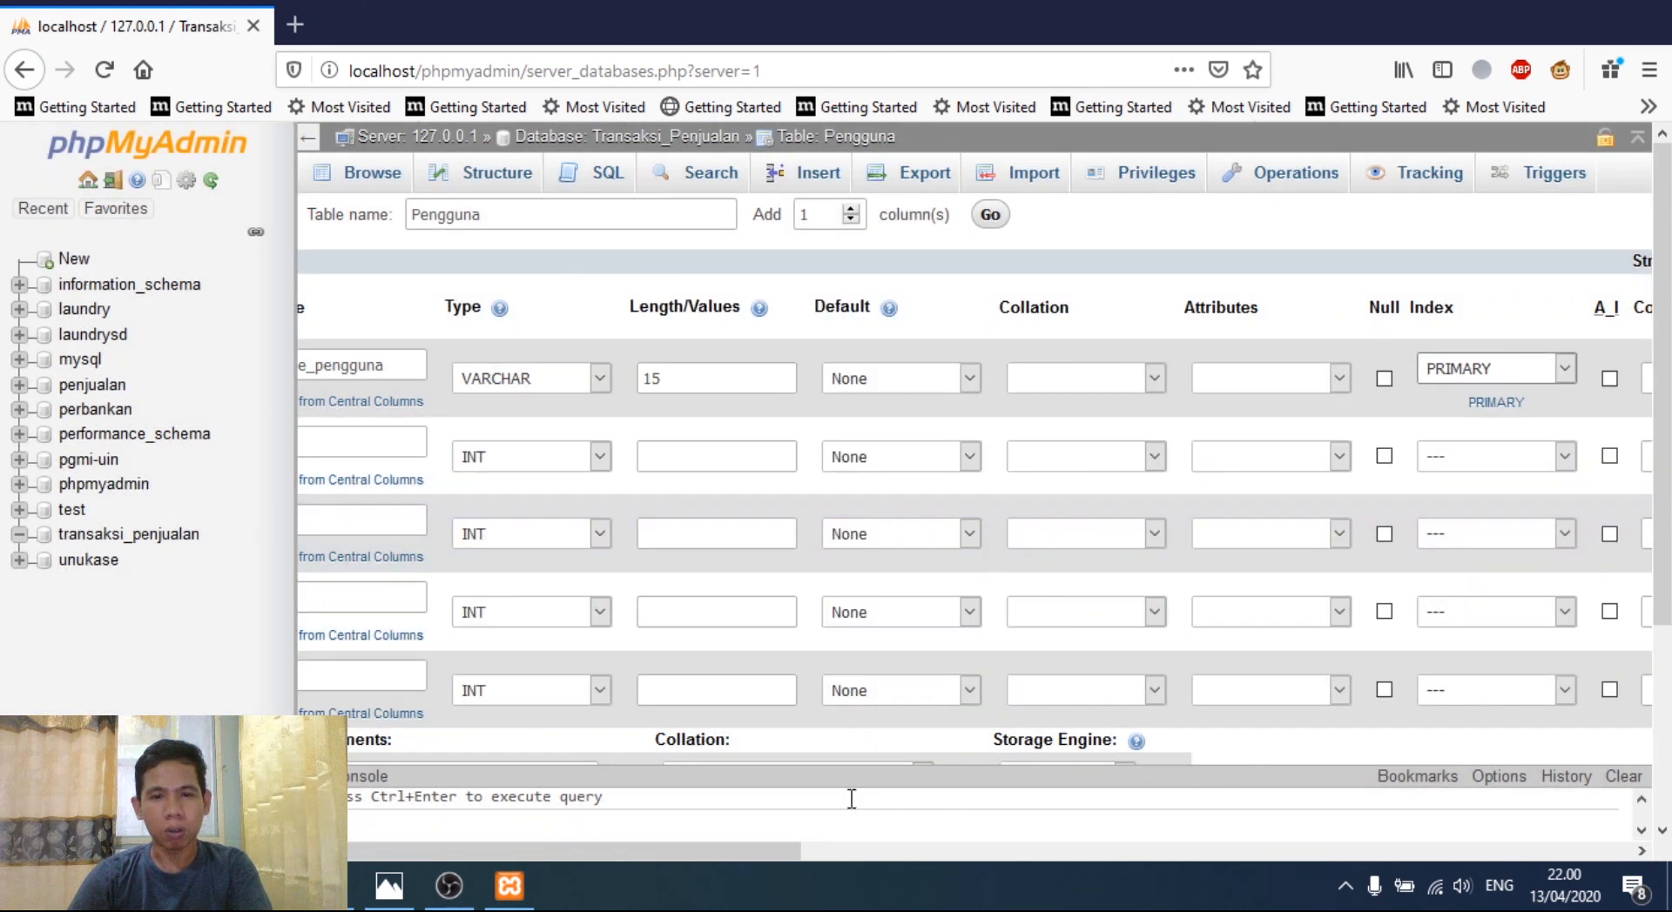
pyautogui.moveTo(641, 850); pyautogui.dragTo(488, 794)
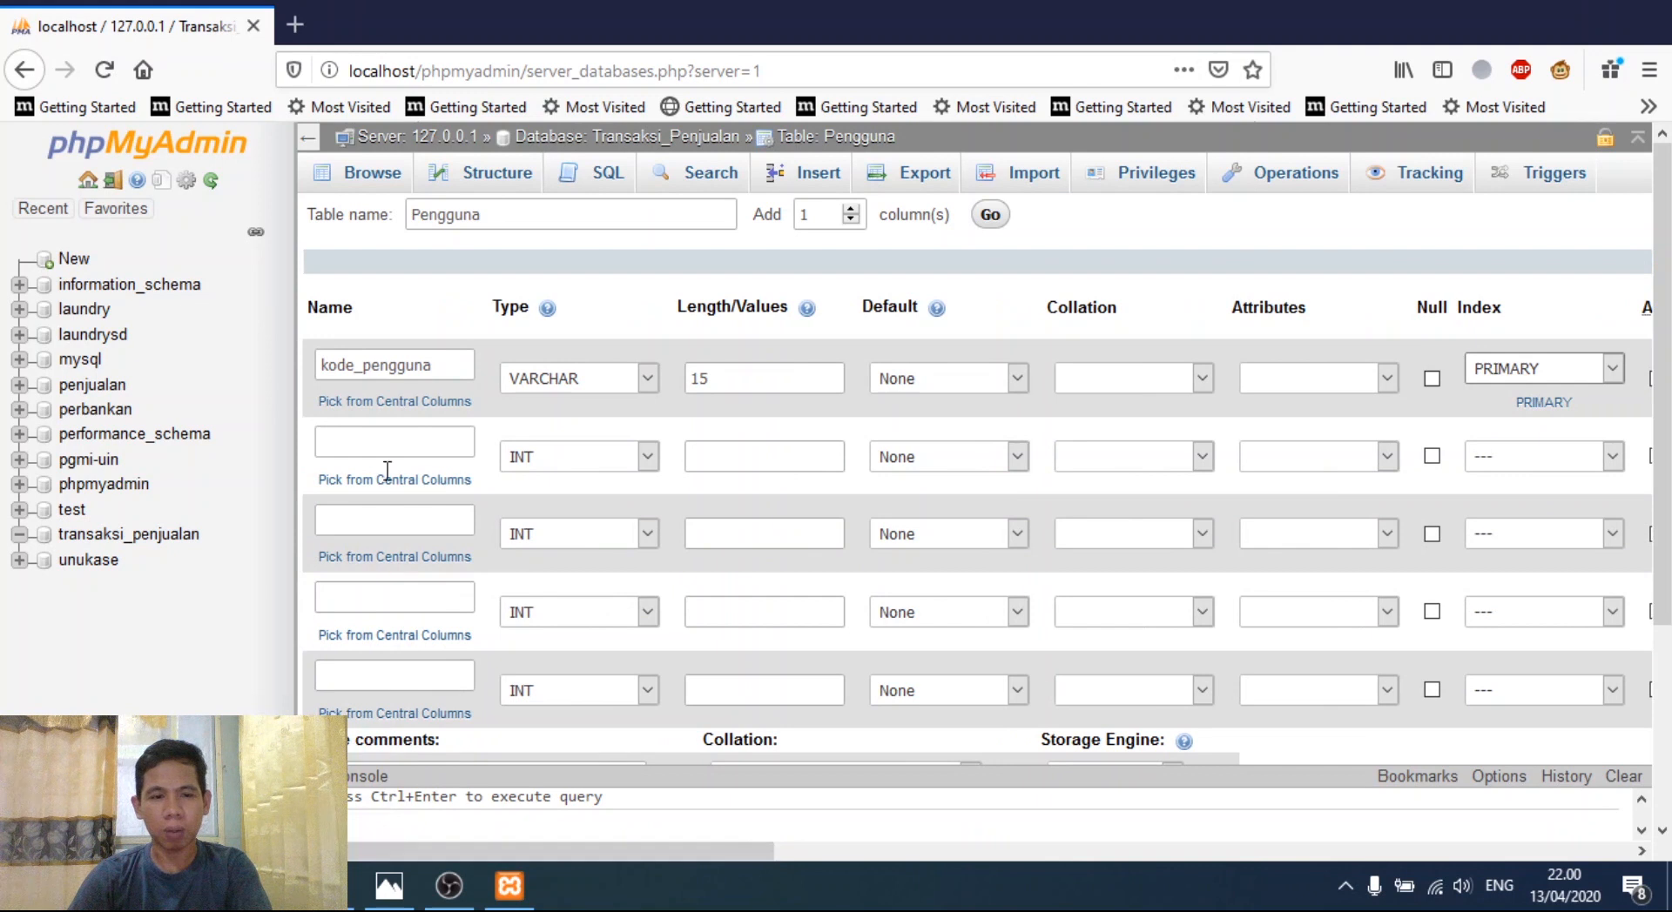
# - Add a second column, nik, as VARCHAR 15 with no index
pyautogui.click(385, 450)
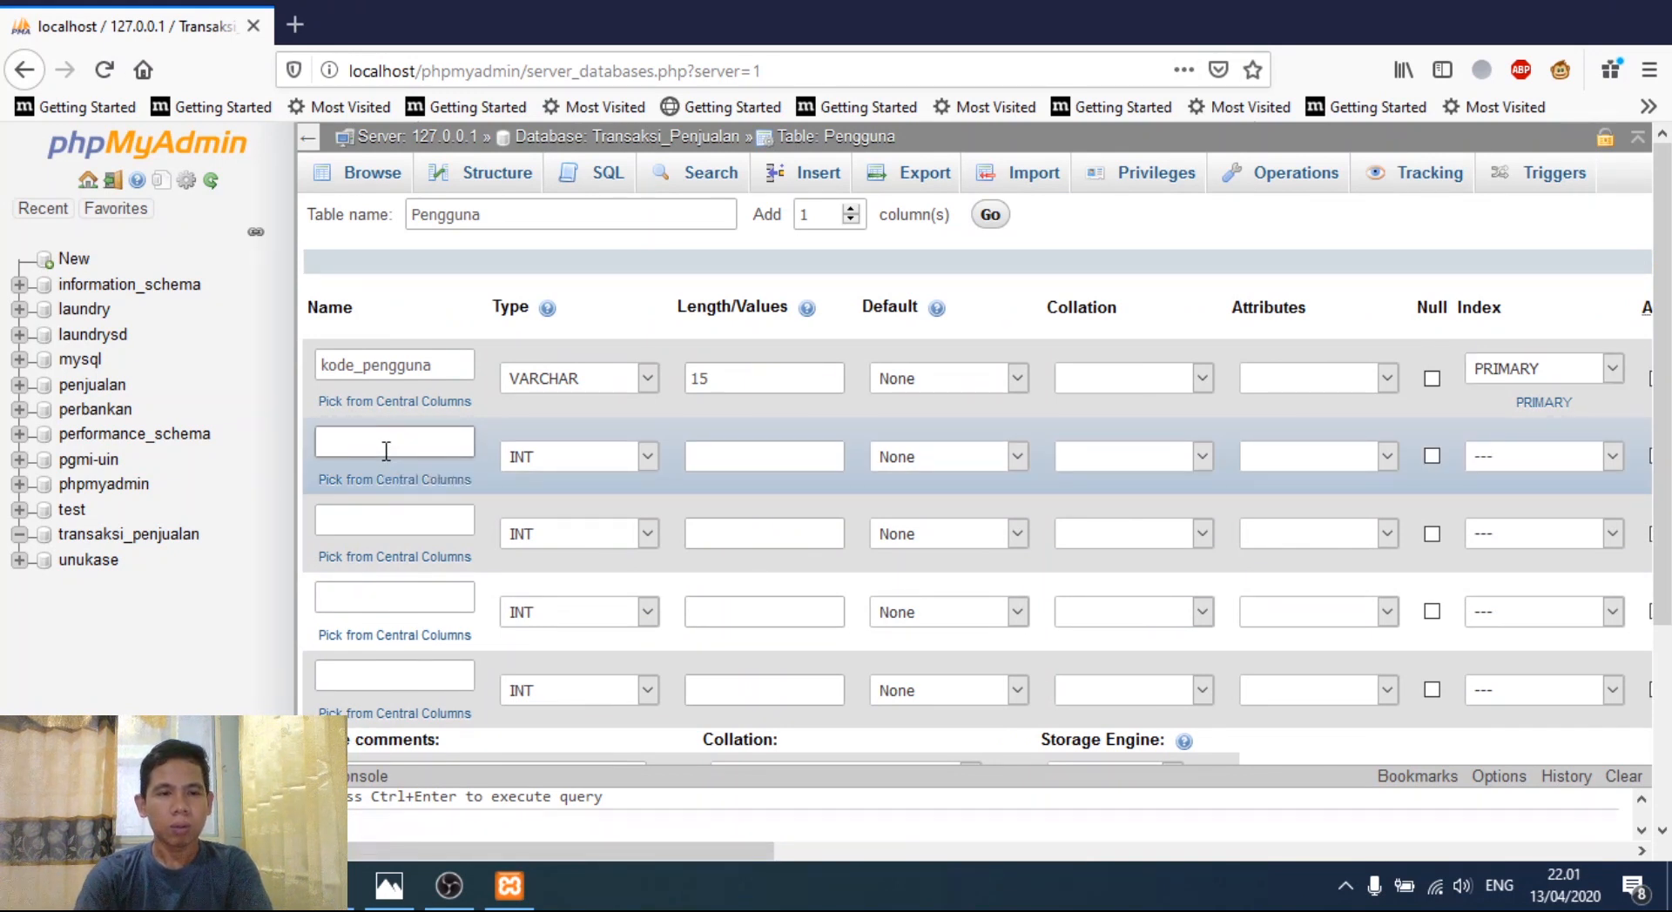
pyautogui.write('nik')
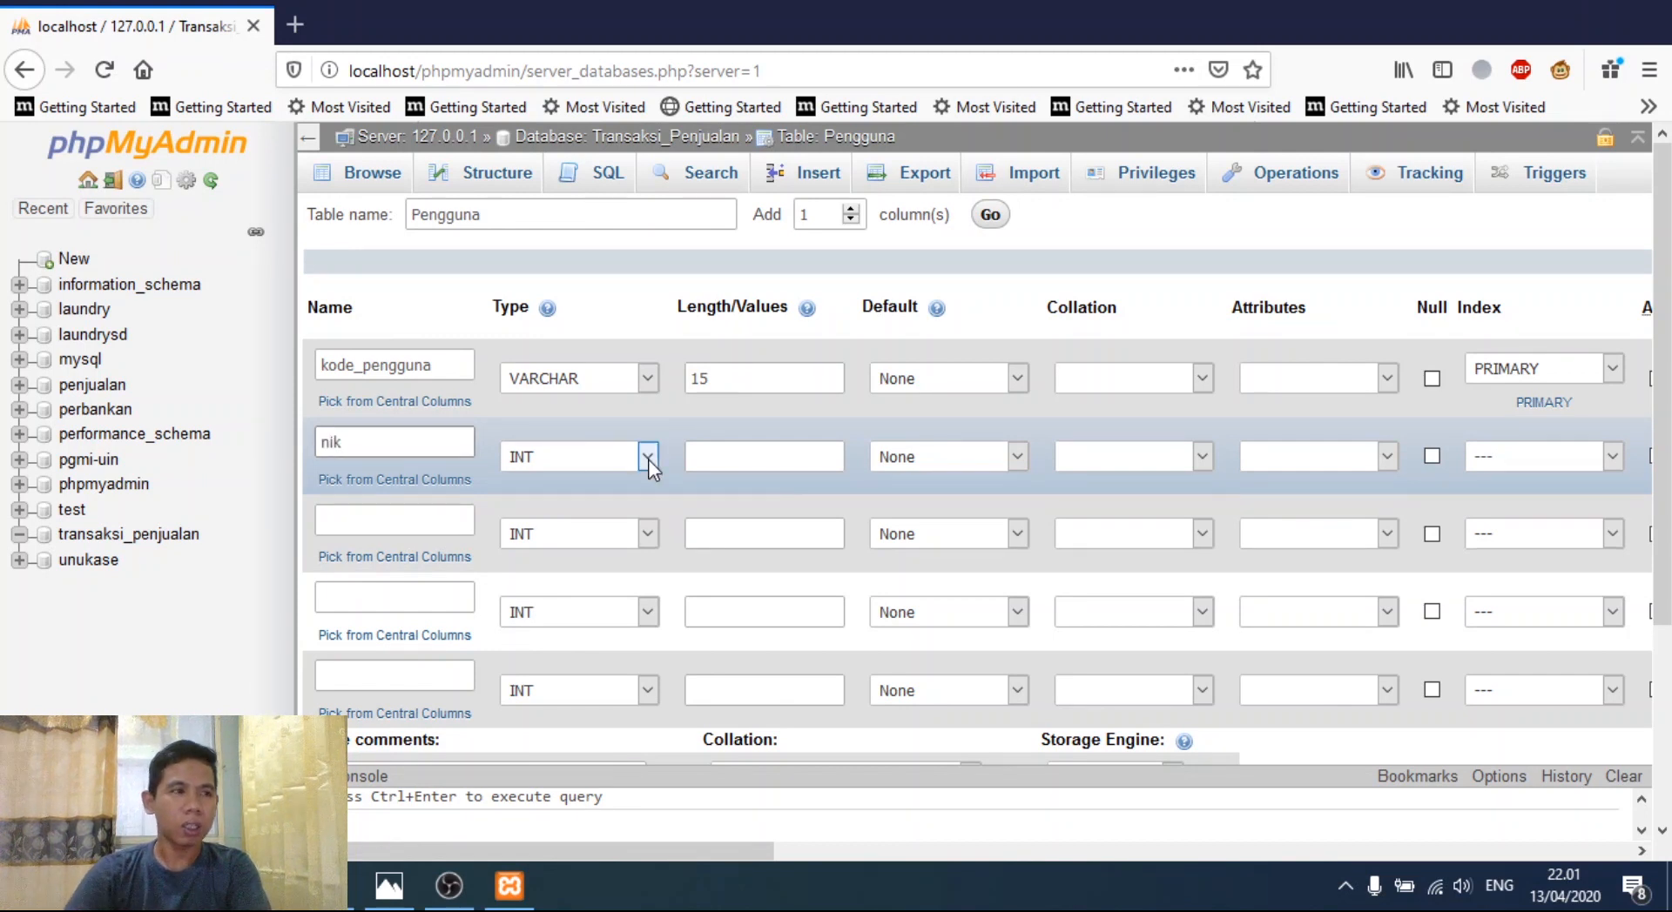
pyautogui.click(646, 458)
pyautogui.click(667, 475)
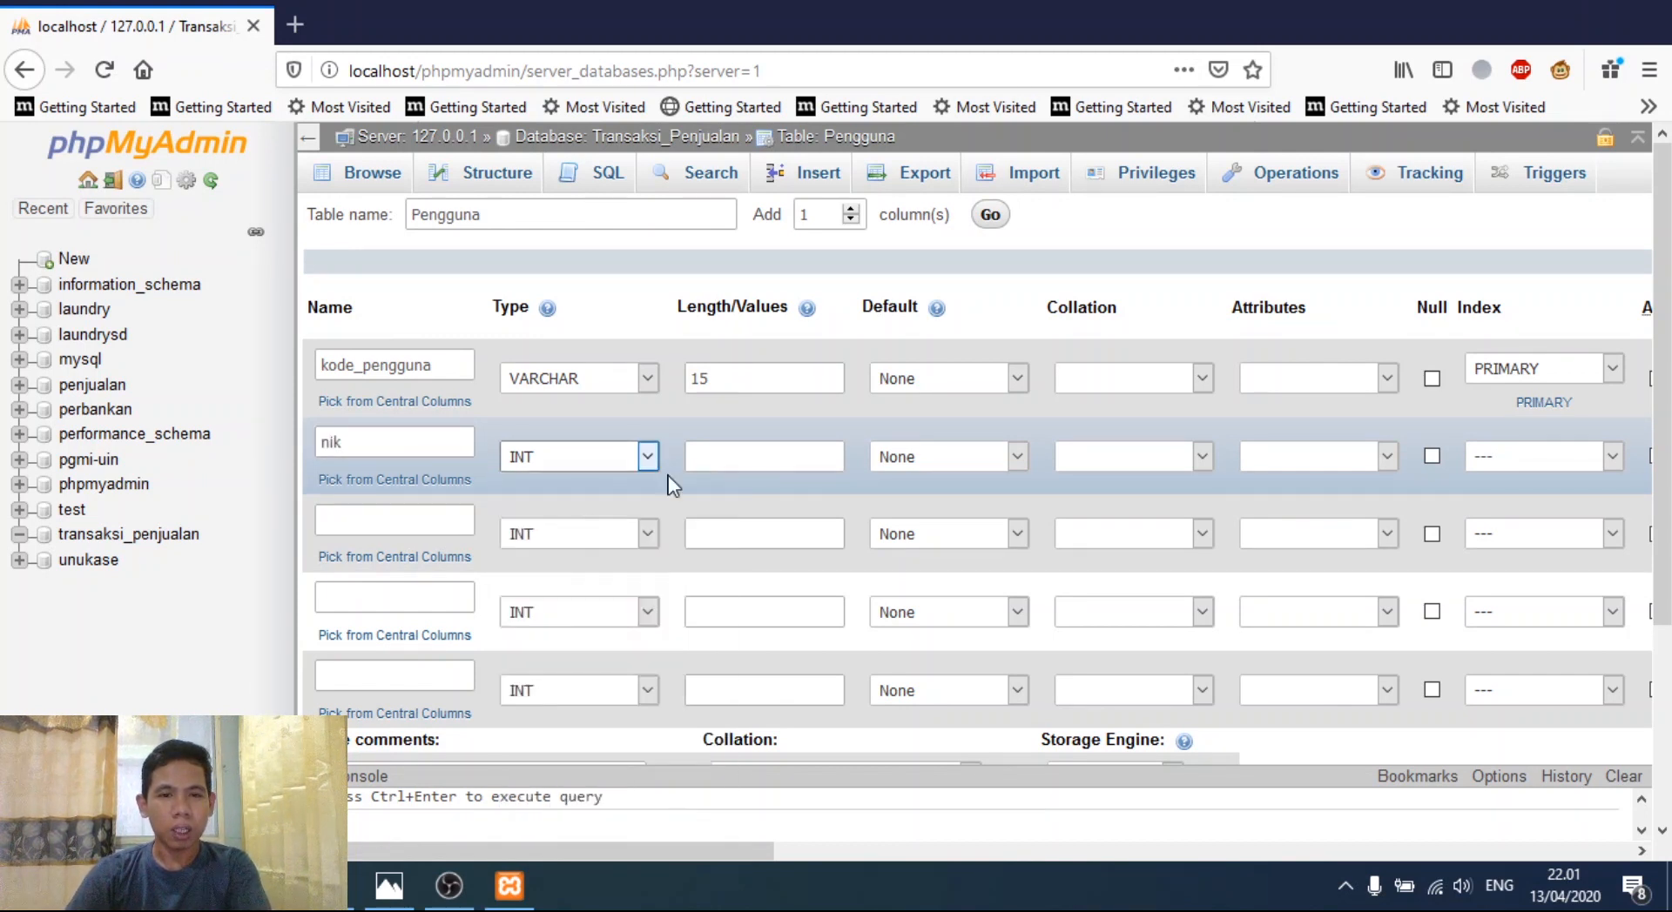
pyautogui.click(713, 458)
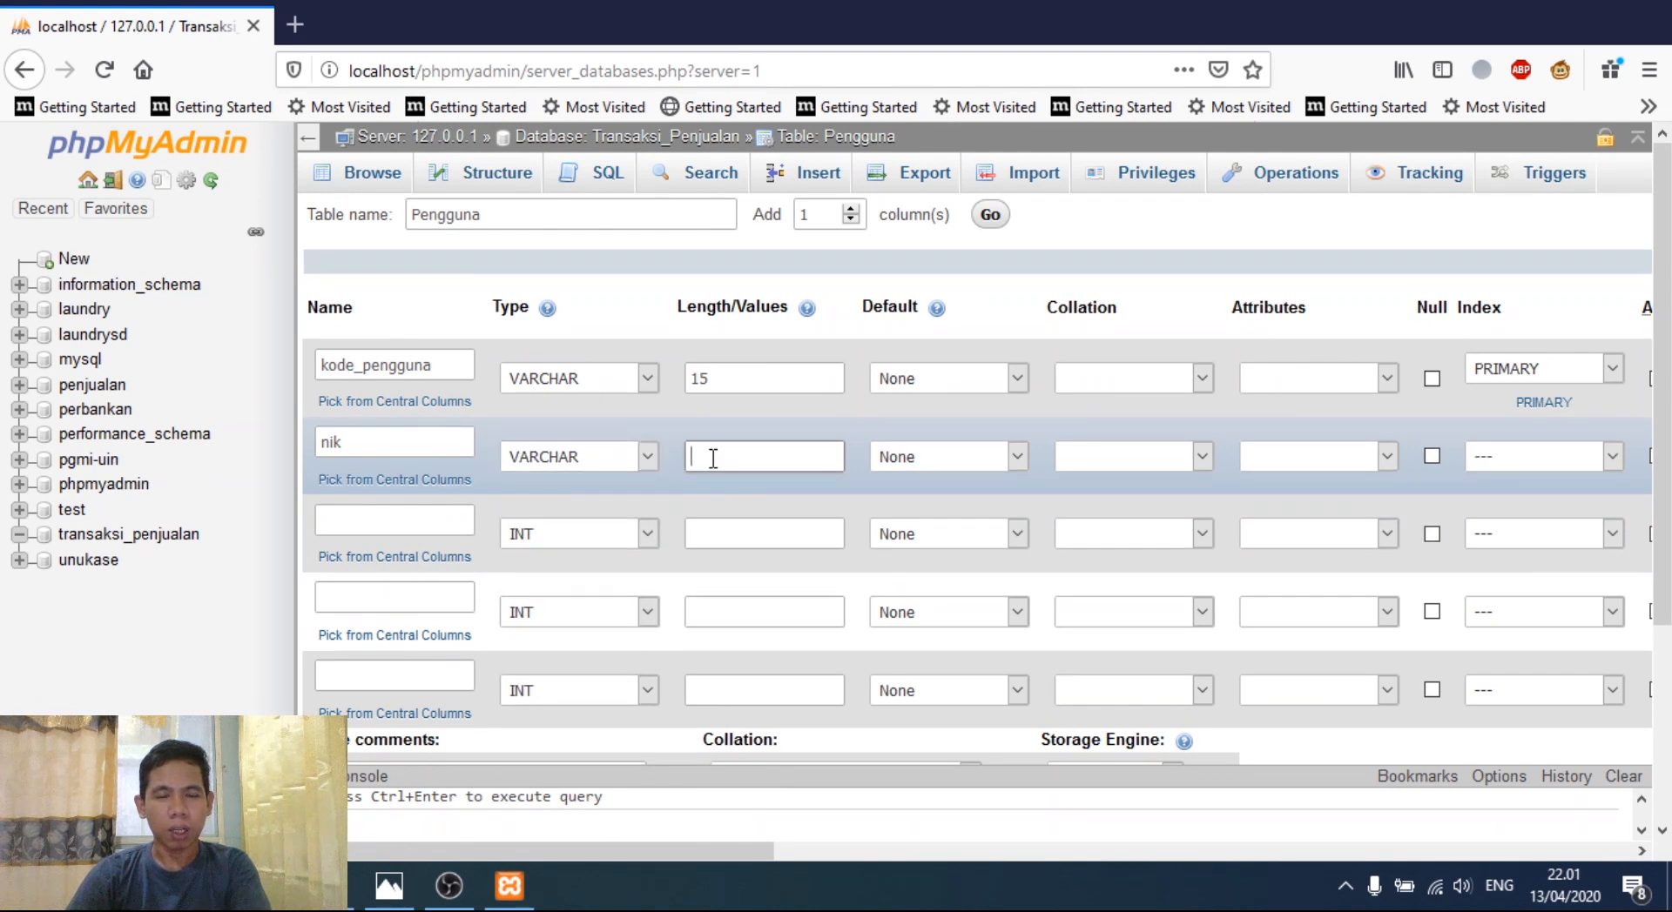
pyautogui.write('15')
pyautogui.click(1611, 462)
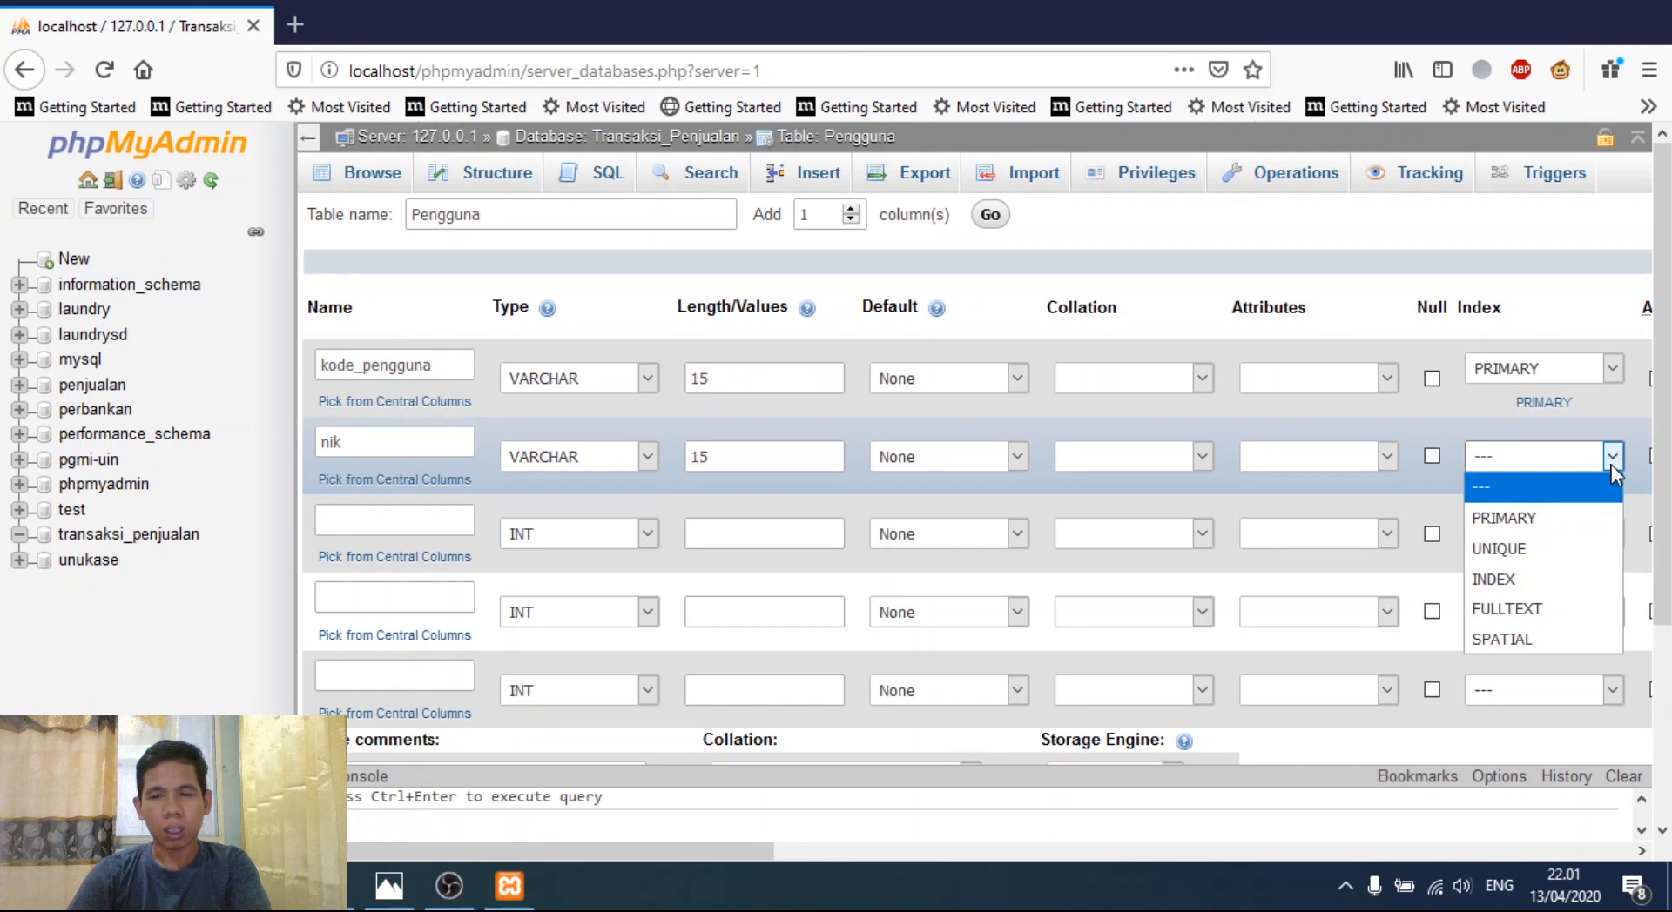
pyautogui.click(1610, 463)
# - Add the usernmae column as VARCHAR with length 35
pyautogui.click(361, 522)
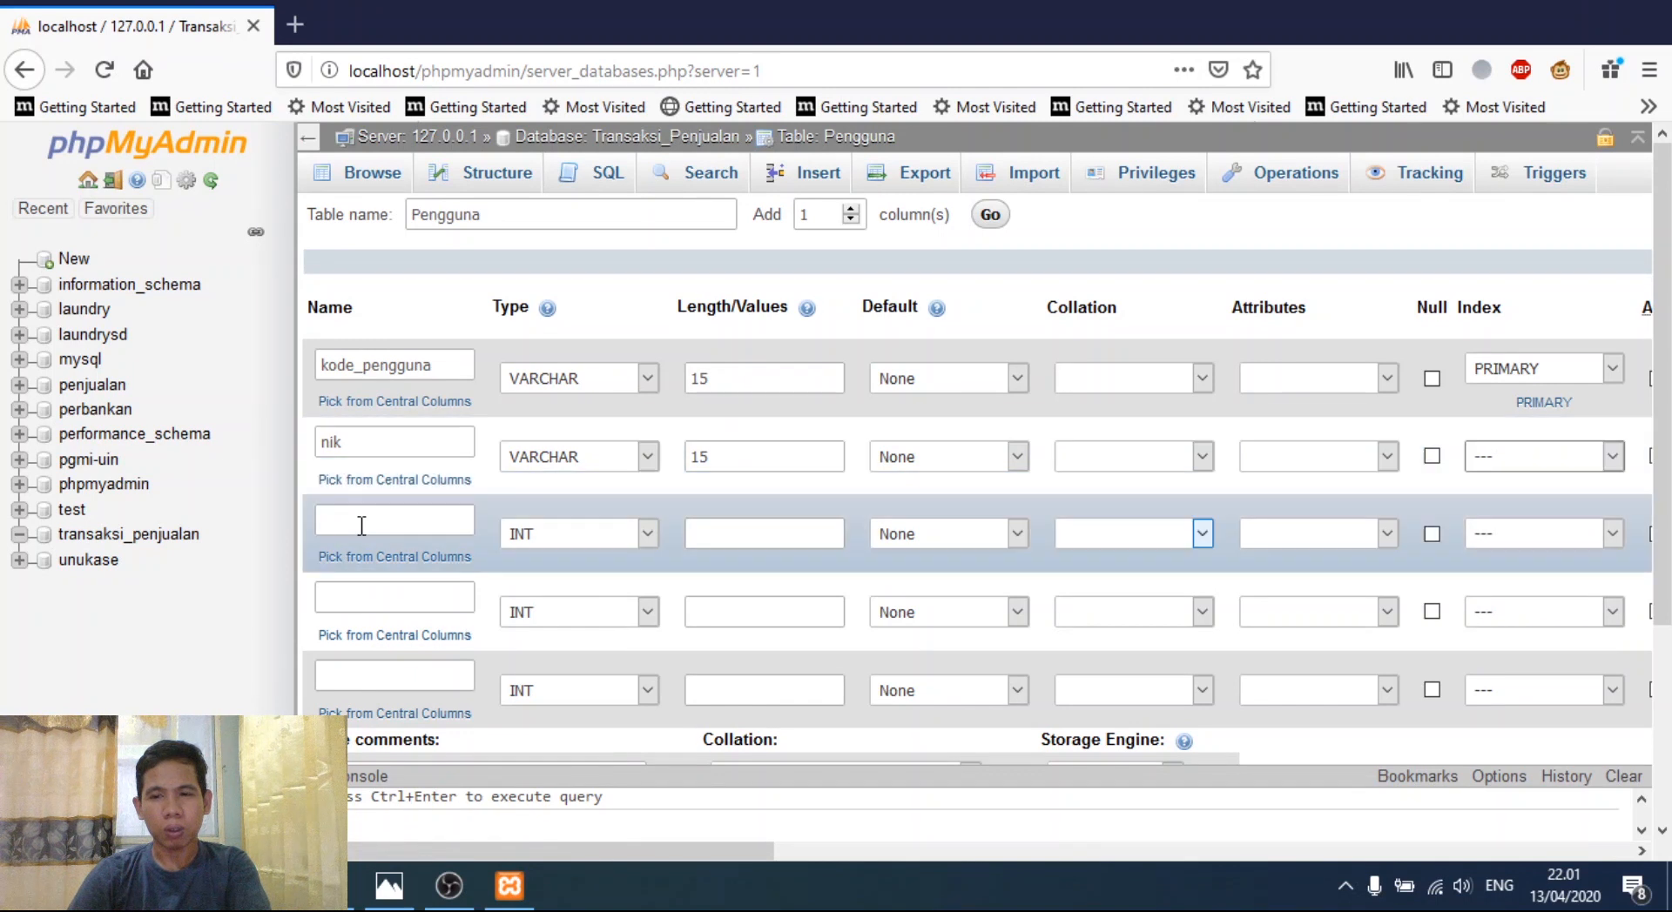
pyautogui.write('usernamae')
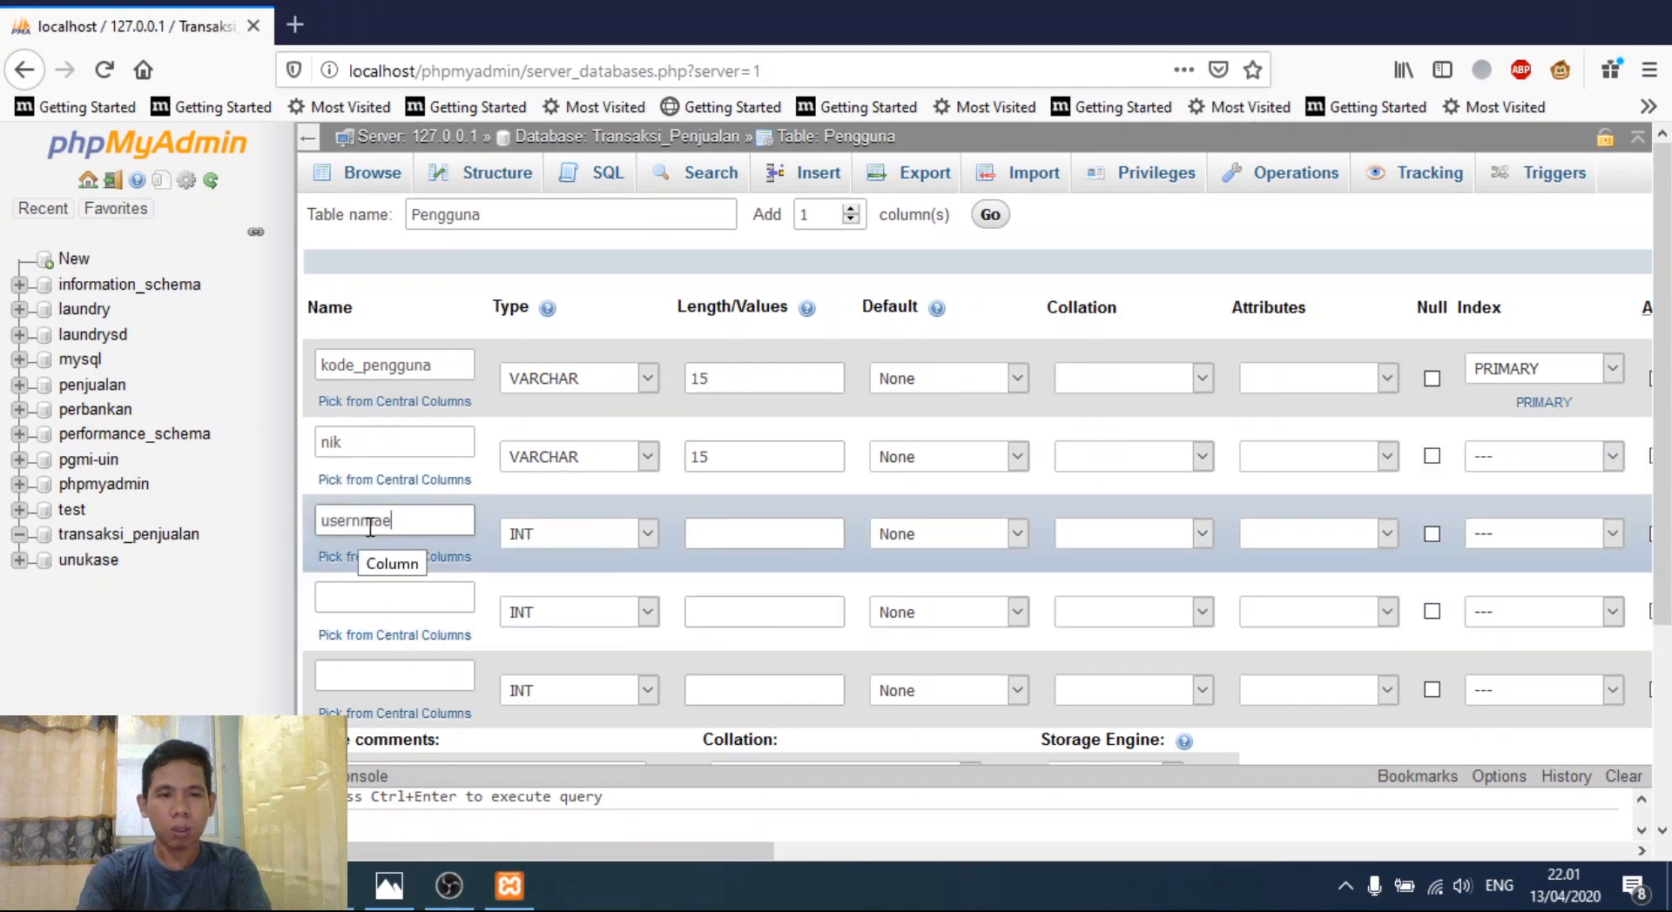
pyautogui.click(647, 535)
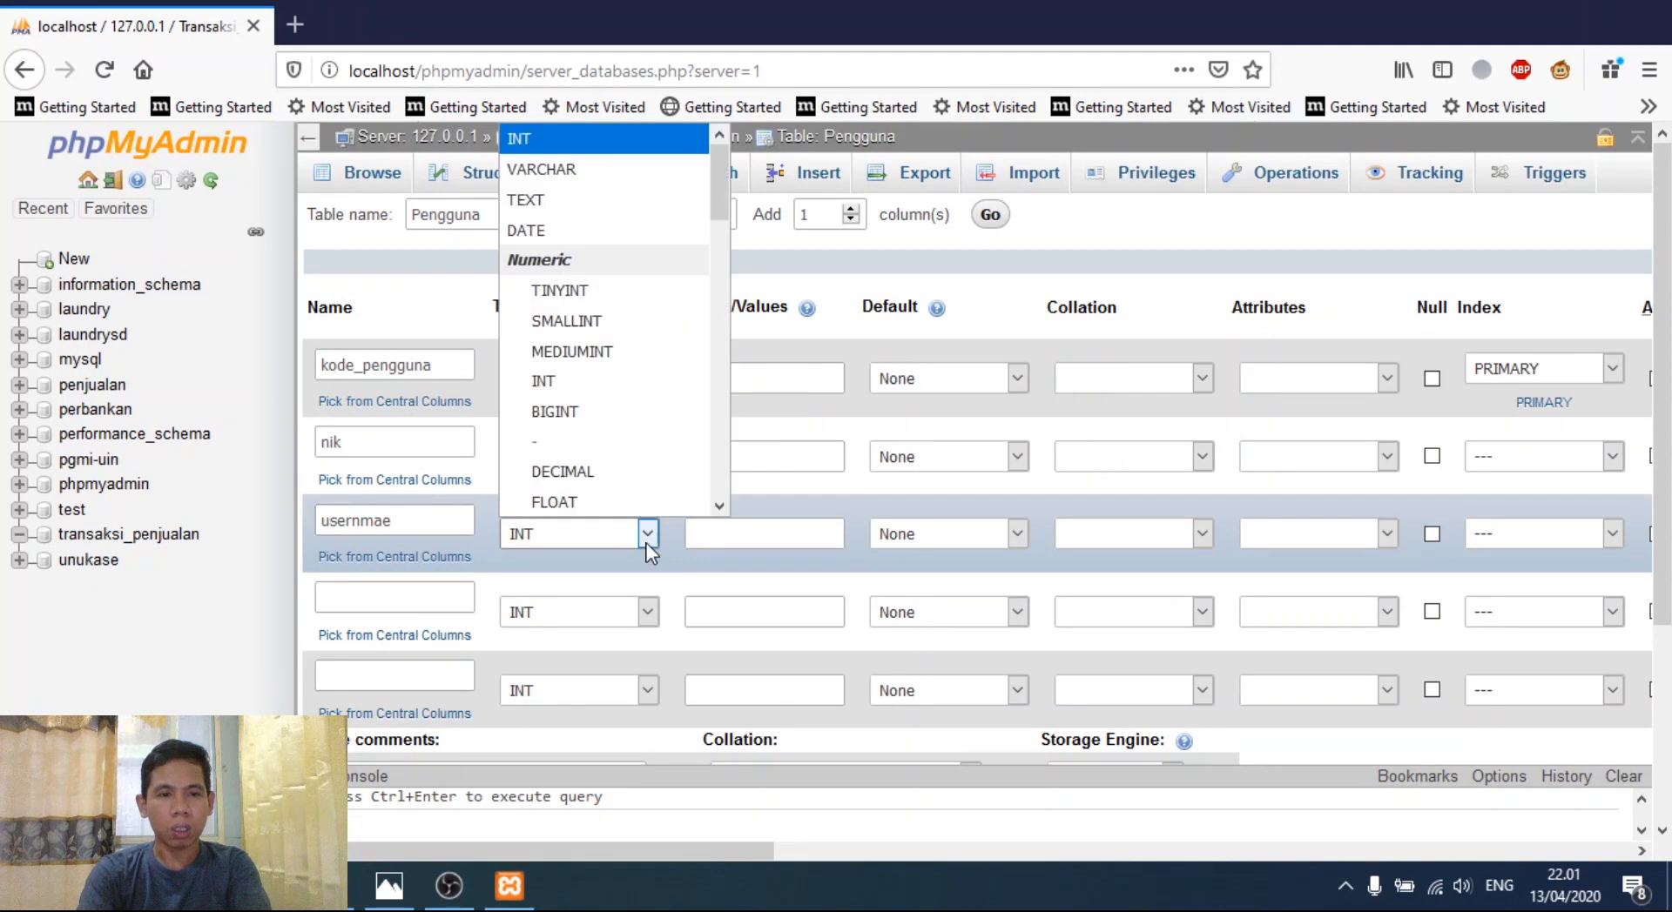
pyautogui.click(542, 167)
pyautogui.click(721, 533)
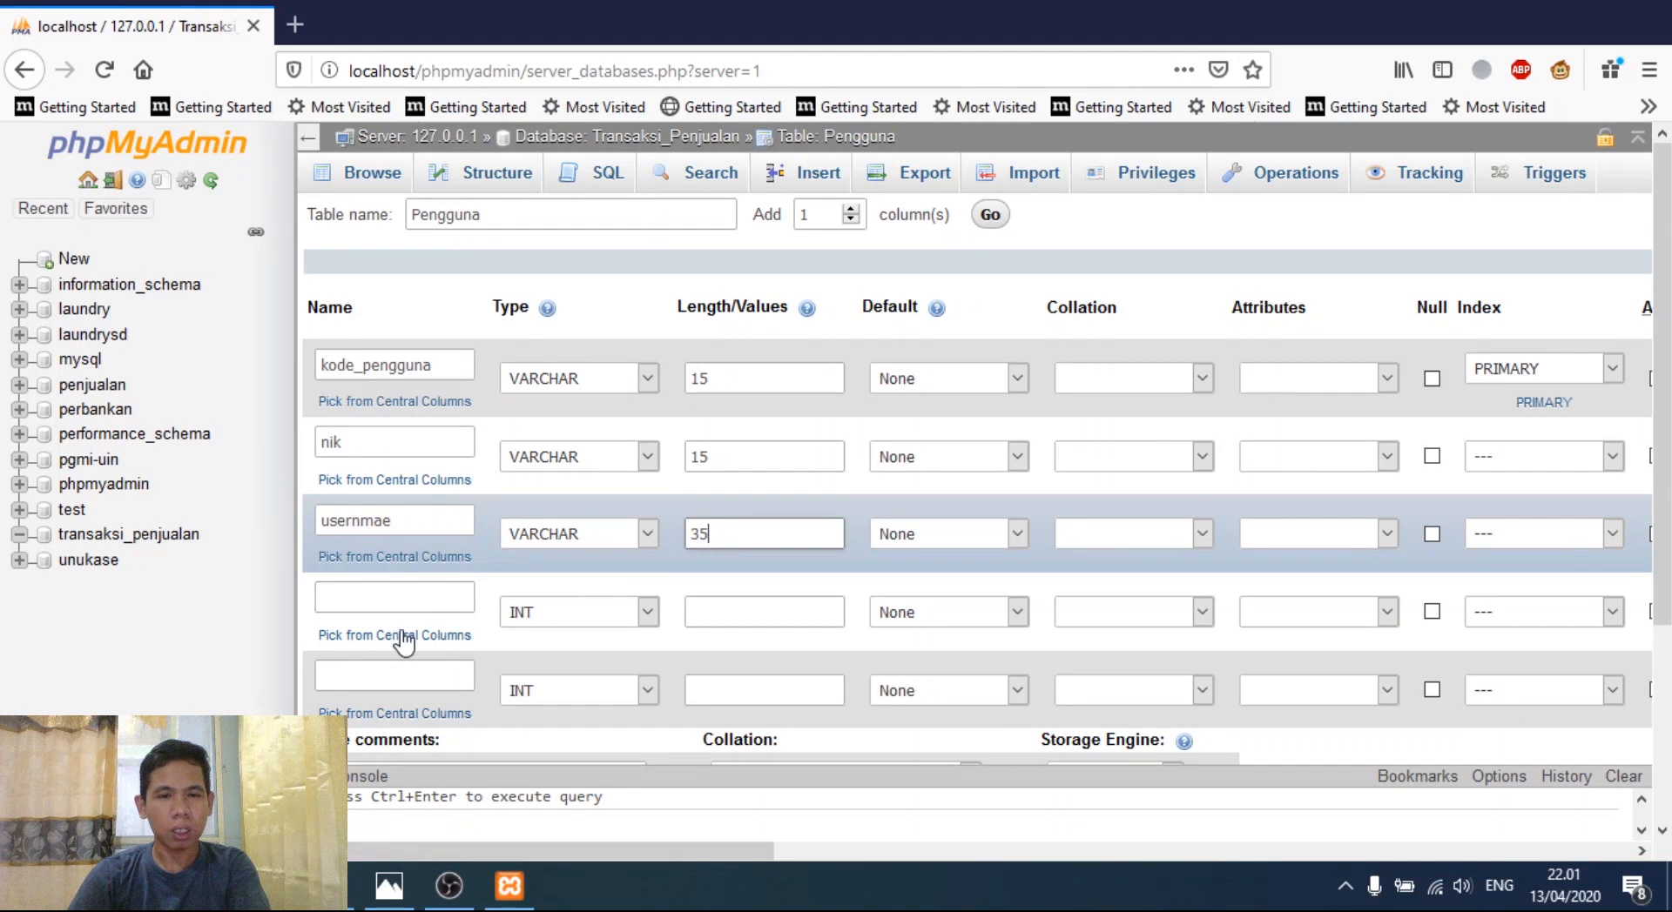
# - Add the password column as VARCHAR with length 15
pyautogui.click(386, 598)
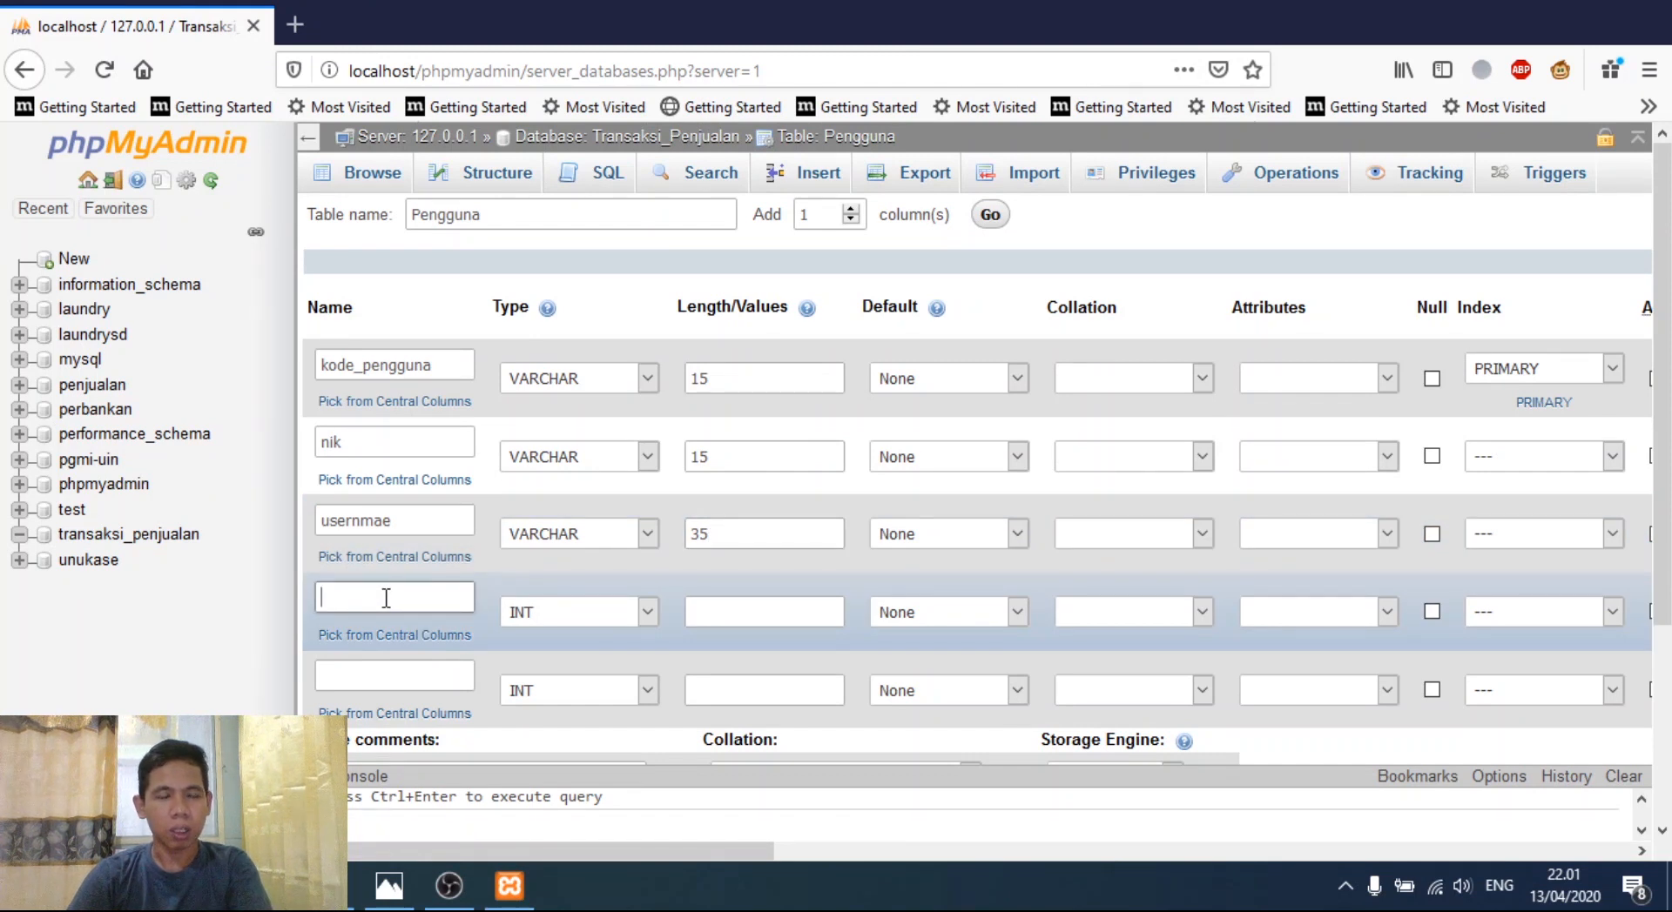
pyautogui.write('password')
pyautogui.click(642, 613)
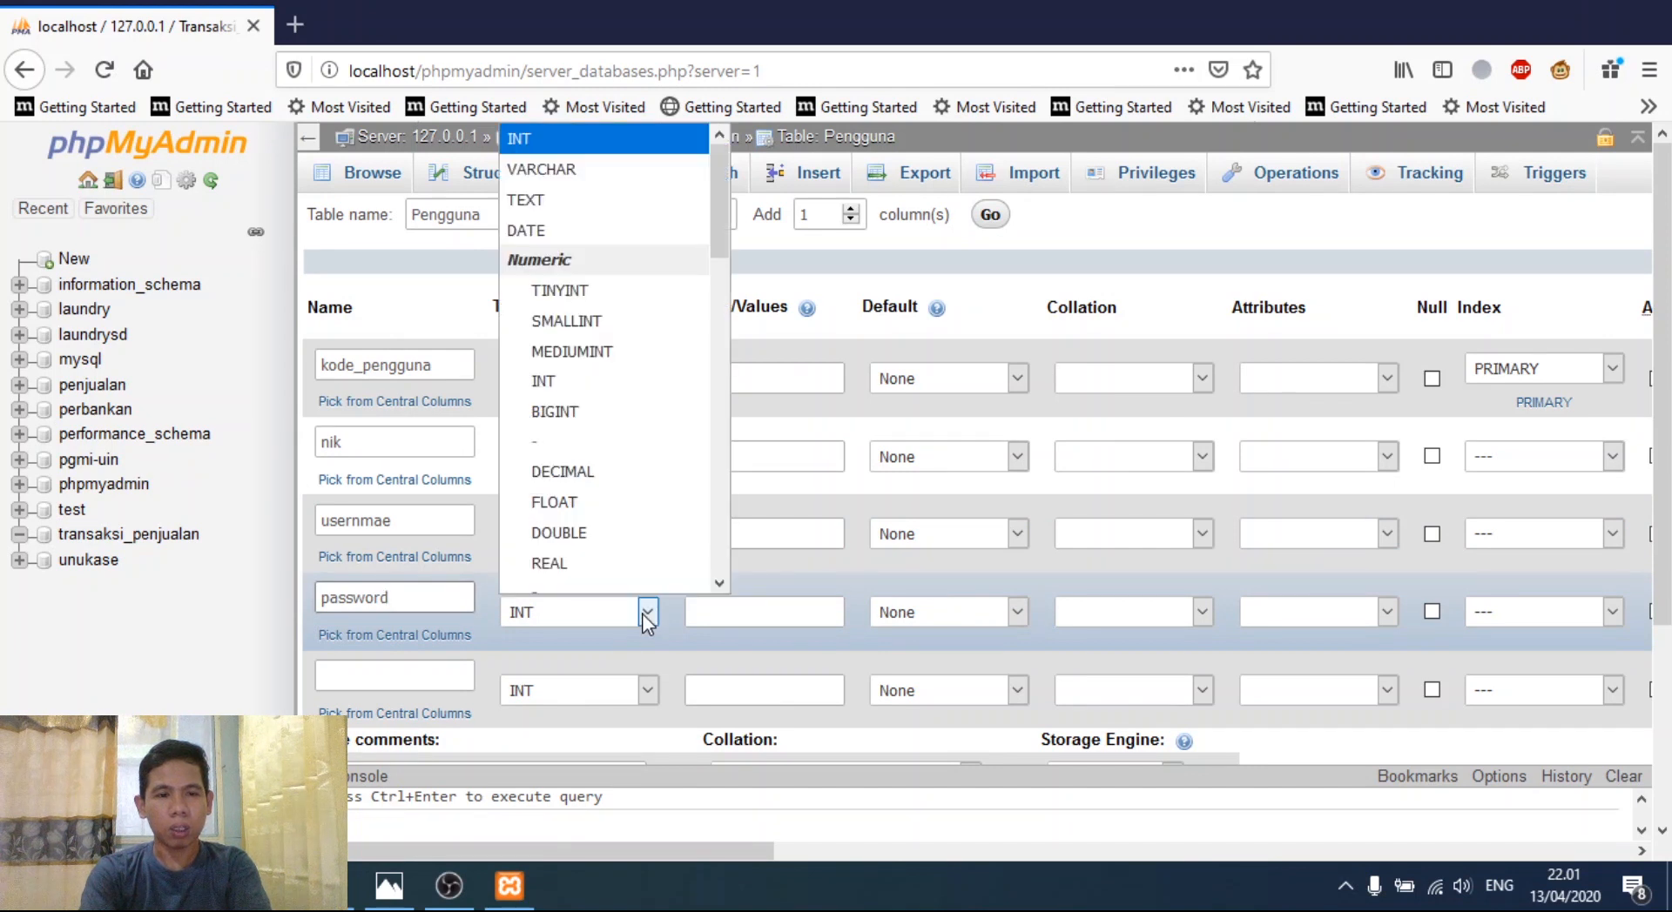
pyautogui.click(550, 169)
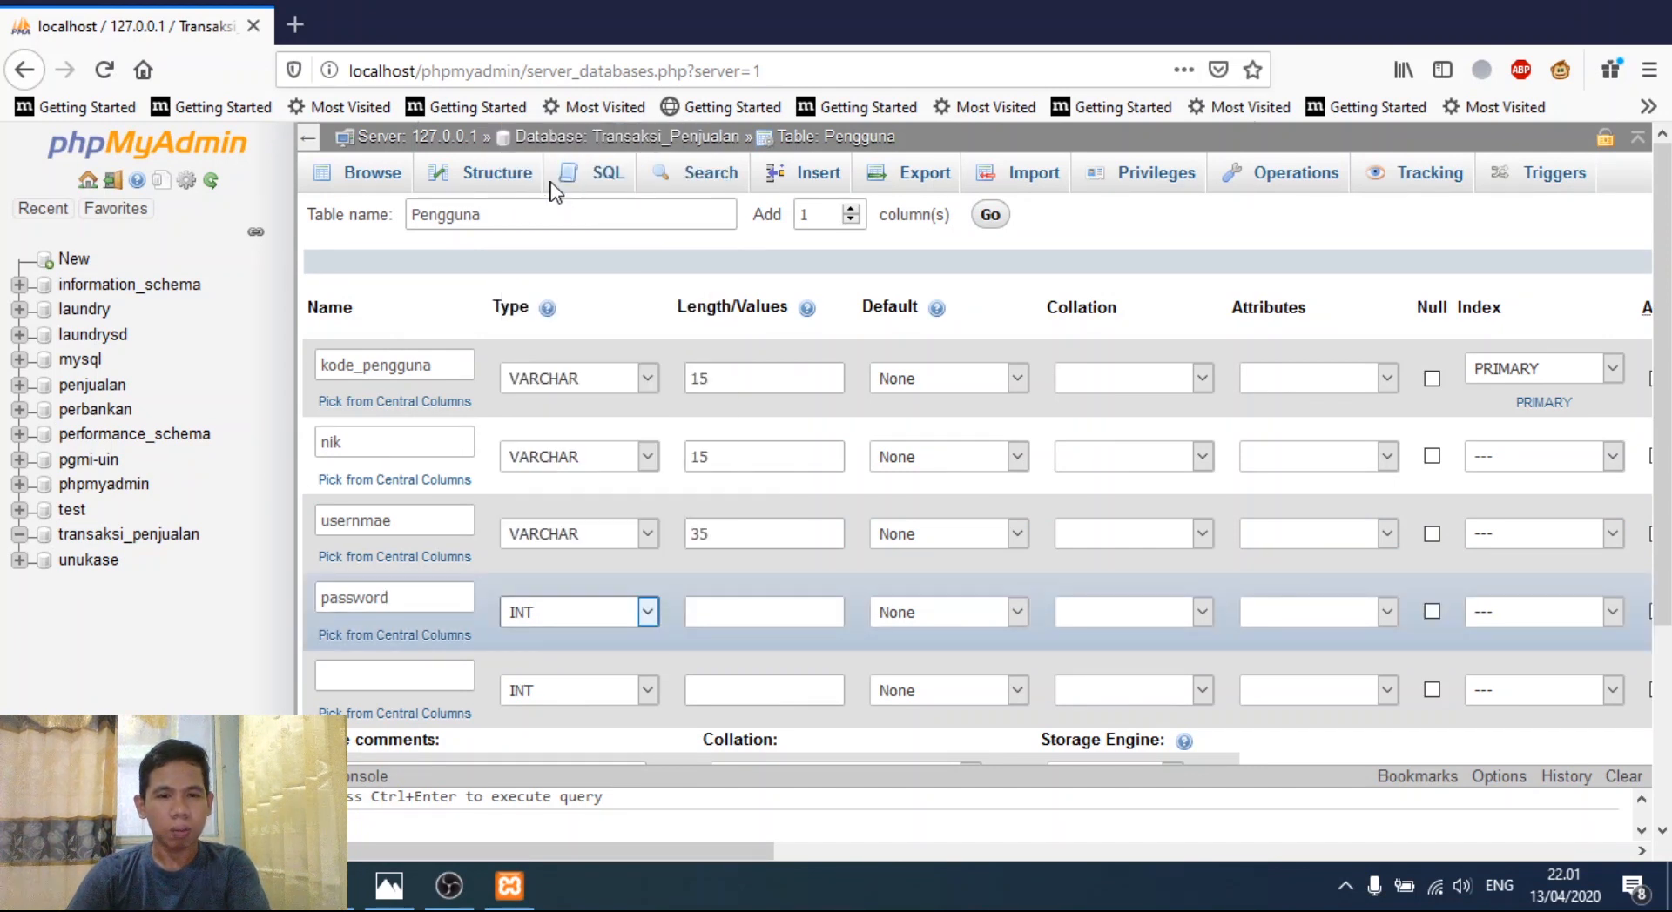
pyautogui.click(732, 614)
pyautogui.write('15')
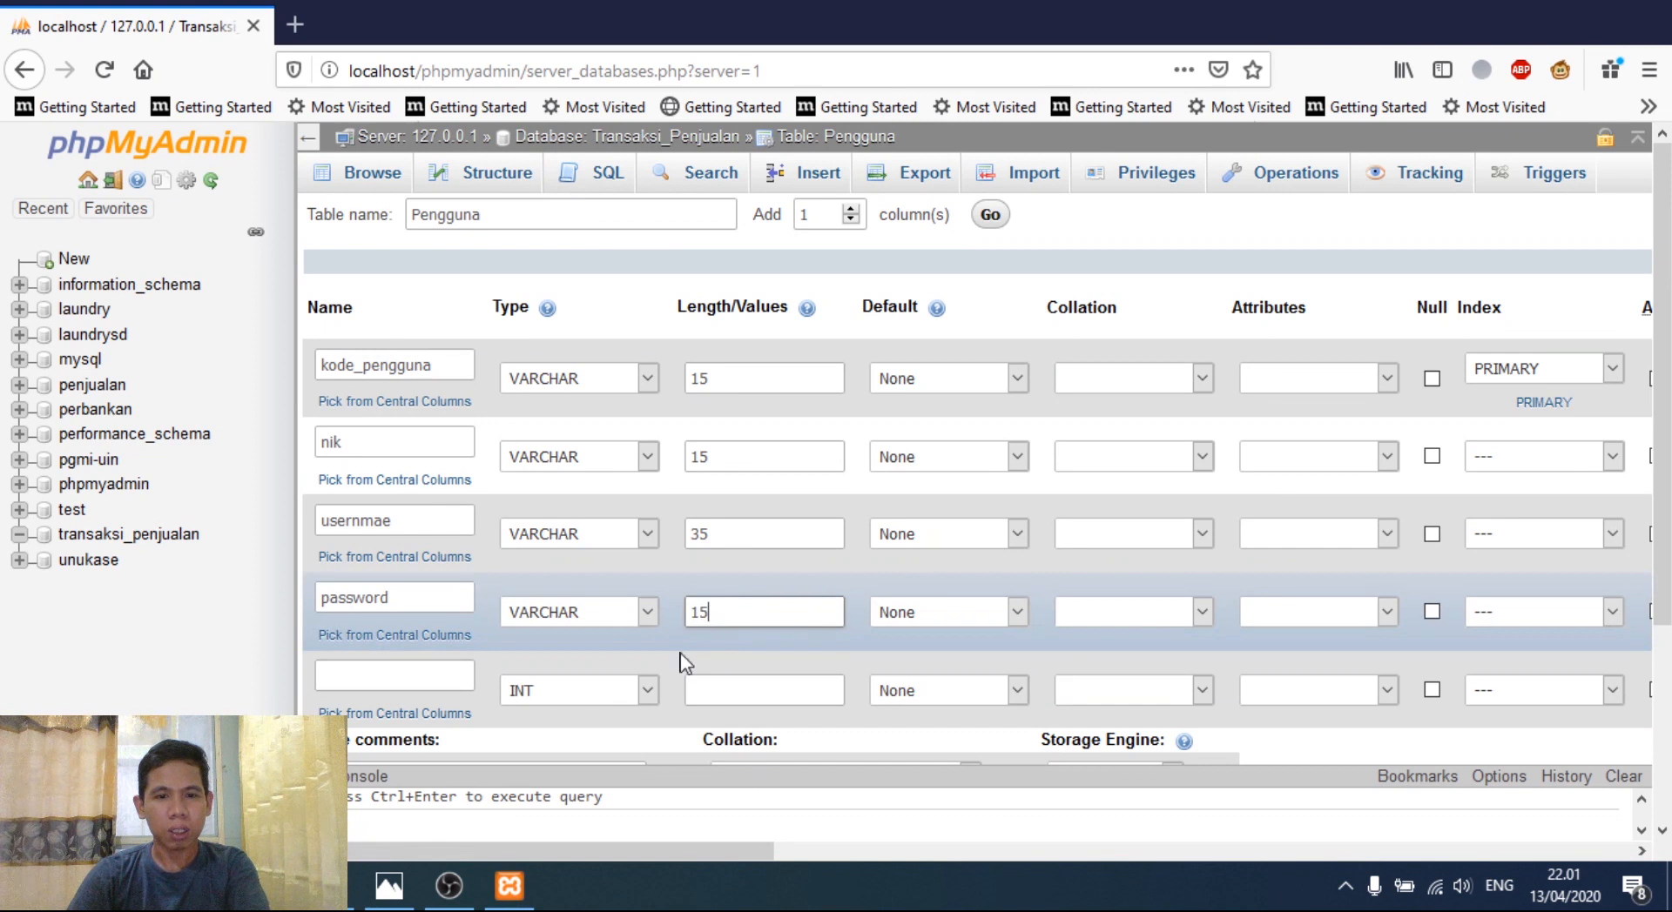
# - Add the status column as VARCHAR with length 15
pyautogui.click(414, 685)
pyautogui.write('status')
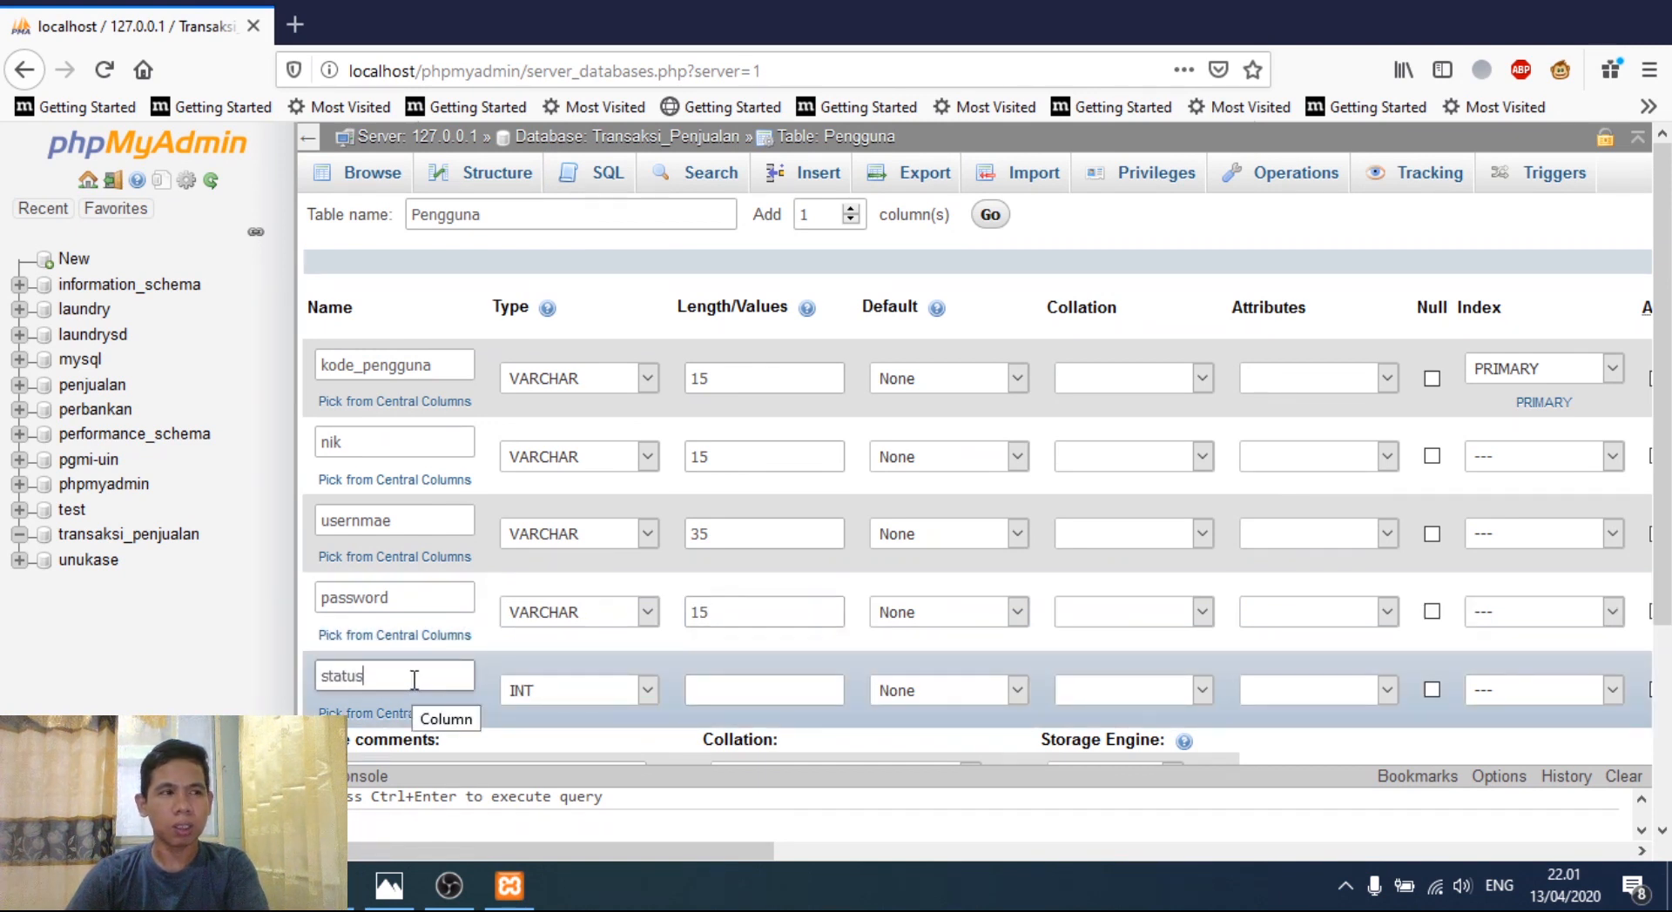
pyautogui.click(640, 689)
pyautogui.click(560, 172)
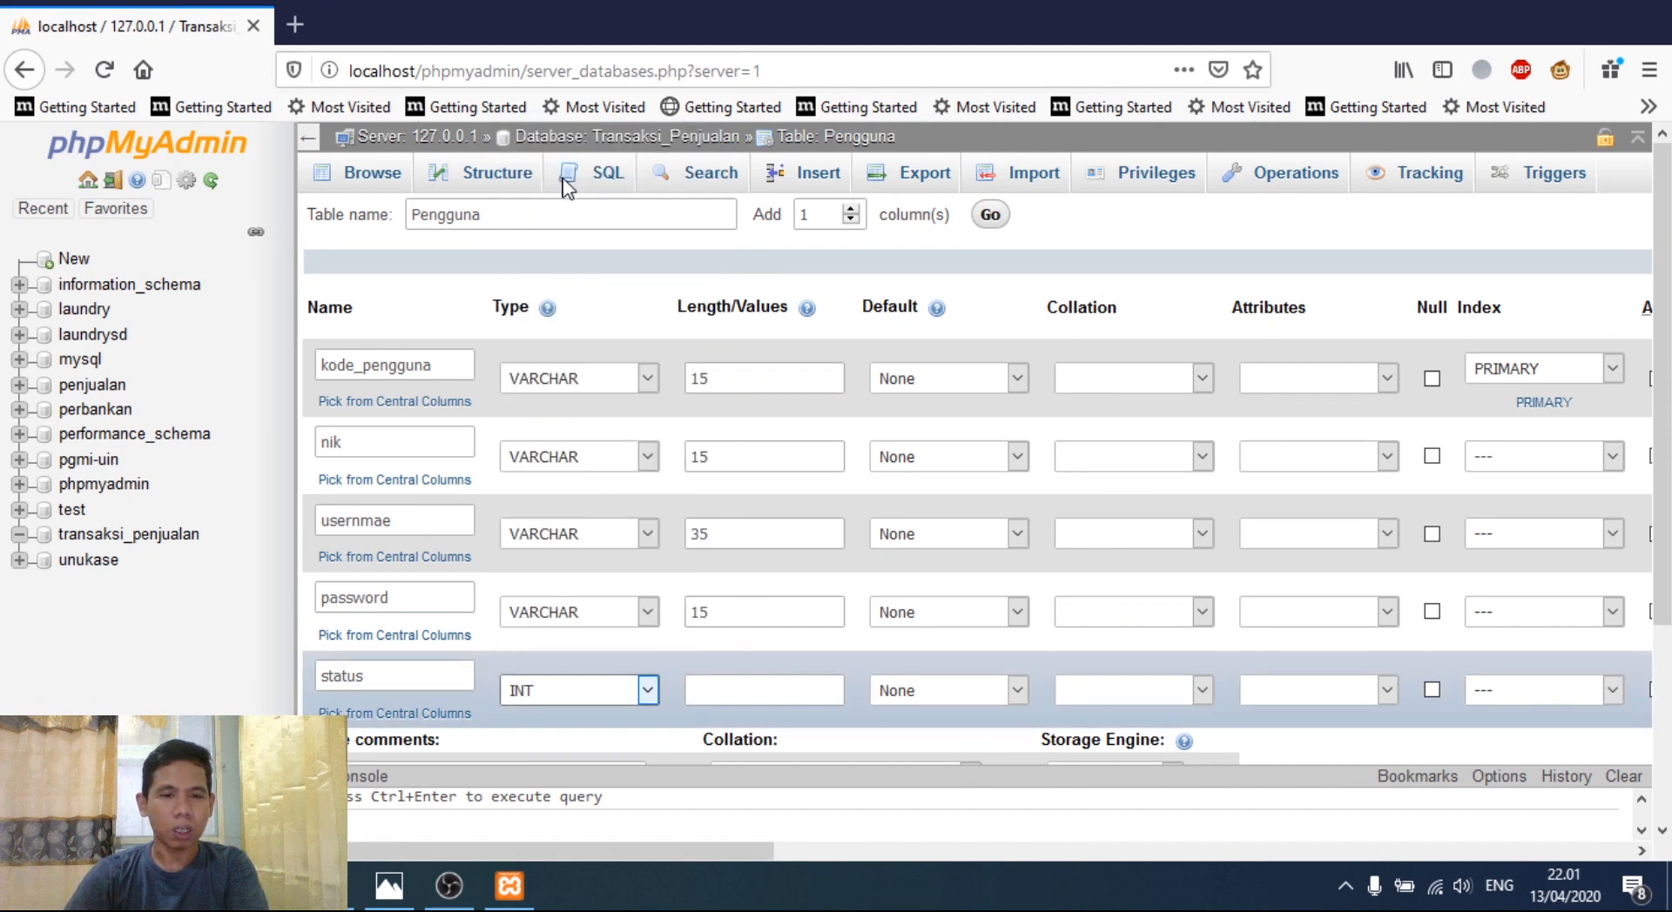
pyautogui.click(732, 697)
pyautogui.write('15')
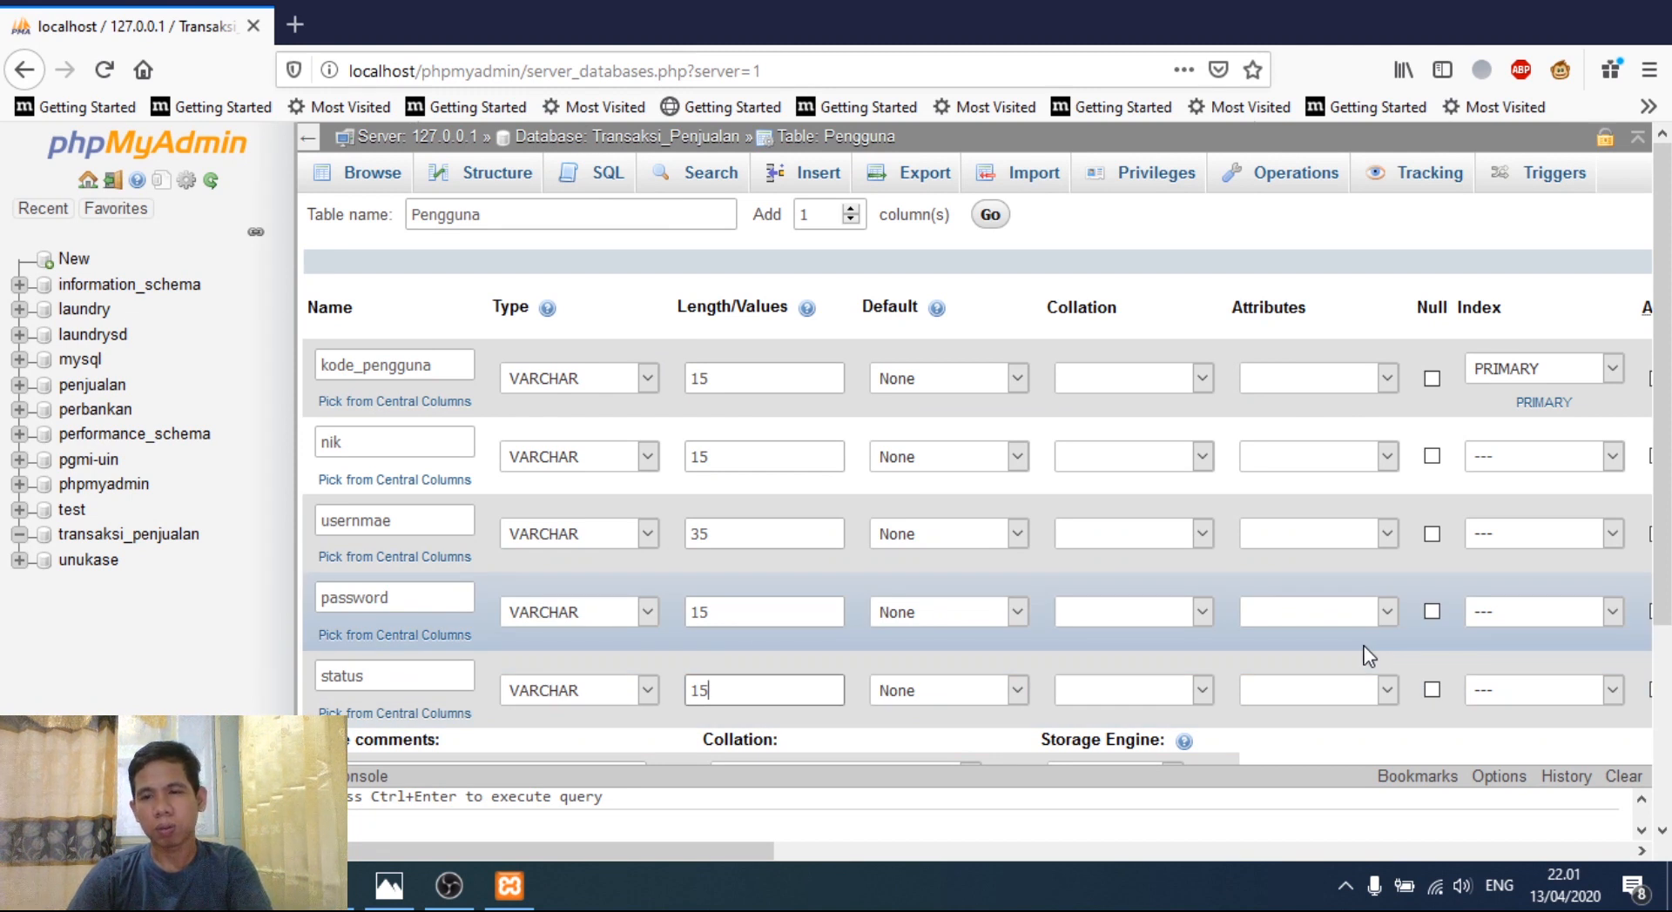
pyautogui.scroll(-3, 1661, 610)
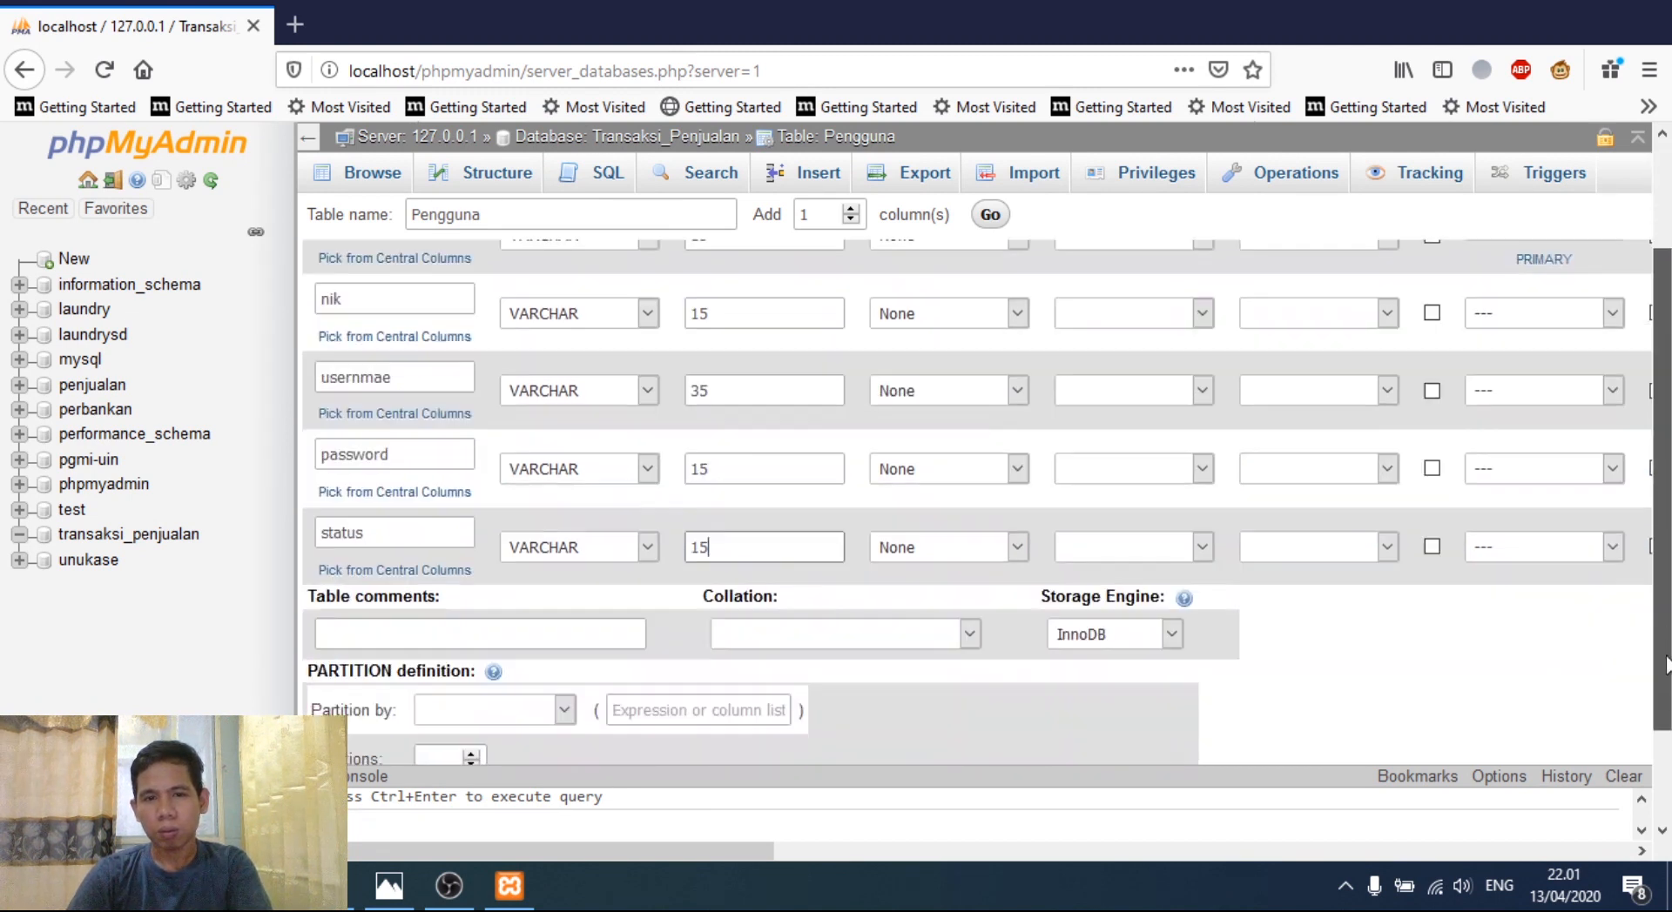
pyautogui.scroll(-1, 1661, 610)
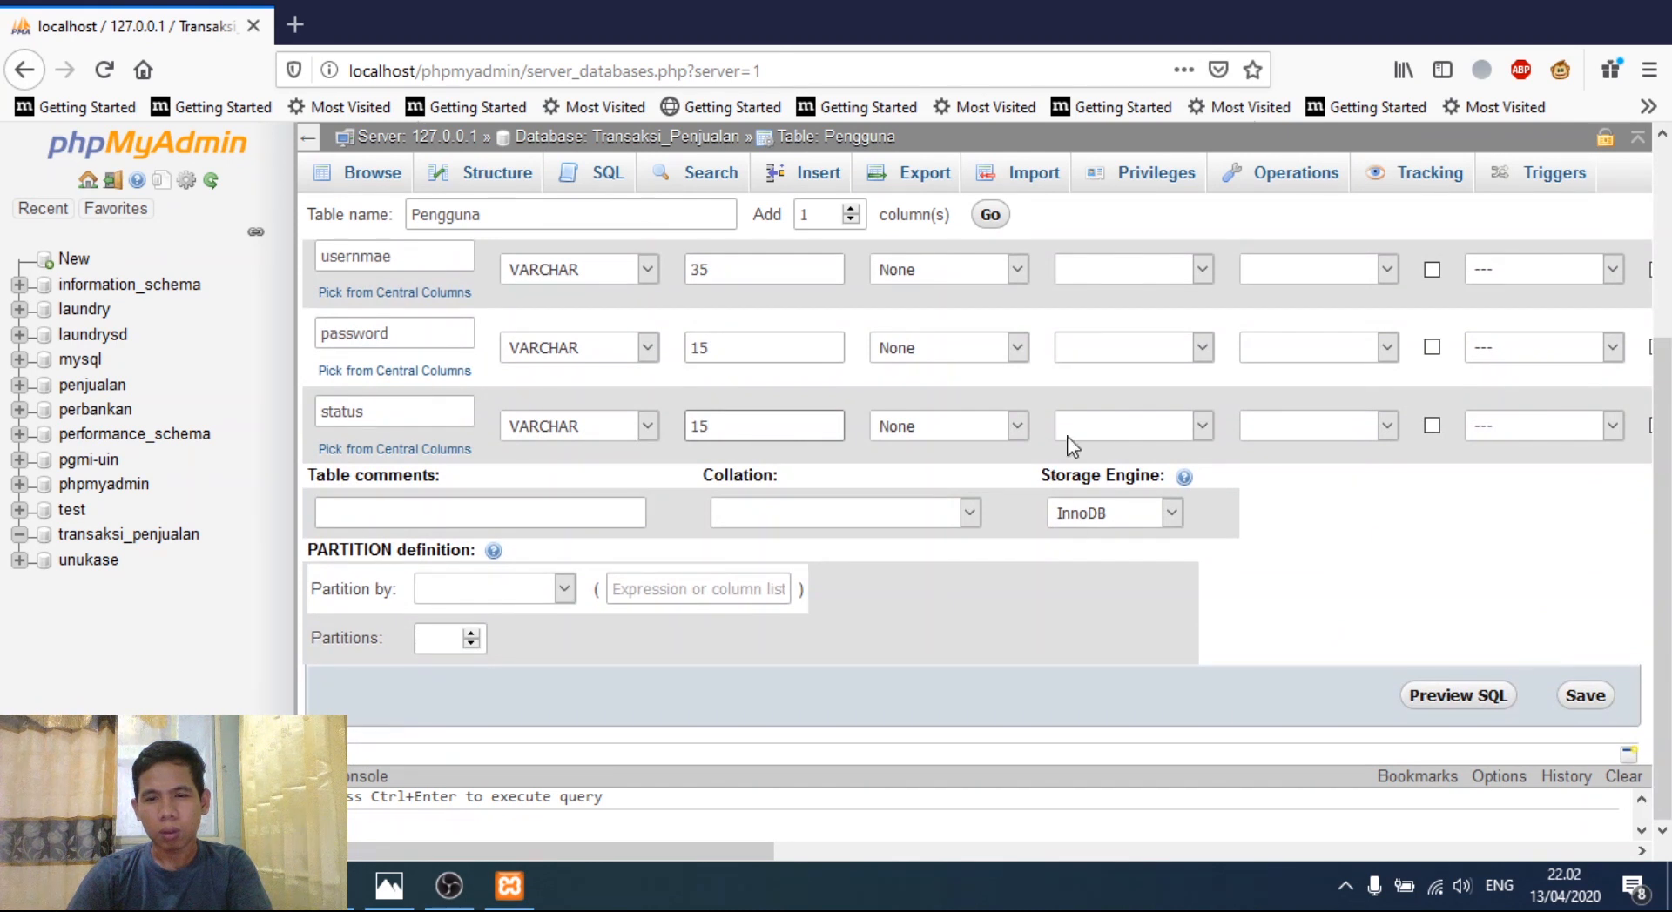
# - Save the five-column Pengguna table and open the usernmae column's edit form
pyautogui.click(1585, 697)
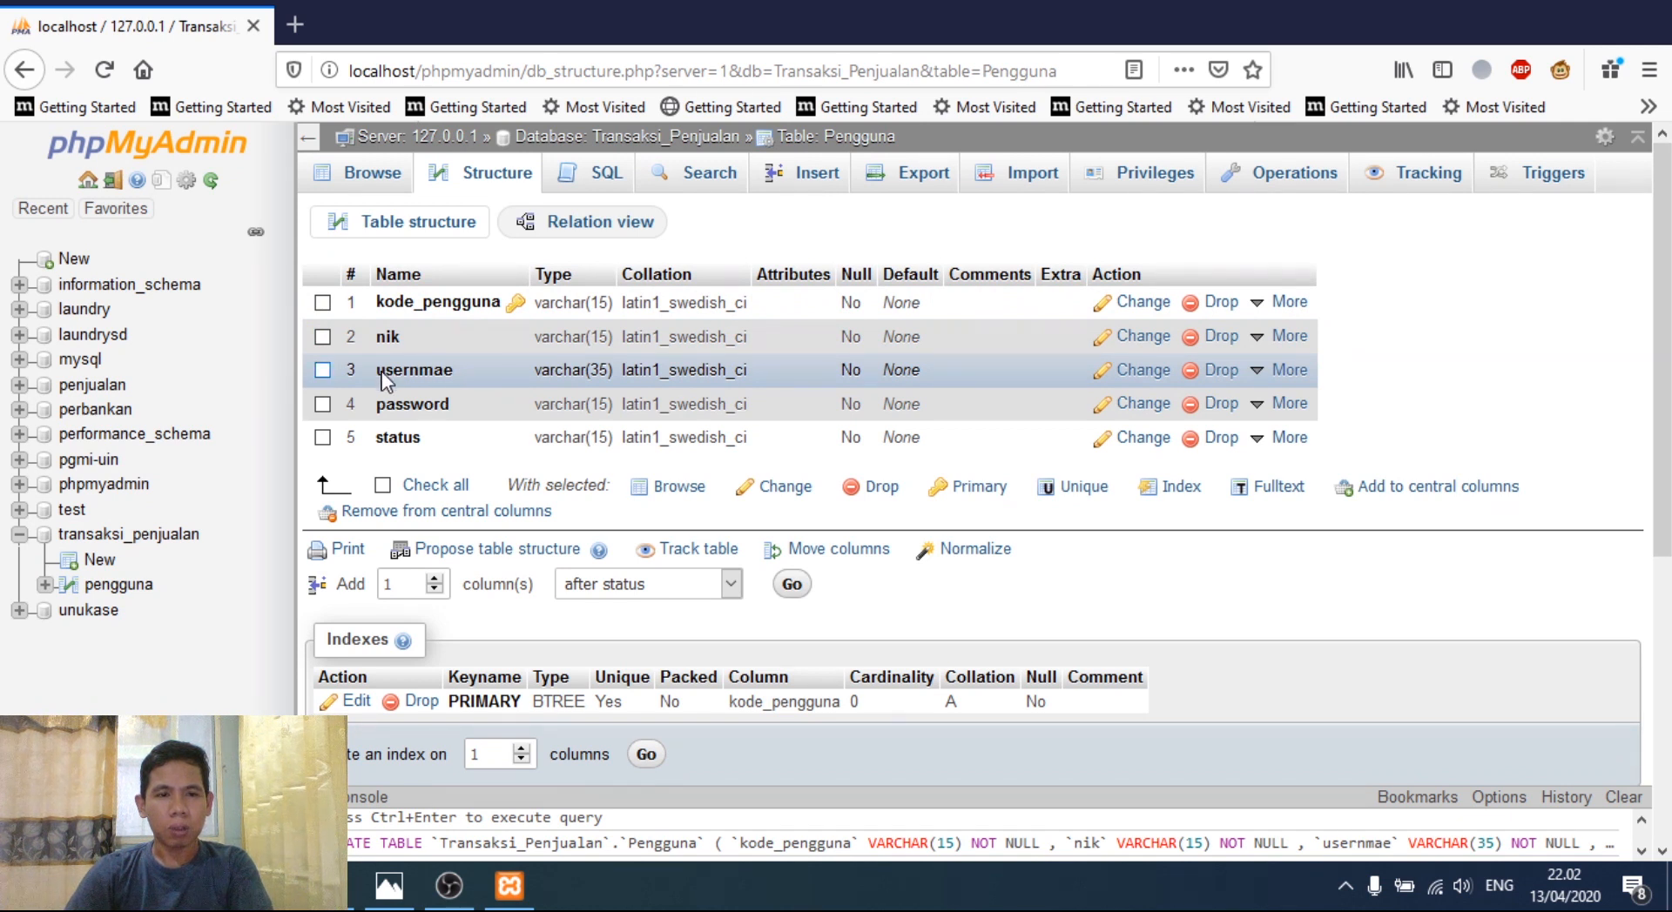
pyautogui.click(1143, 370)
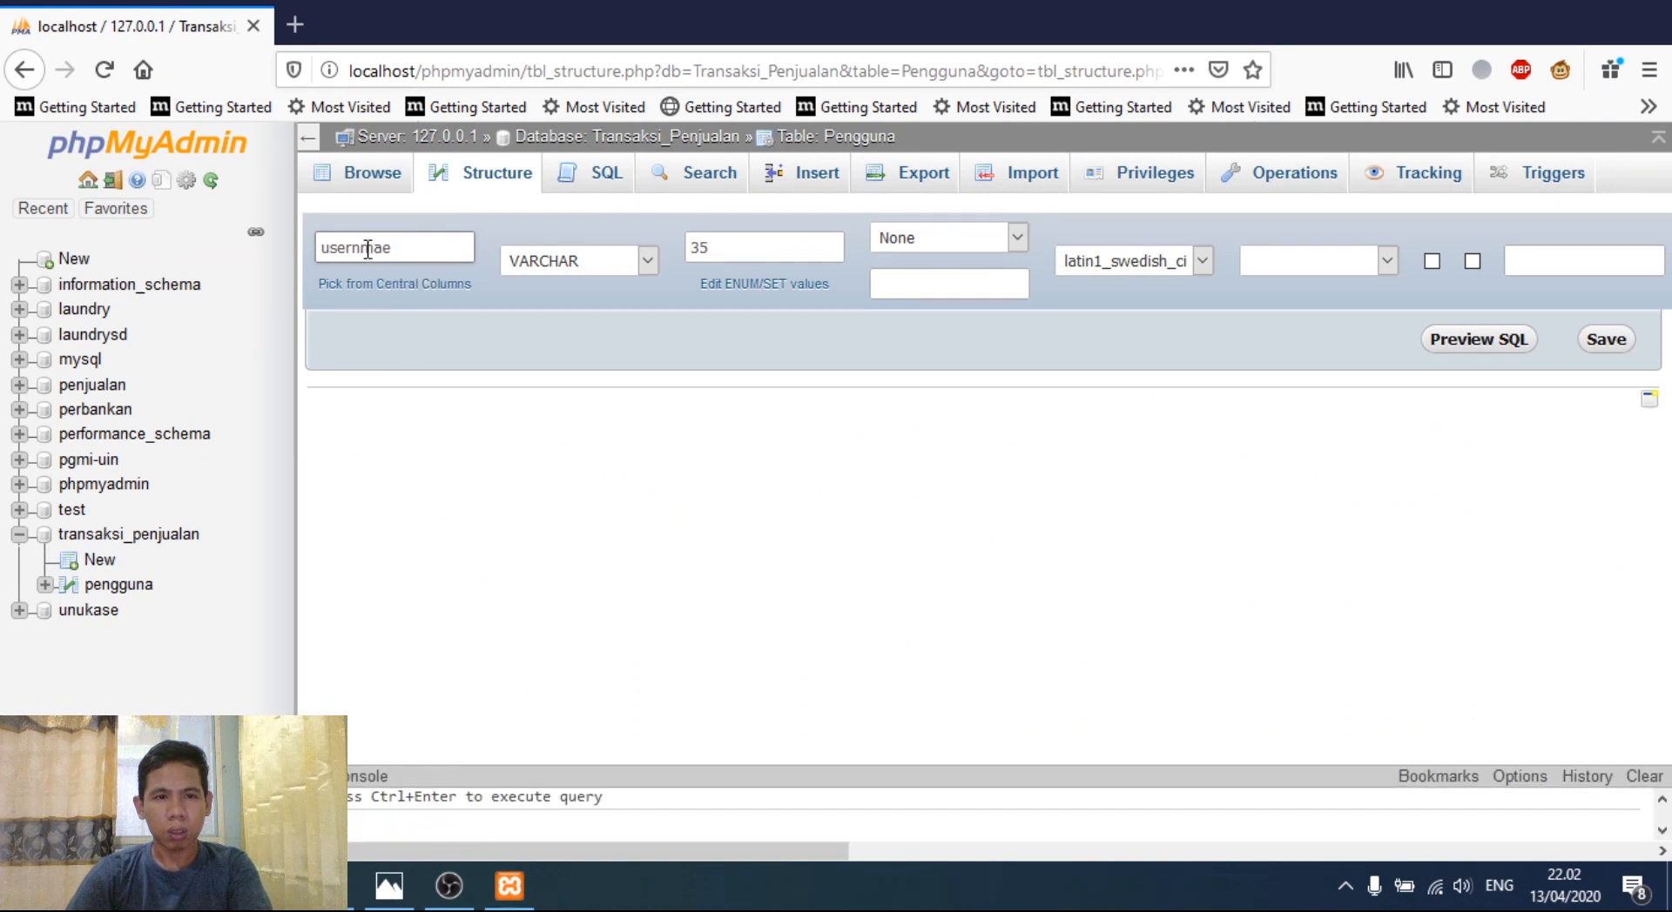
# - Fix the column name from usernmae to username and save it
pyautogui.click(363, 311)
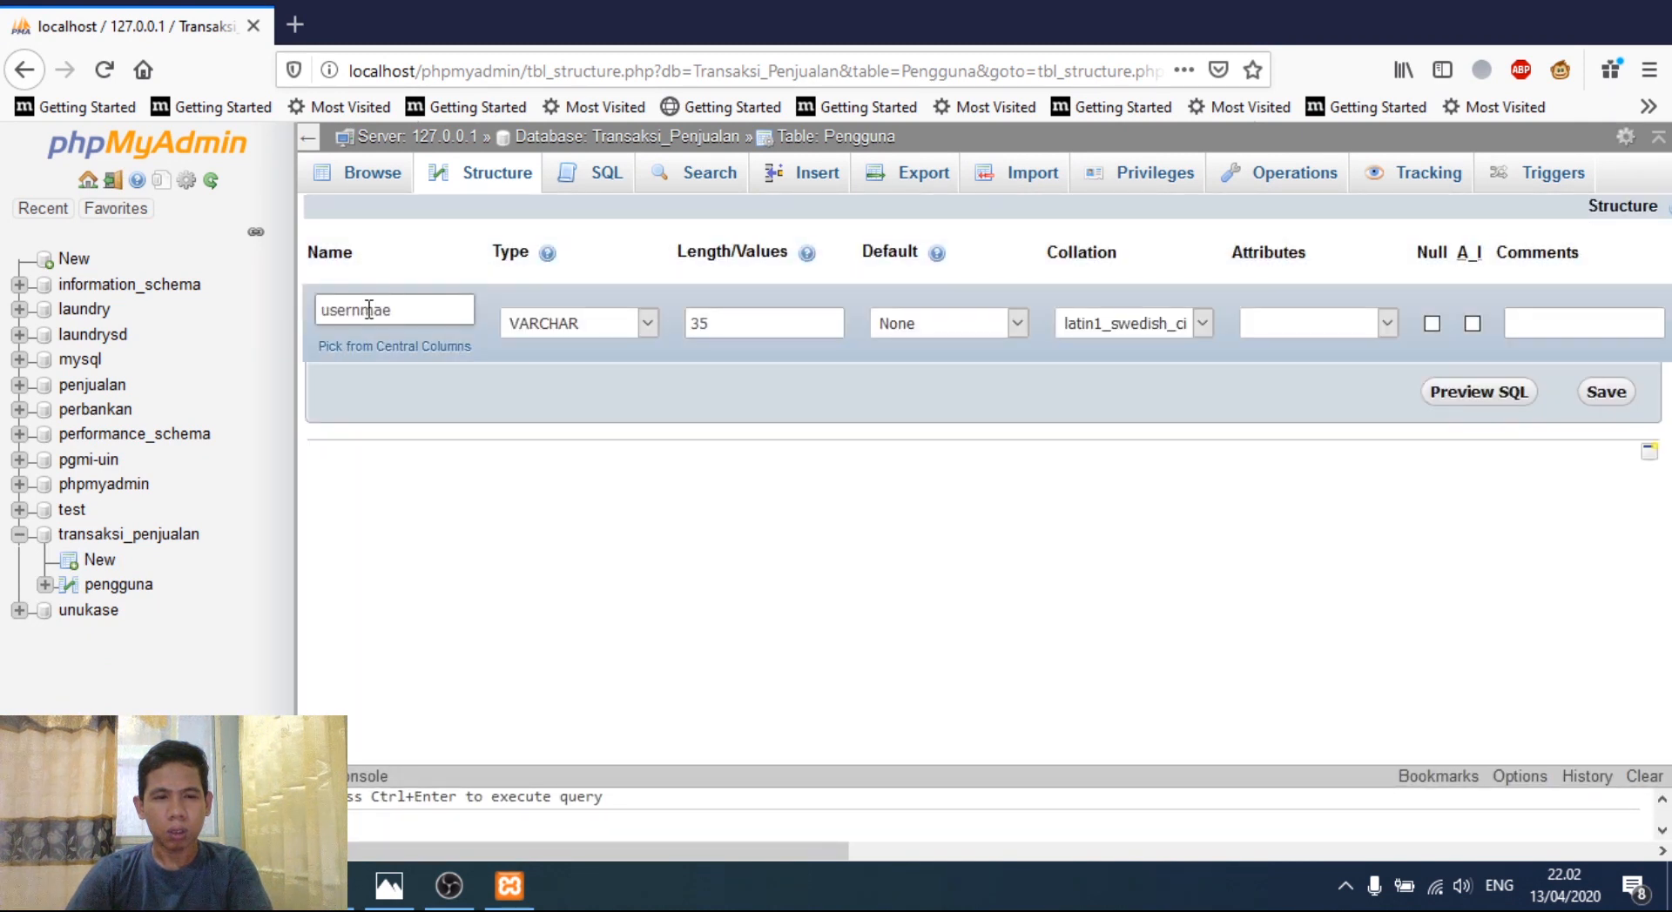
pyautogui.write('a')
pyautogui.press('Right')
pyautogui.press('Delete')
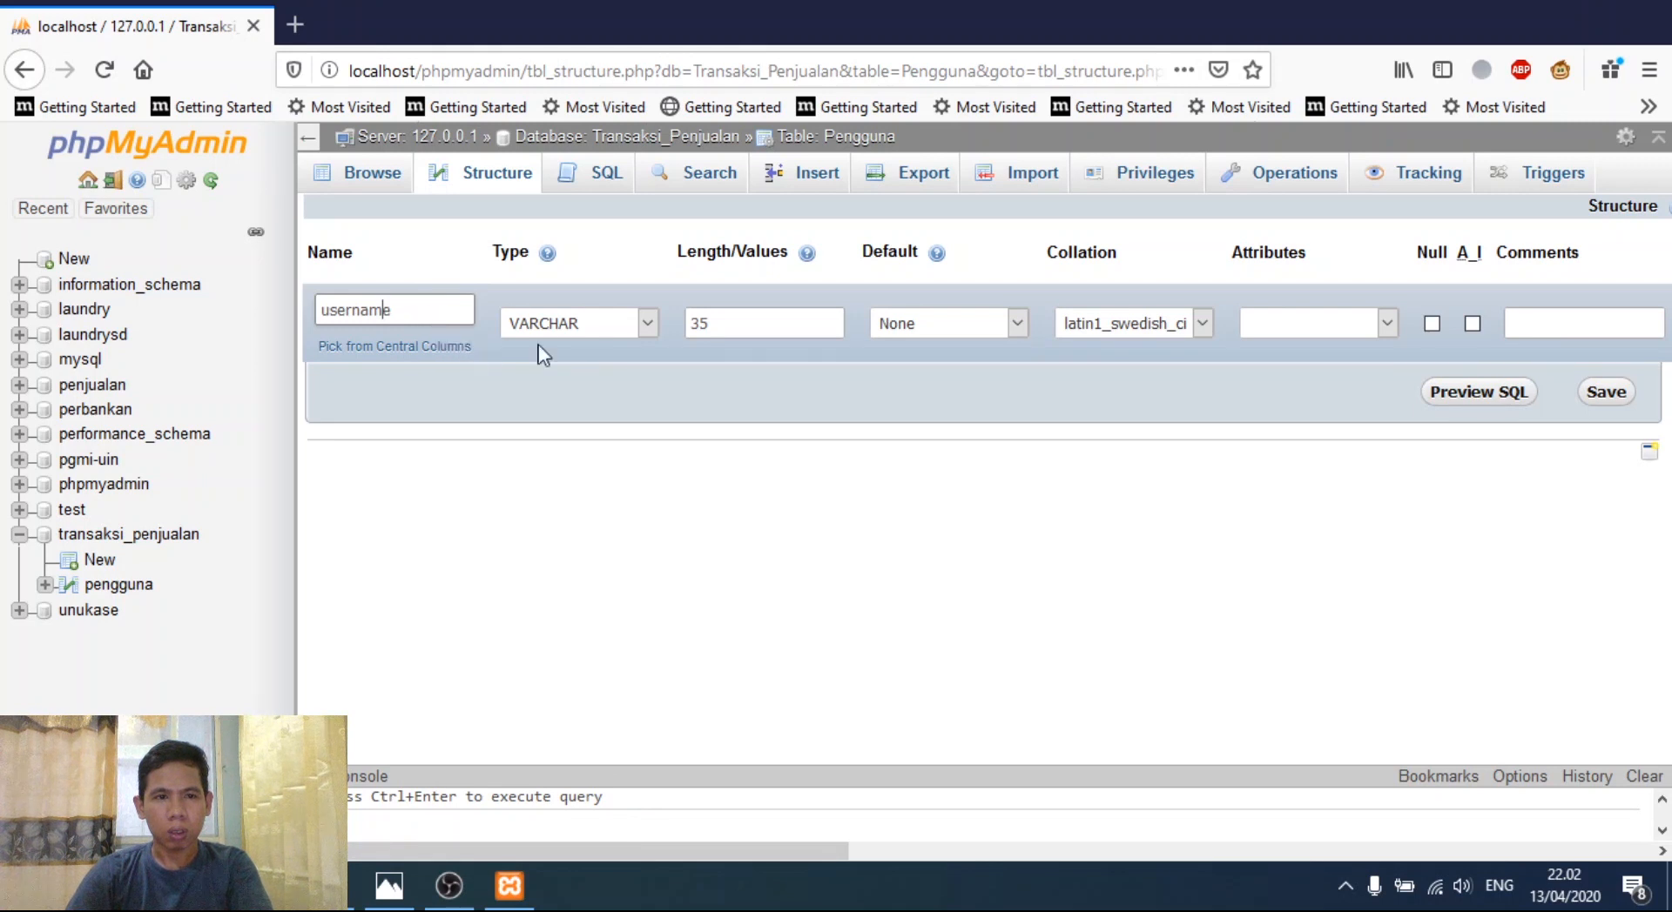
pyautogui.click(1594, 401)
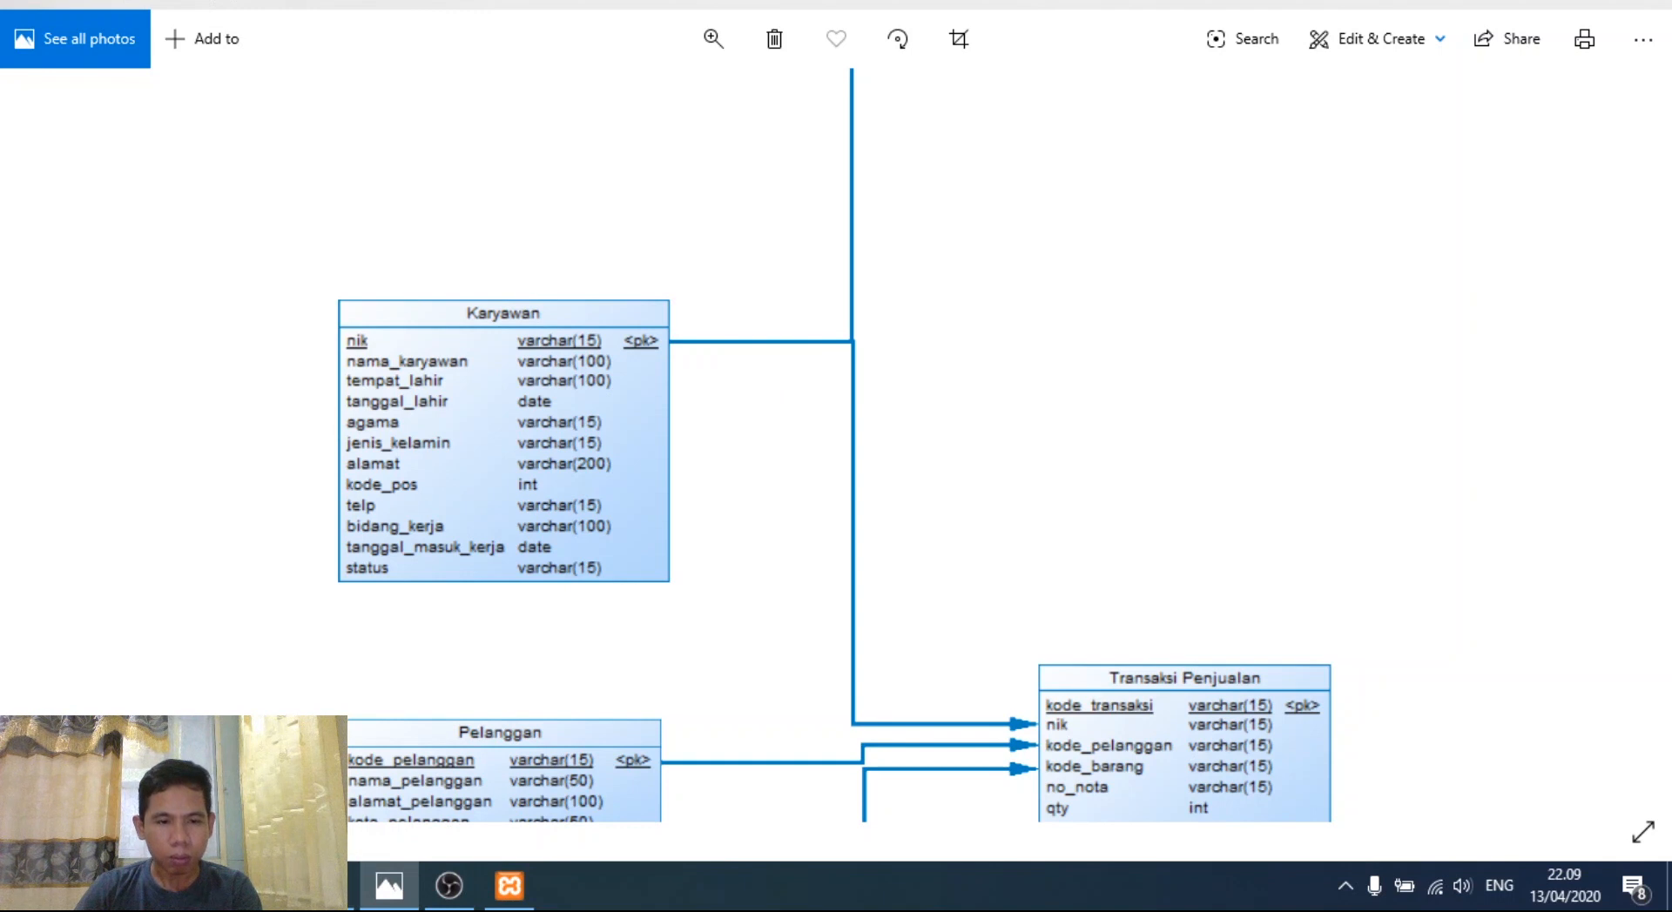
# - Back in the browser, enter Karyawan as the new table's name with 12 columns
pyautogui.click(270, 886)
pyautogui.click(438, 549)
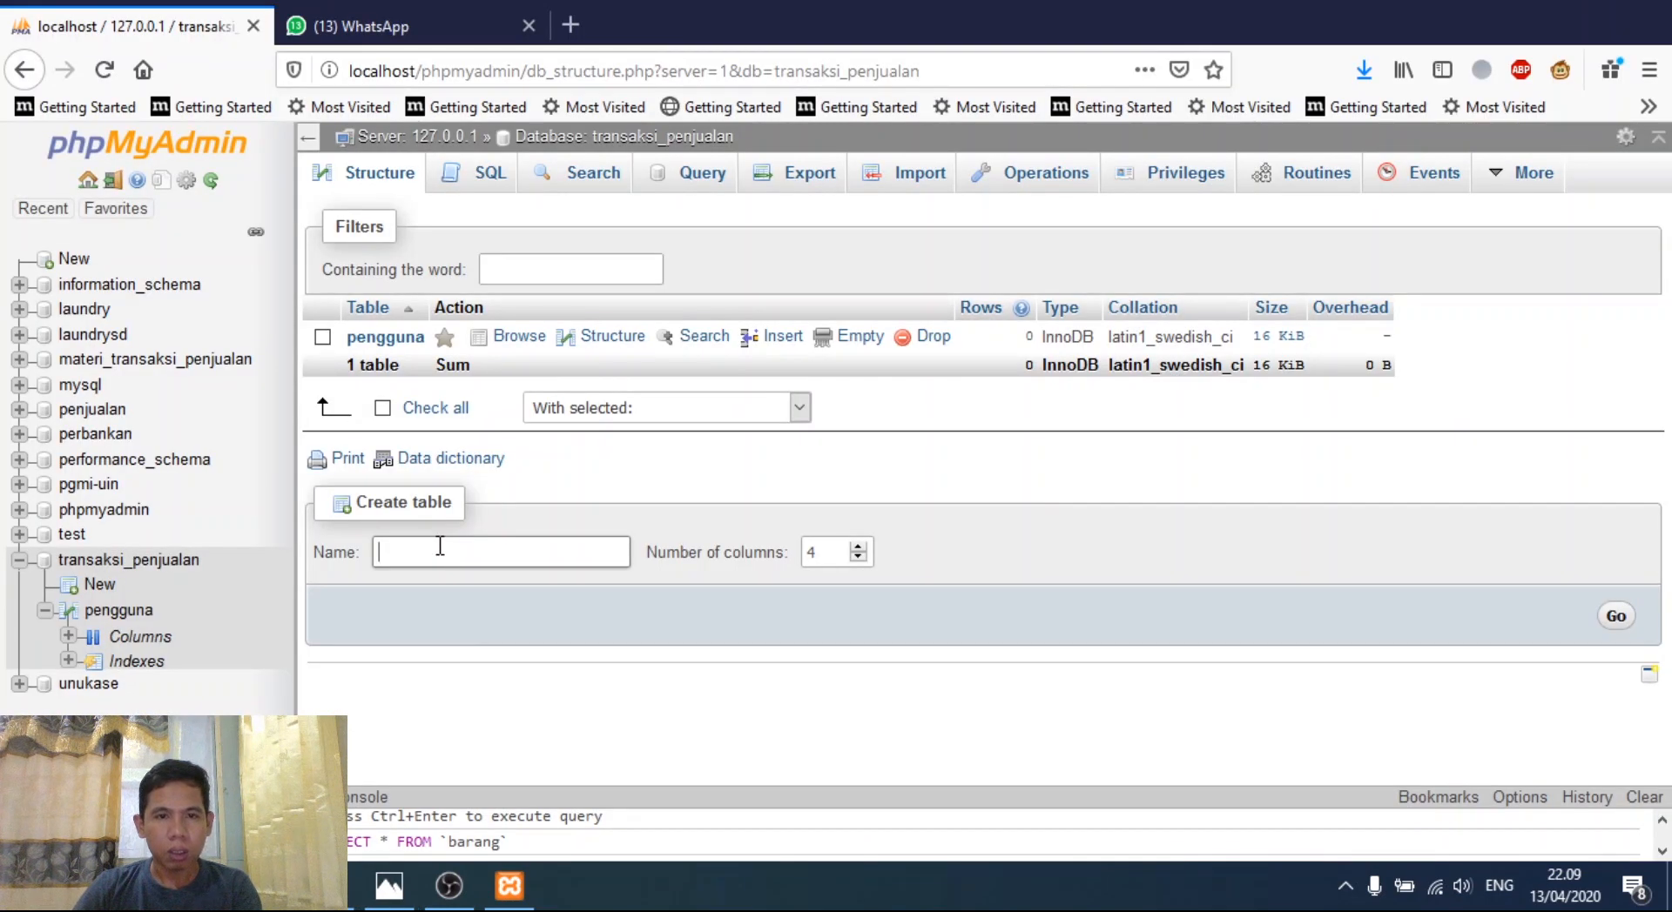
pyautogui.write('Ka')
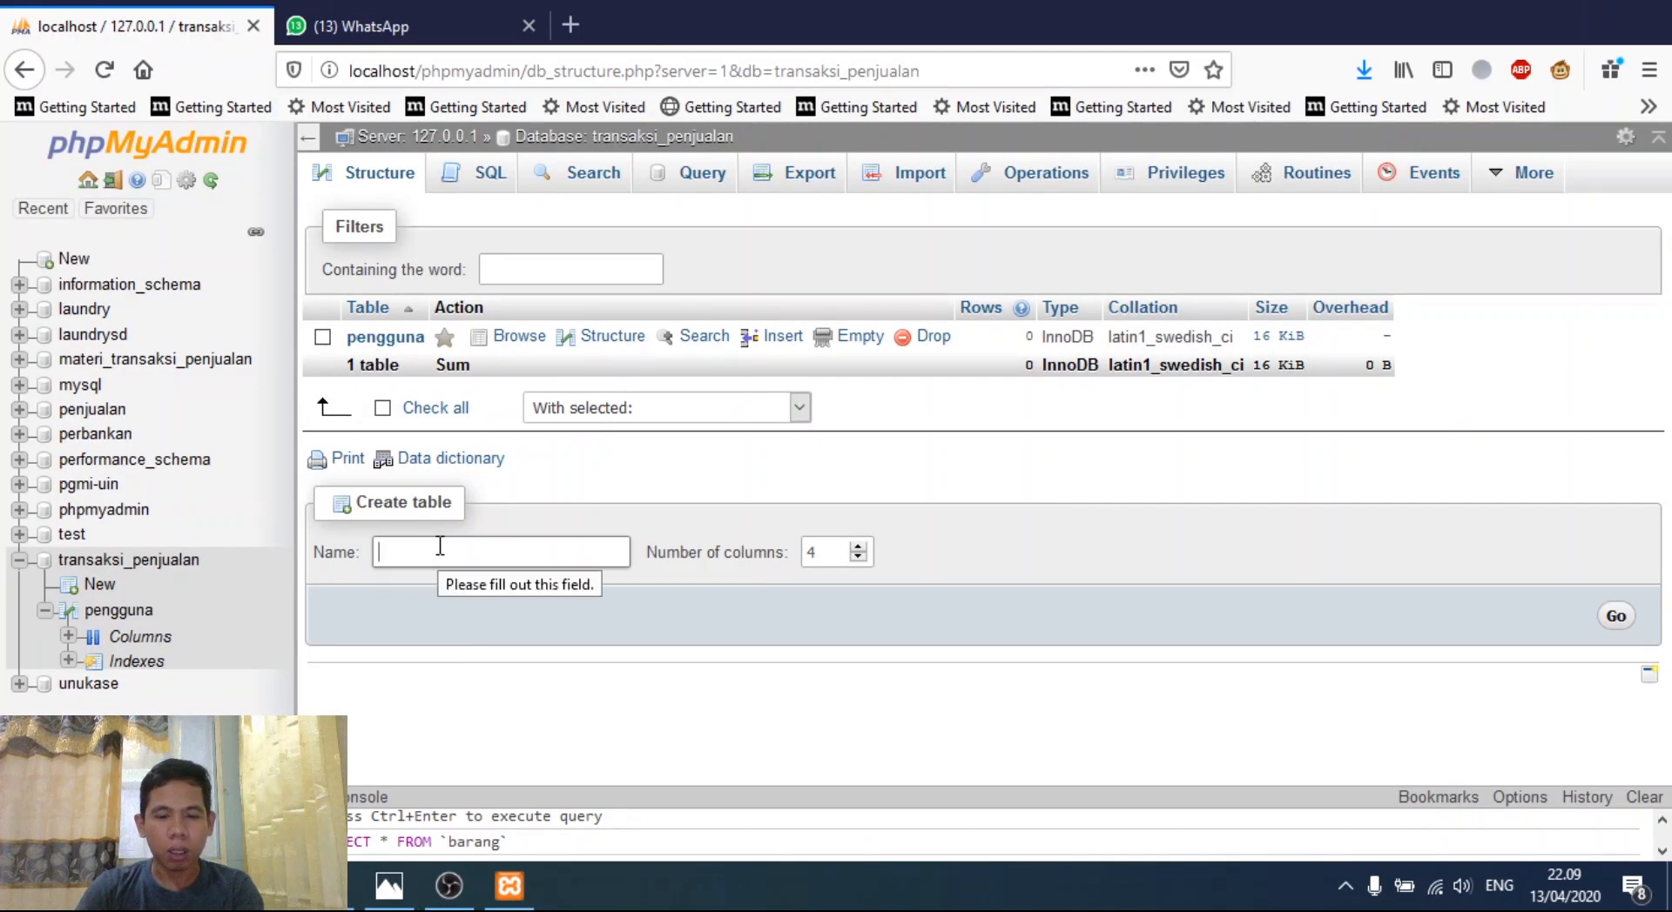
pyautogui.write('ryawan')
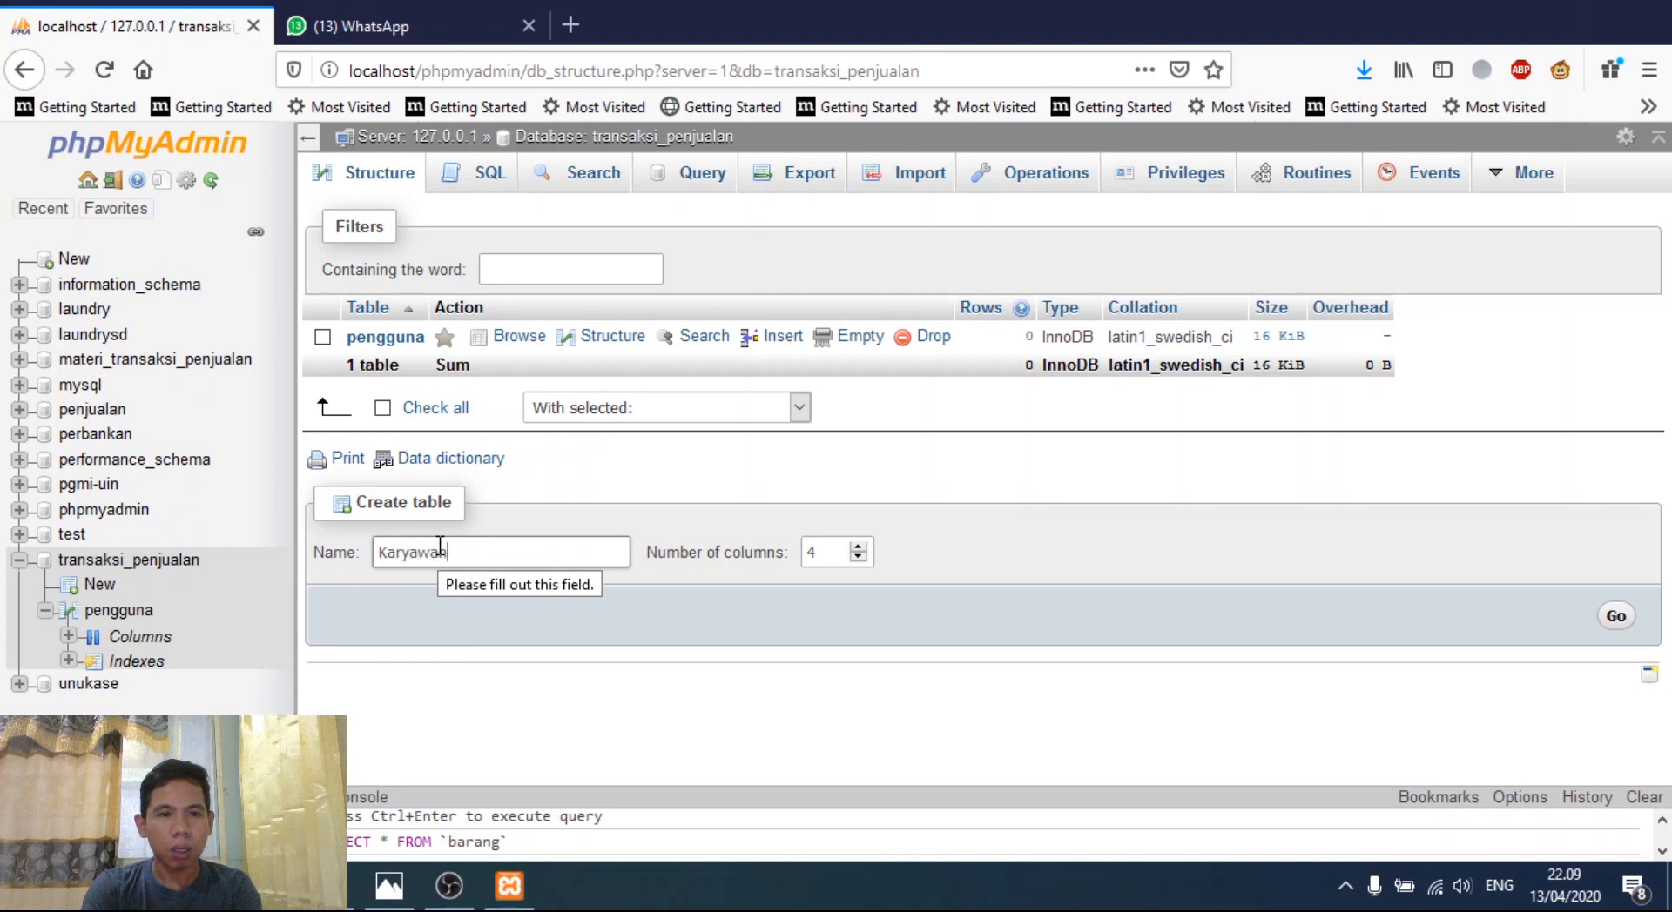
pyautogui.press('Tab')
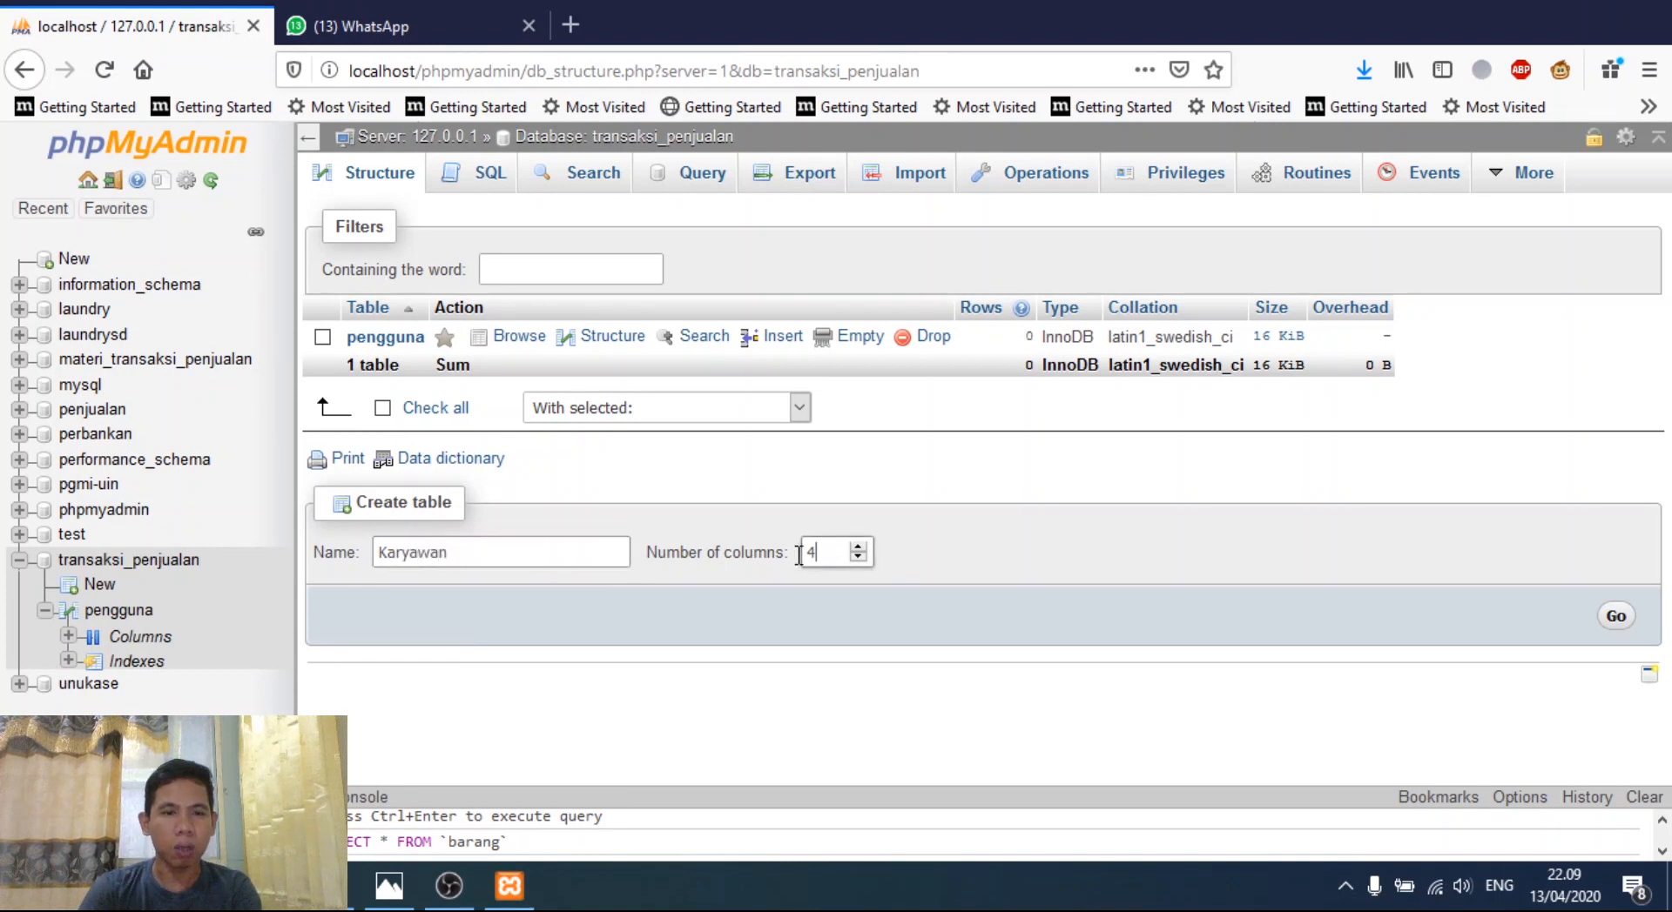
pyautogui.write('12')
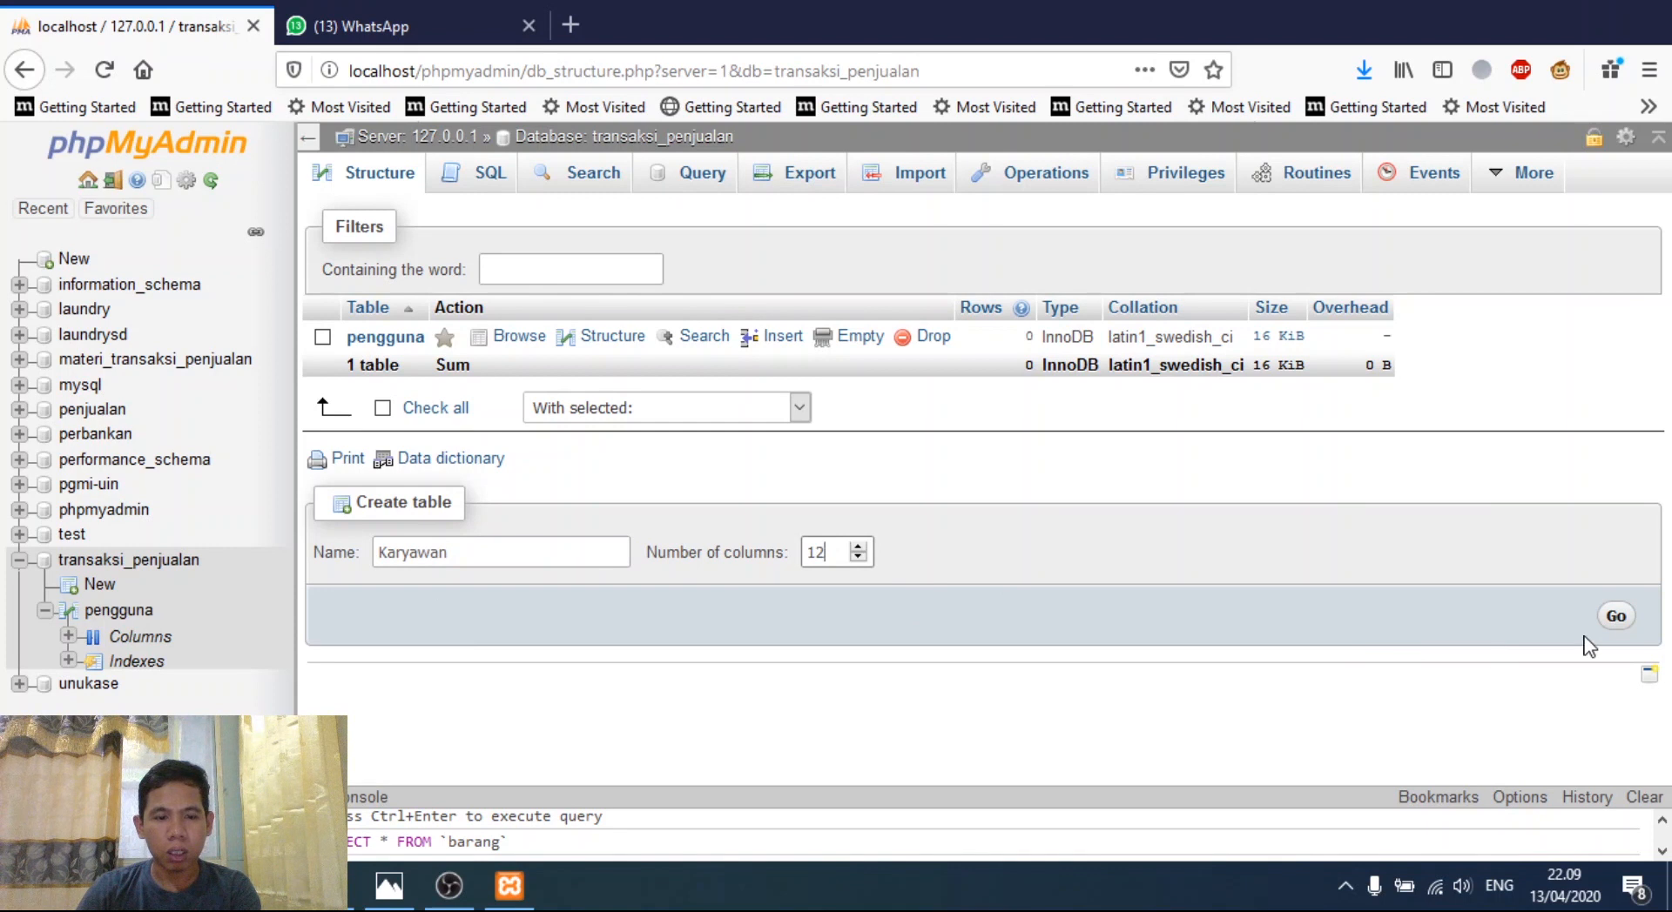
# - Open the 12-column Karyawan form and define nik as VARCHAR with length 15
pyautogui.click(1615, 616)
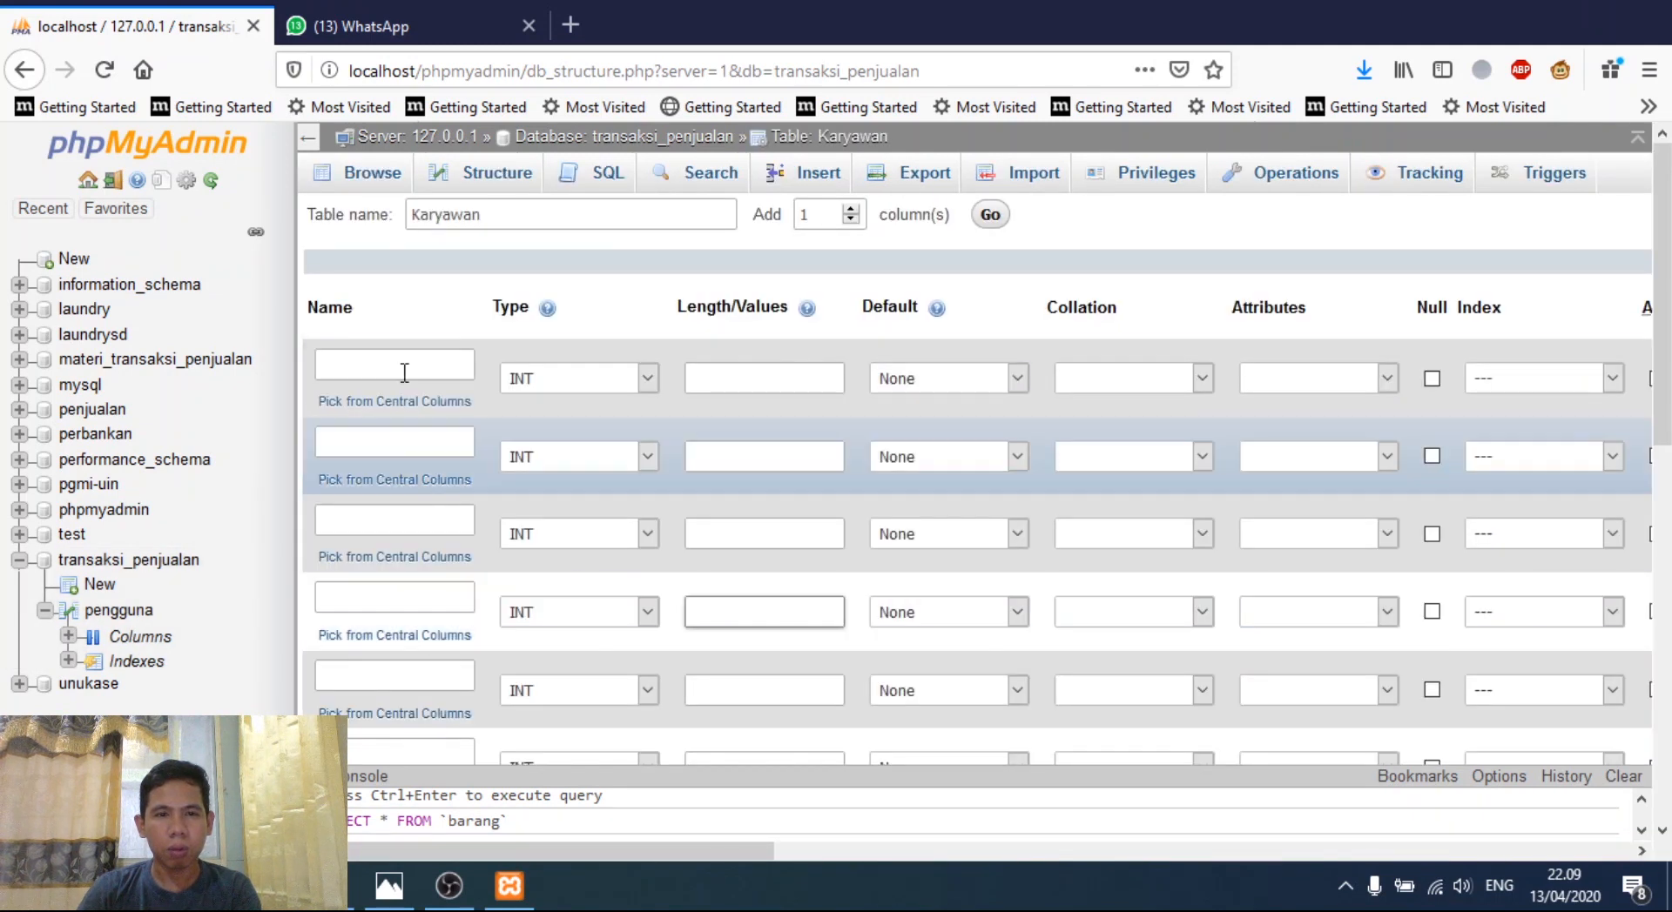
pyautogui.click(404, 373)
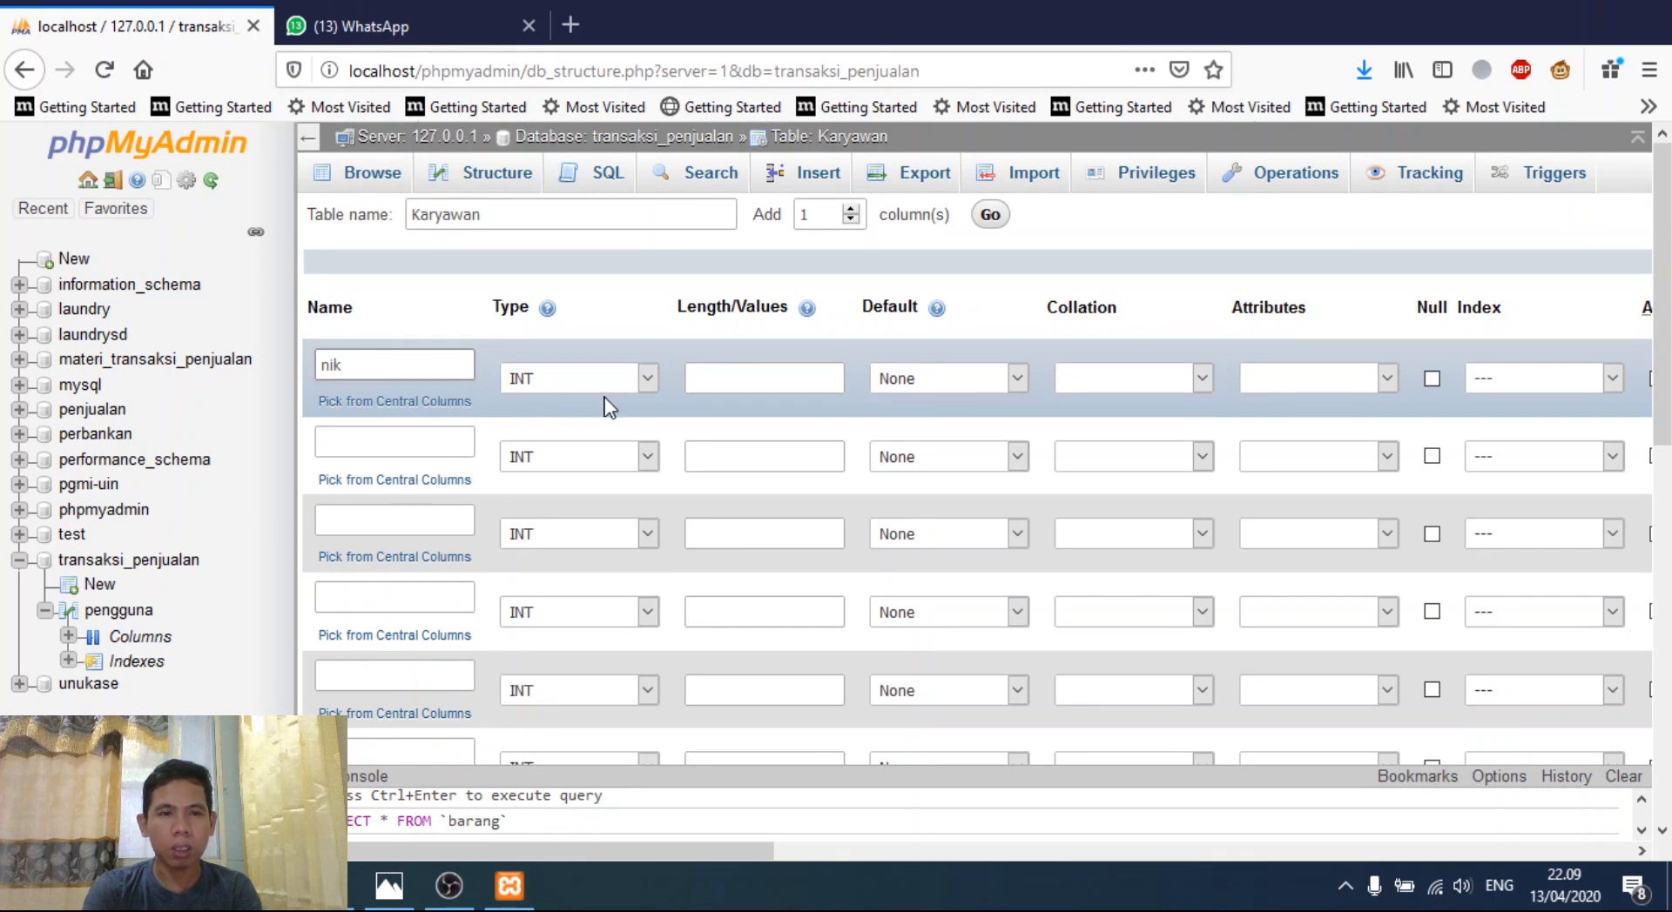
pyautogui.click(626, 381)
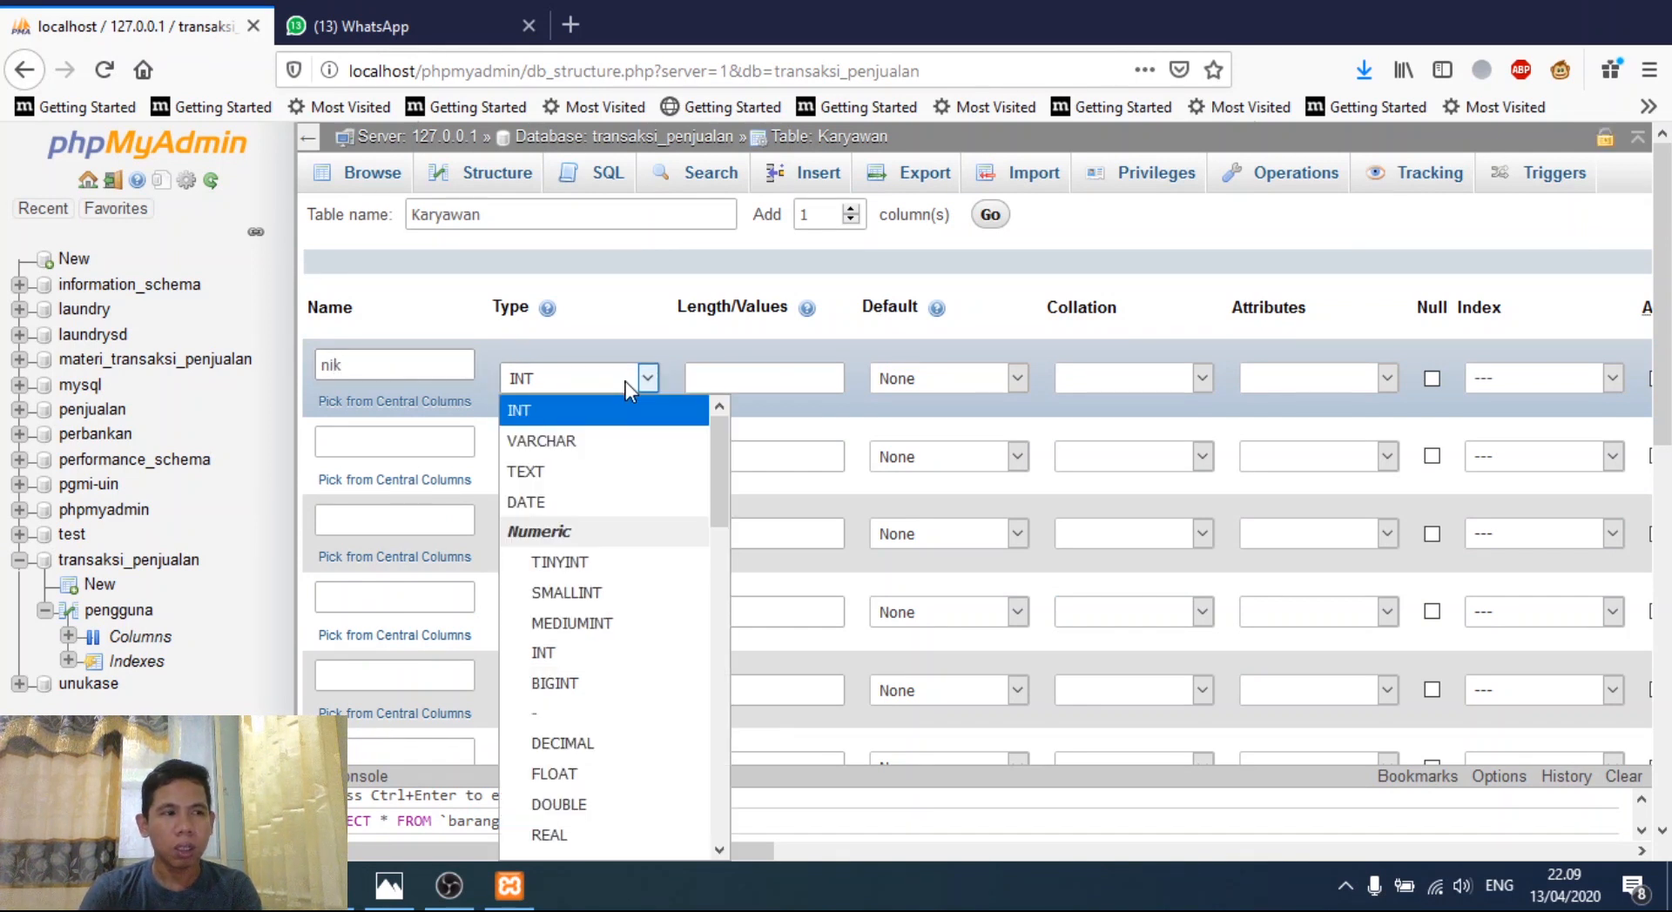
pyautogui.click(611, 434)
pyautogui.click(741, 389)
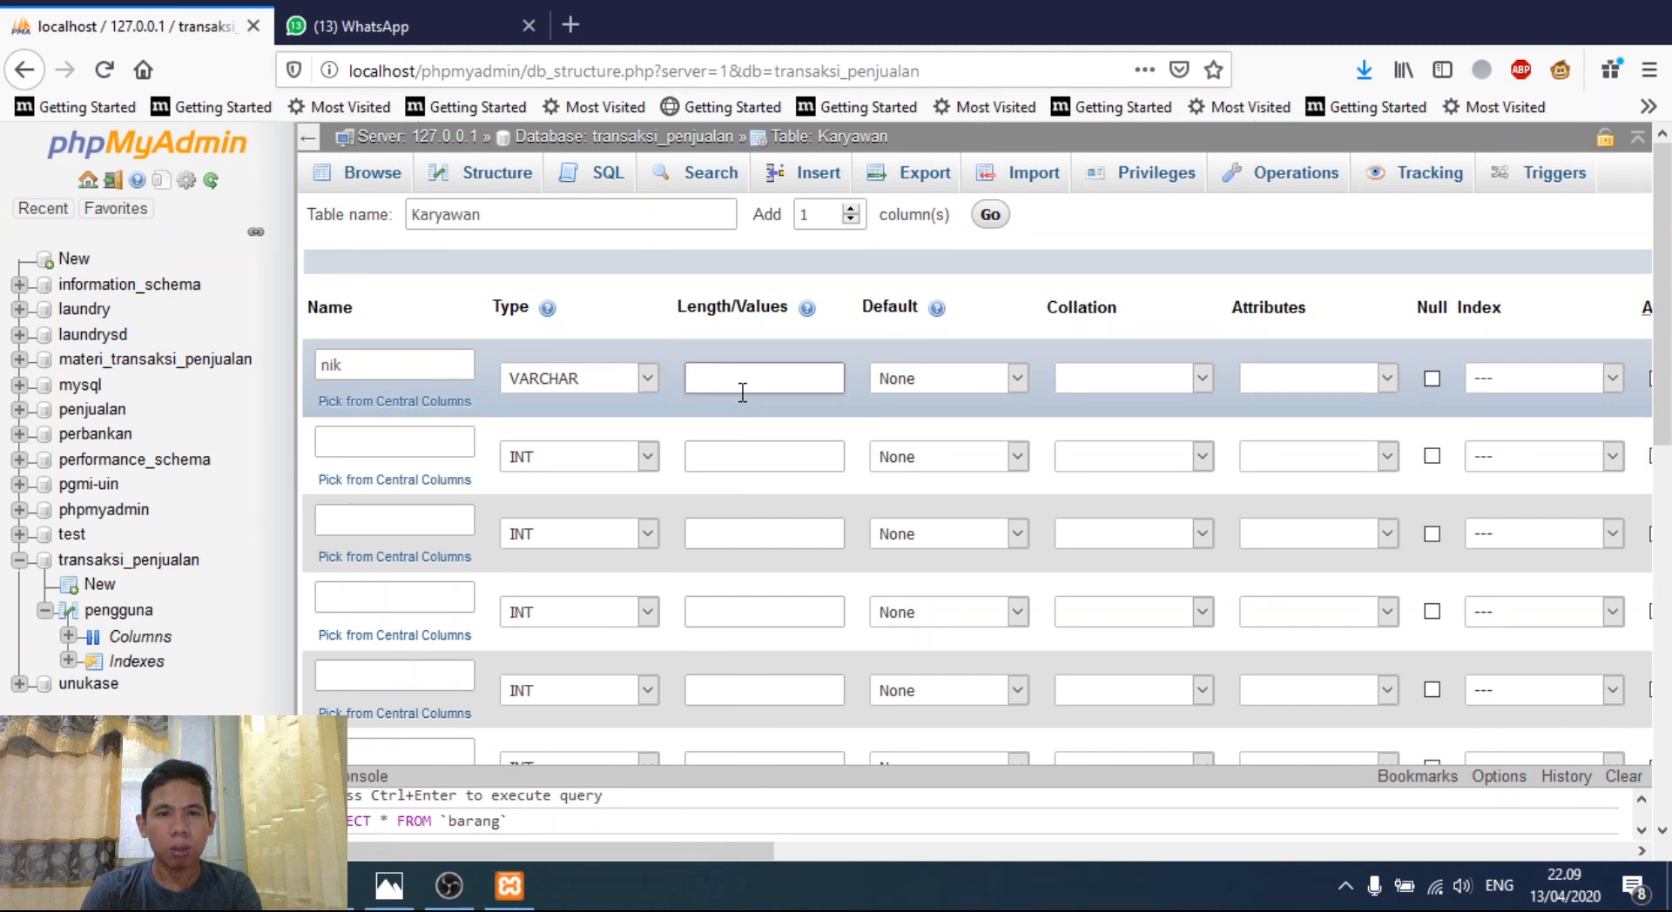
pyautogui.write('15')
pyautogui.press('Tab')
# - Make nik the PRIMARY key with an index size of 15
pyautogui.click(1519, 383)
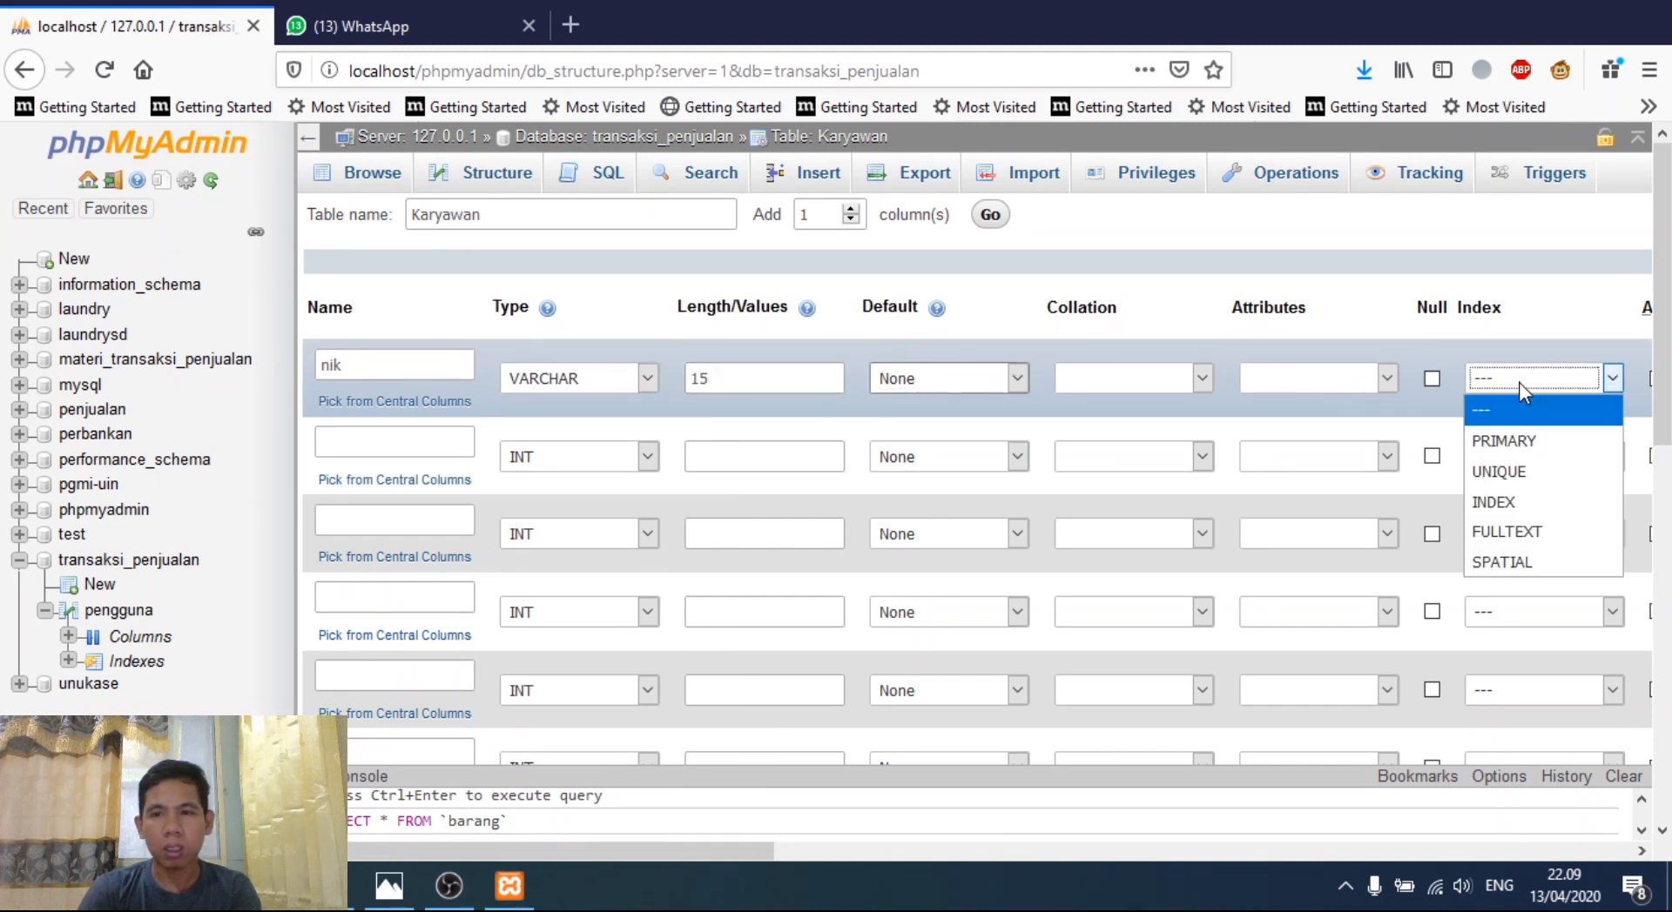
pyautogui.click(1509, 446)
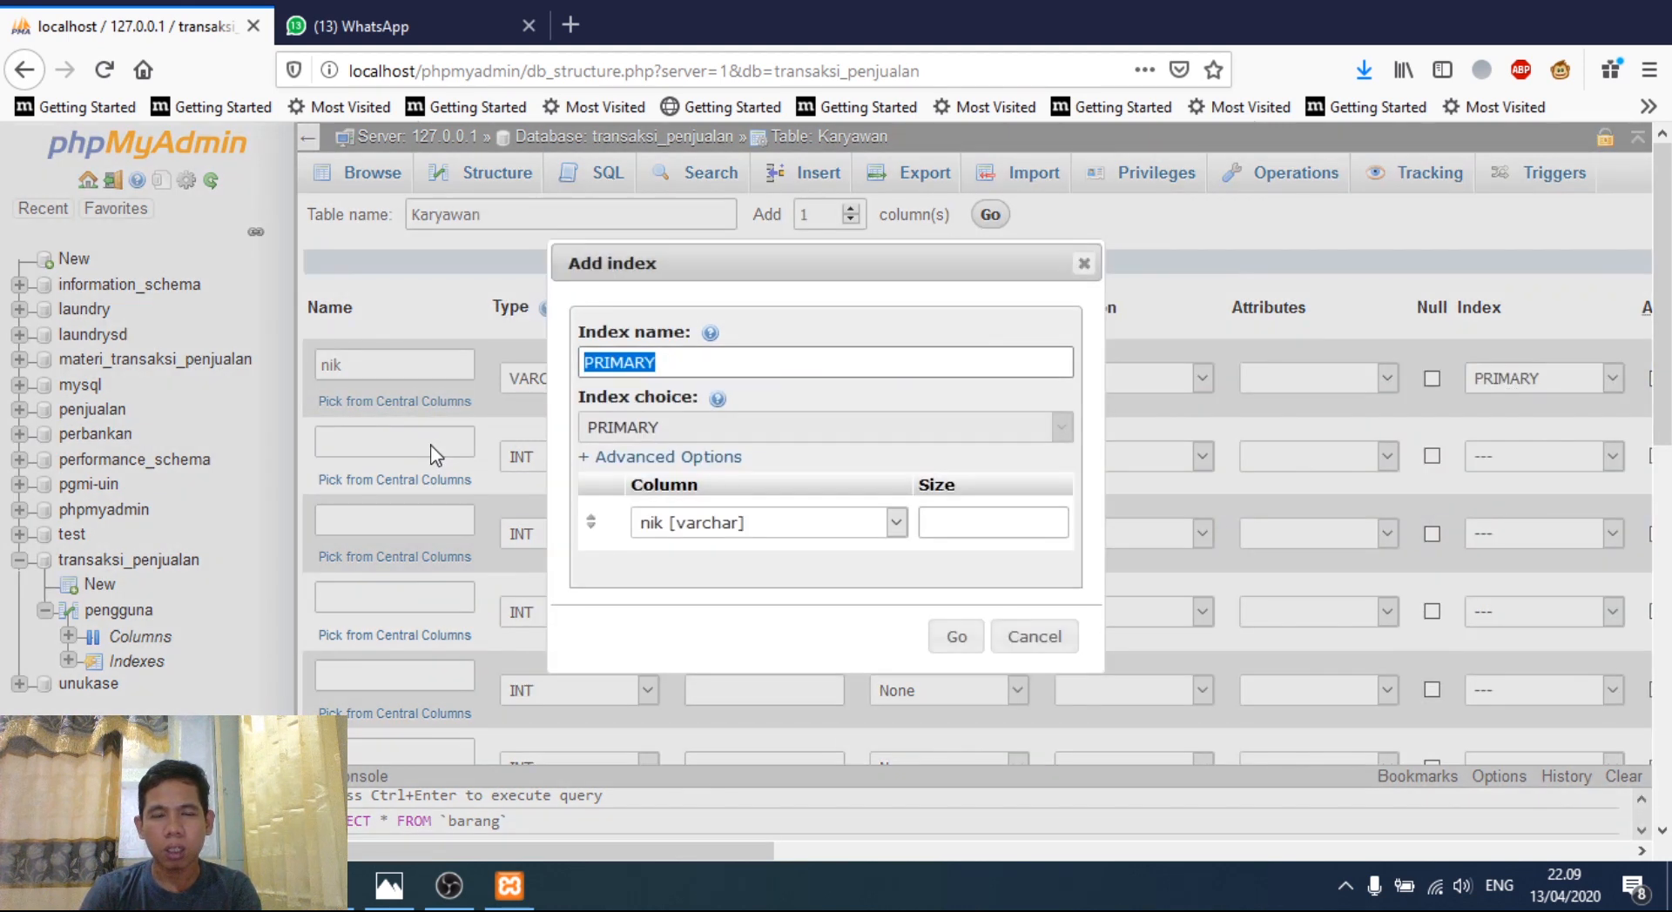
pyautogui.click(974, 527)
pyautogui.write('15')
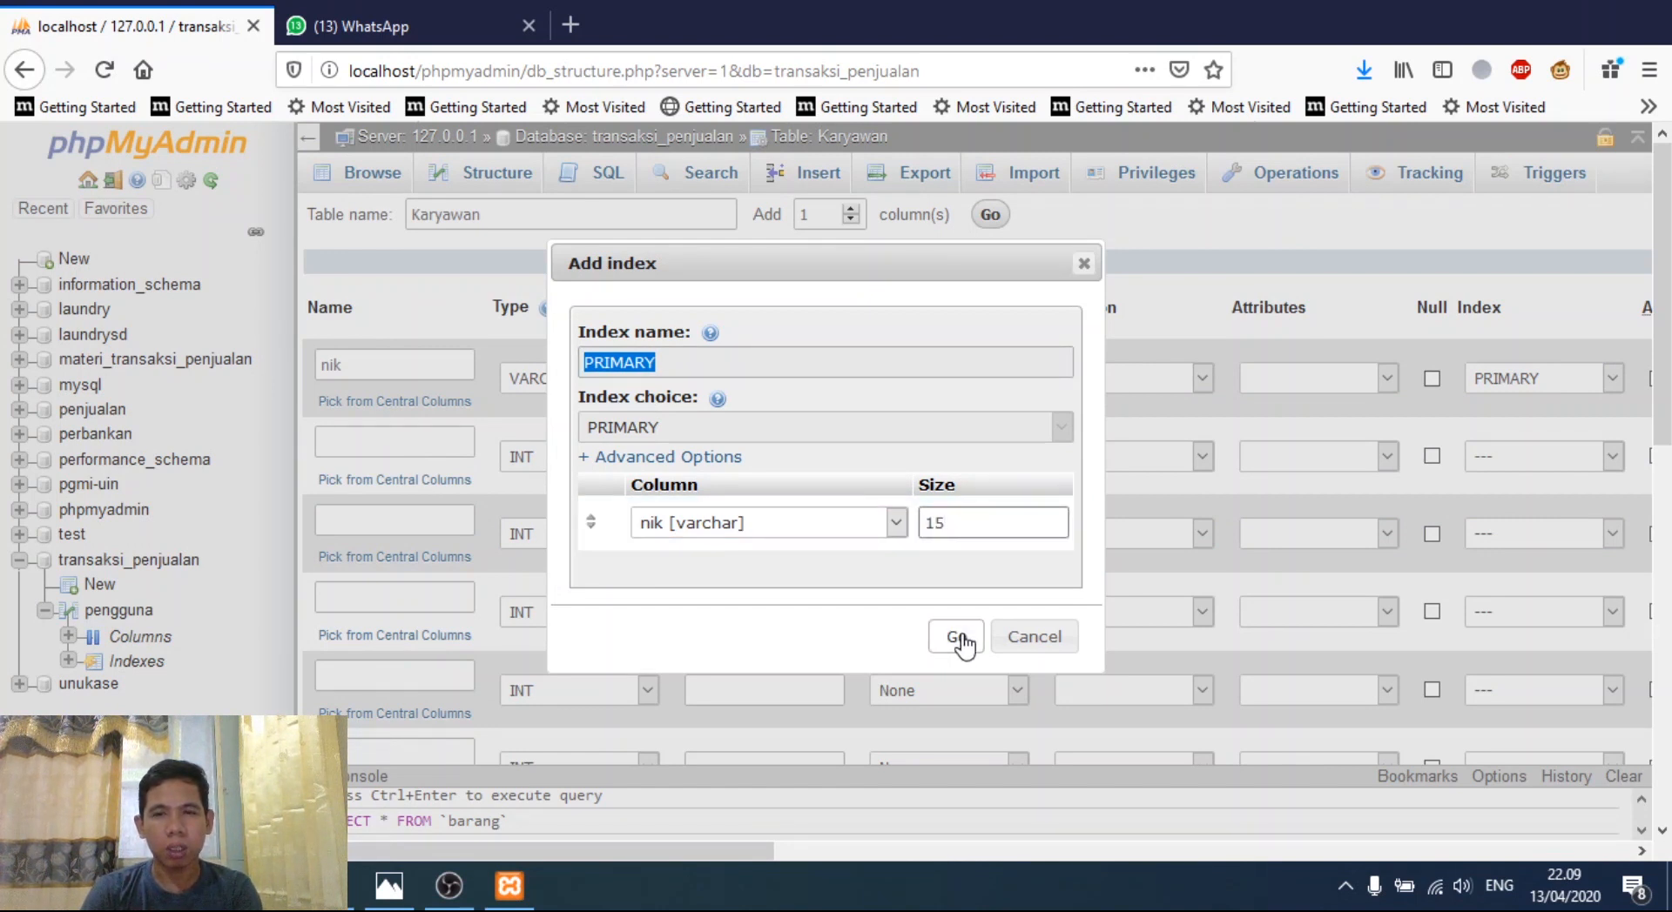
pyautogui.click(961, 640)
pyautogui.click(404, 442)
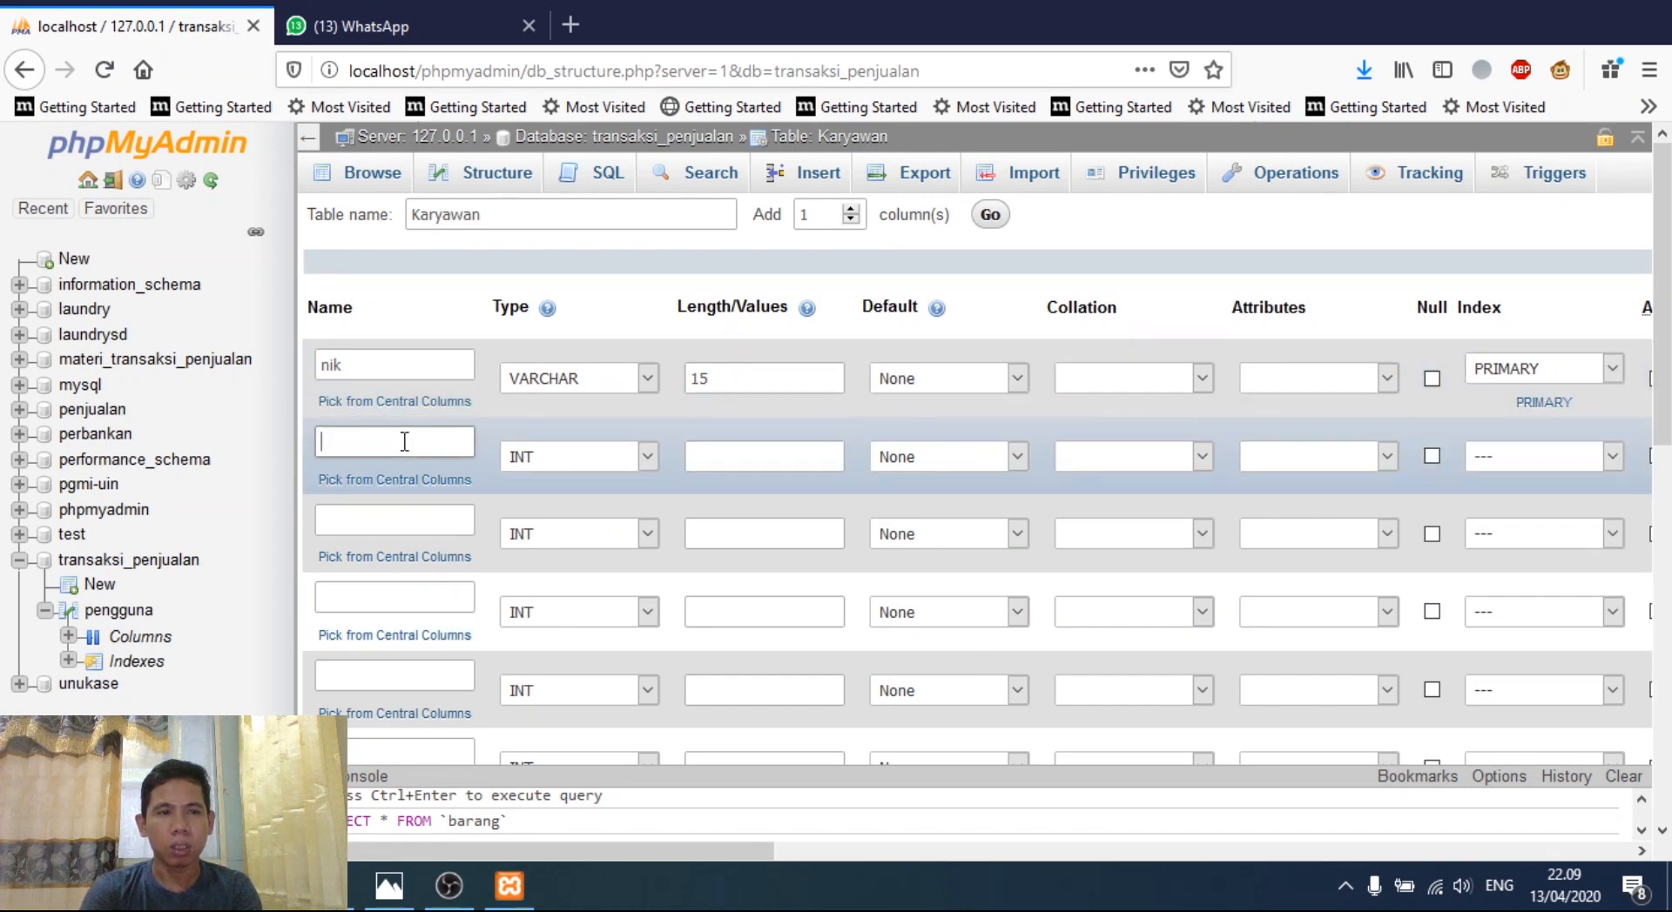
# - Define the second column nama_karyawan as VARCHAR with length 100
pyautogui.write('nama_karyawan')
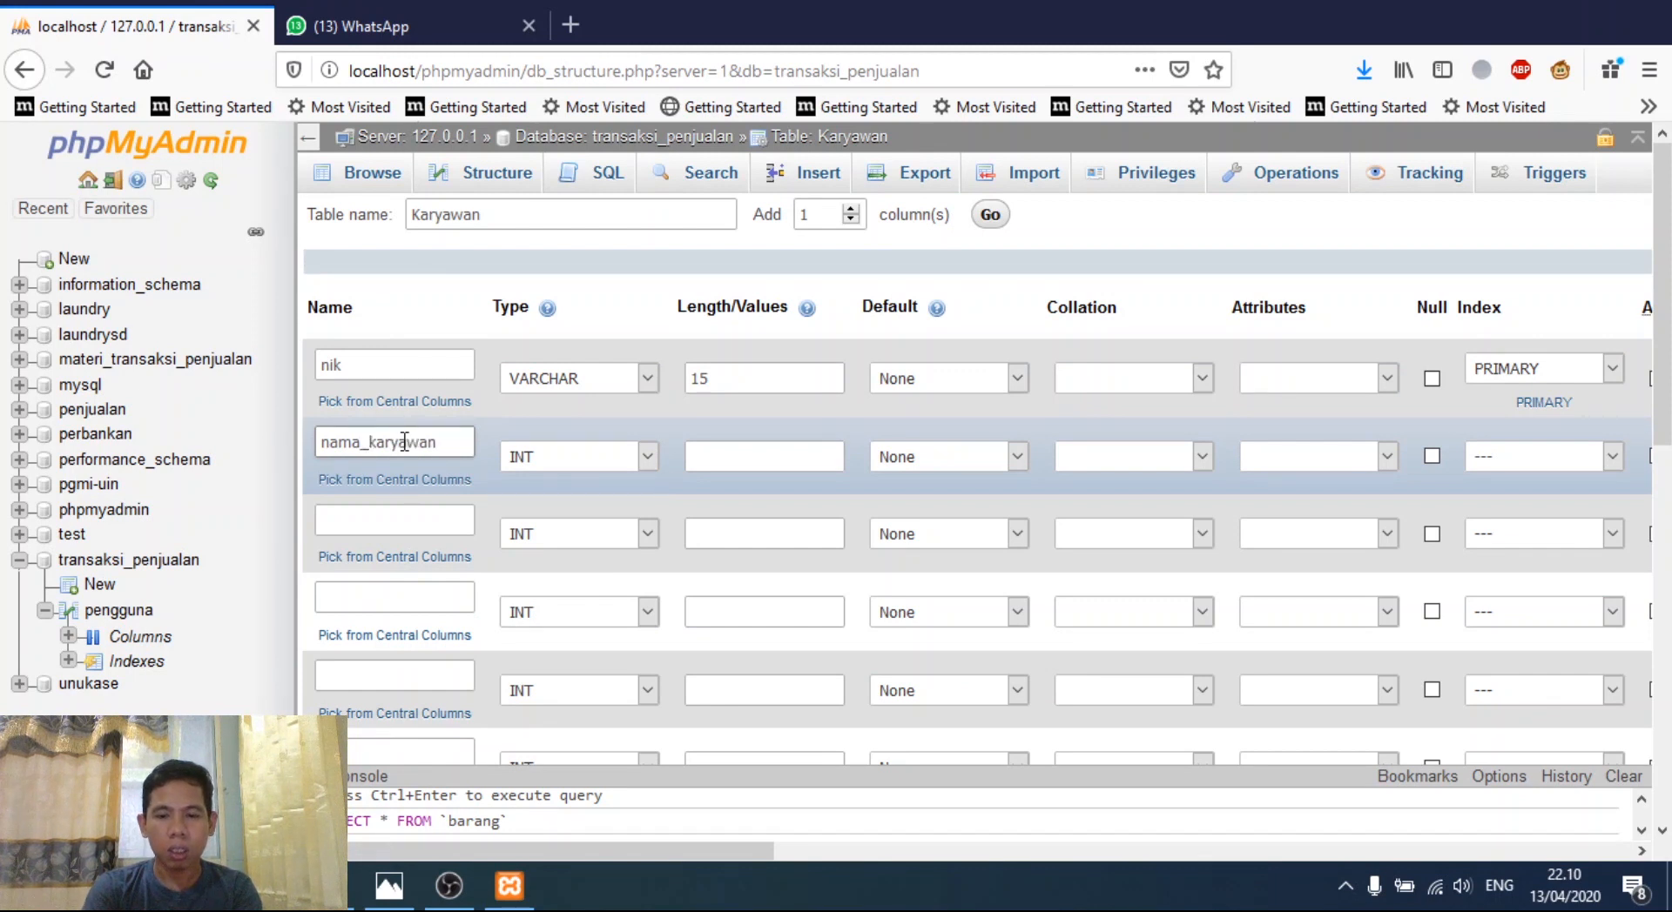
pyautogui.click(645, 457)
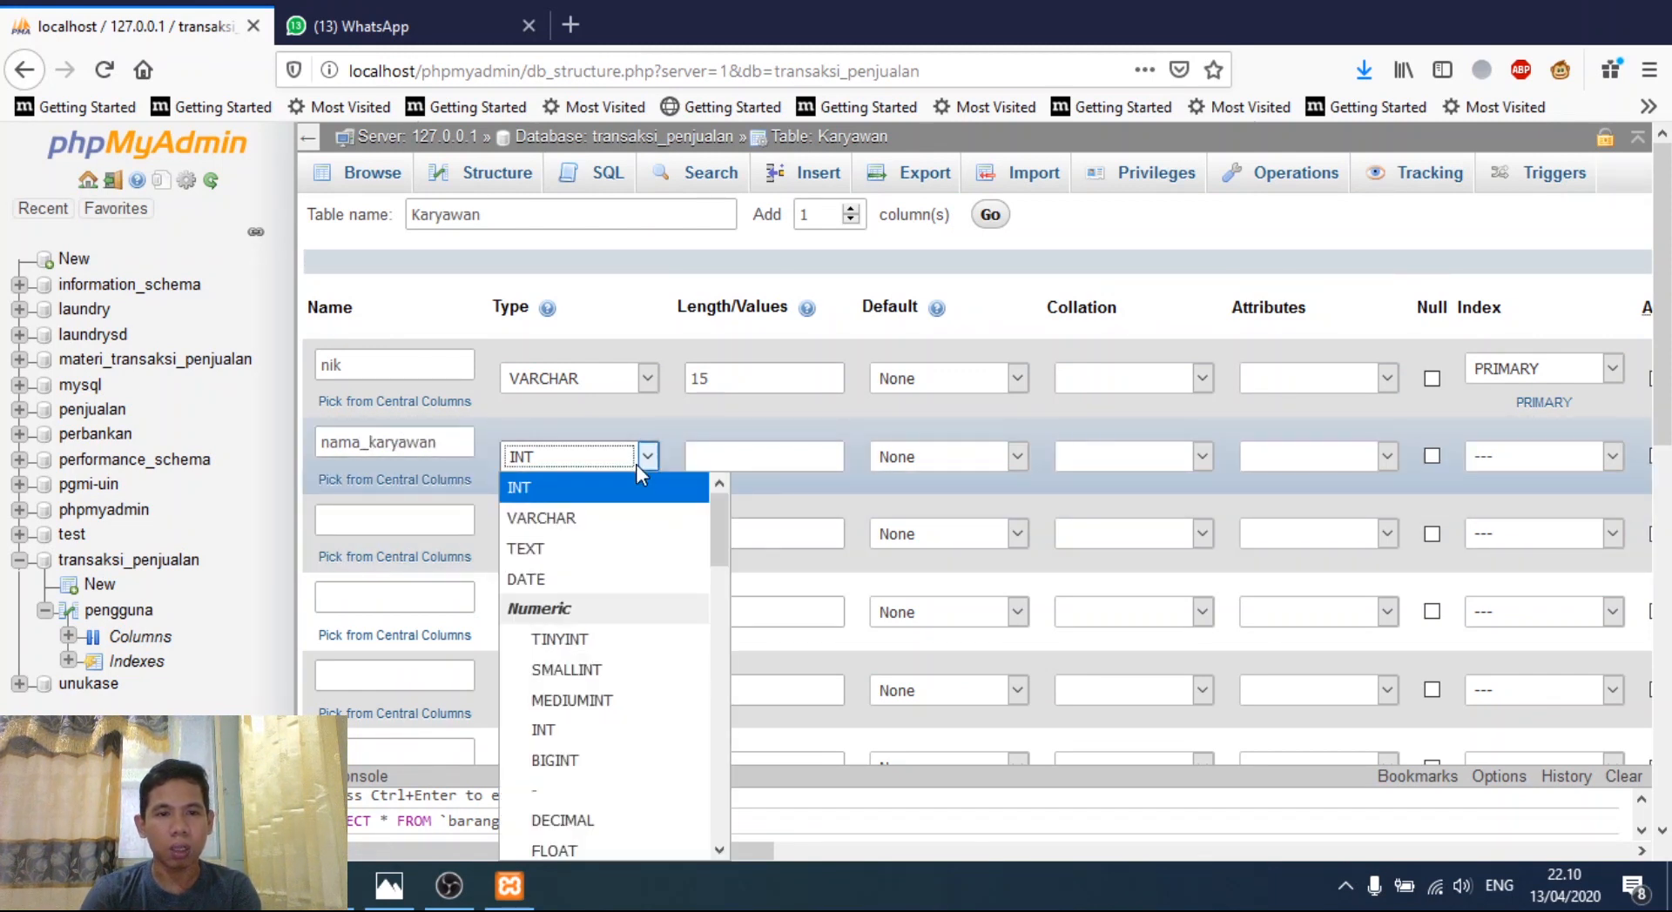
pyautogui.click(626, 515)
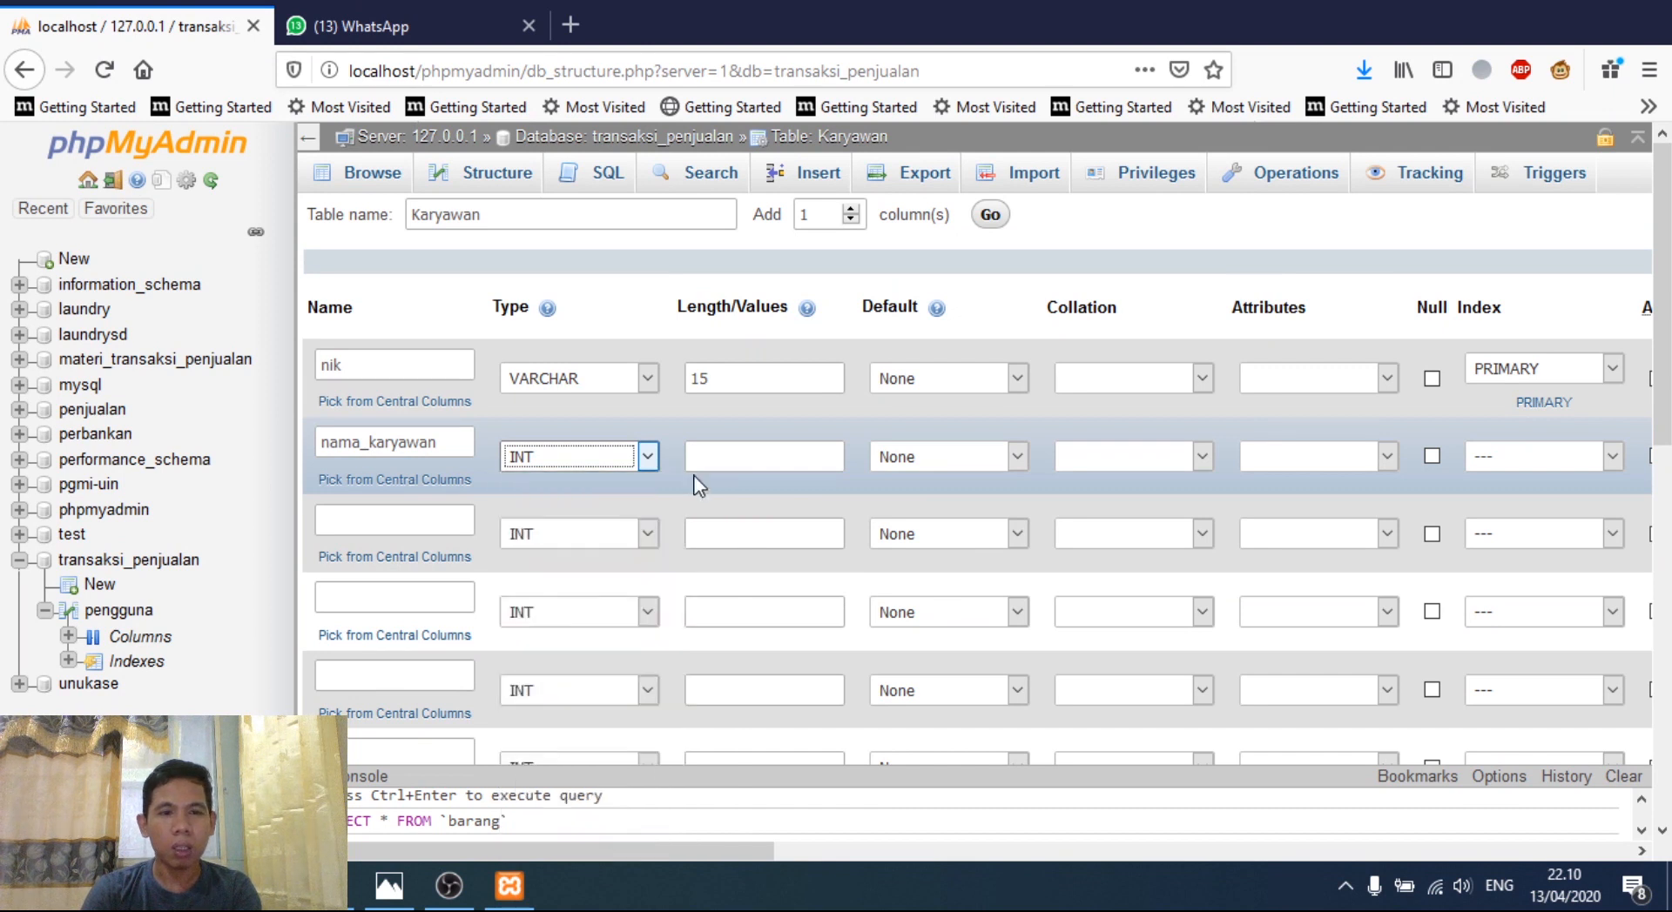
pyautogui.click(738, 457)
pyautogui.write('100')
# - Add tempat_lahir as the third column, VARCHAR with length 100
pyautogui.click(437, 533)
pyautogui.write('tempa')
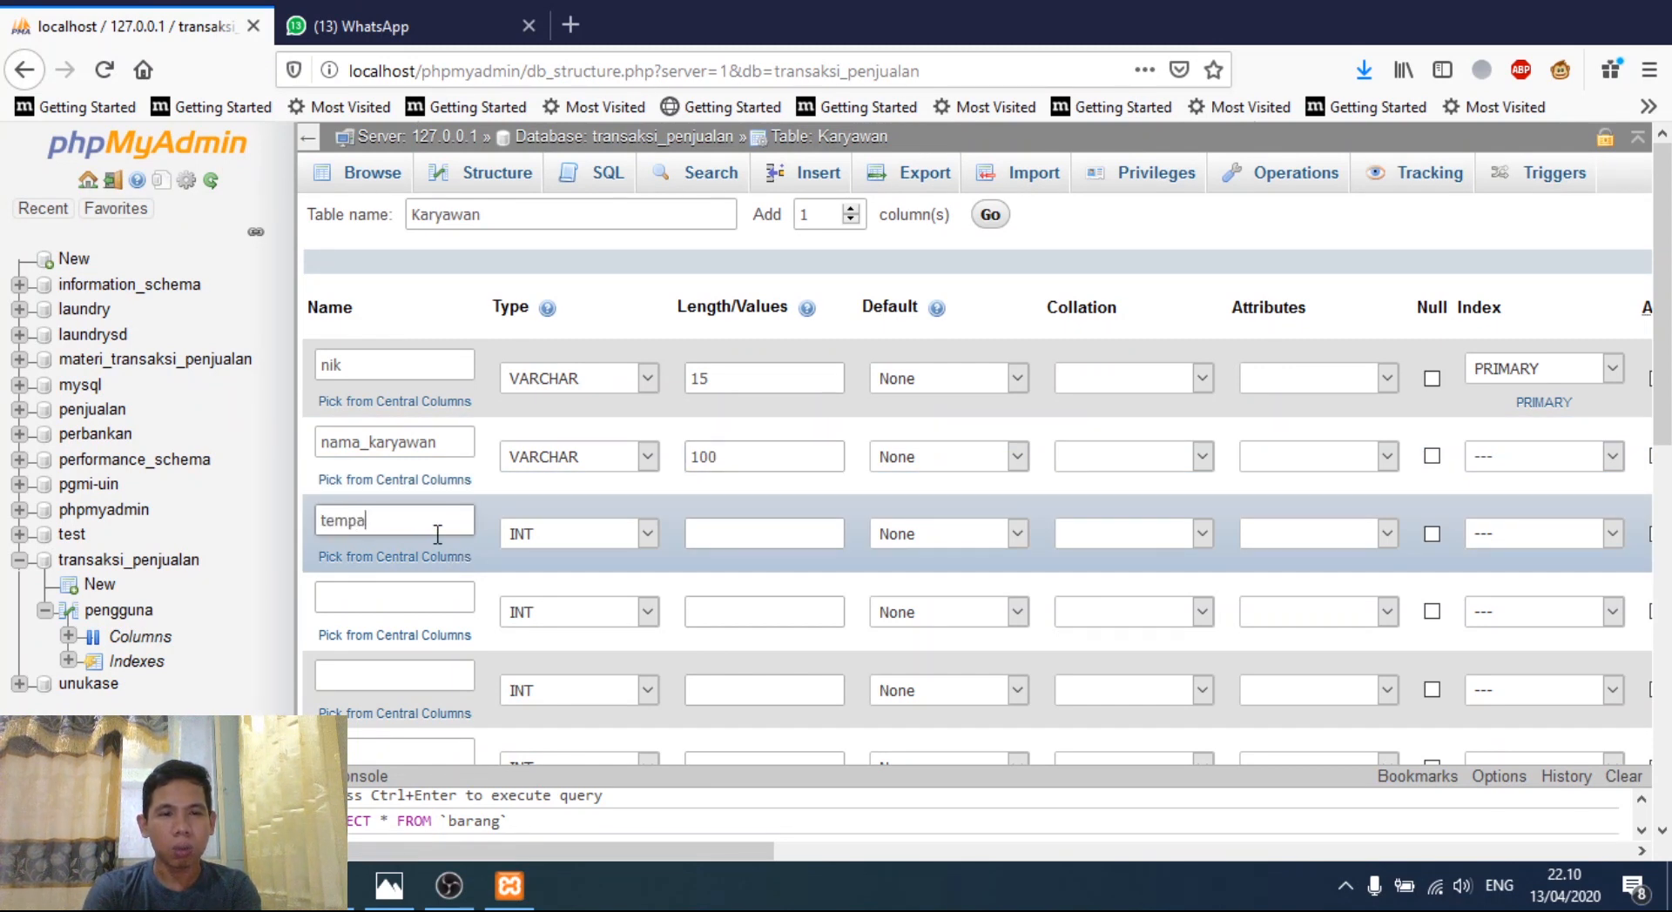
pyautogui.write('t_lahir')
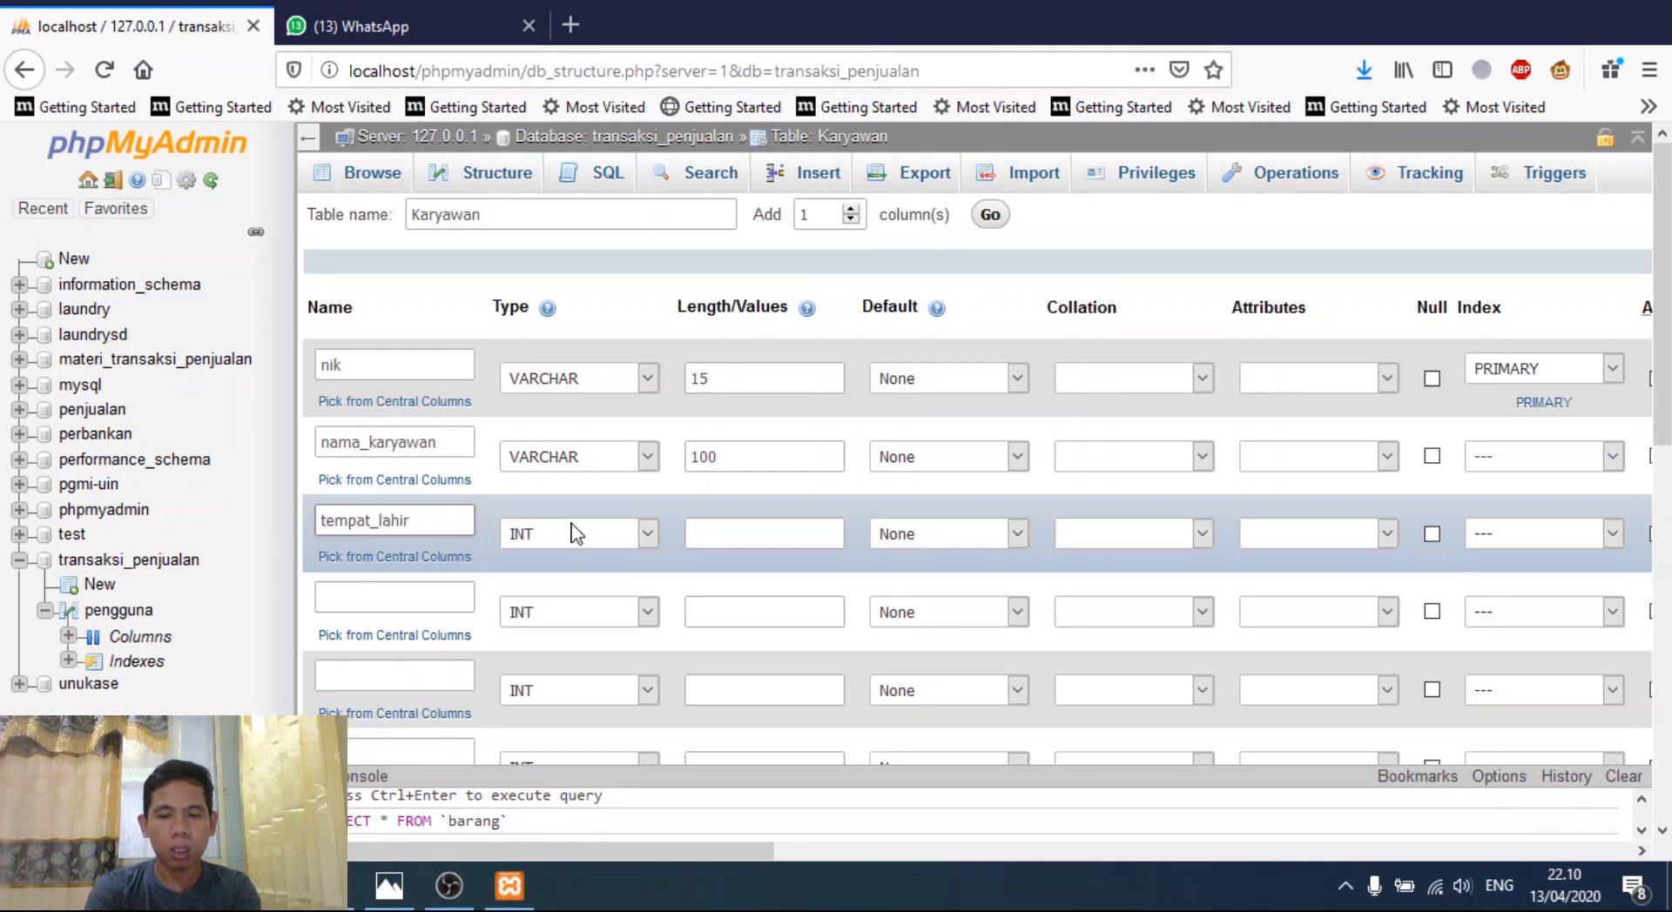
pyautogui.click(648, 536)
pyautogui.click(557, 171)
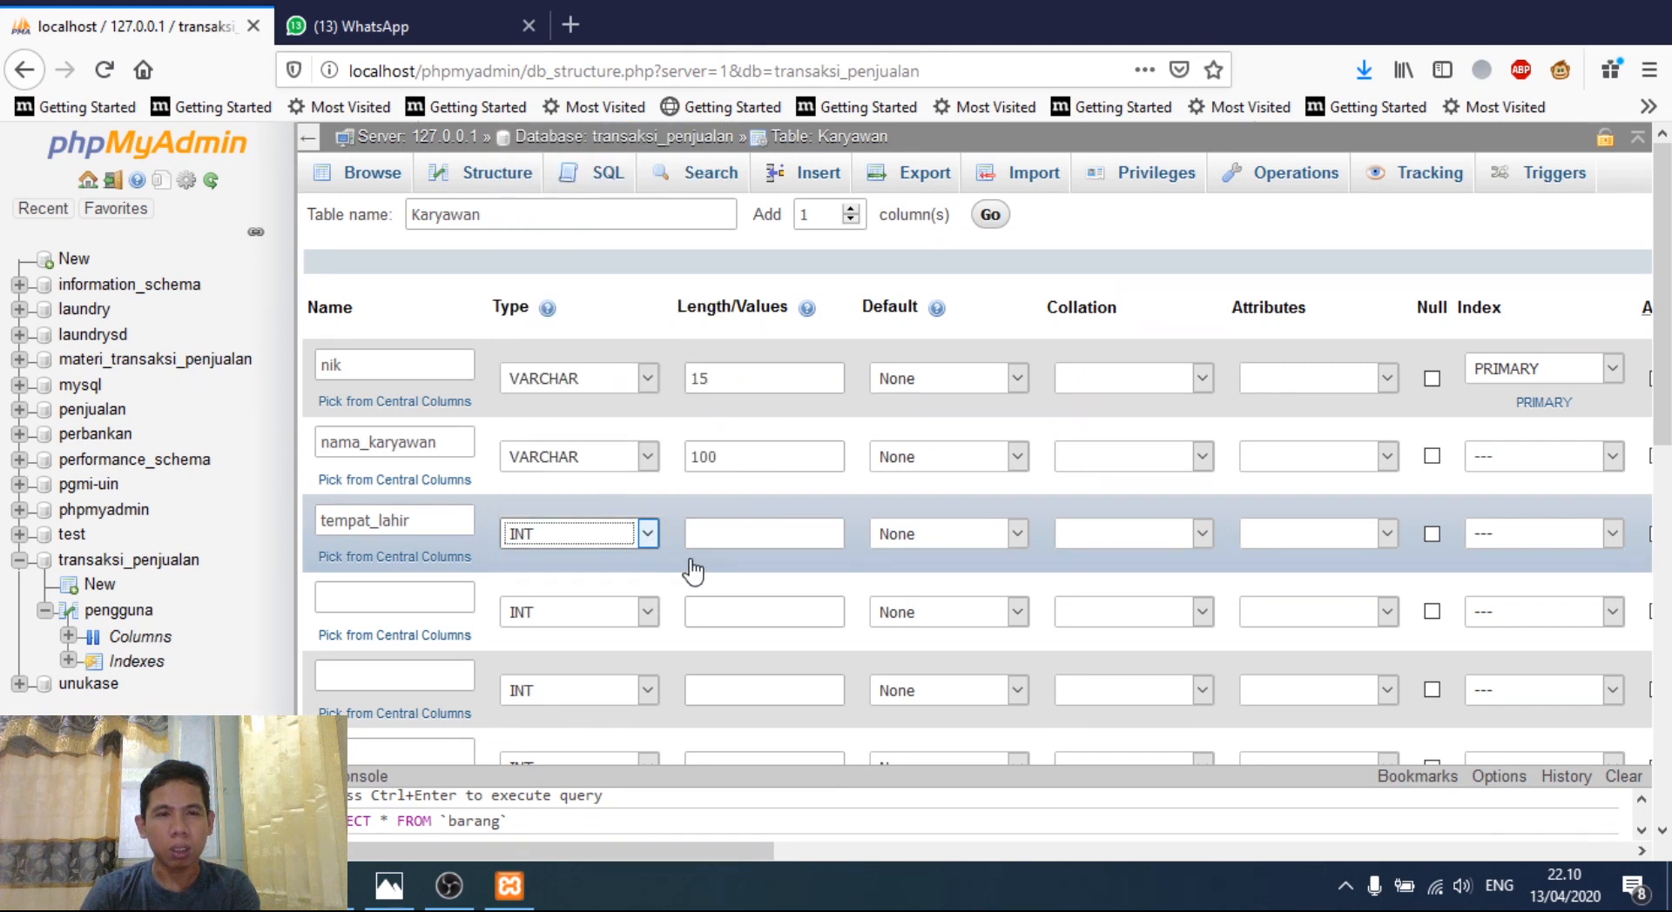
pyautogui.click(720, 534)
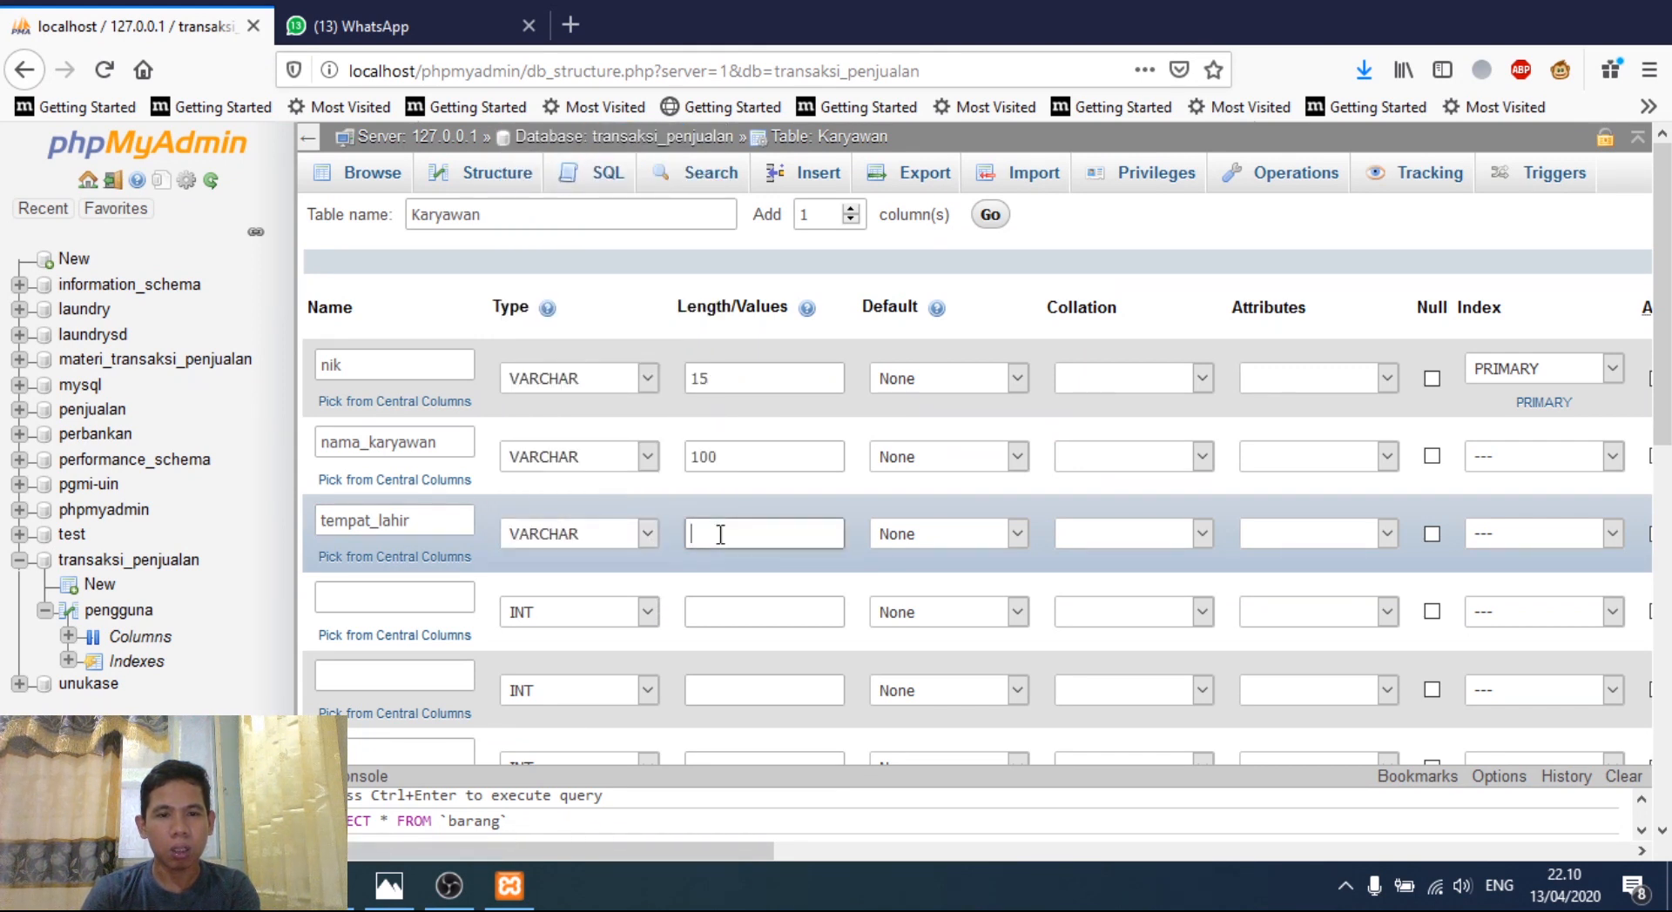
pyautogui.write('100')
pyautogui.click(443, 602)
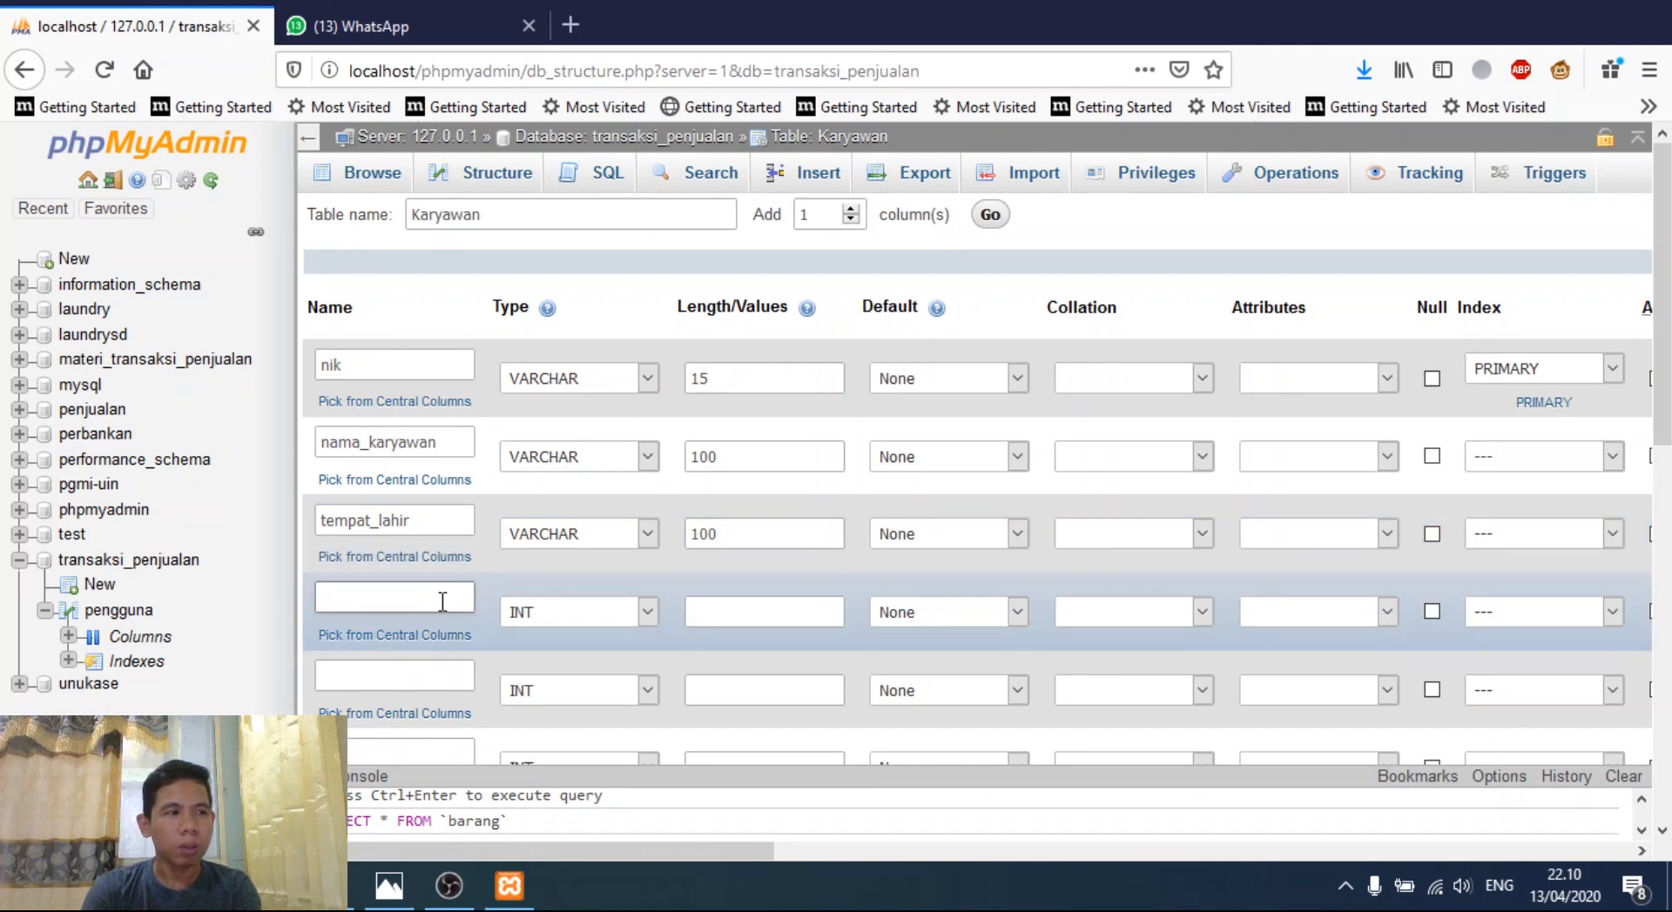
# - Name the fourth column tanggal_lahir and give it the DATE type
pyautogui.write('agam')
pyautogui.press('BackSpace')
pyautogui.press('BackSpace')
pyautogui.press('BackSpace')
pyautogui.press('BackSpace')
pyautogui.write('t')
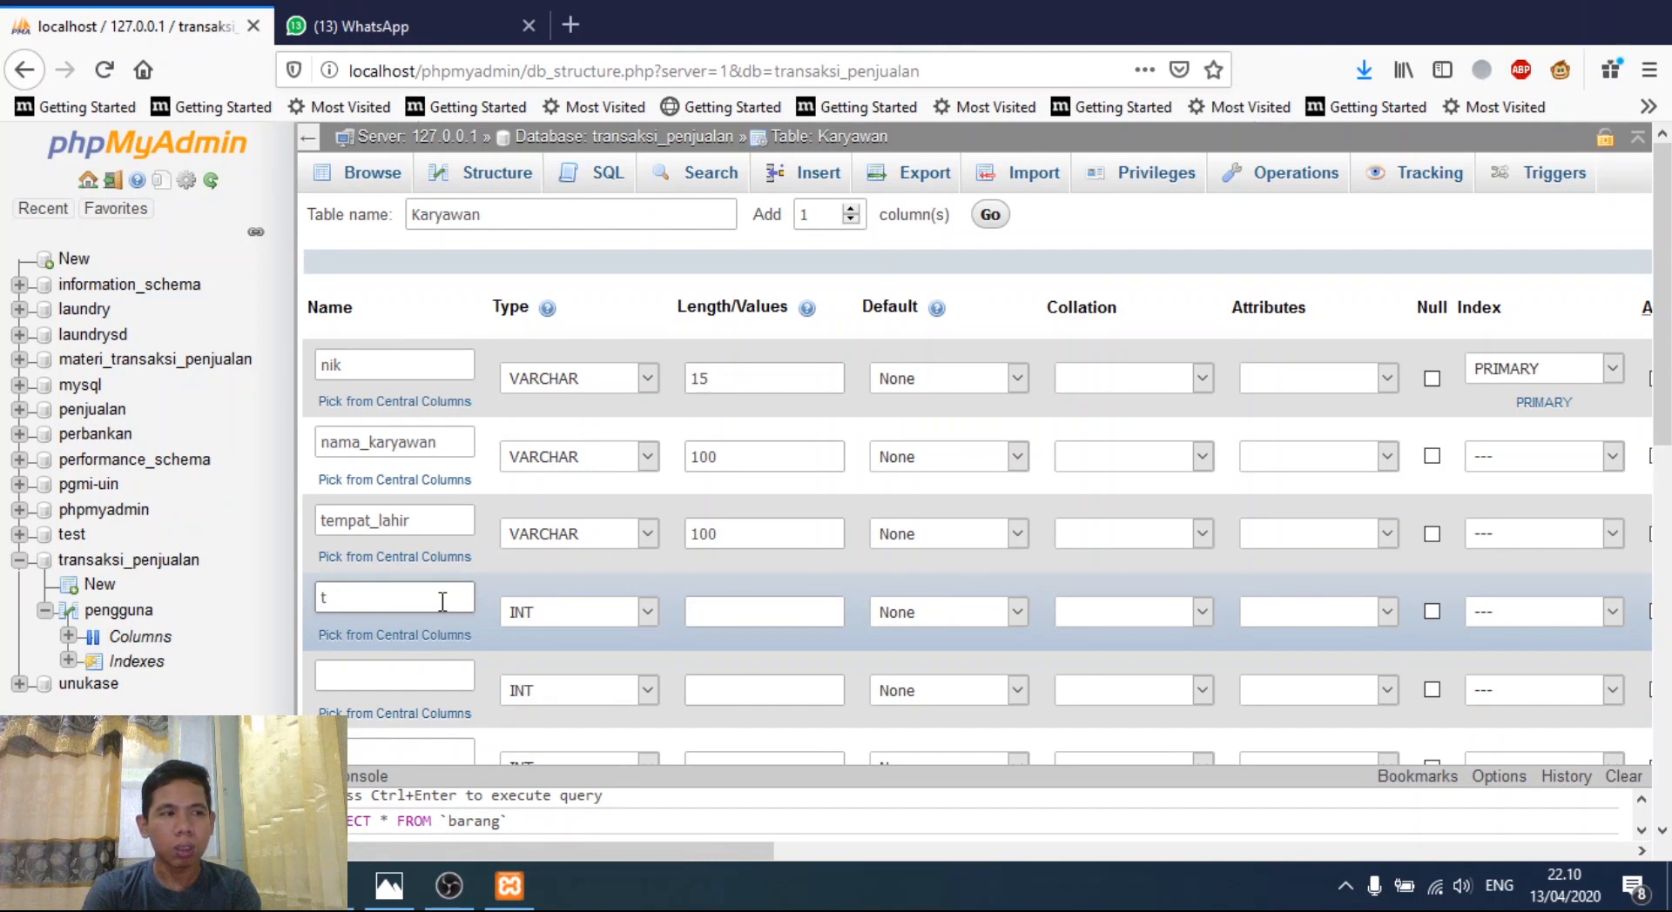
pyautogui.write('anggal_lahir')
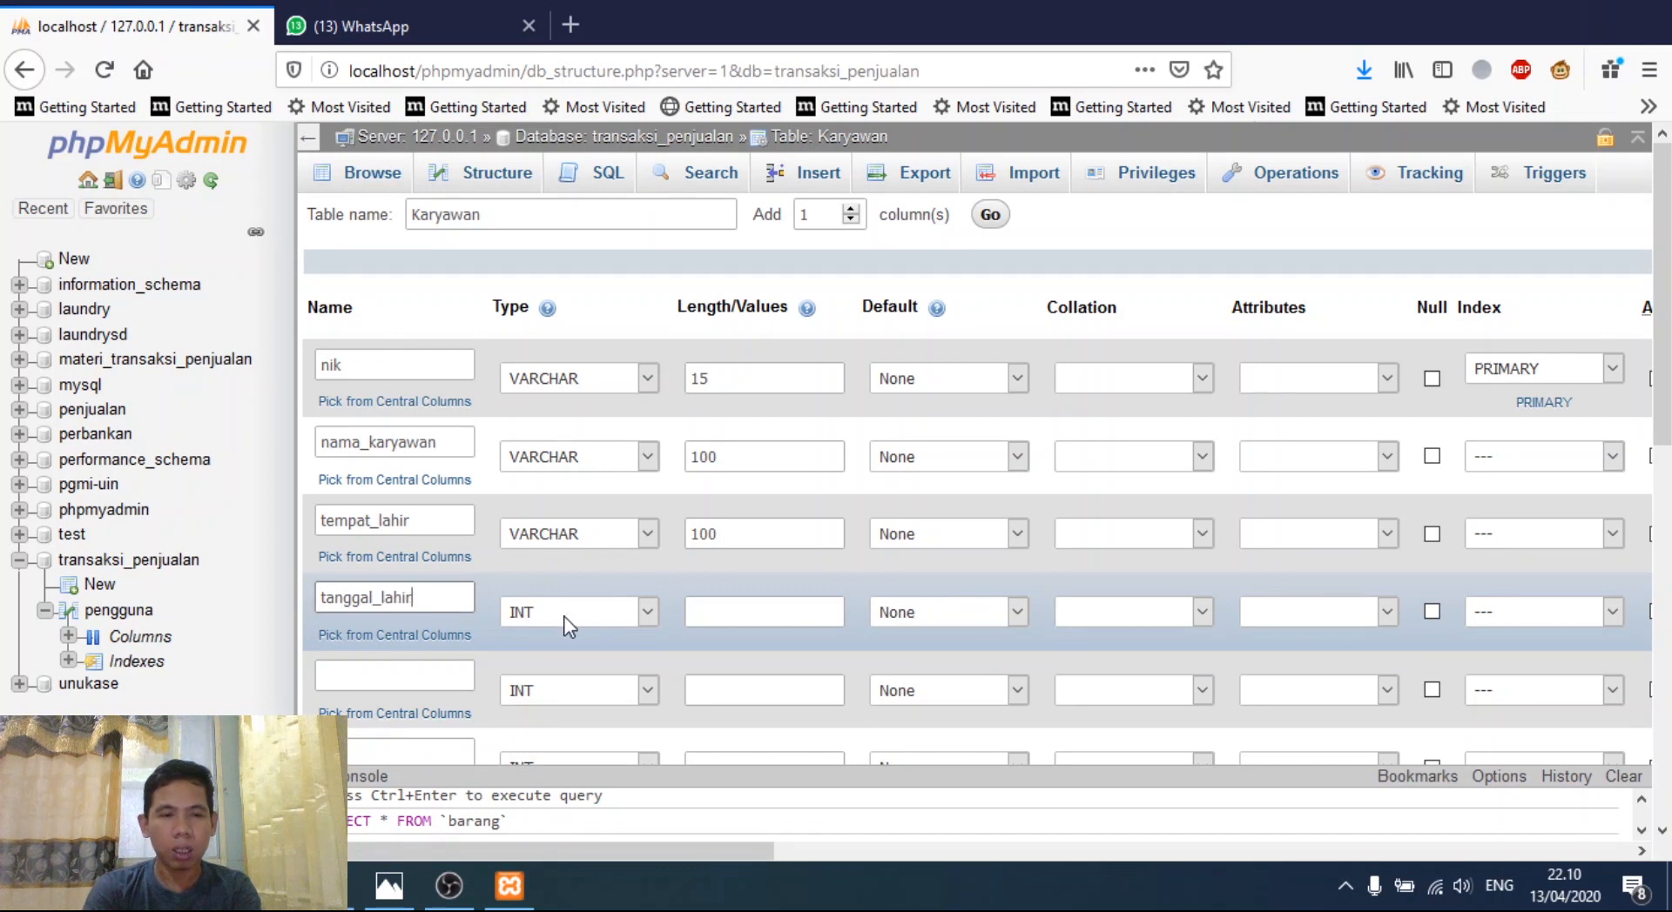
pyautogui.click(648, 612)
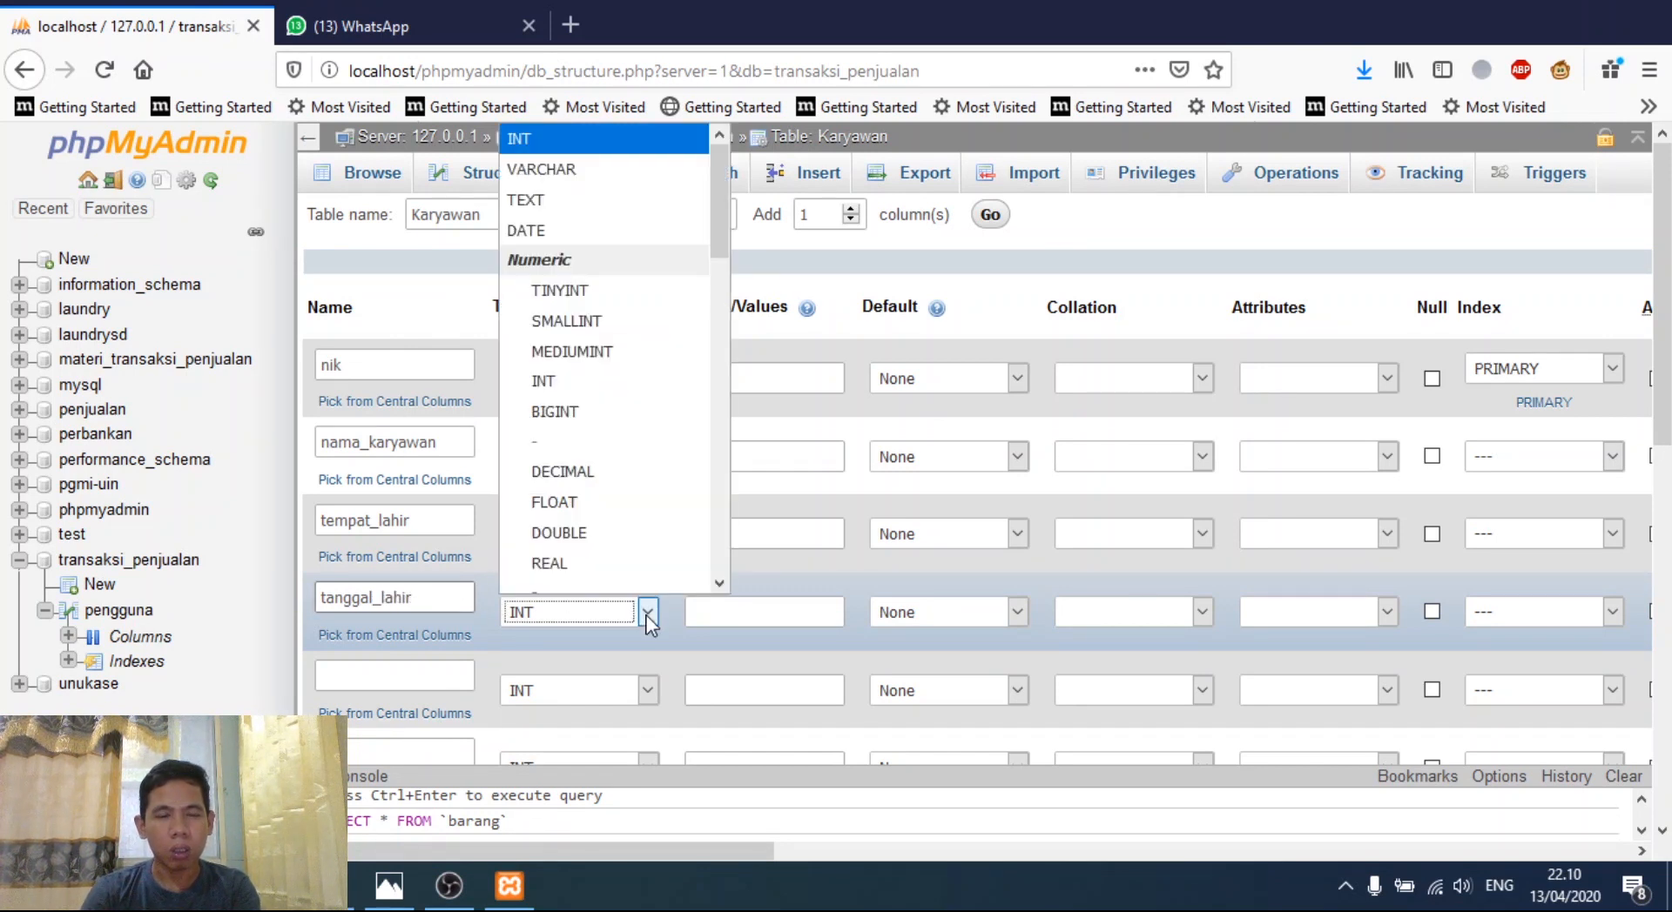
pyautogui.click(540, 230)
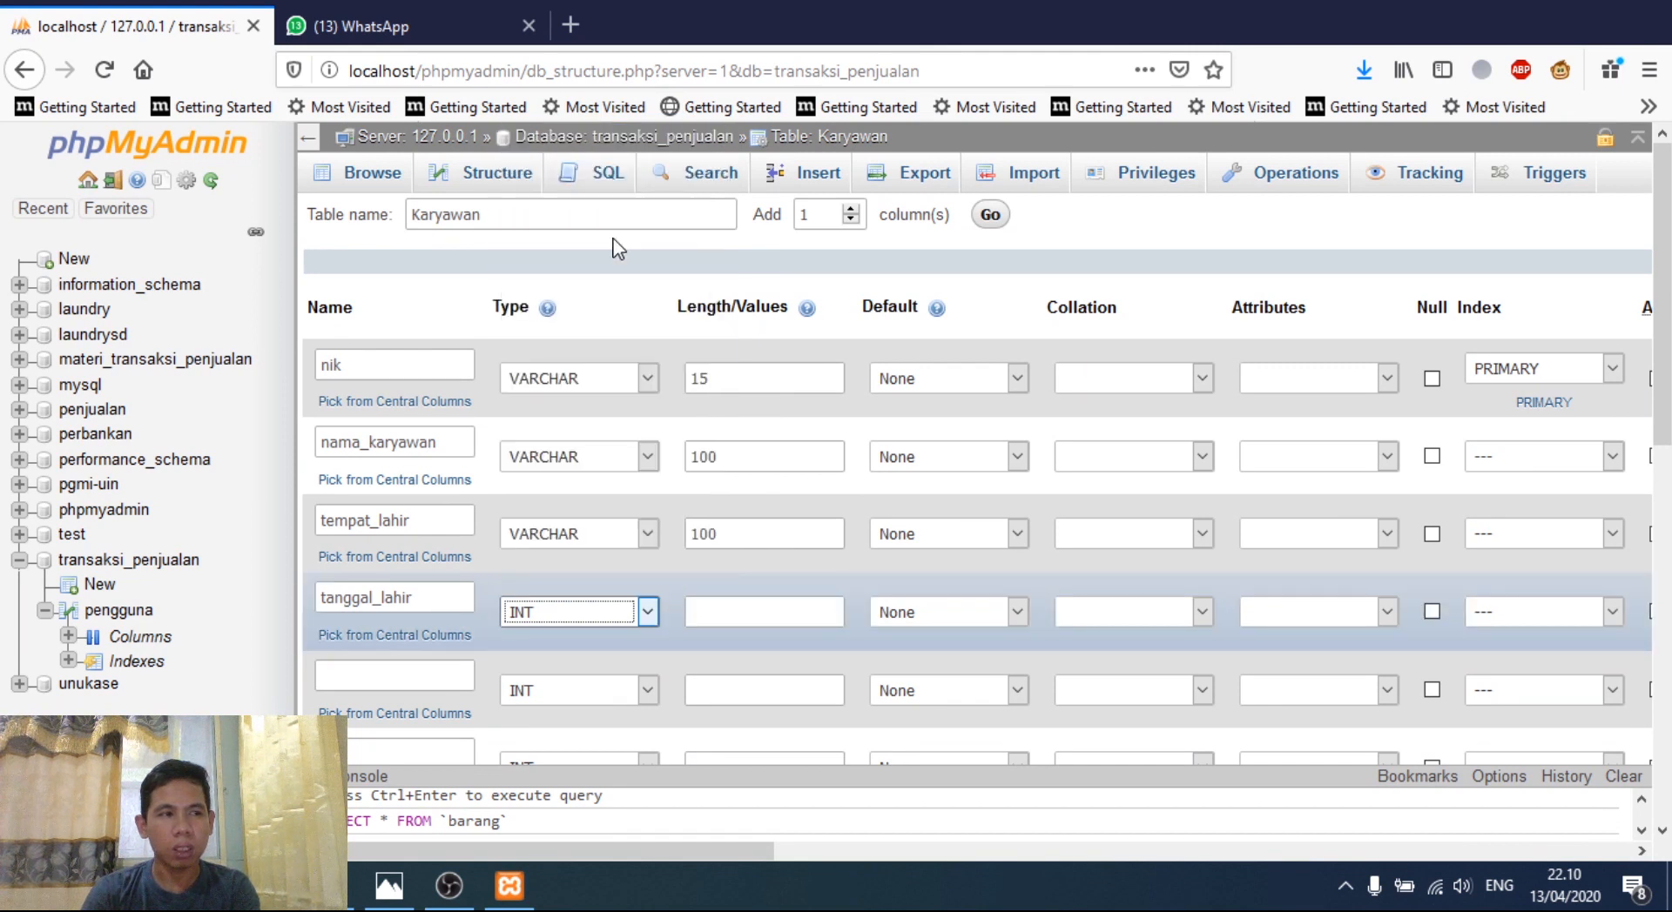
# - Add agama as the fifth column, VARCHAR with length 15
pyautogui.click(446, 665)
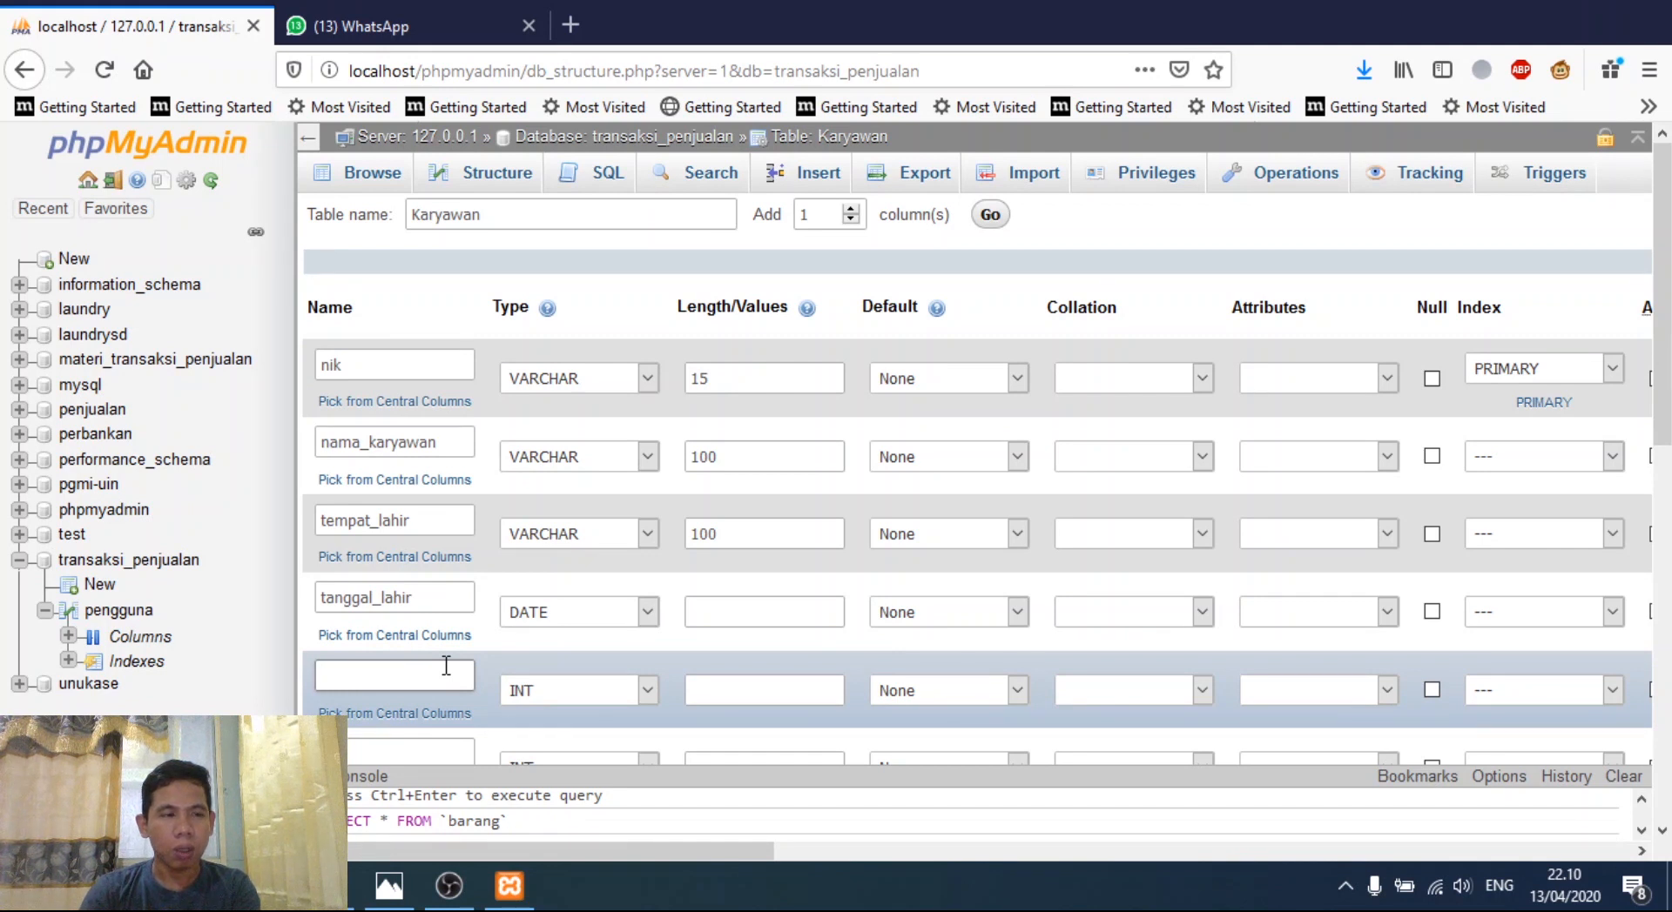
pyautogui.write('agama')
pyautogui.click(648, 690)
pyautogui.click(646, 409)
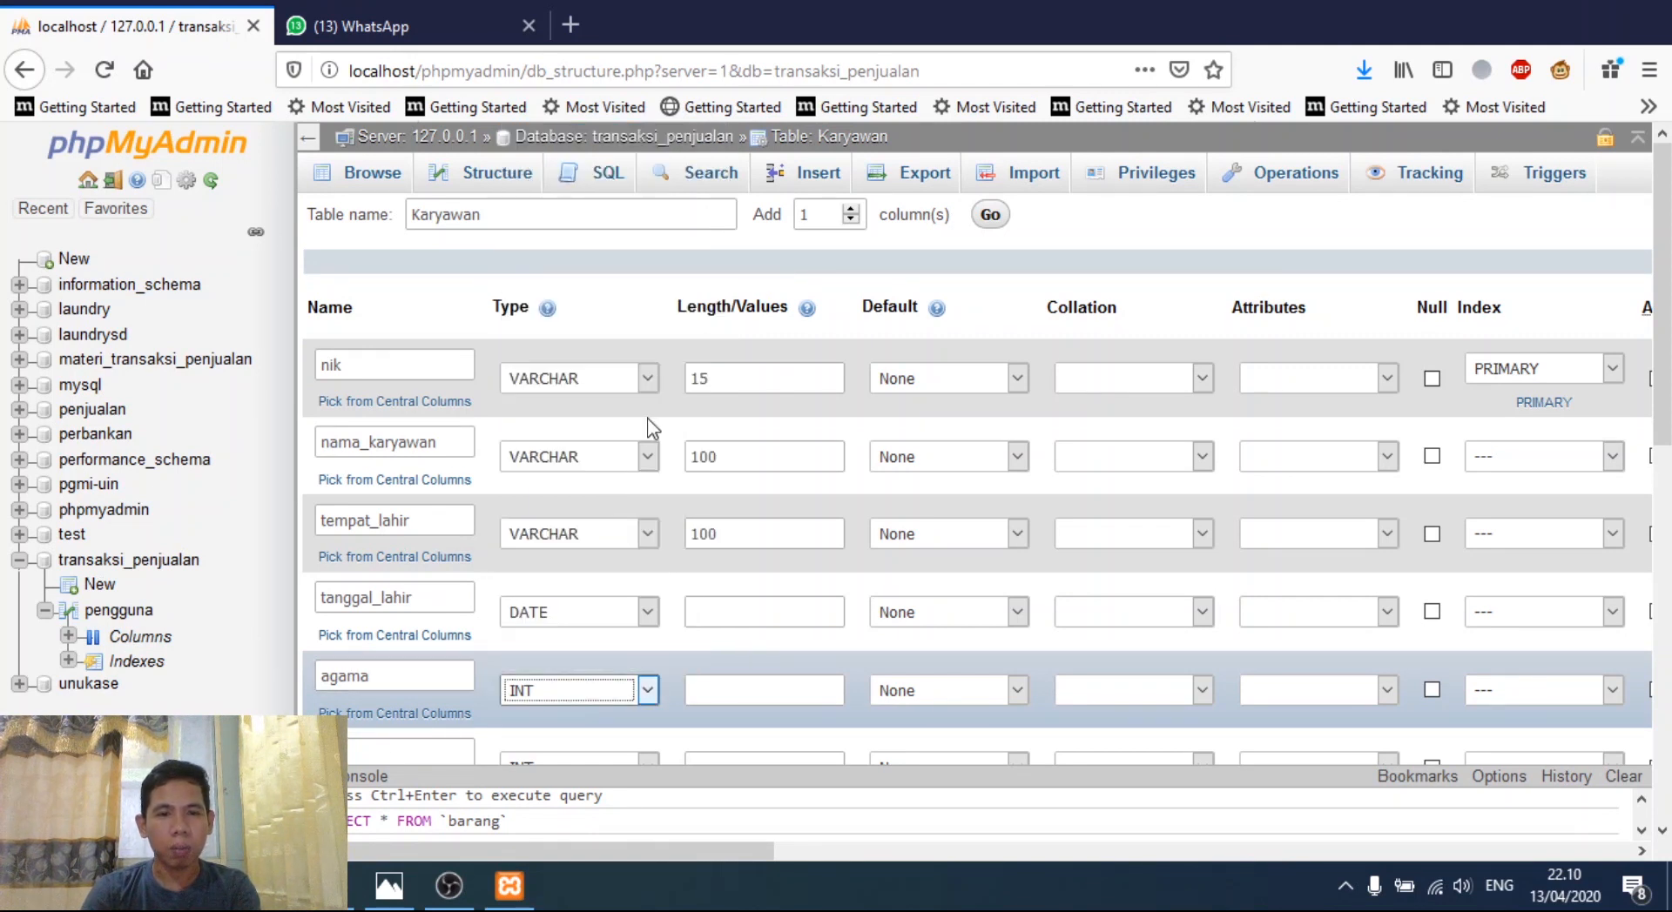
pyautogui.click(649, 692)
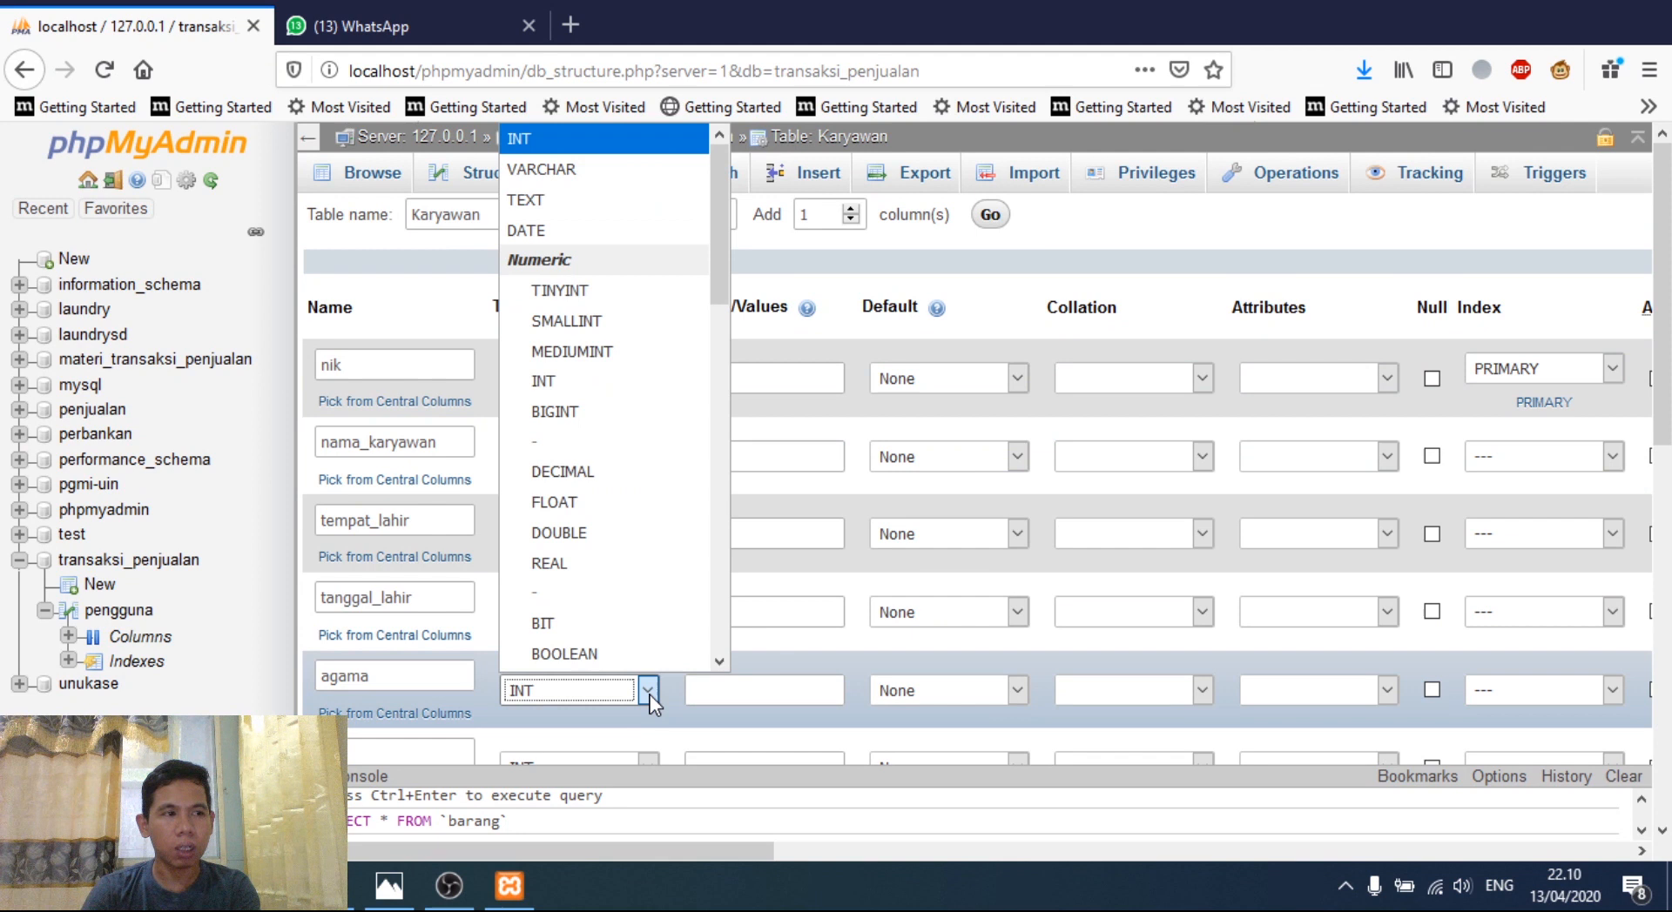
pyautogui.click(541, 168)
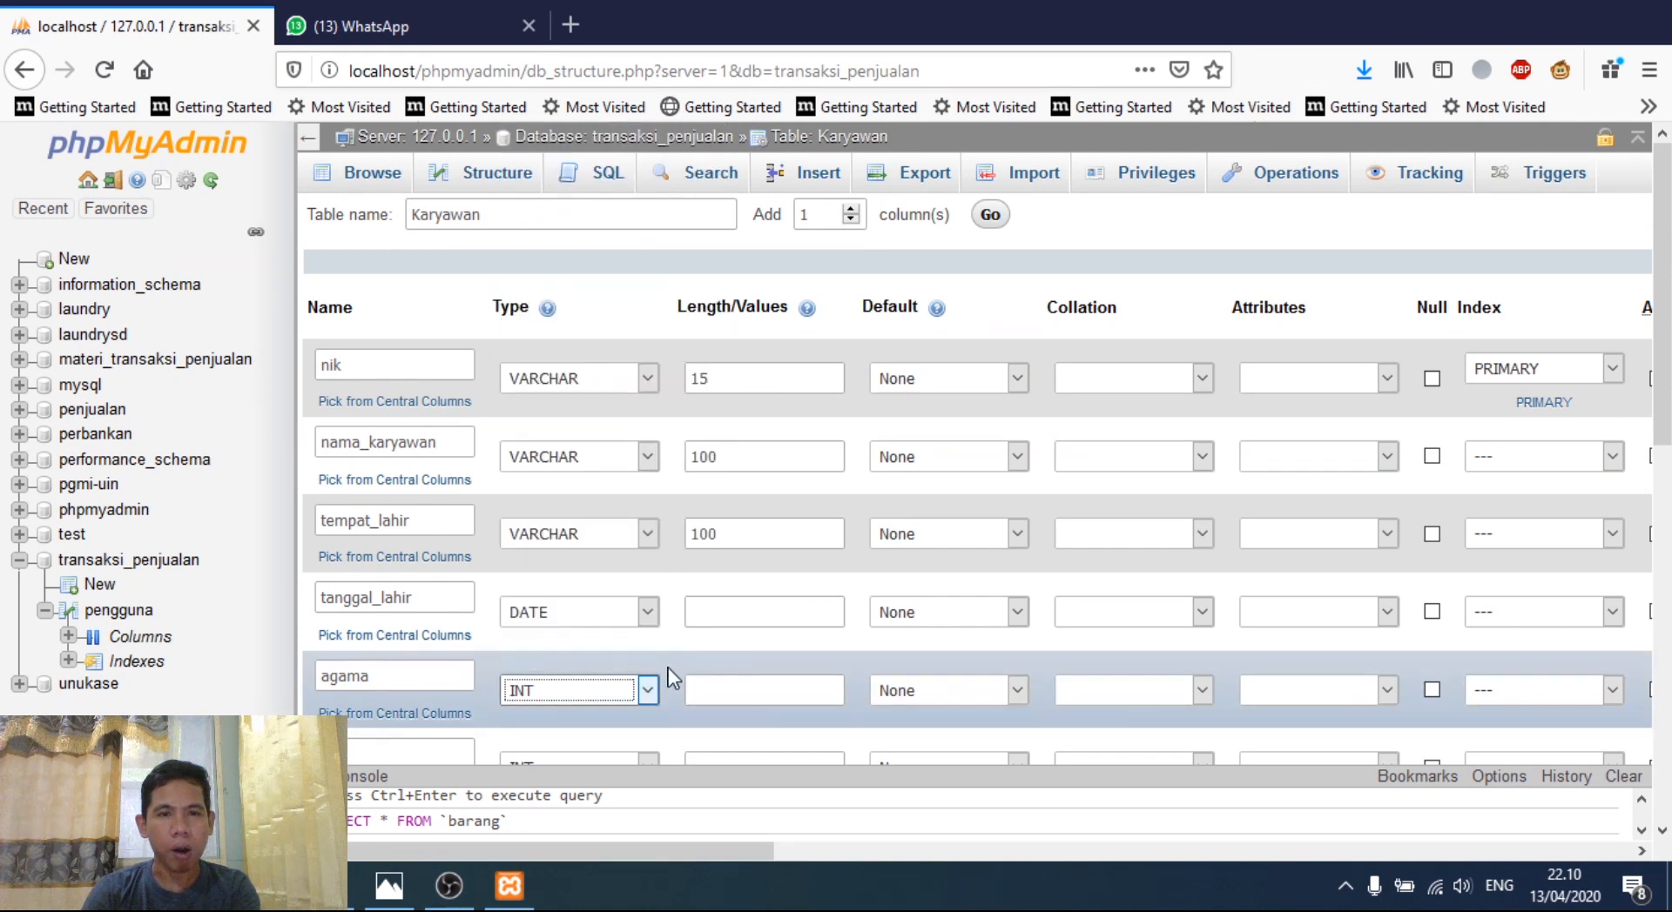
pyautogui.click(708, 687)
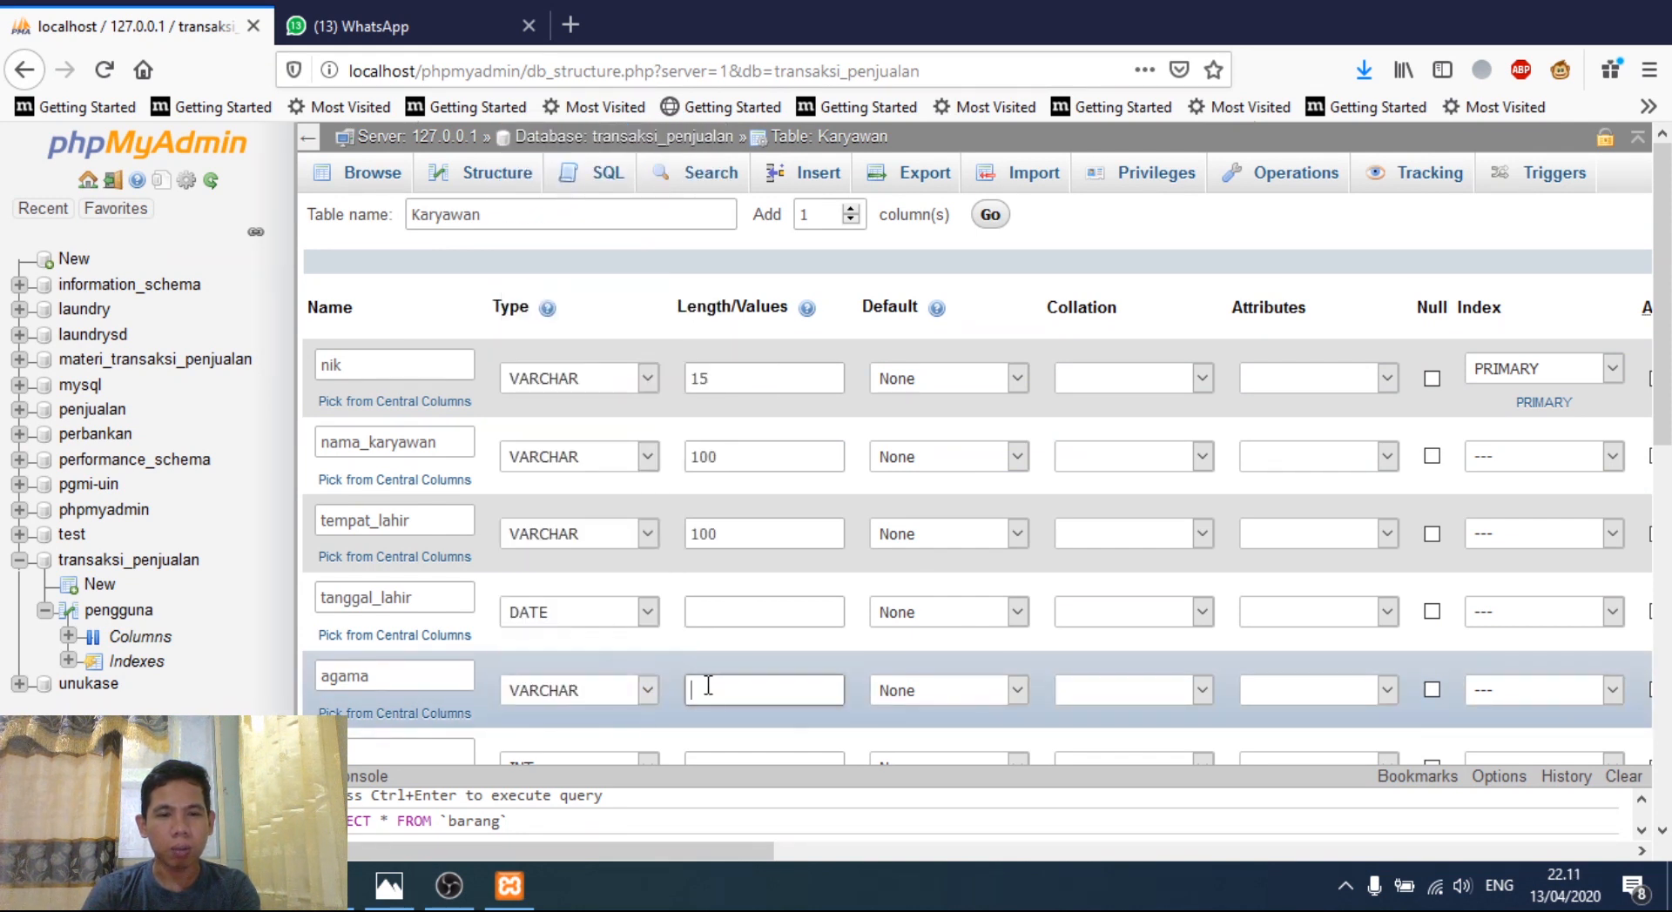
pyautogui.write('15')
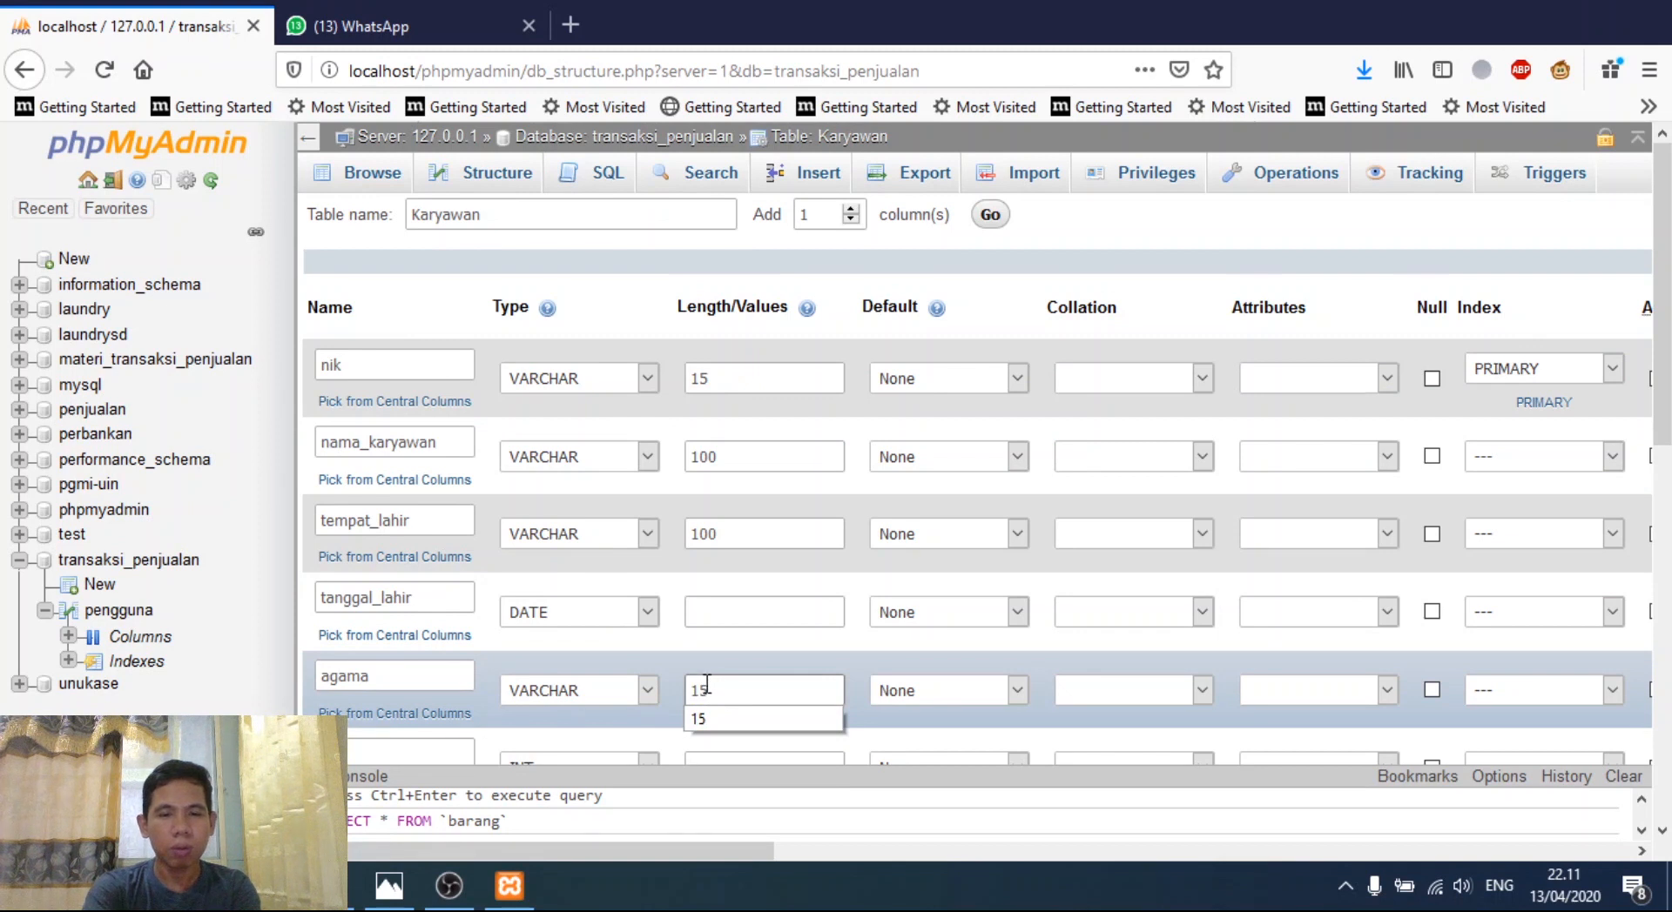
pyautogui.scroll(-5, 707, 686)
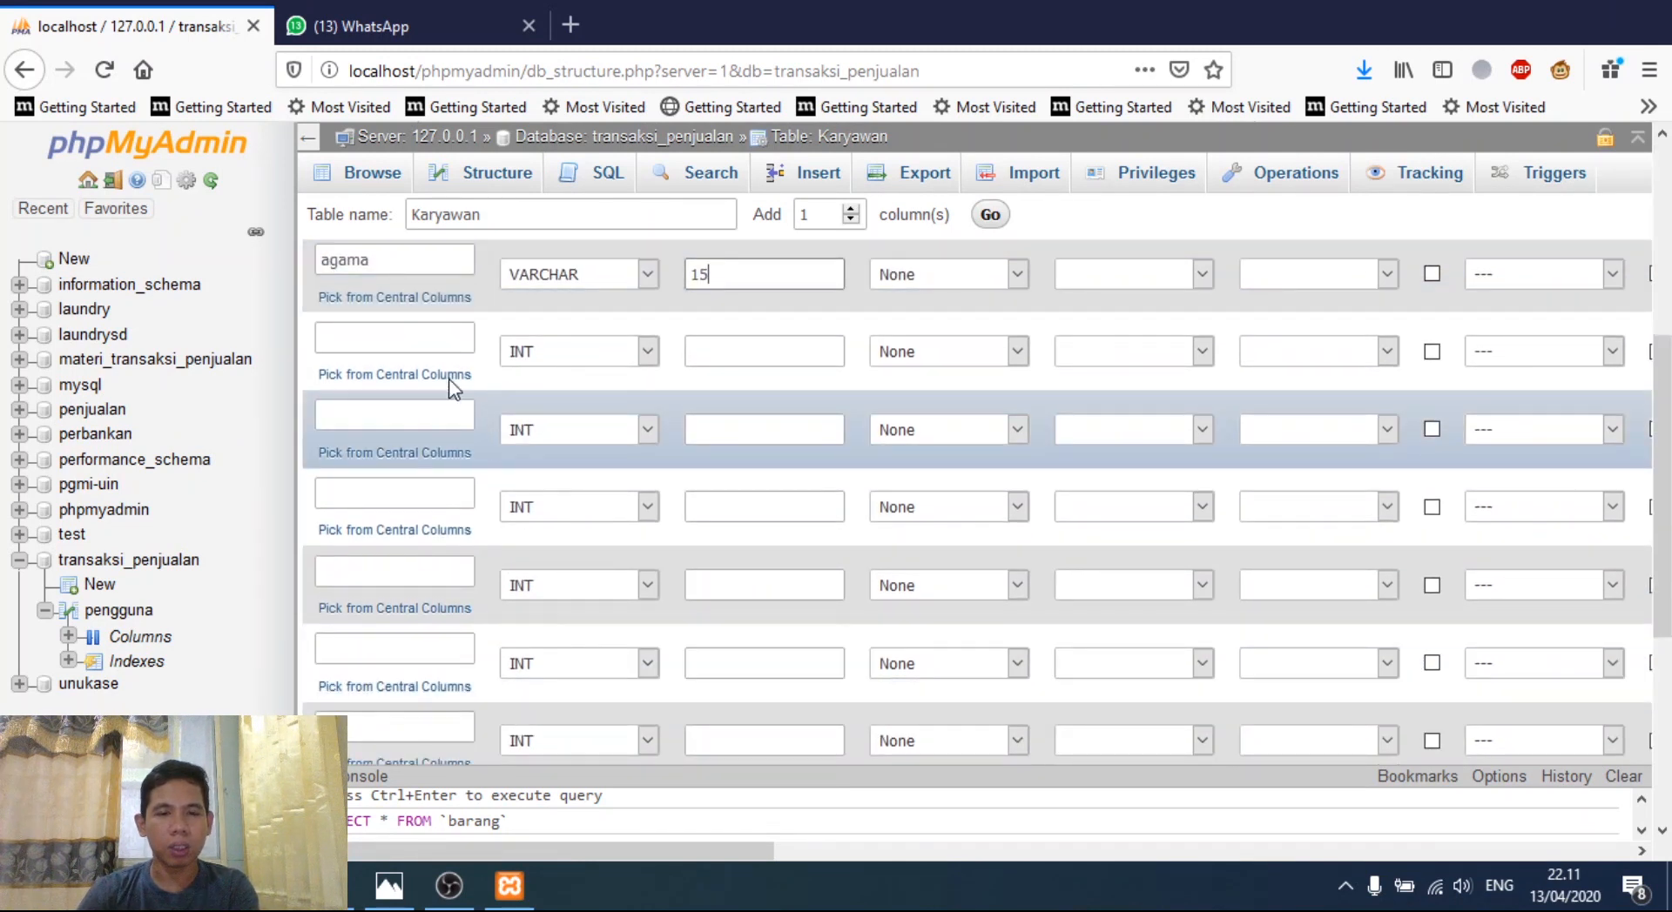
# - Add a jenis_kelamin column as VARCHAR with length 15
pyautogui.click(442, 337)
pyautogui.write('jeni')
pyautogui.write('elamin')
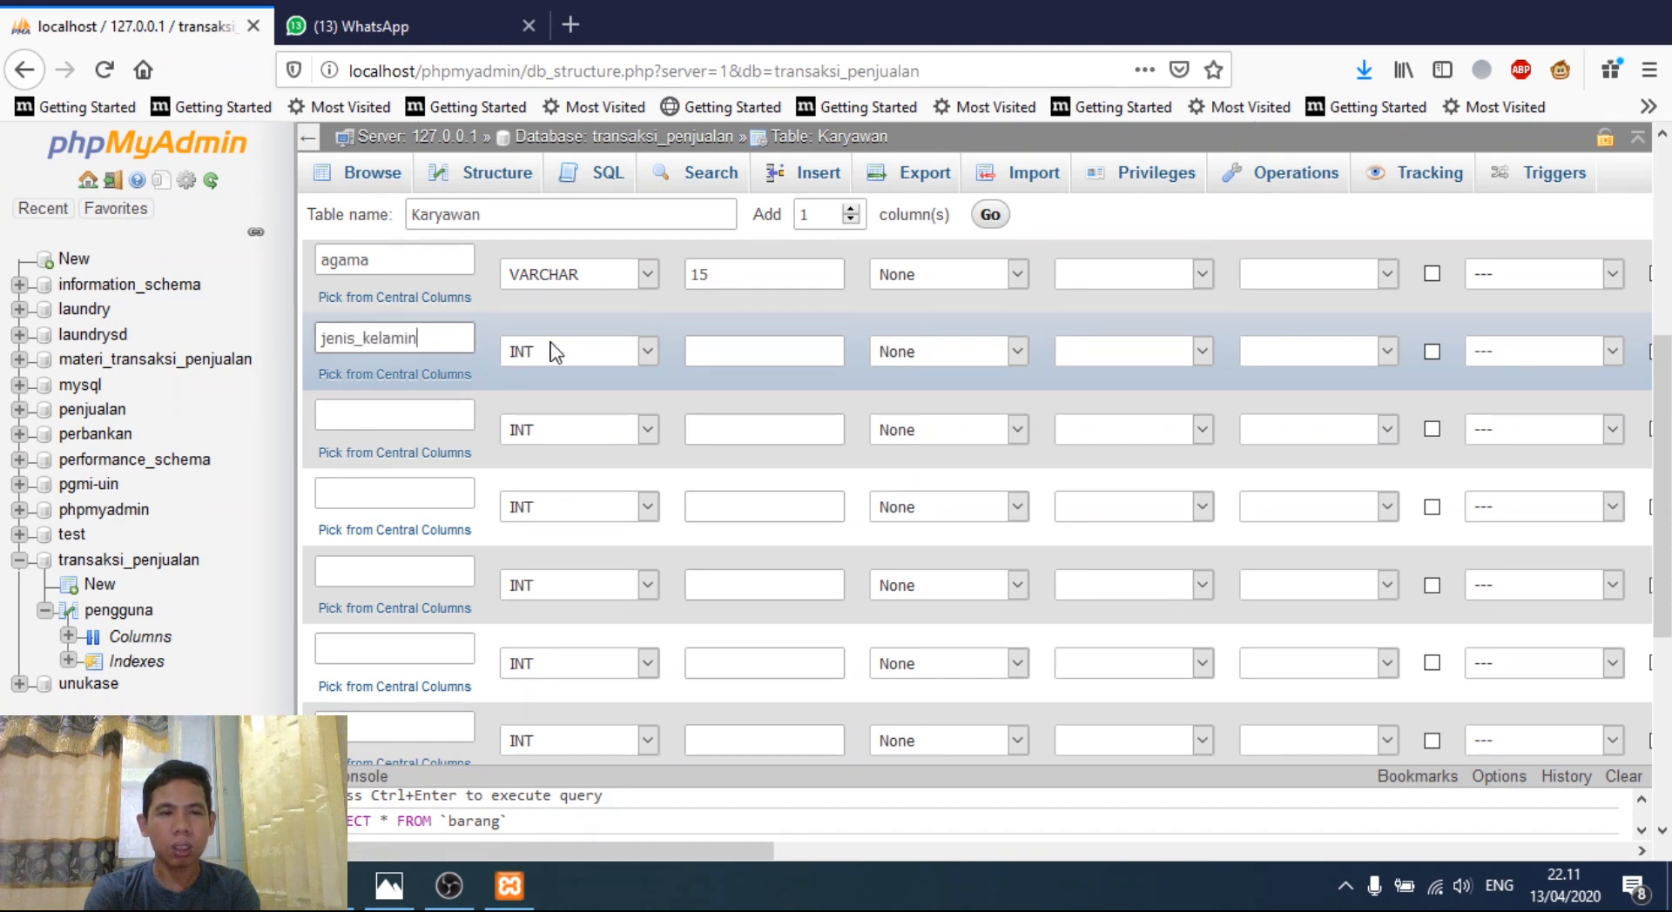
pyautogui.click(575, 349)
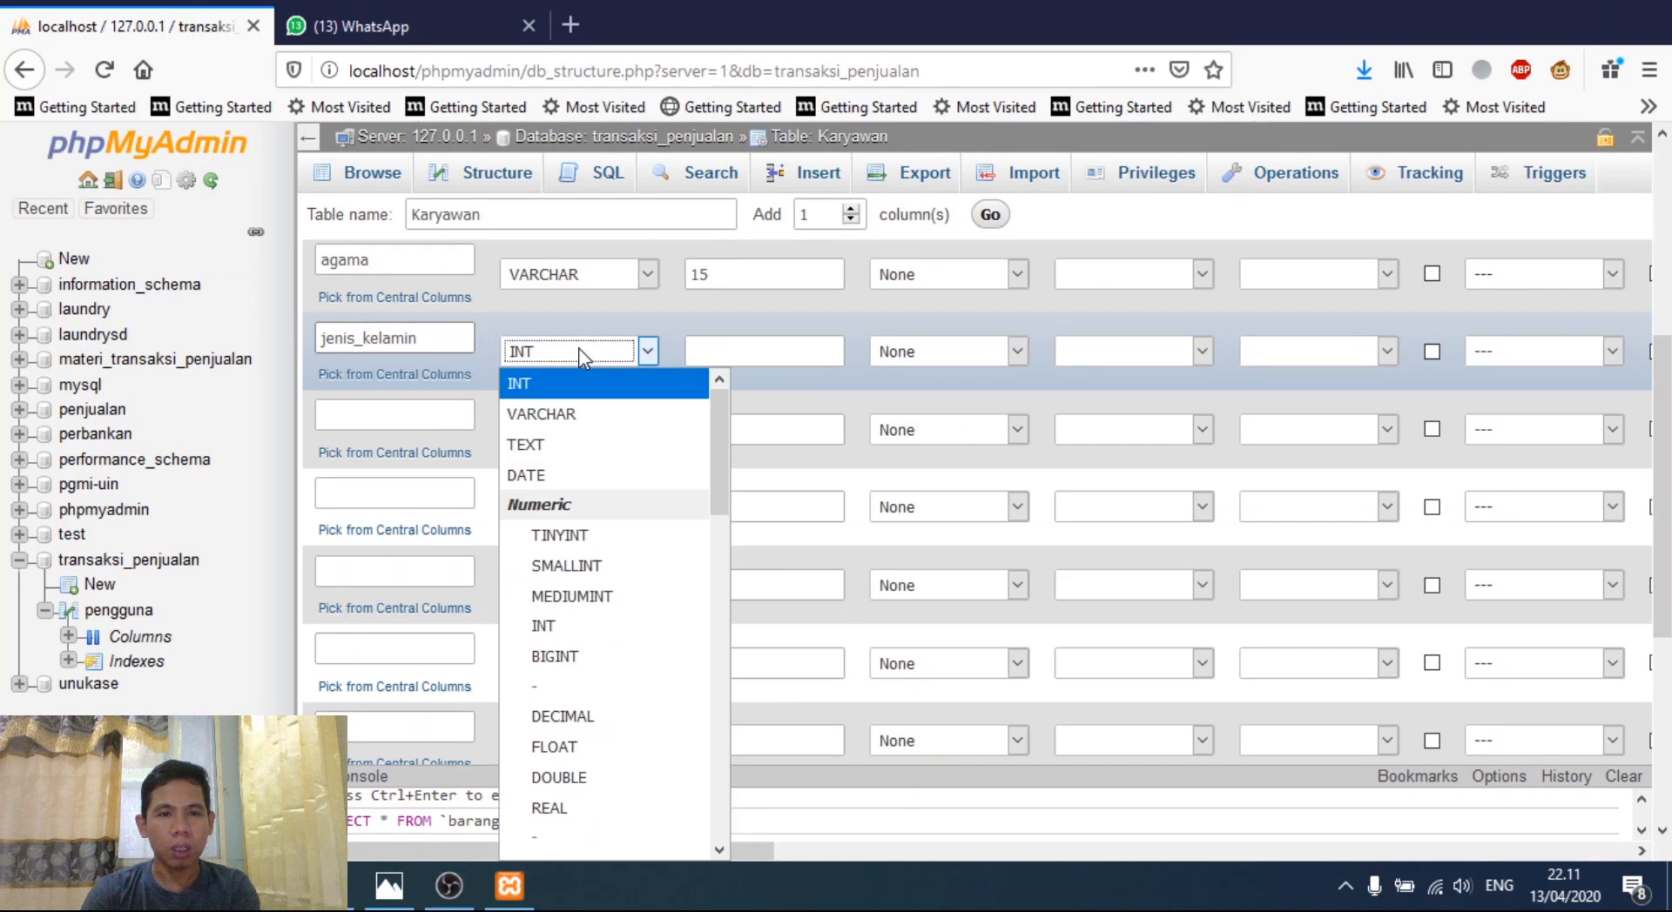
pyautogui.click(580, 413)
pyautogui.click(782, 354)
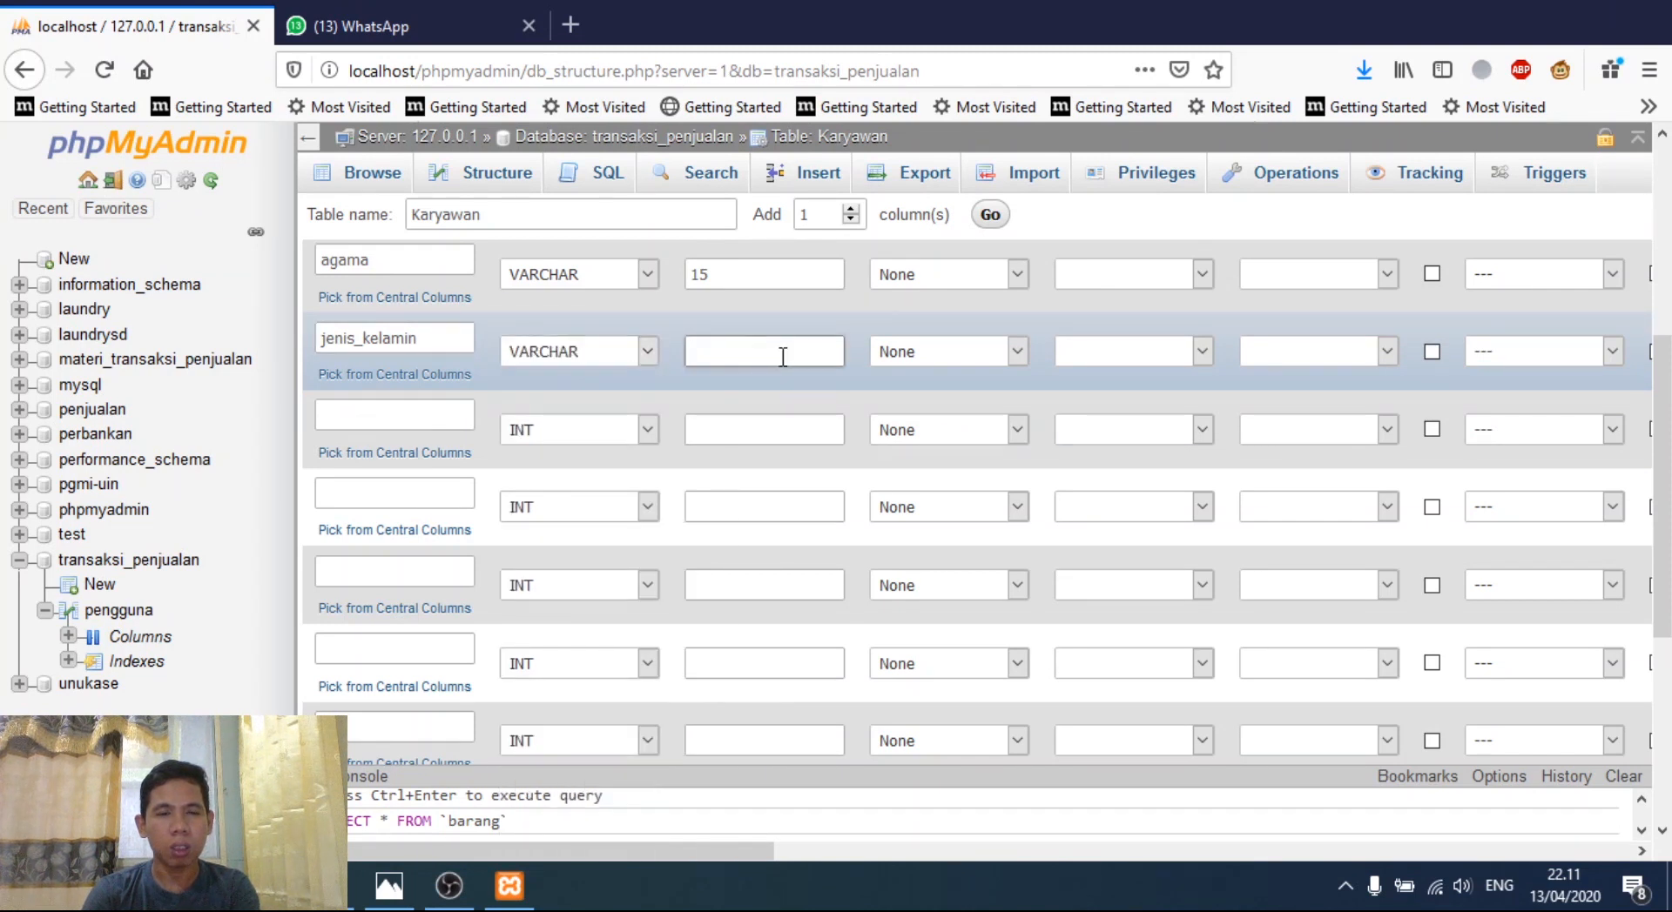
pyautogui.write('15')
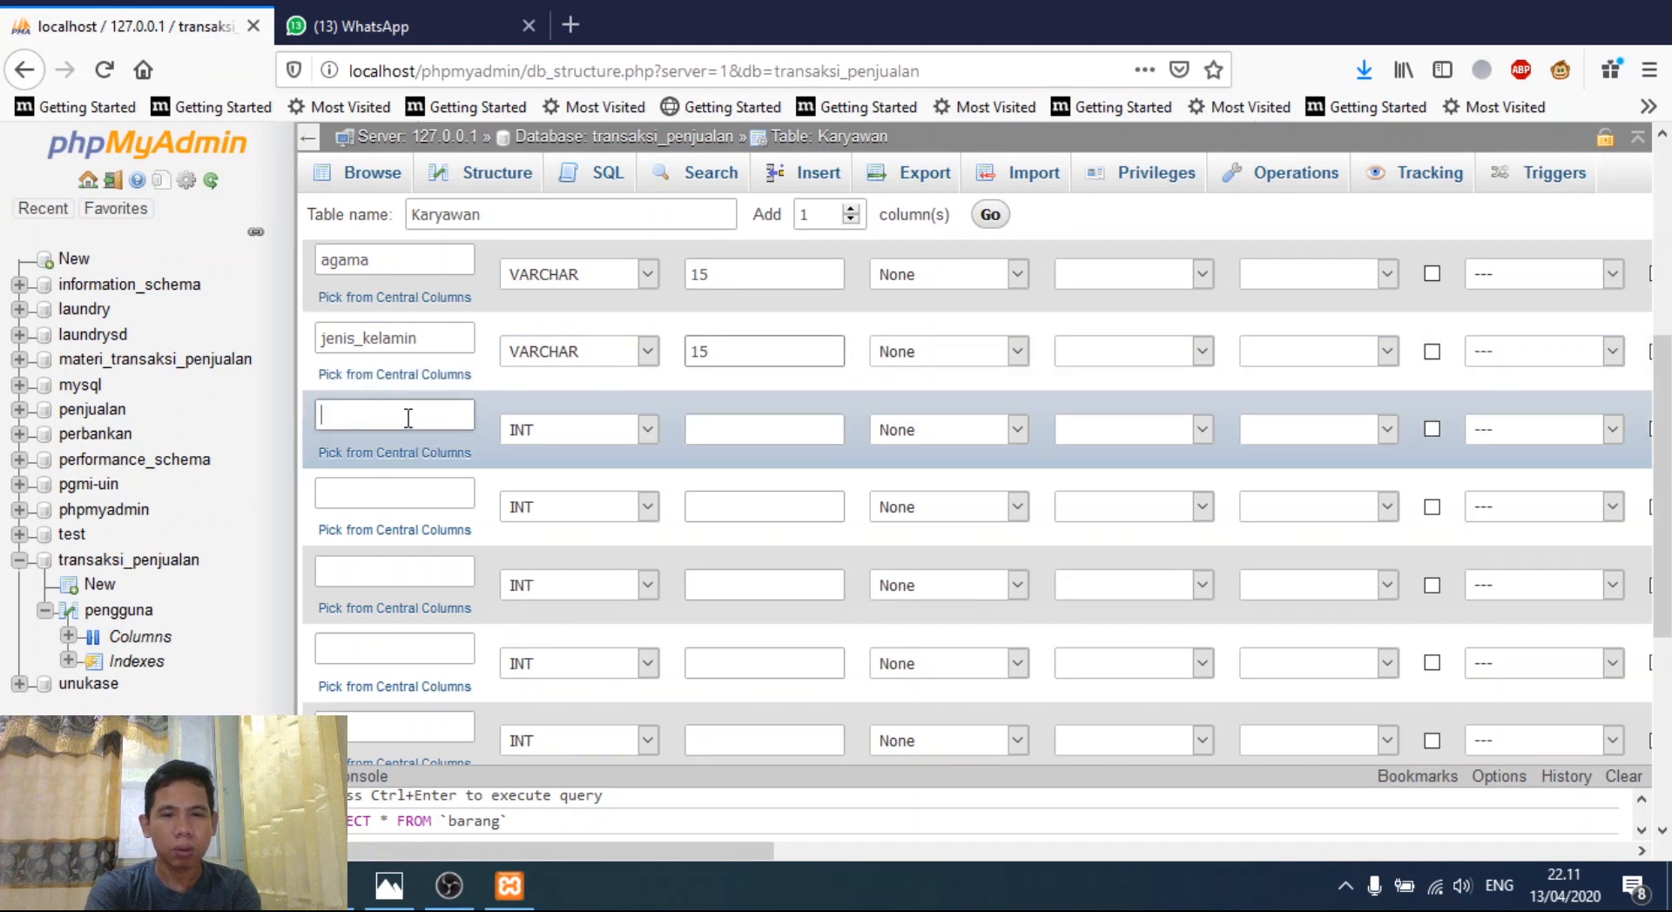
pyautogui.write('lamat')
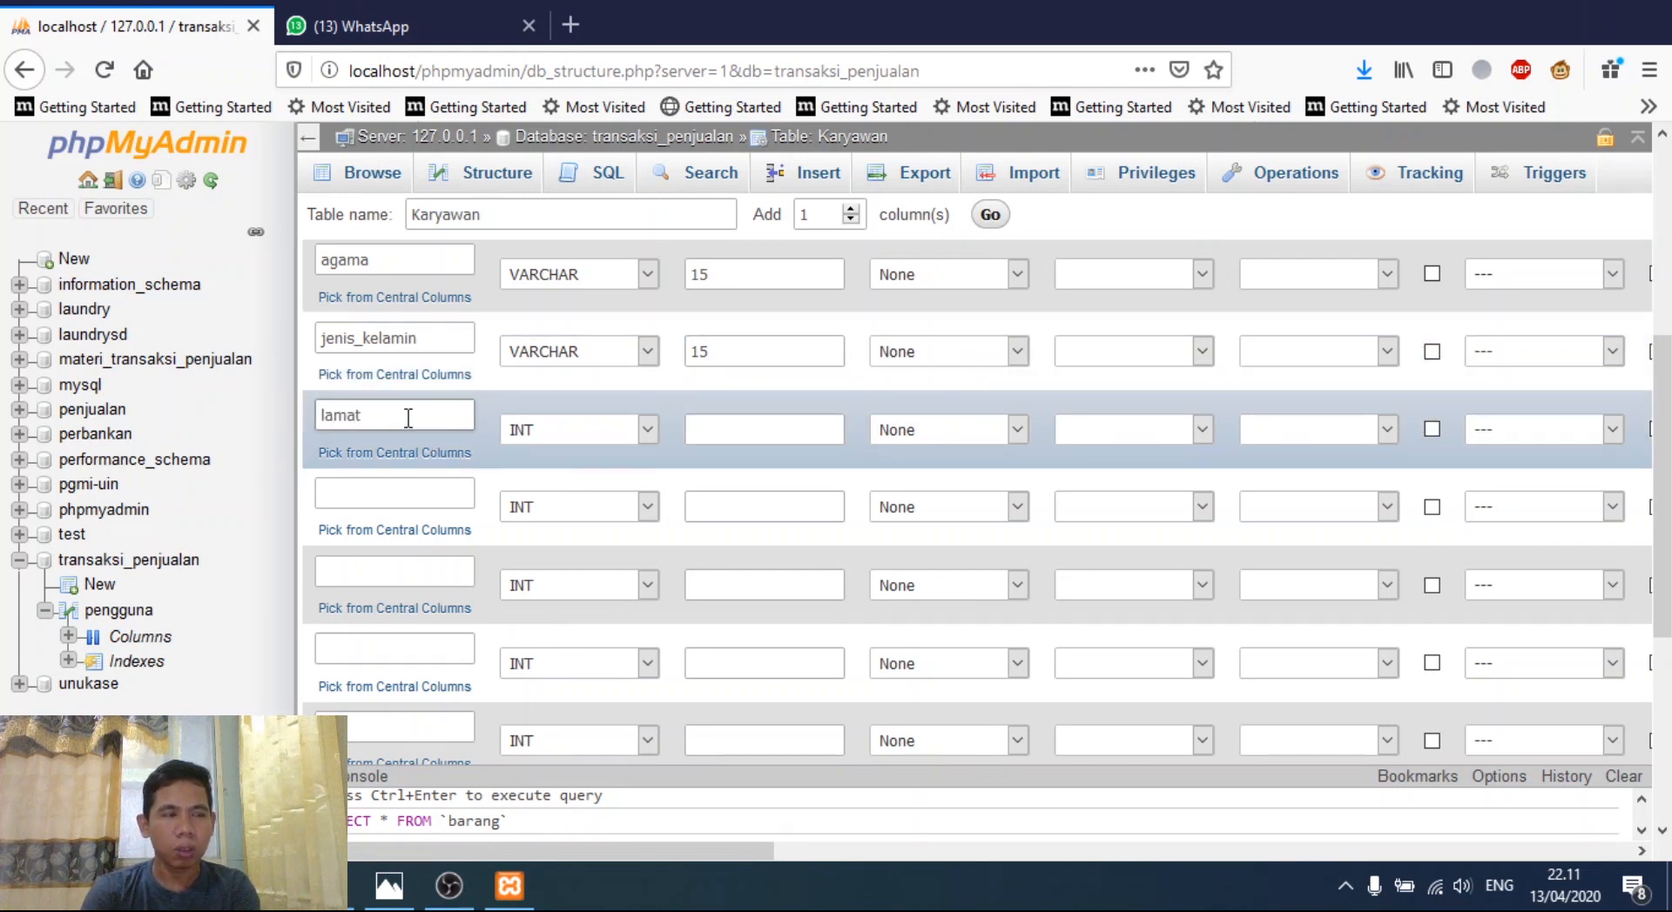
# - Add an alamat column as VARCHAR with length 200
pyautogui.press('BackSpace')
pyautogui.press('BackSpace')
pyautogui.press('BackSpace')
pyautogui.press('BackSpace')
pyautogui.press('BackSpace')
pyautogui.write('alamat')
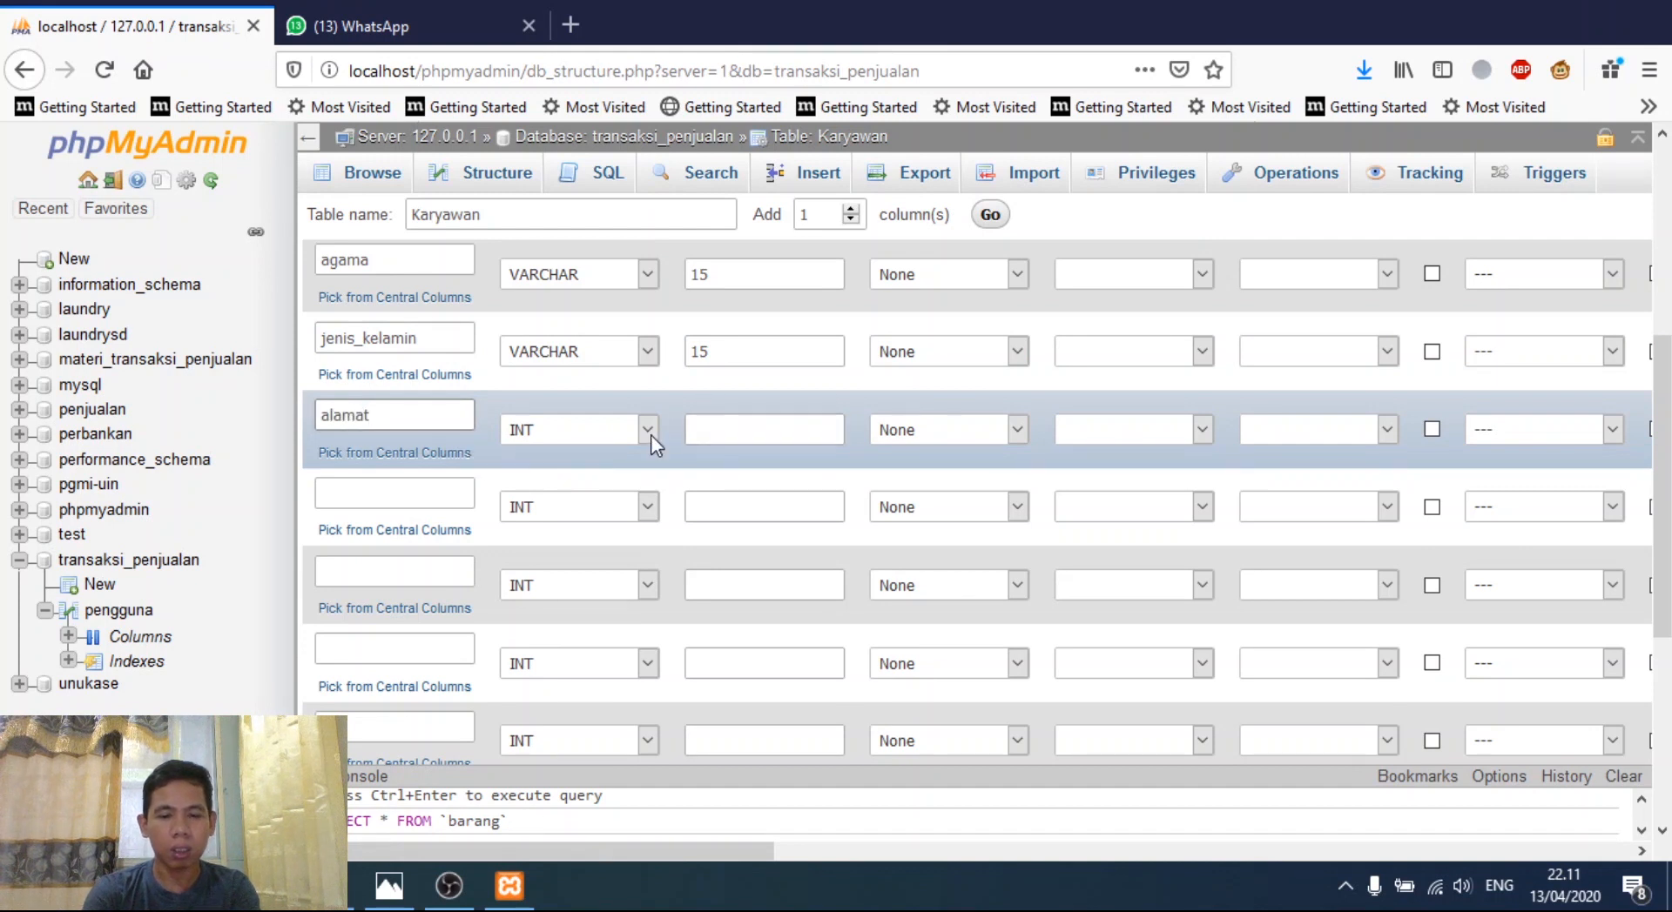
pyautogui.click(646, 436)
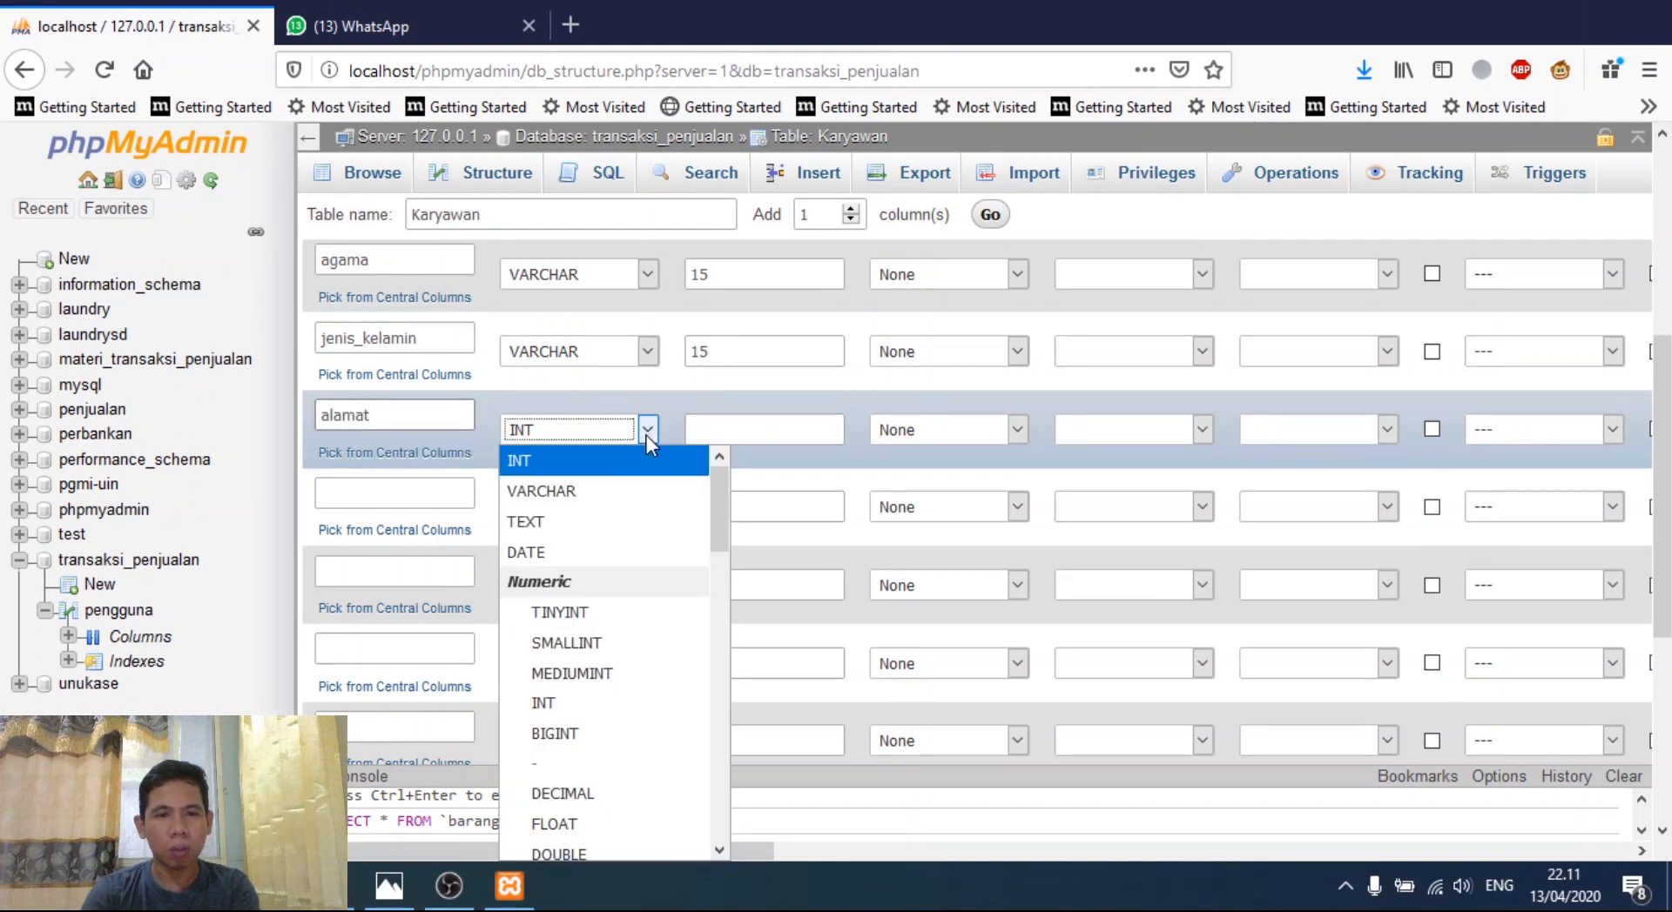
pyautogui.click(604, 490)
pyautogui.click(730, 431)
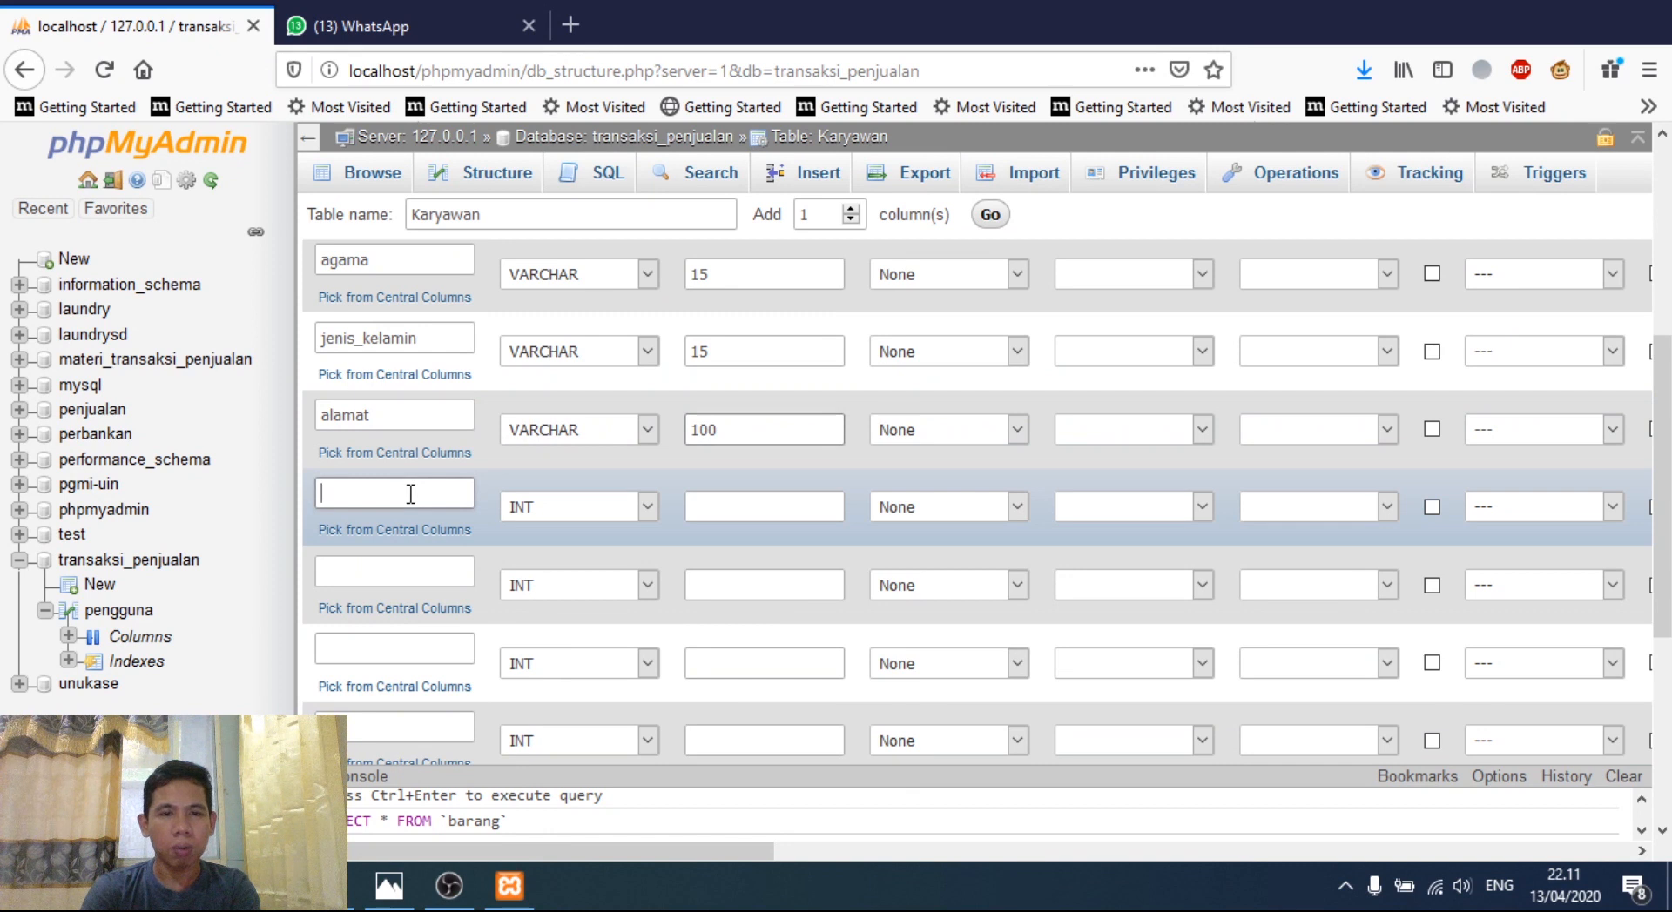
pyautogui.press('BackSpace')
pyautogui.press('BackSpace')
pyautogui.press('BackSpace')
pyautogui.write('200')
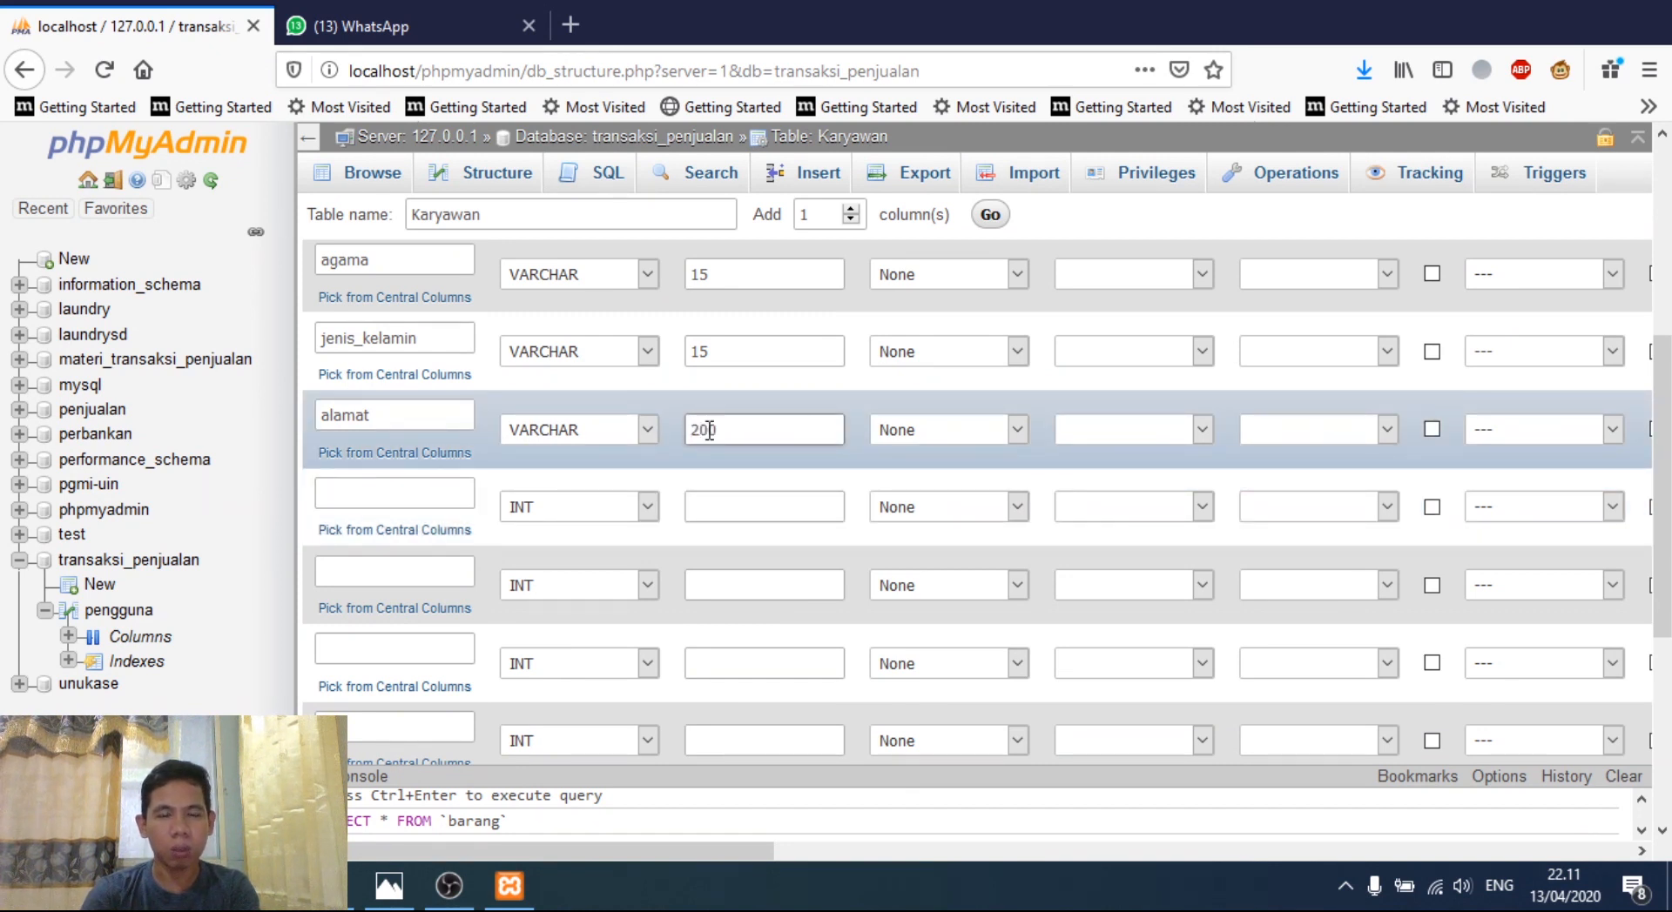
# - Start naming the next column kode_pos
pyautogui.click(418, 492)
pyautogui.write('kdo')
pyautogui.press('BackSpace')
pyautogui.press('BackSpace')
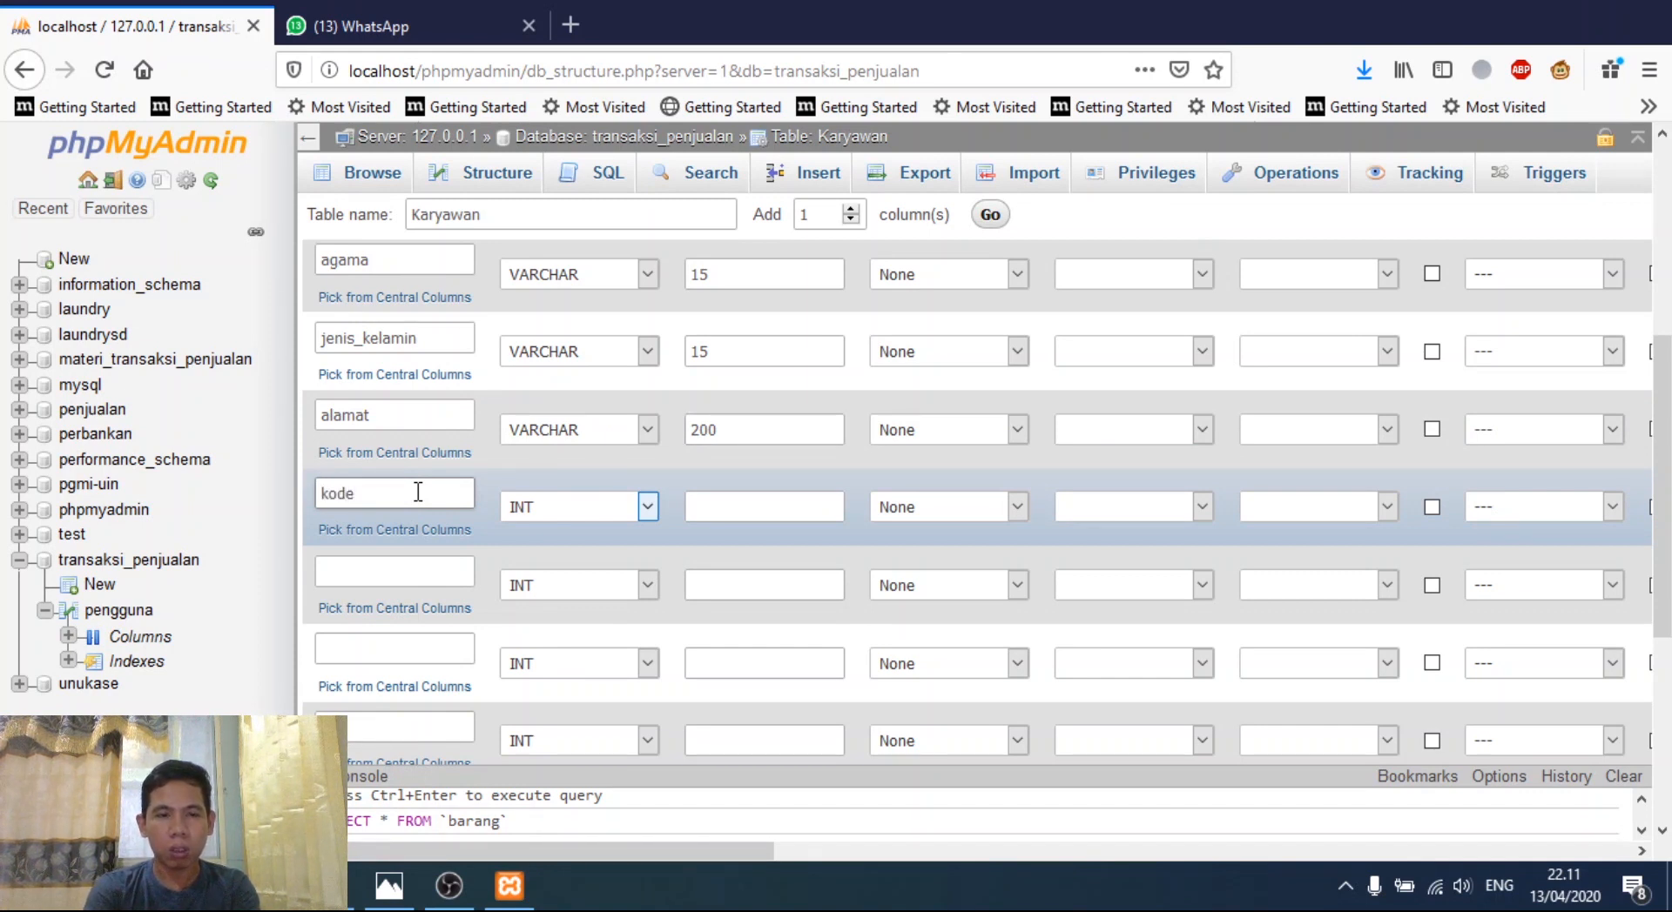
# - Finish kode_pos as an INT column and add telp as VARCHAR 15
pyautogui.write('ode_pos')
pyautogui.click(607, 508)
pyautogui.click(745, 504)
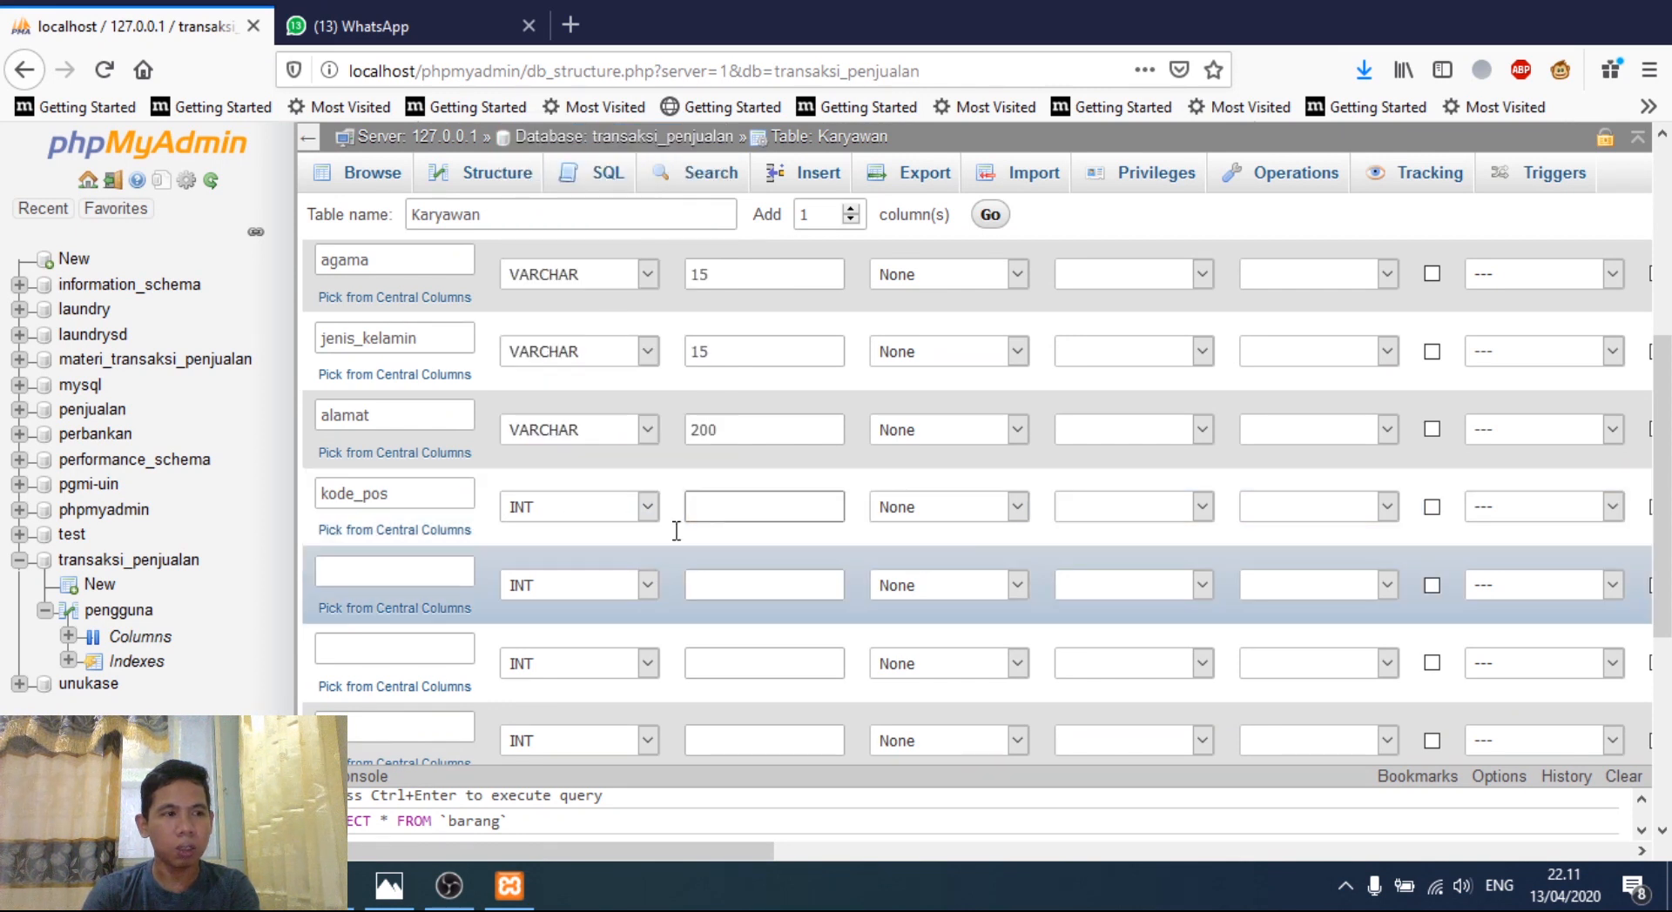
pyautogui.click(386, 571)
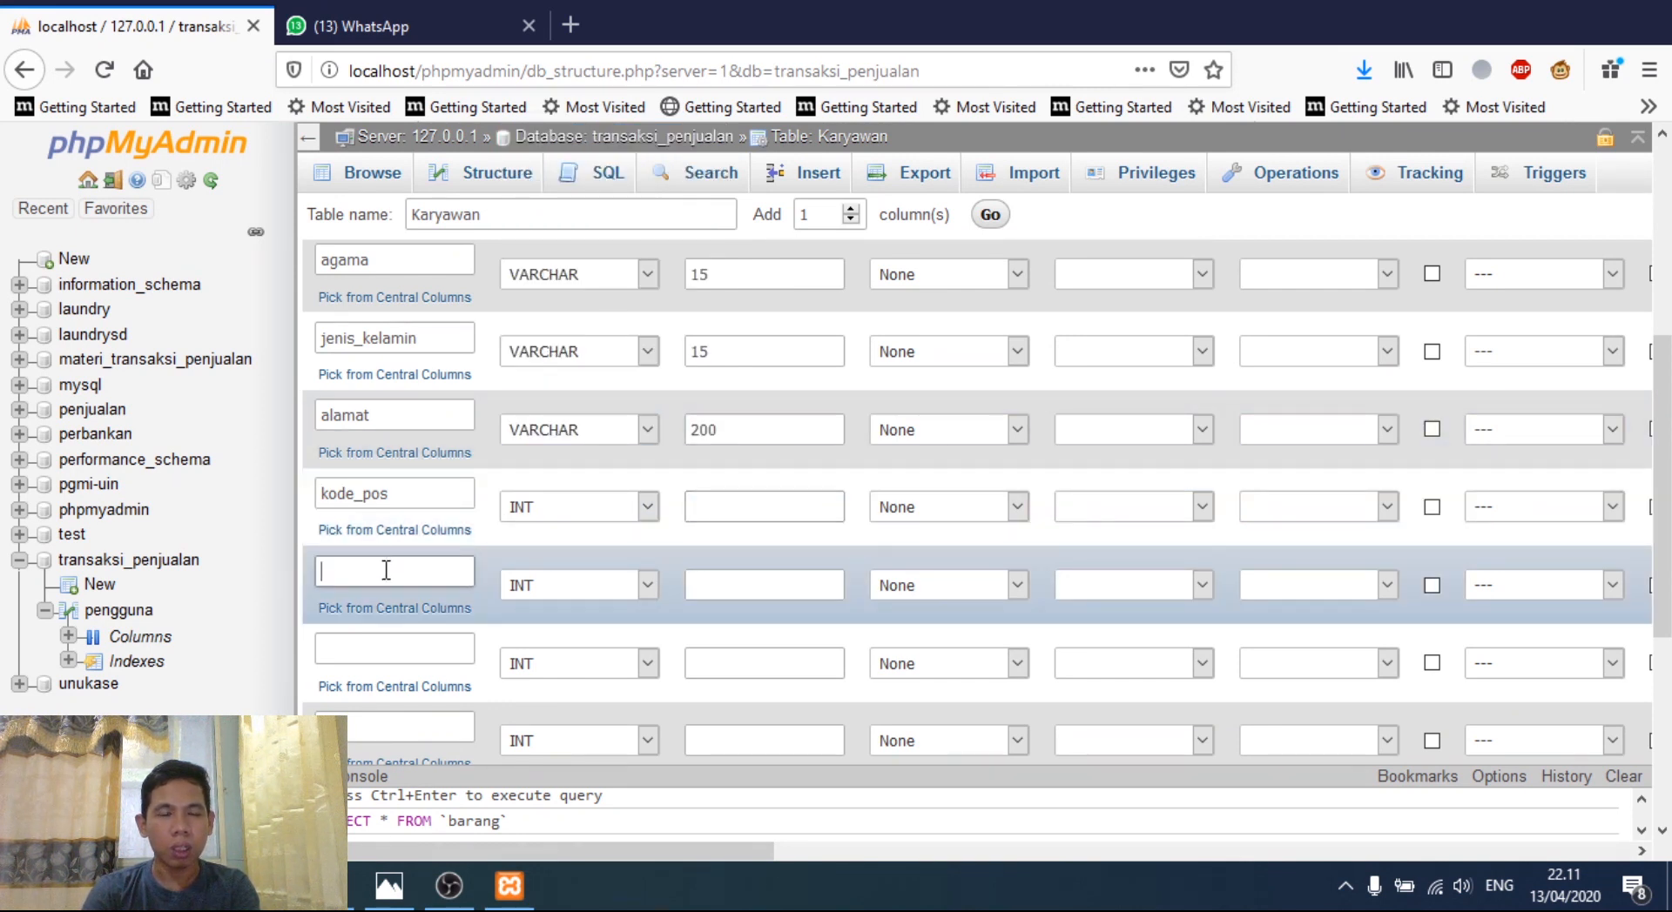
pyautogui.write('telp')
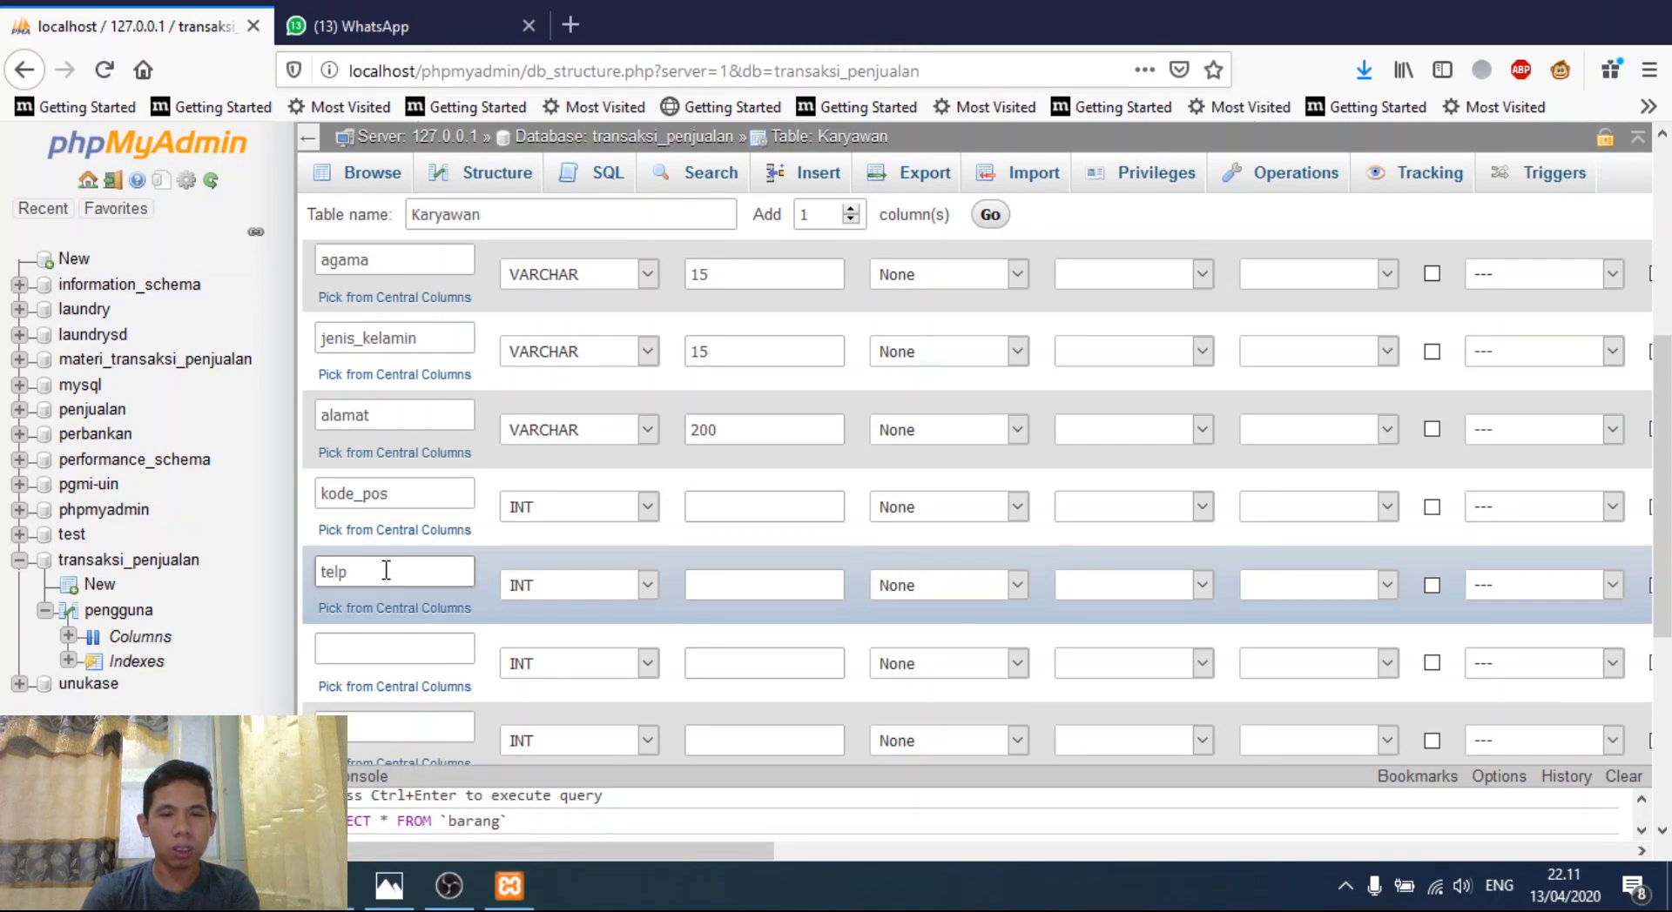
pyautogui.click(629, 583)
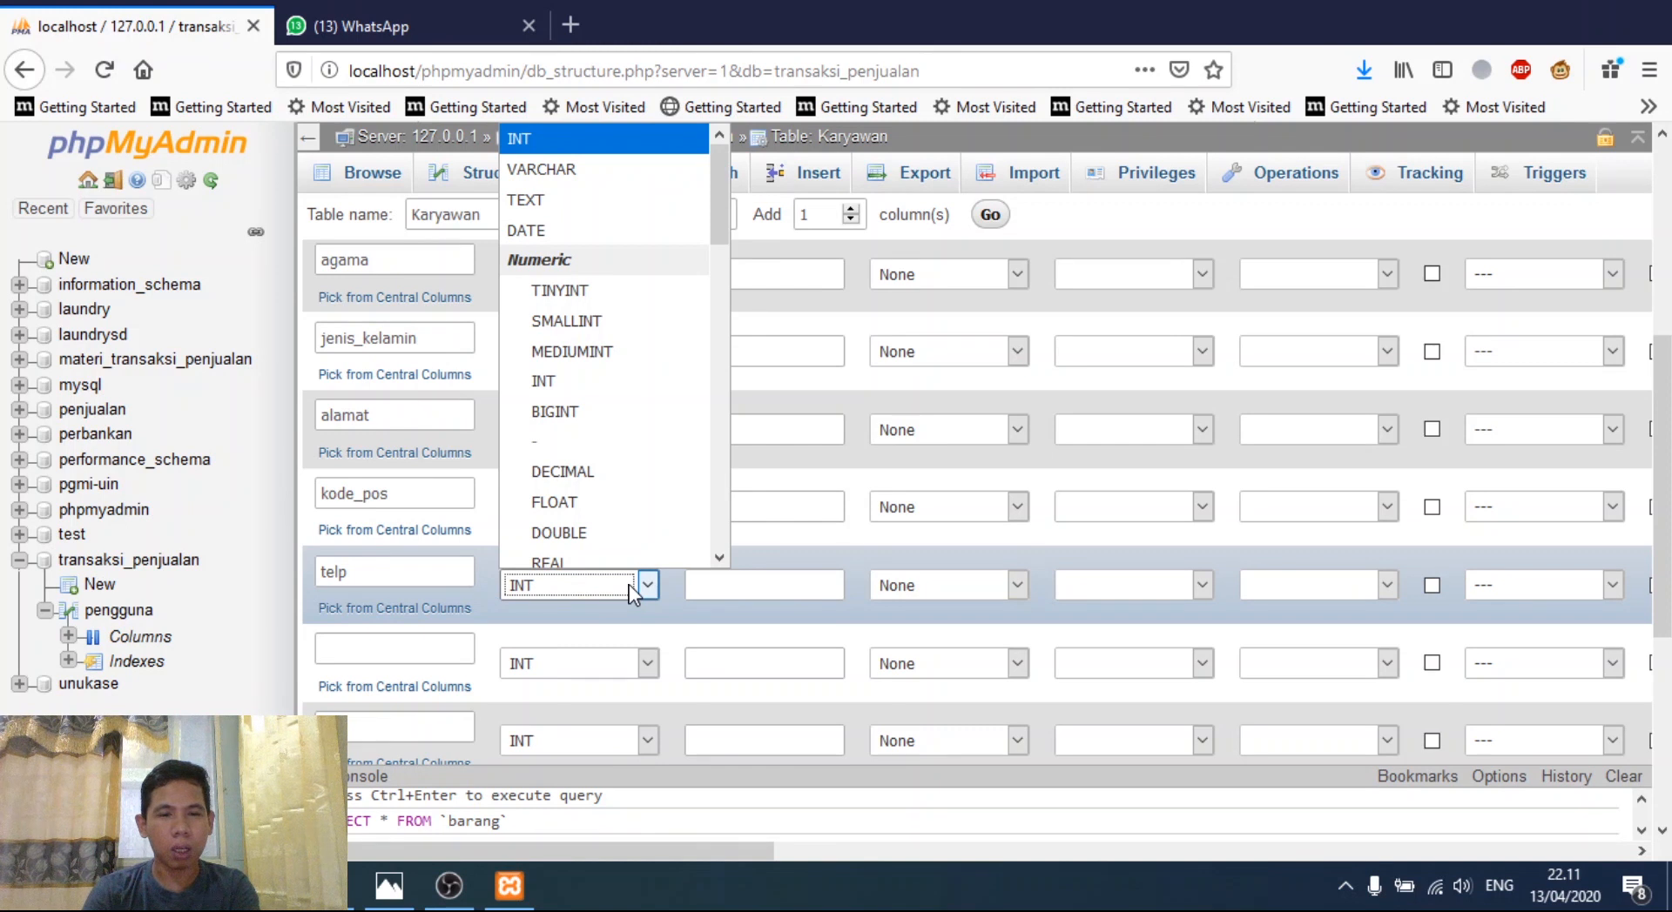
pyautogui.click(610, 171)
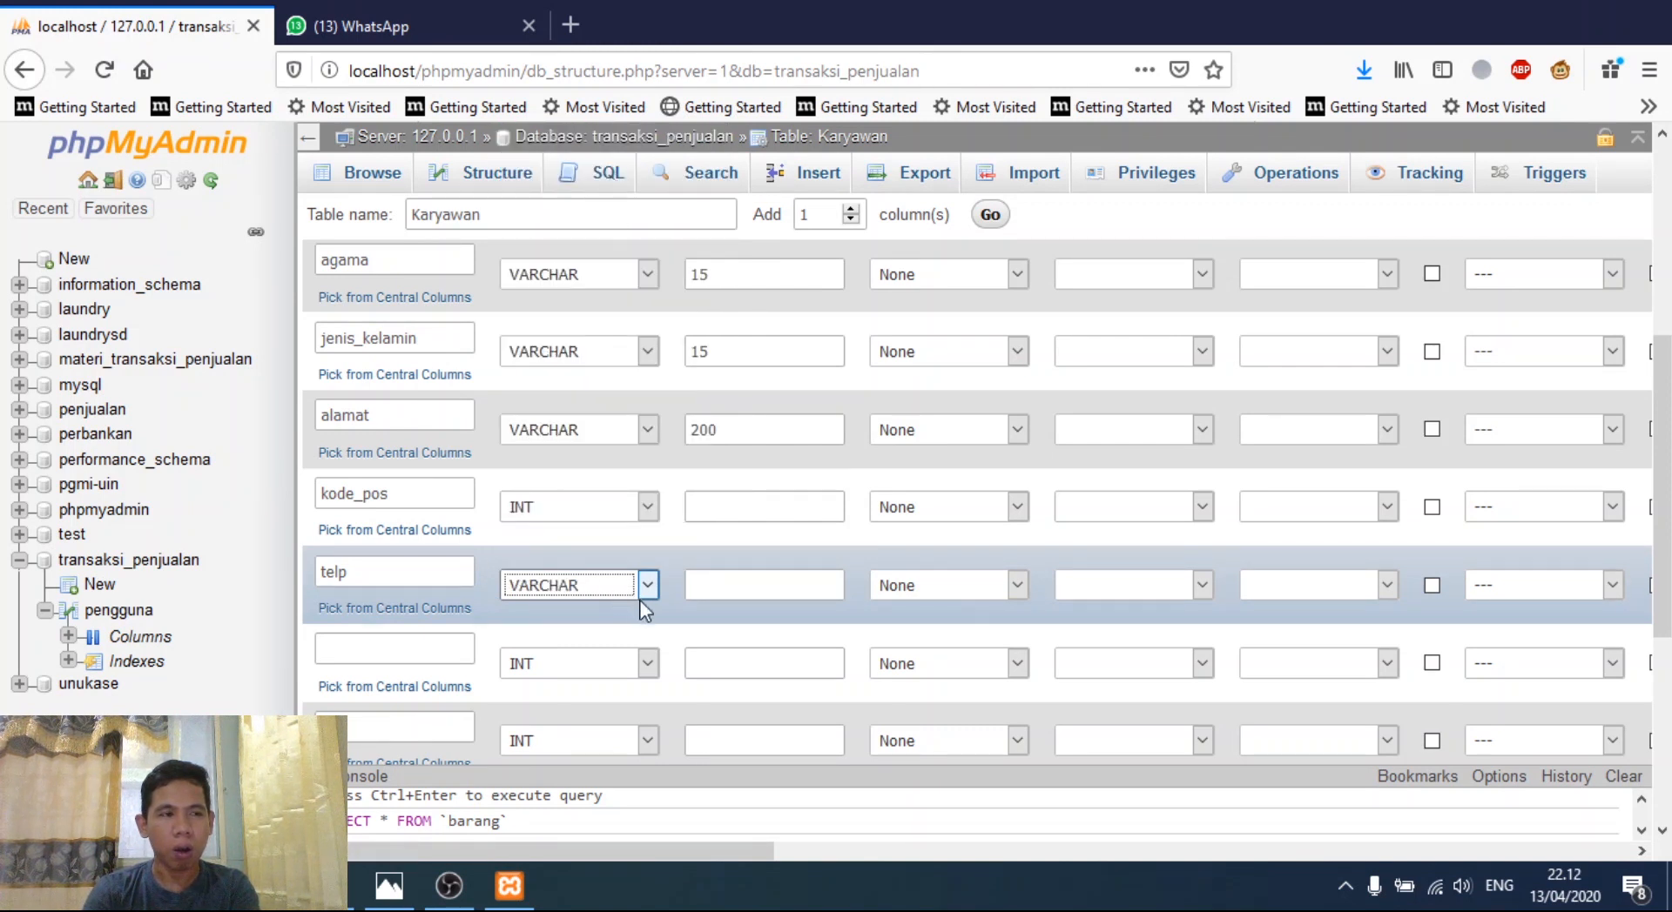
pyautogui.click(711, 590)
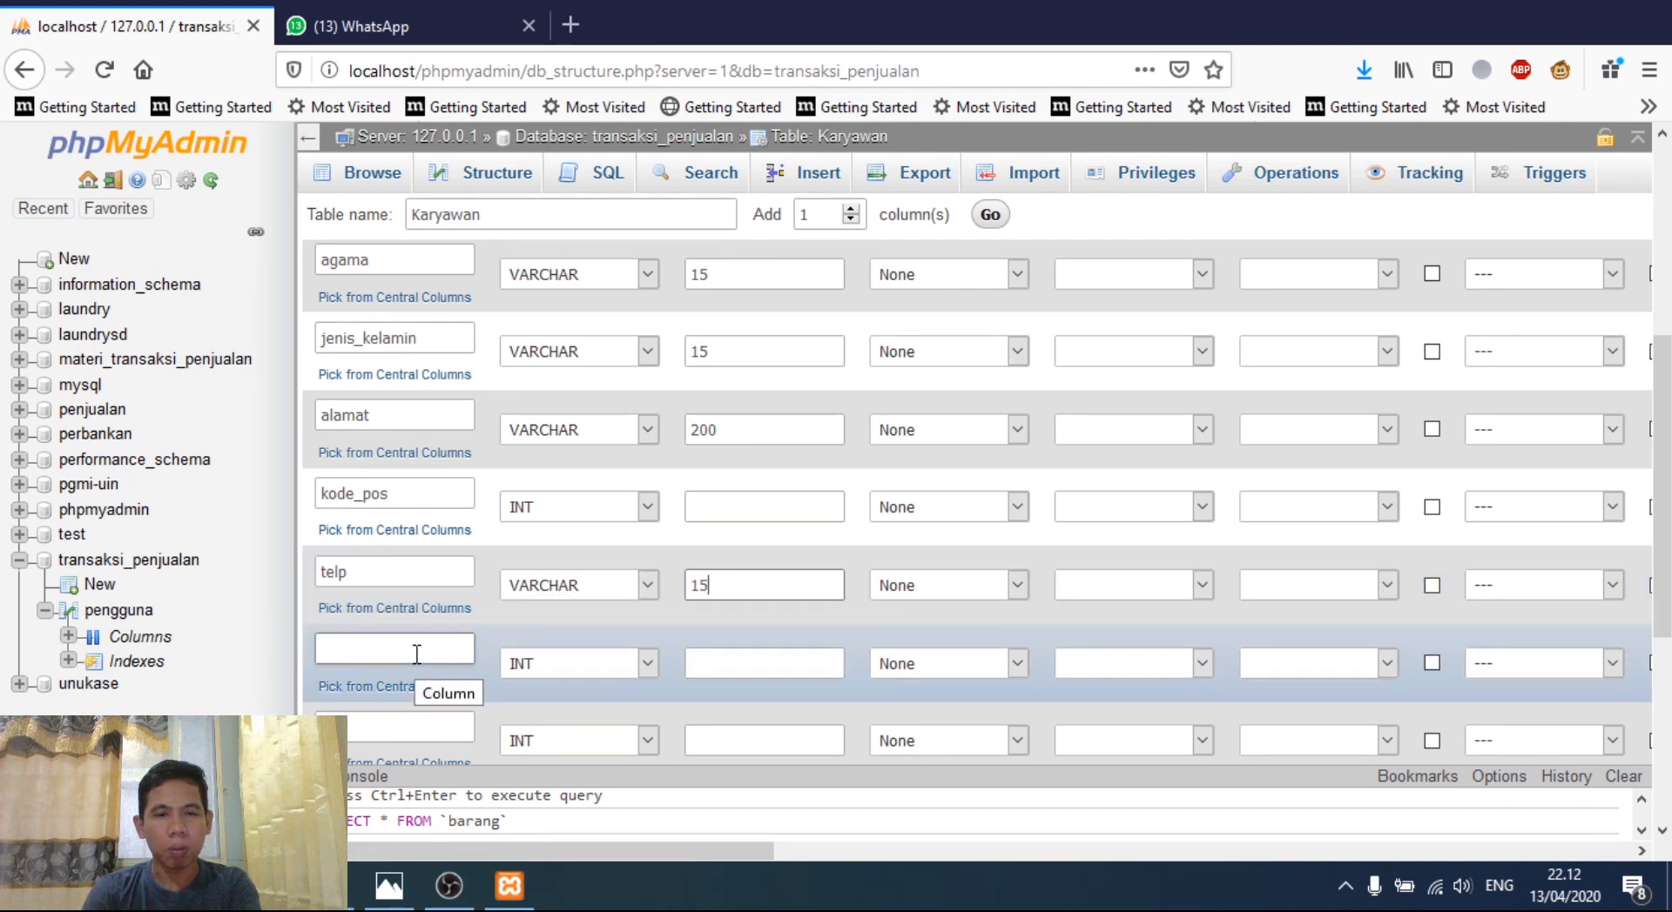
pyautogui.press('BackSpace')
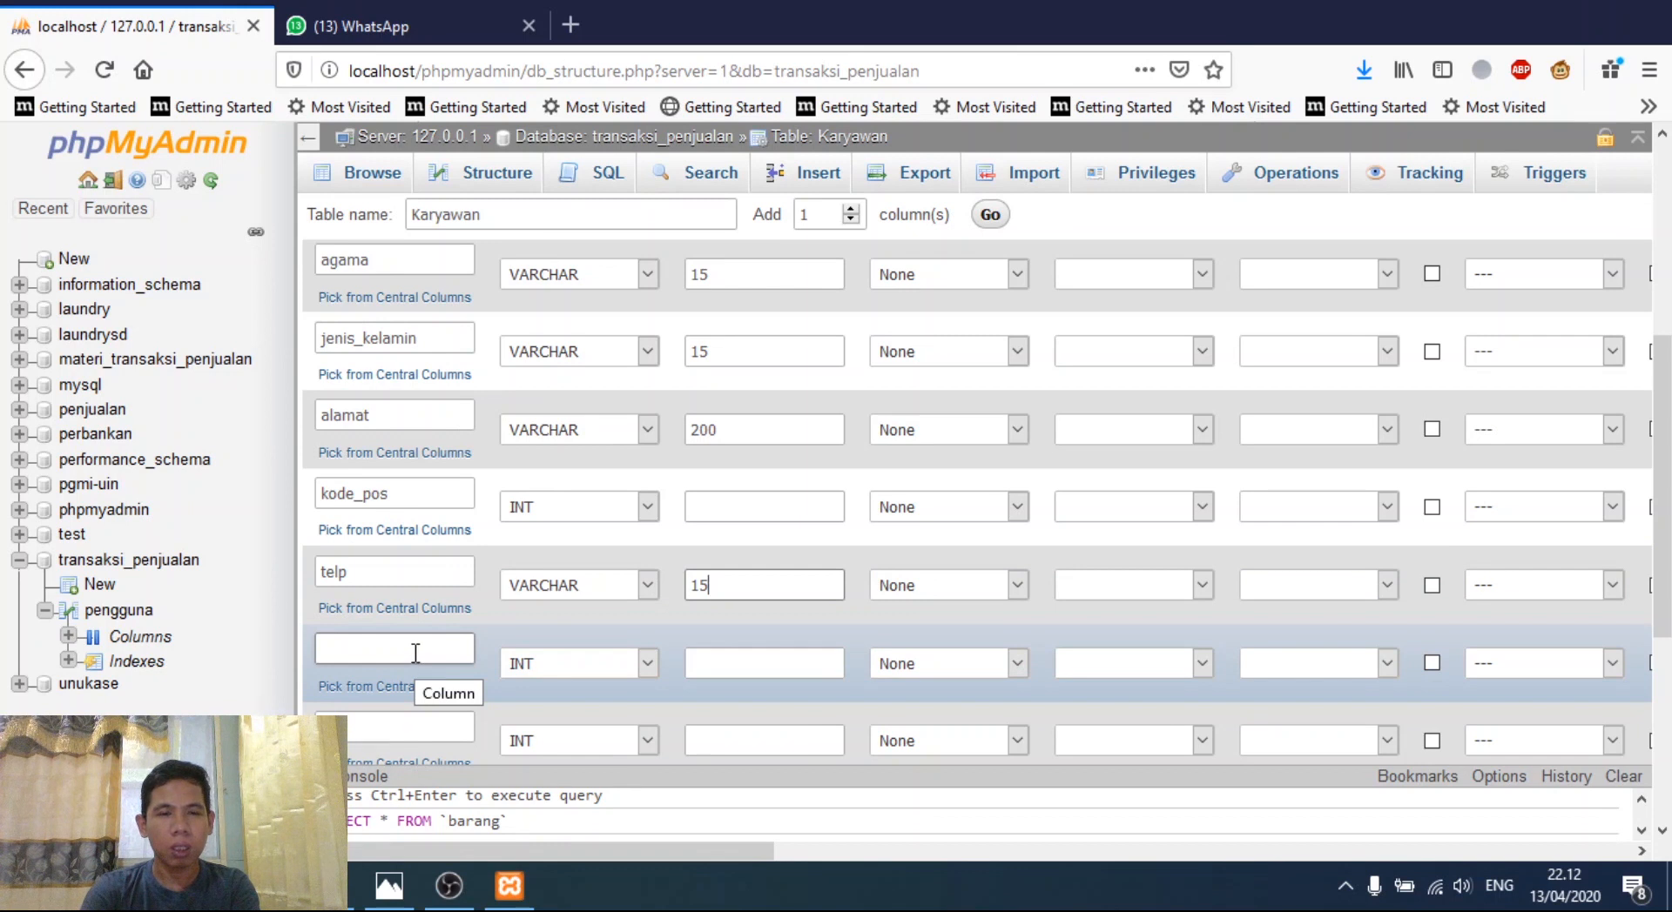
# - Add bidang_kerja as VARCHAR 100 and tanggal_masuk_kerja as DATE
pyautogui.click(393, 655)
pyautogui.write('bidang_')
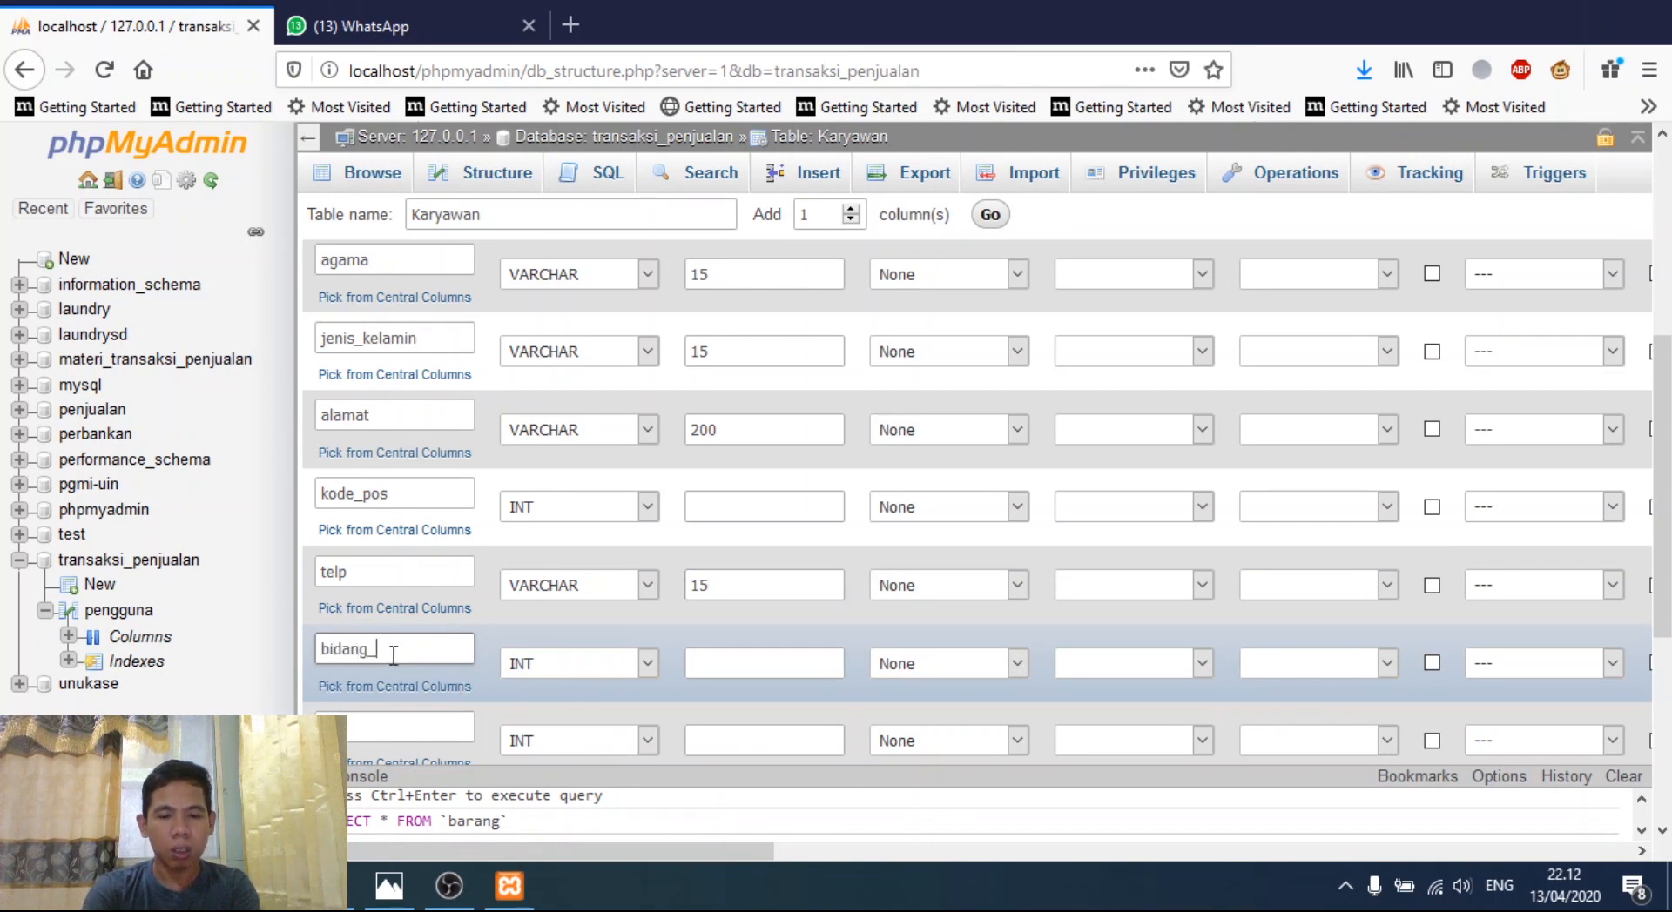
pyautogui.write('kerja')
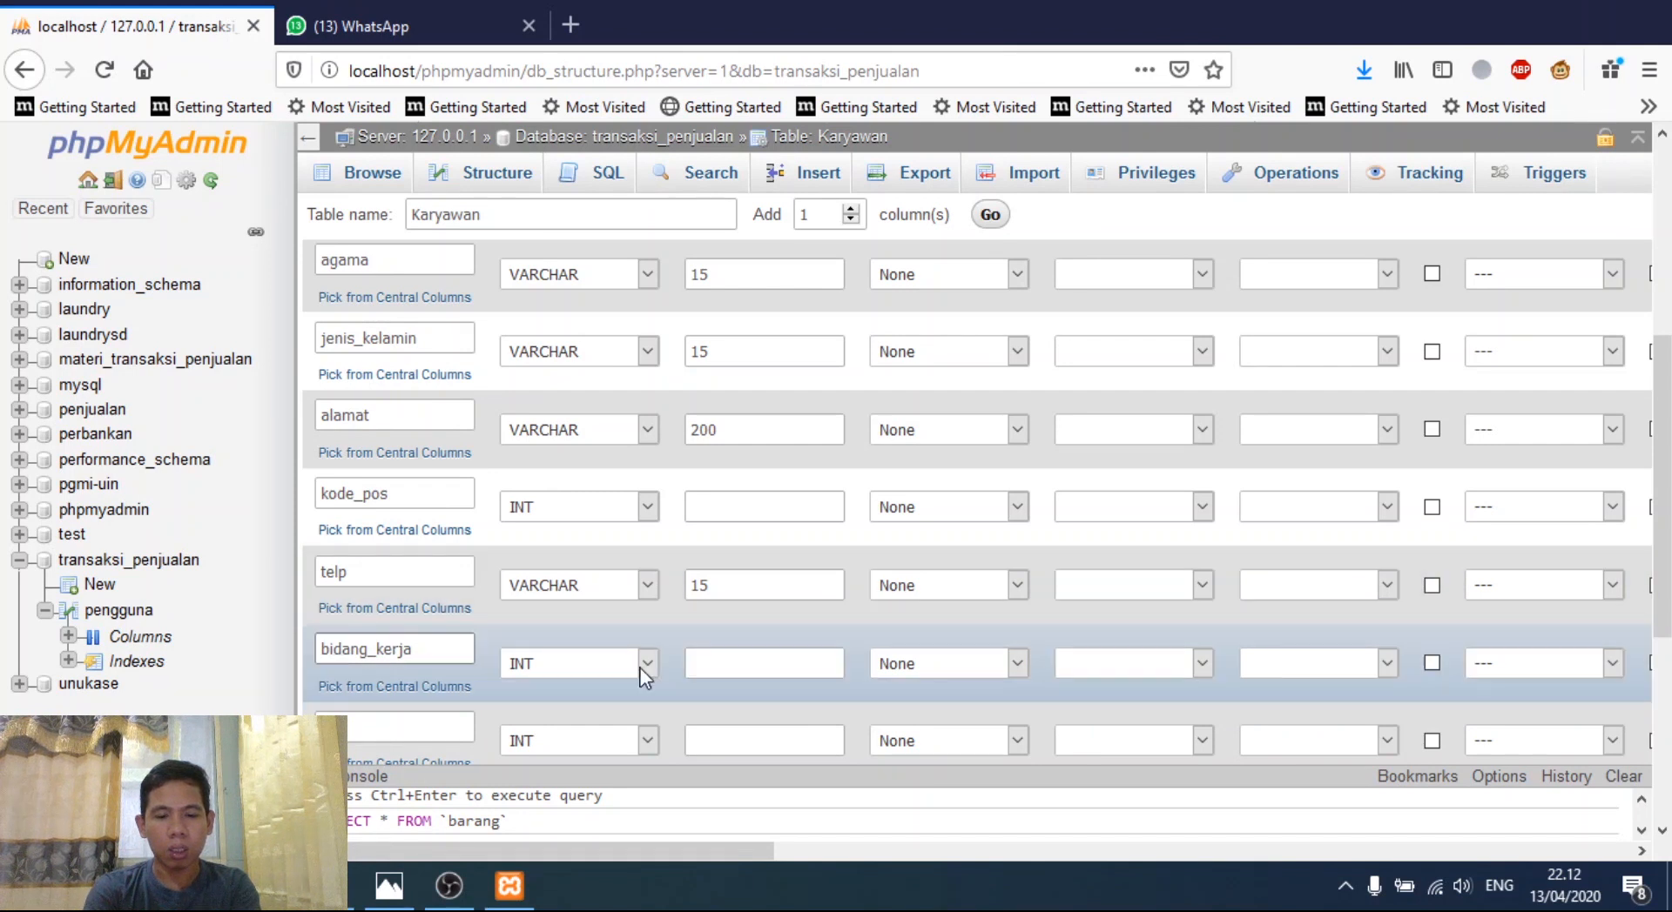
pyautogui.click(640, 667)
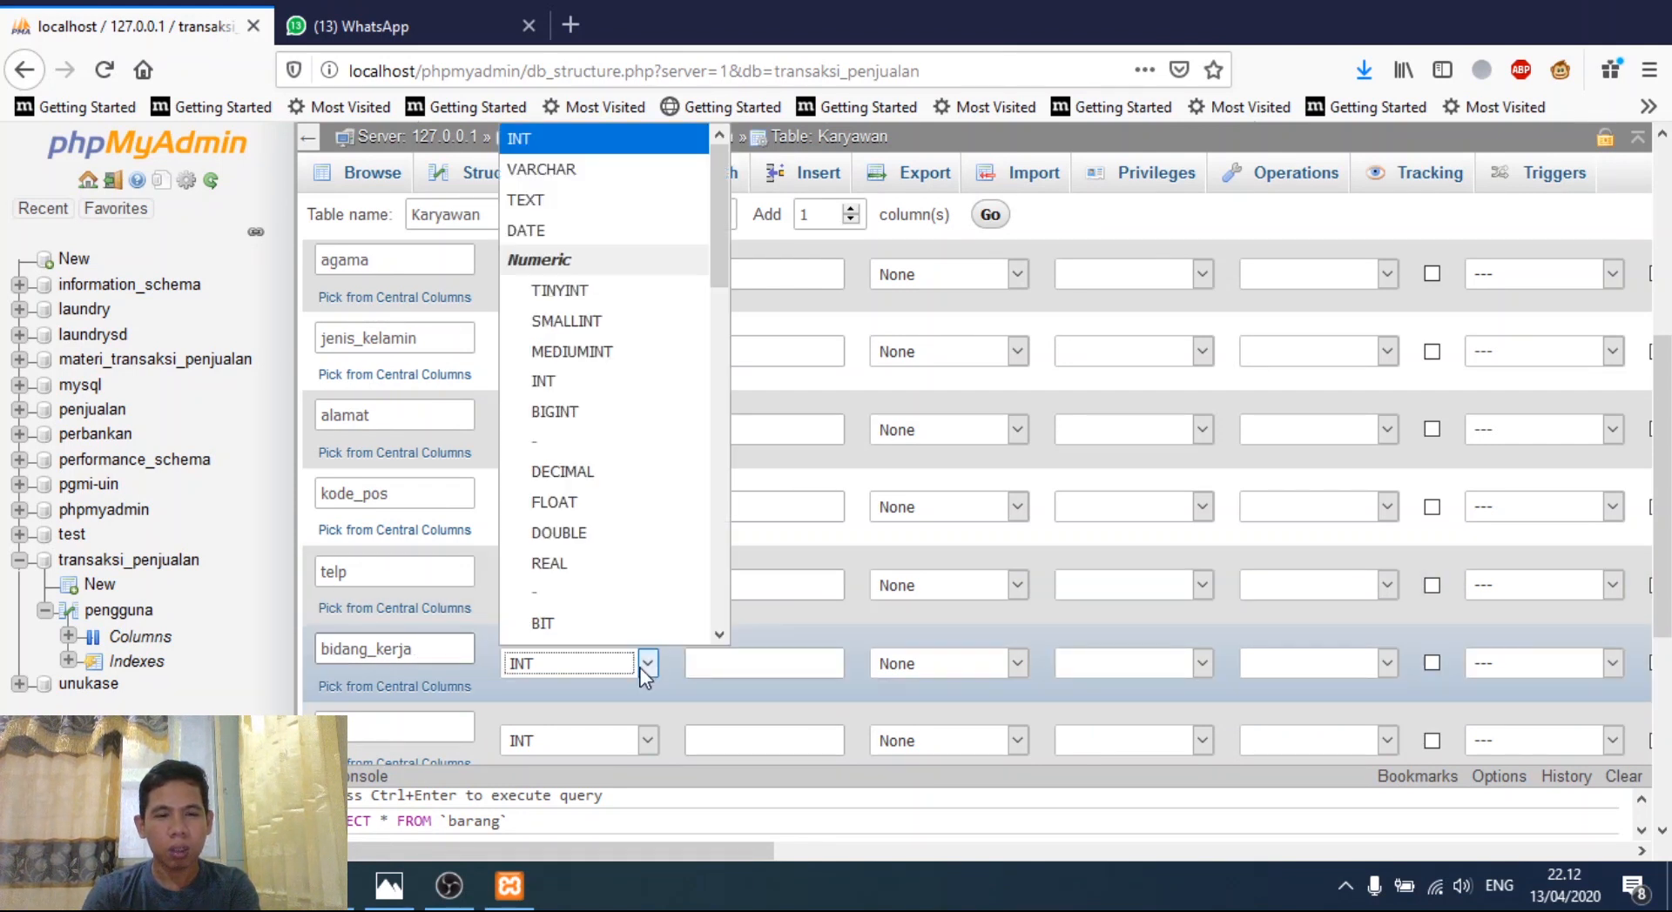
pyautogui.click(600, 165)
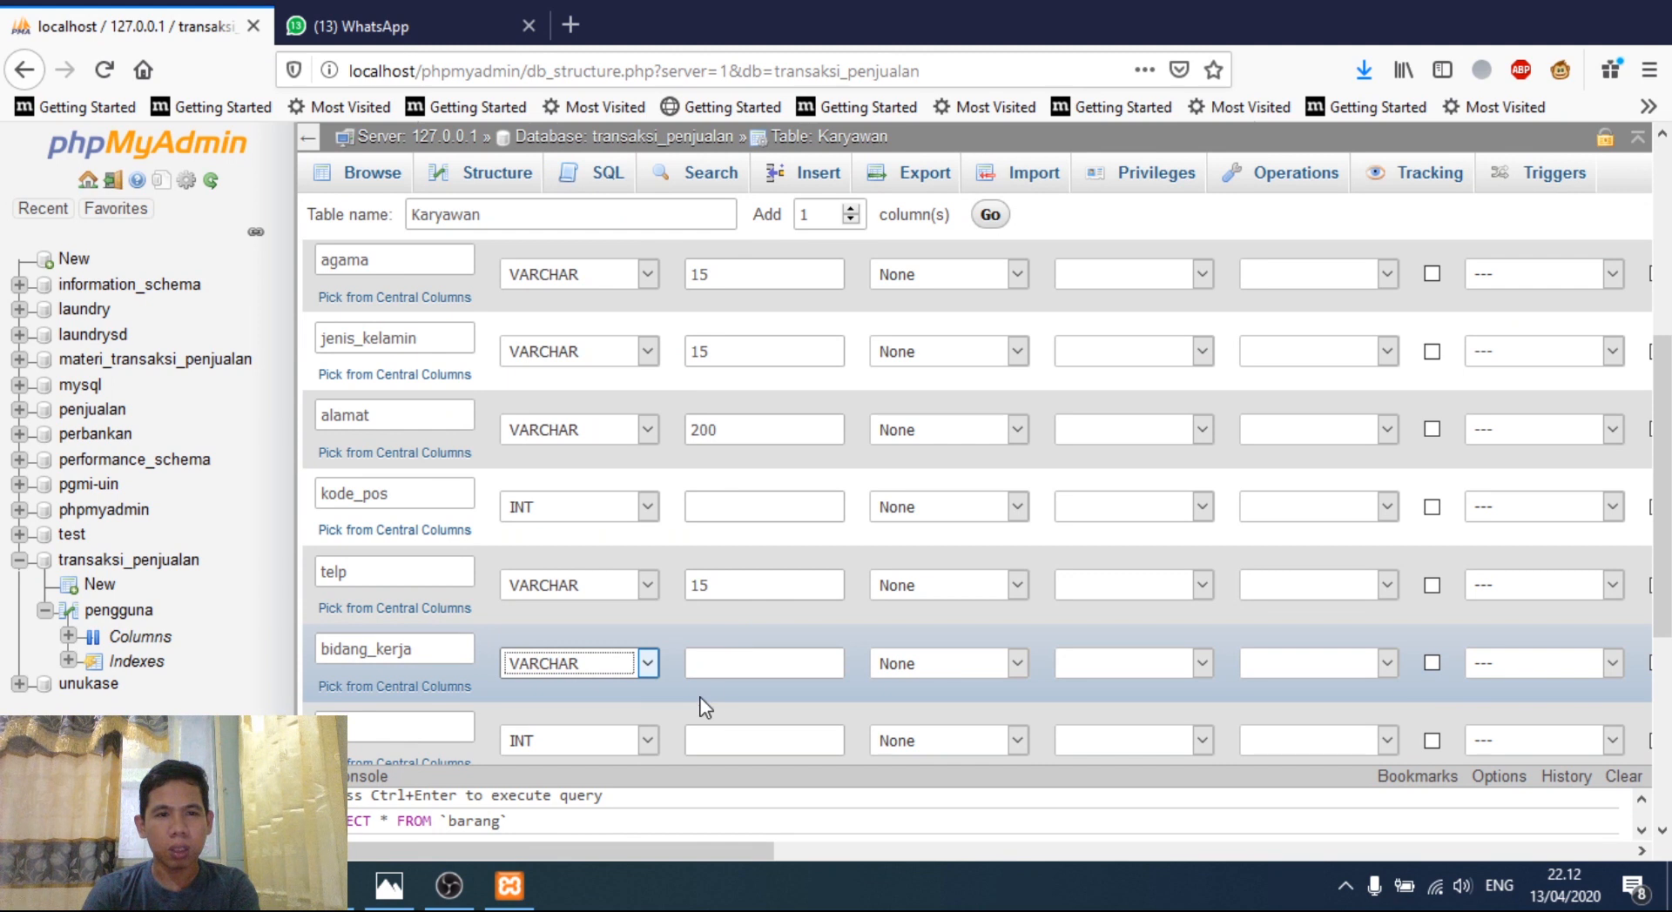
pyautogui.click(739, 661)
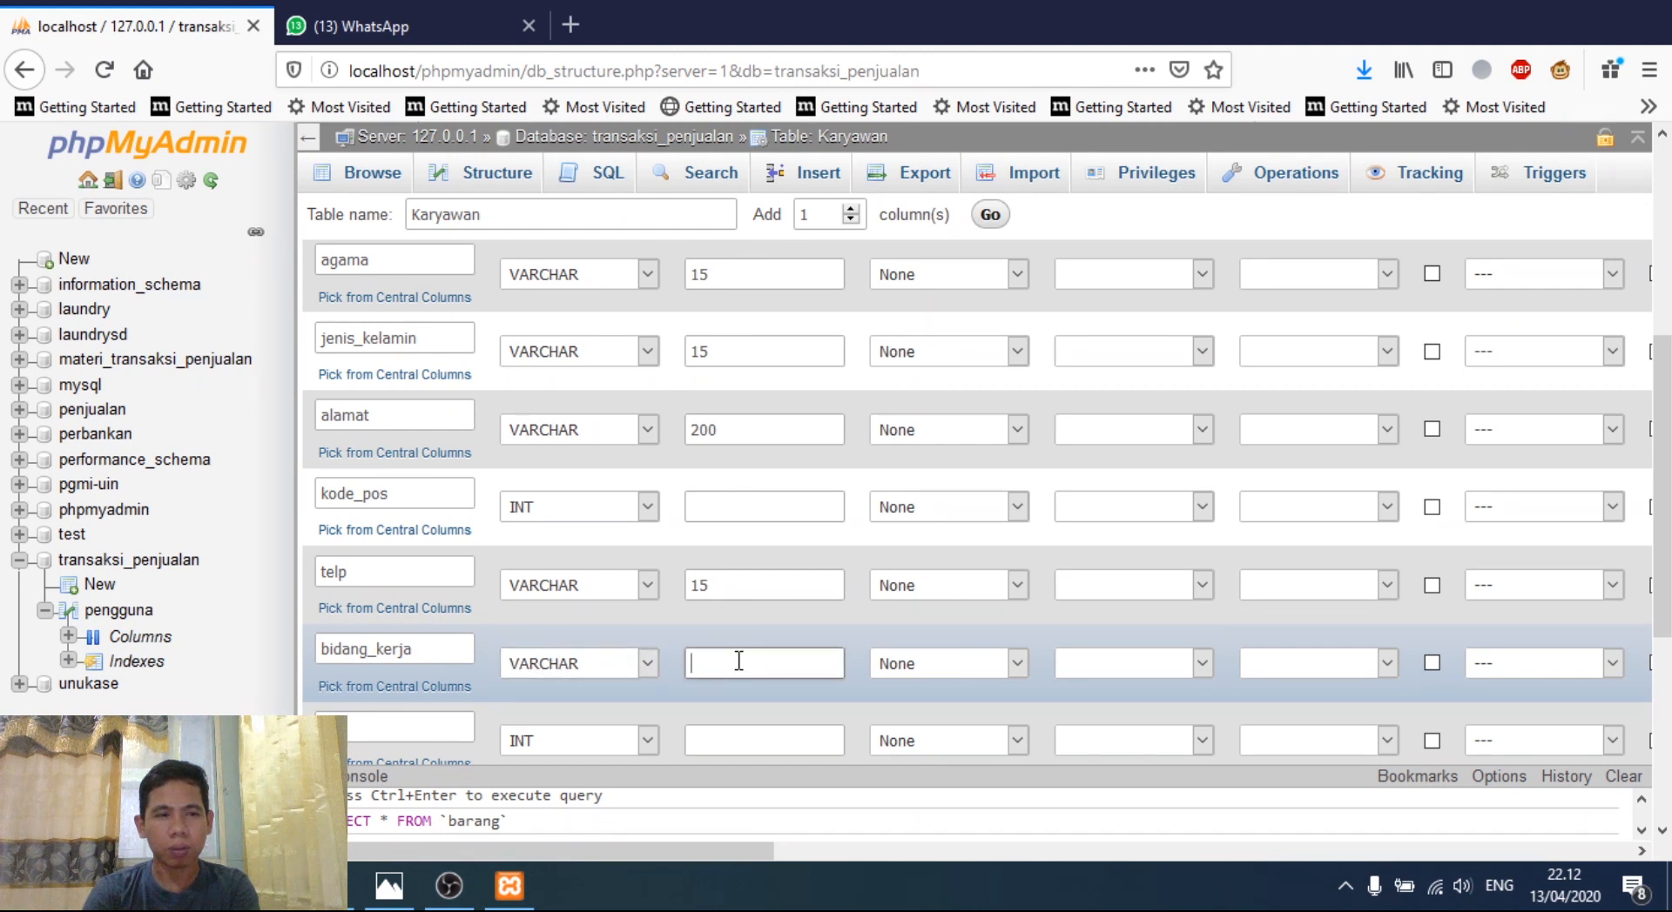
pyautogui.write('100')
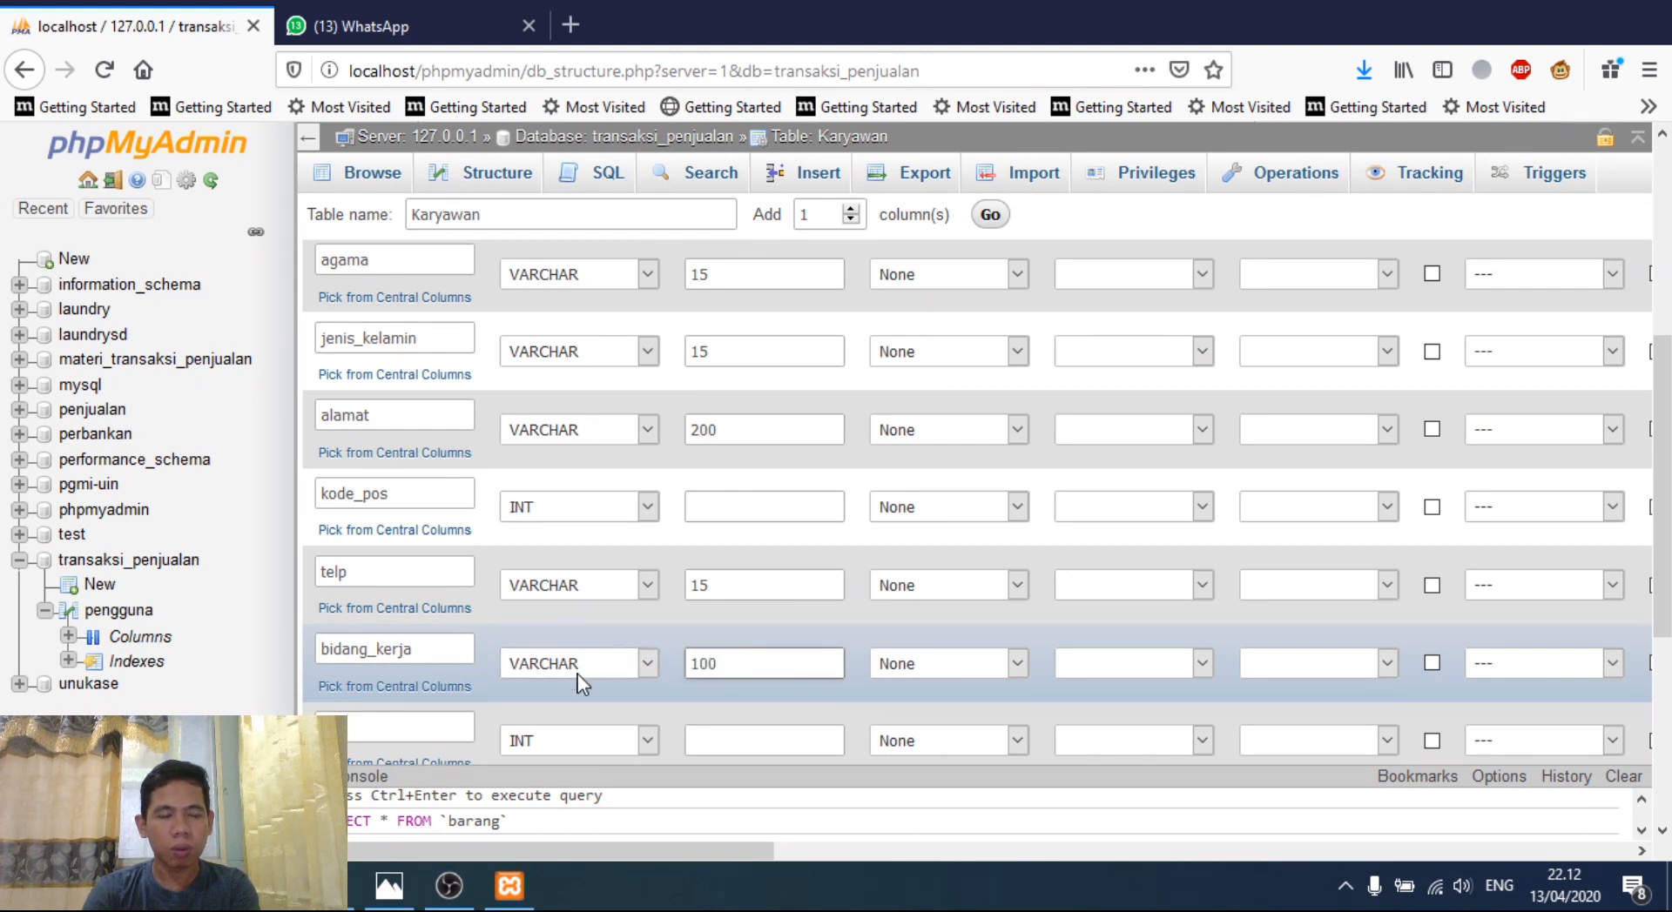
pyautogui.click(428, 730)
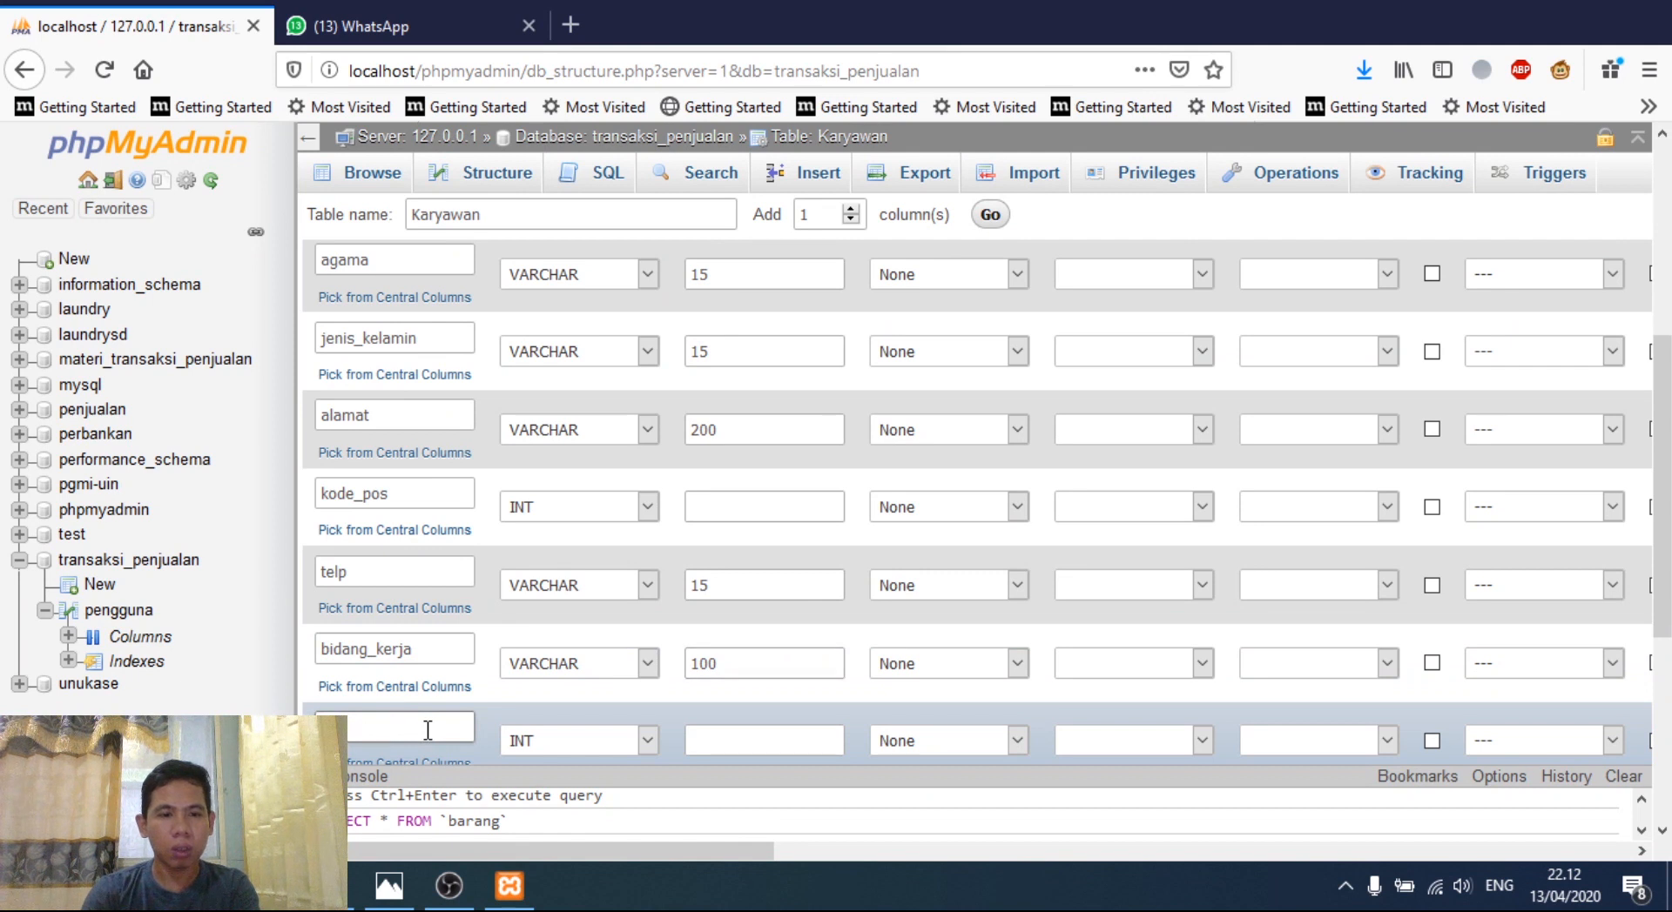
pyautogui.write('tanggal')
pyautogui.write('_masuk')
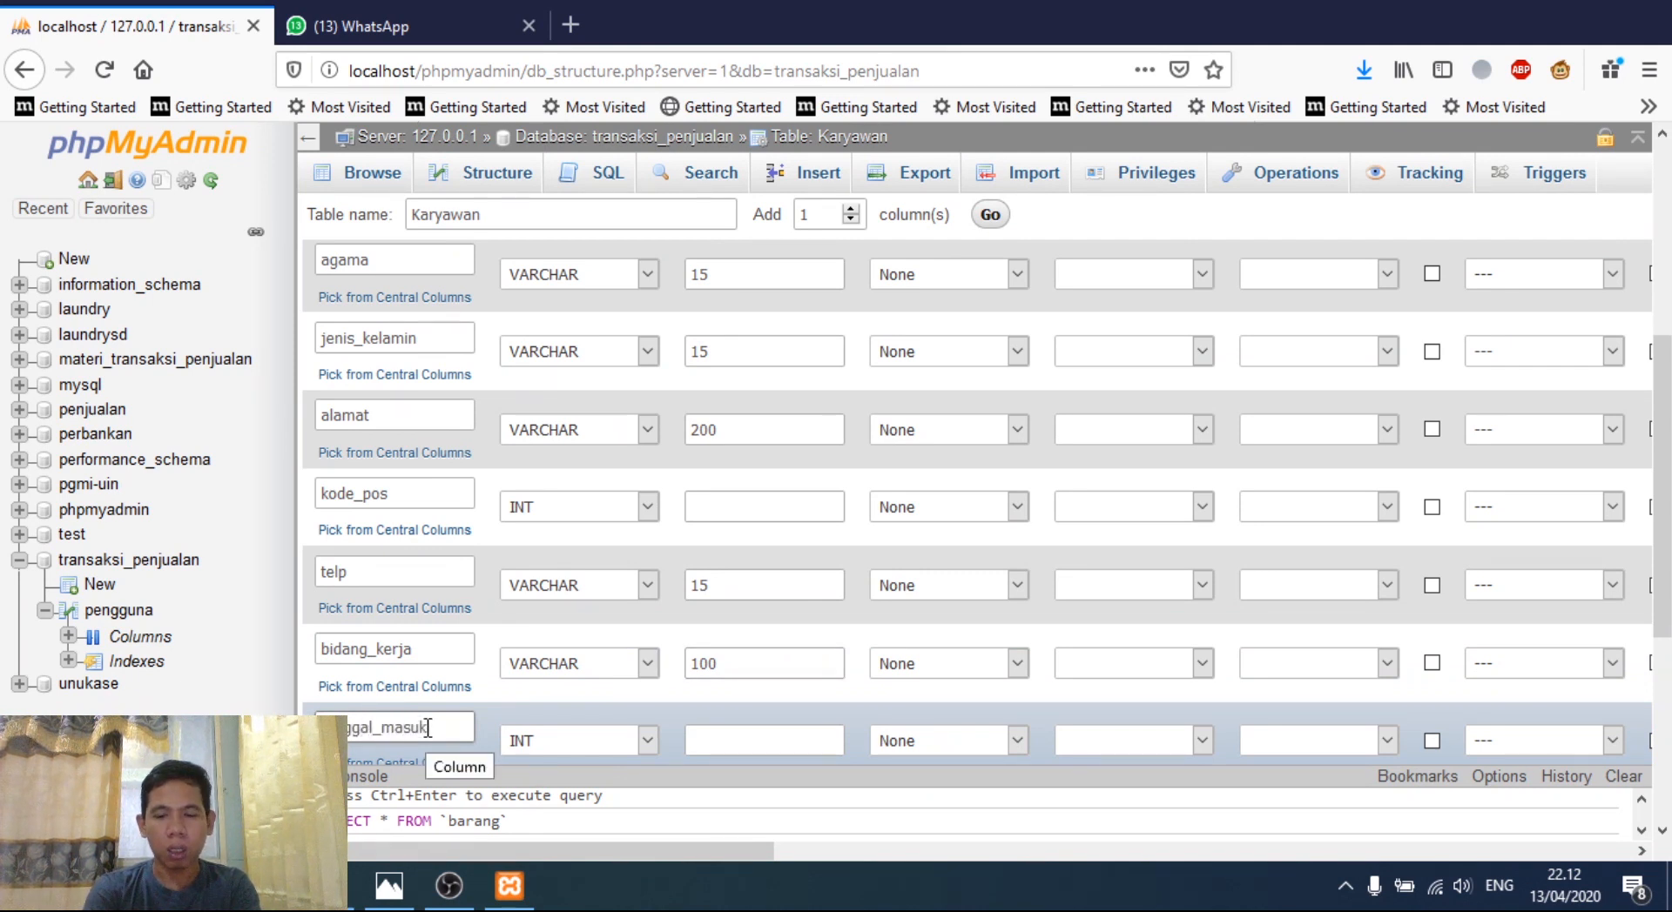
pyautogui.write('_kerja')
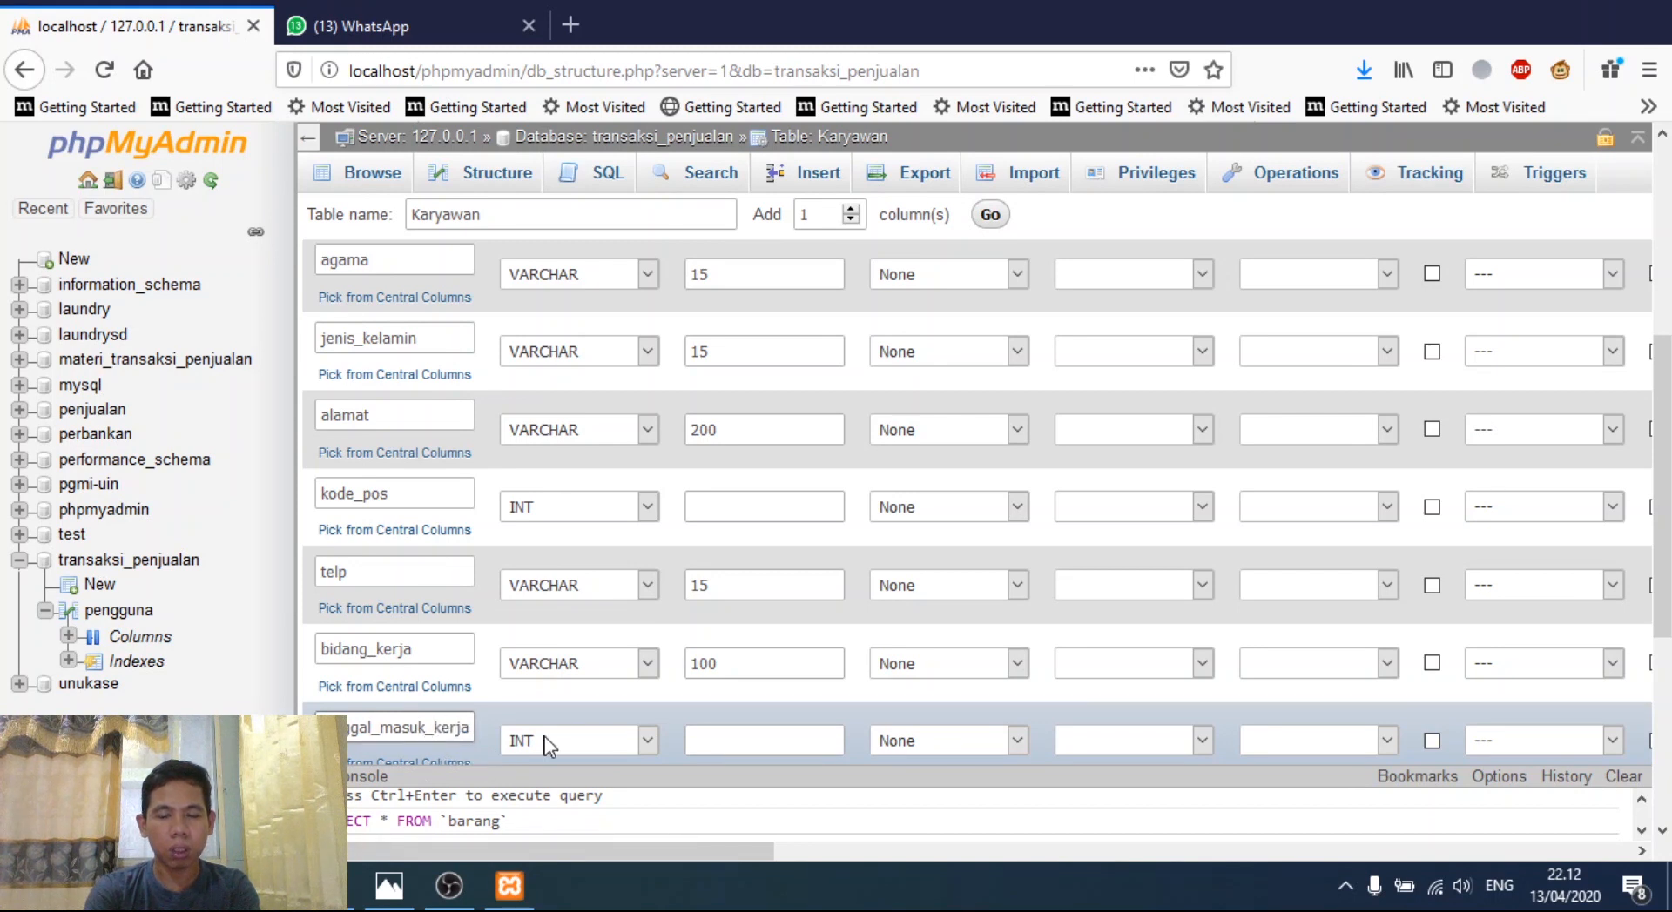
pyautogui.click(648, 740)
pyautogui.click(553, 218)
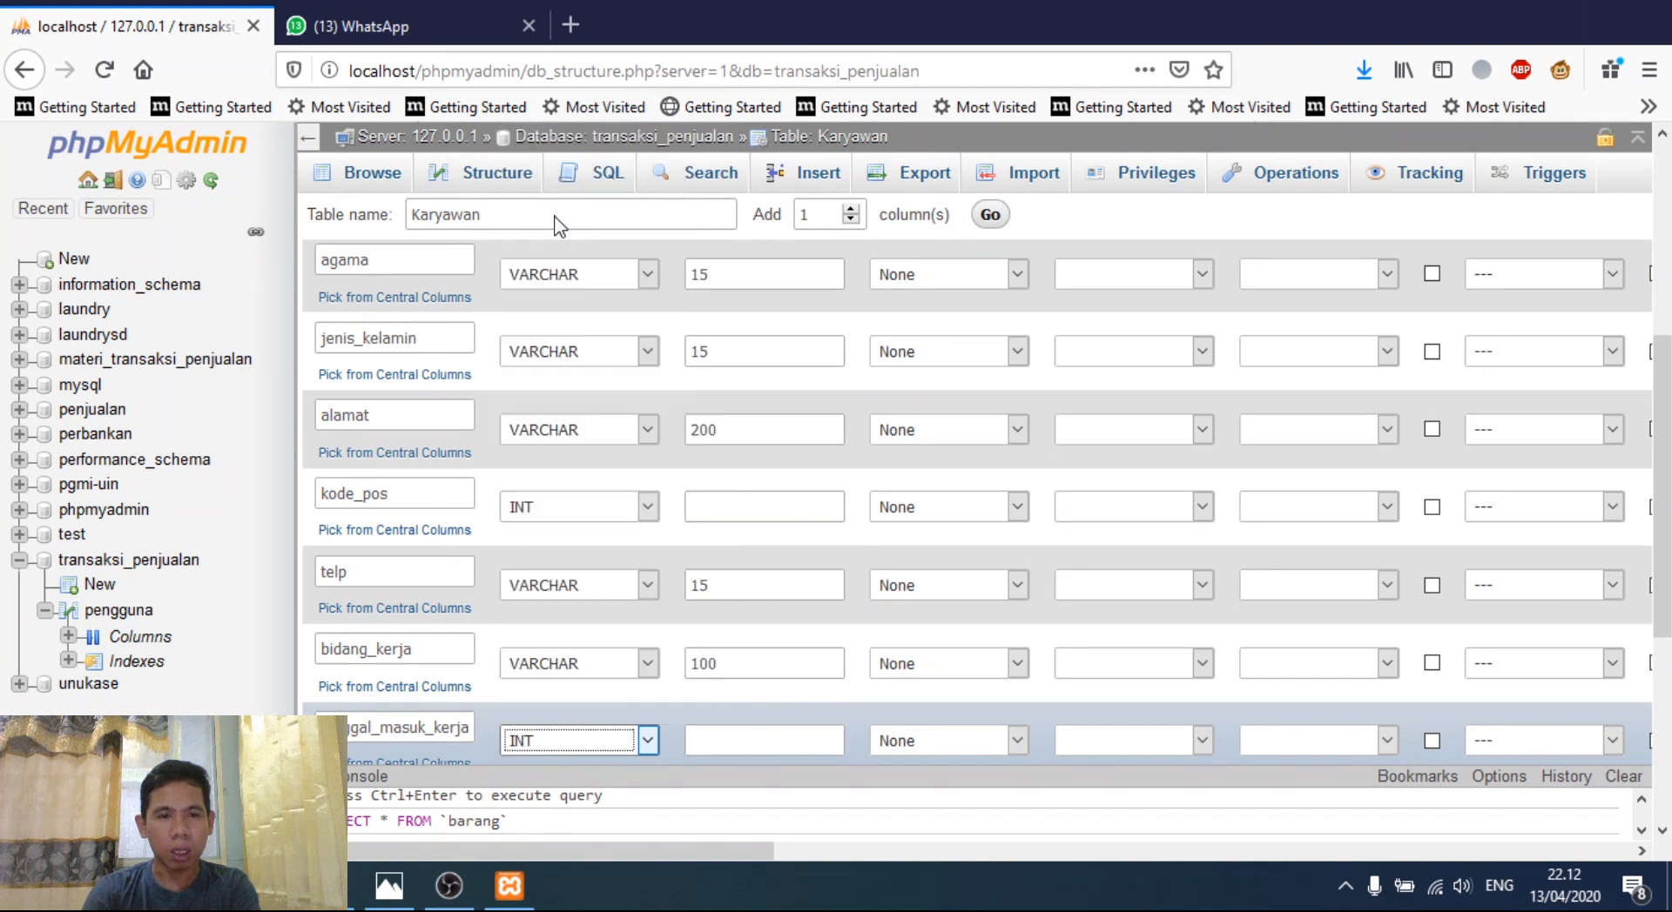
# - Add a status column as VARCHAR 15 and save the Karyawan table
pyautogui.moveTo(1665, 492); pyautogui.dragTo(1663, 578)
pyautogui.click(455, 608)
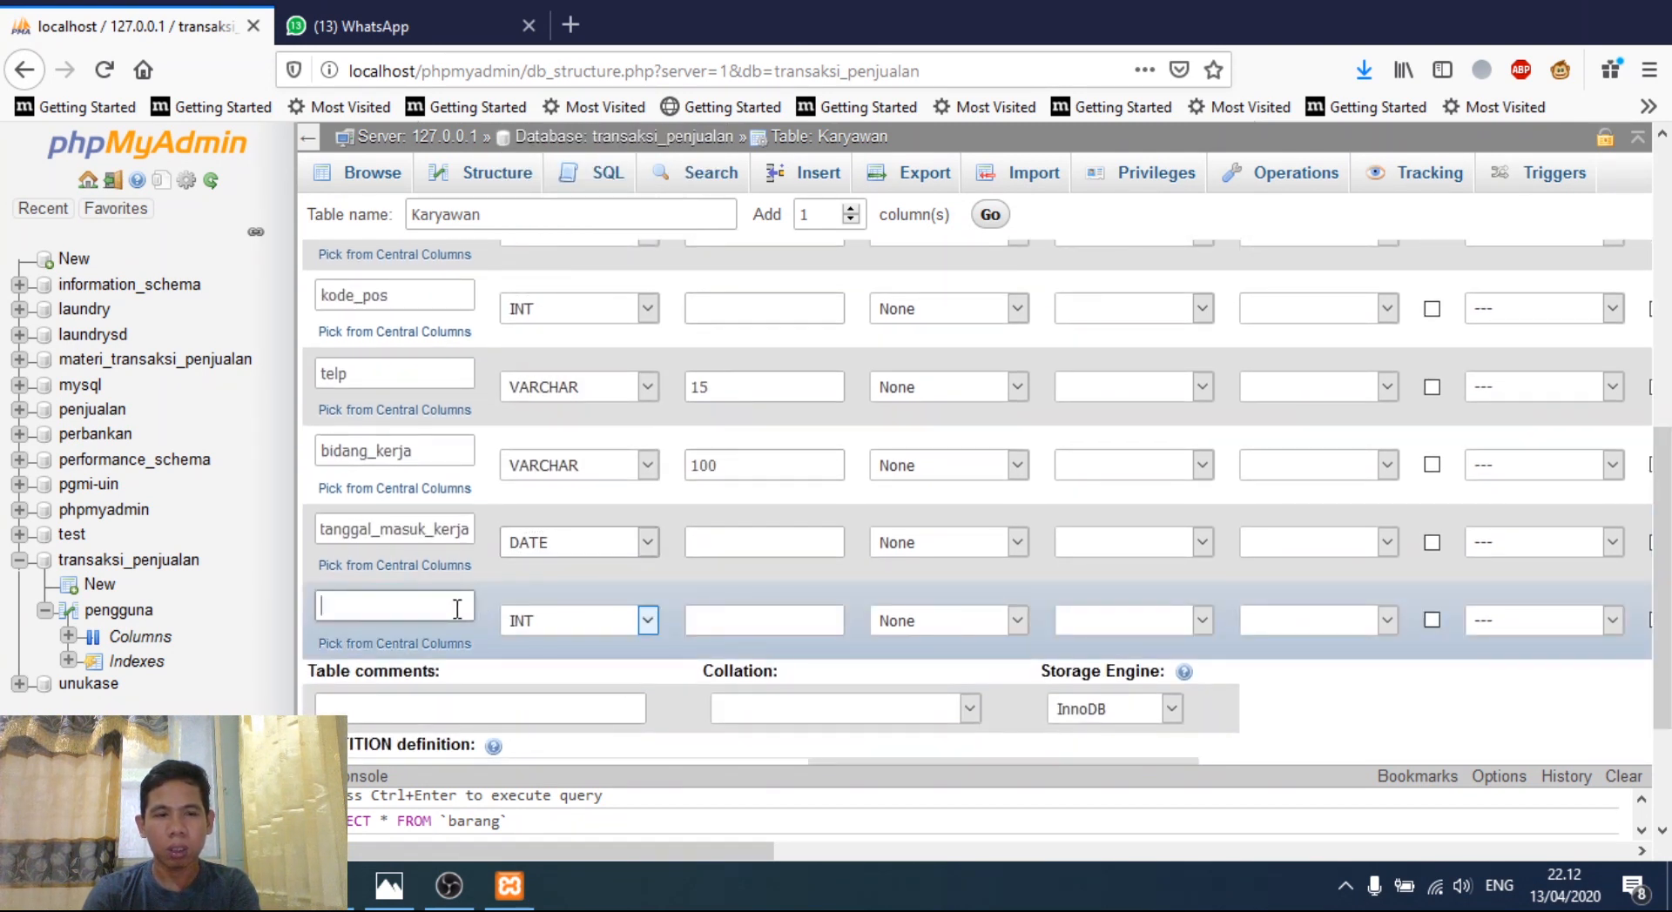
pyautogui.write('status')
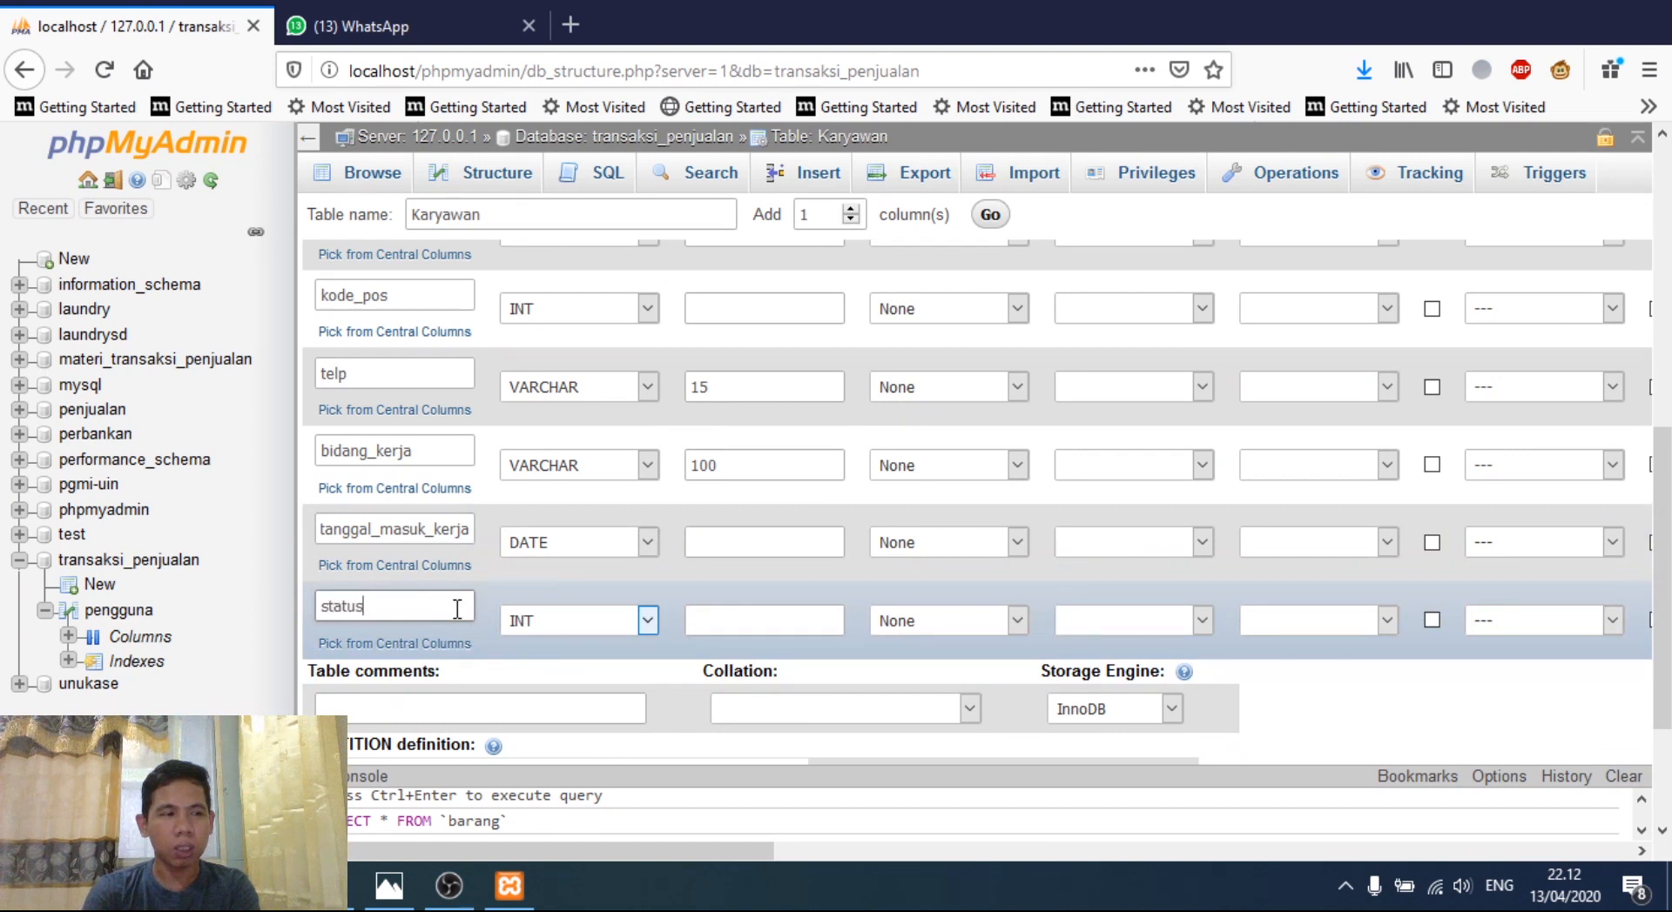
pyautogui.click(647, 621)
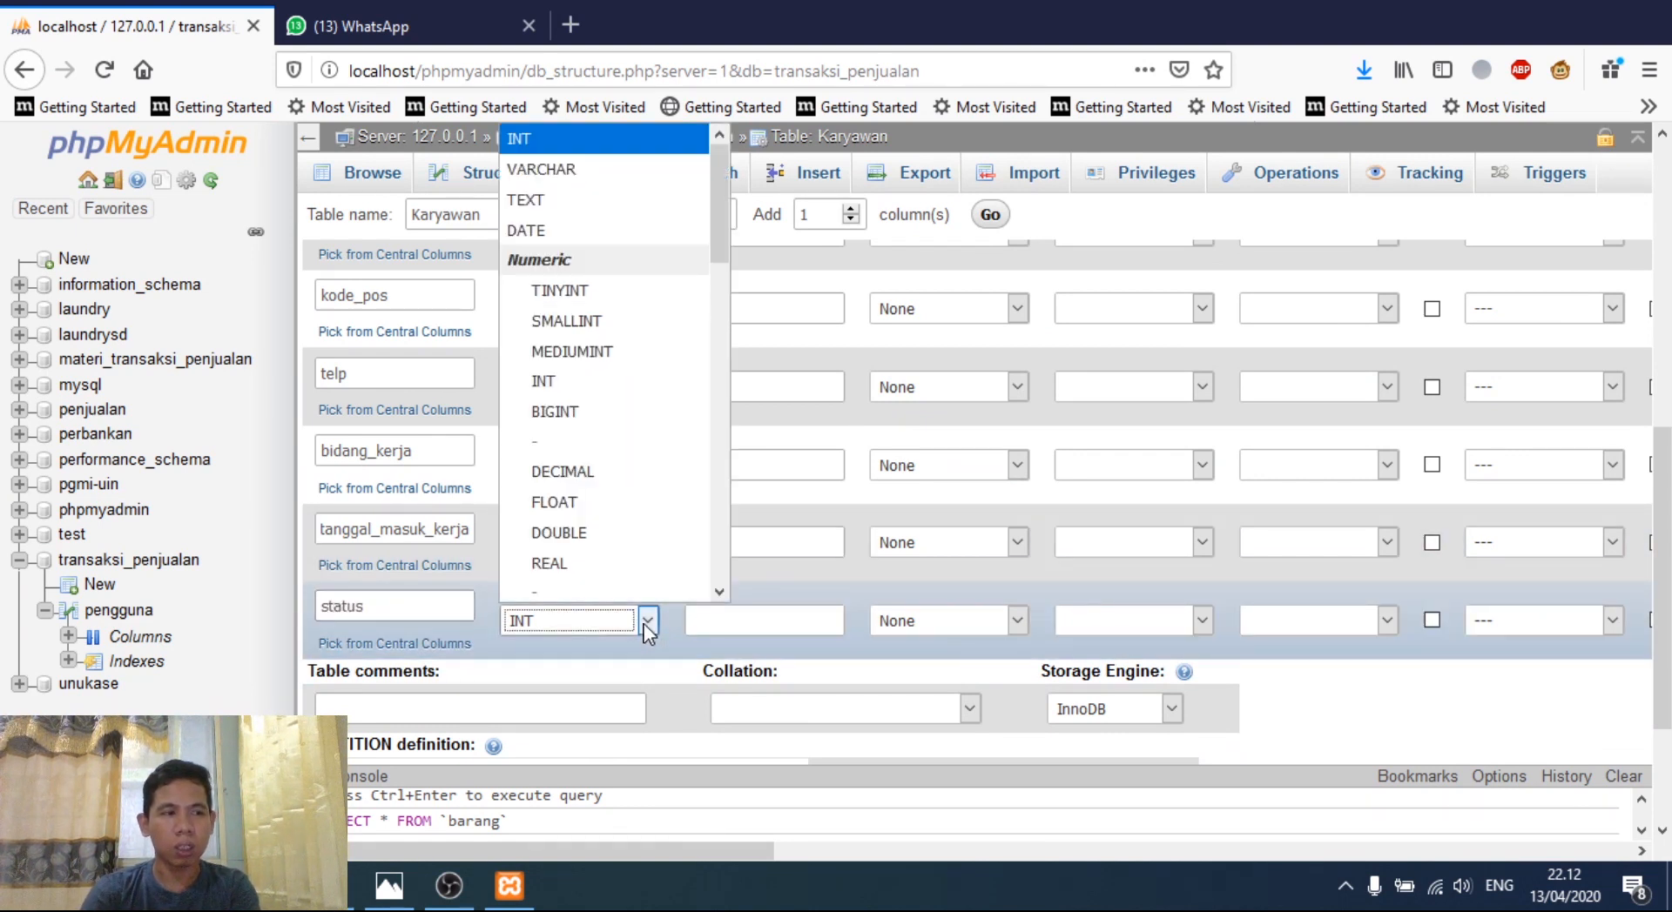
pyautogui.click(615, 190)
pyautogui.click(727, 625)
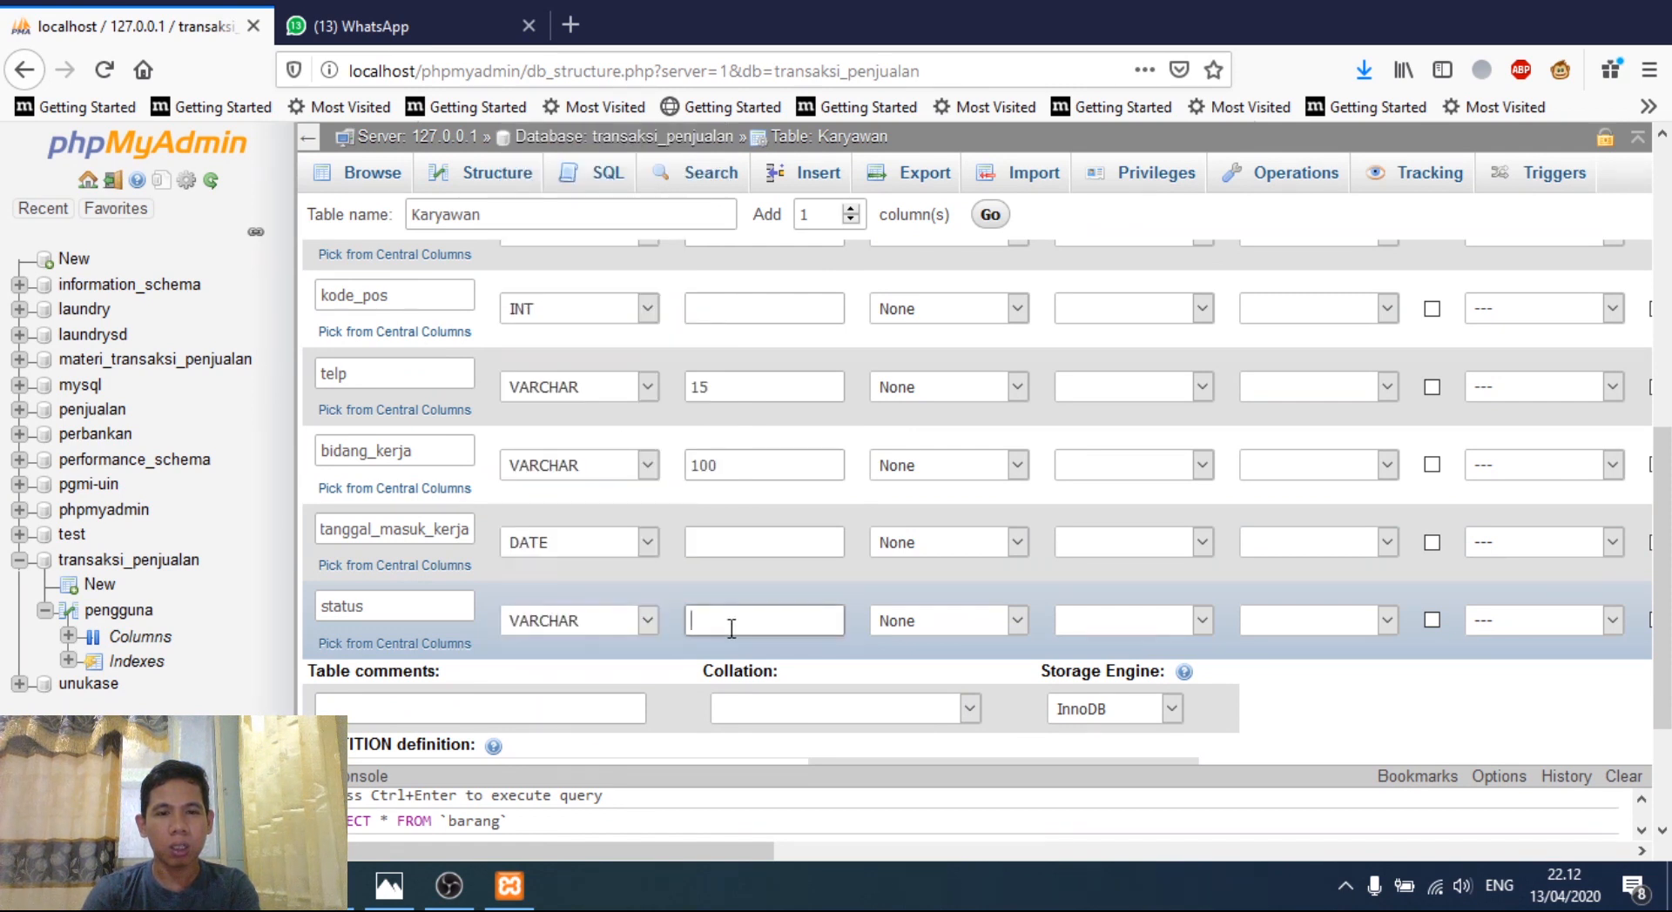
pyautogui.write('15')
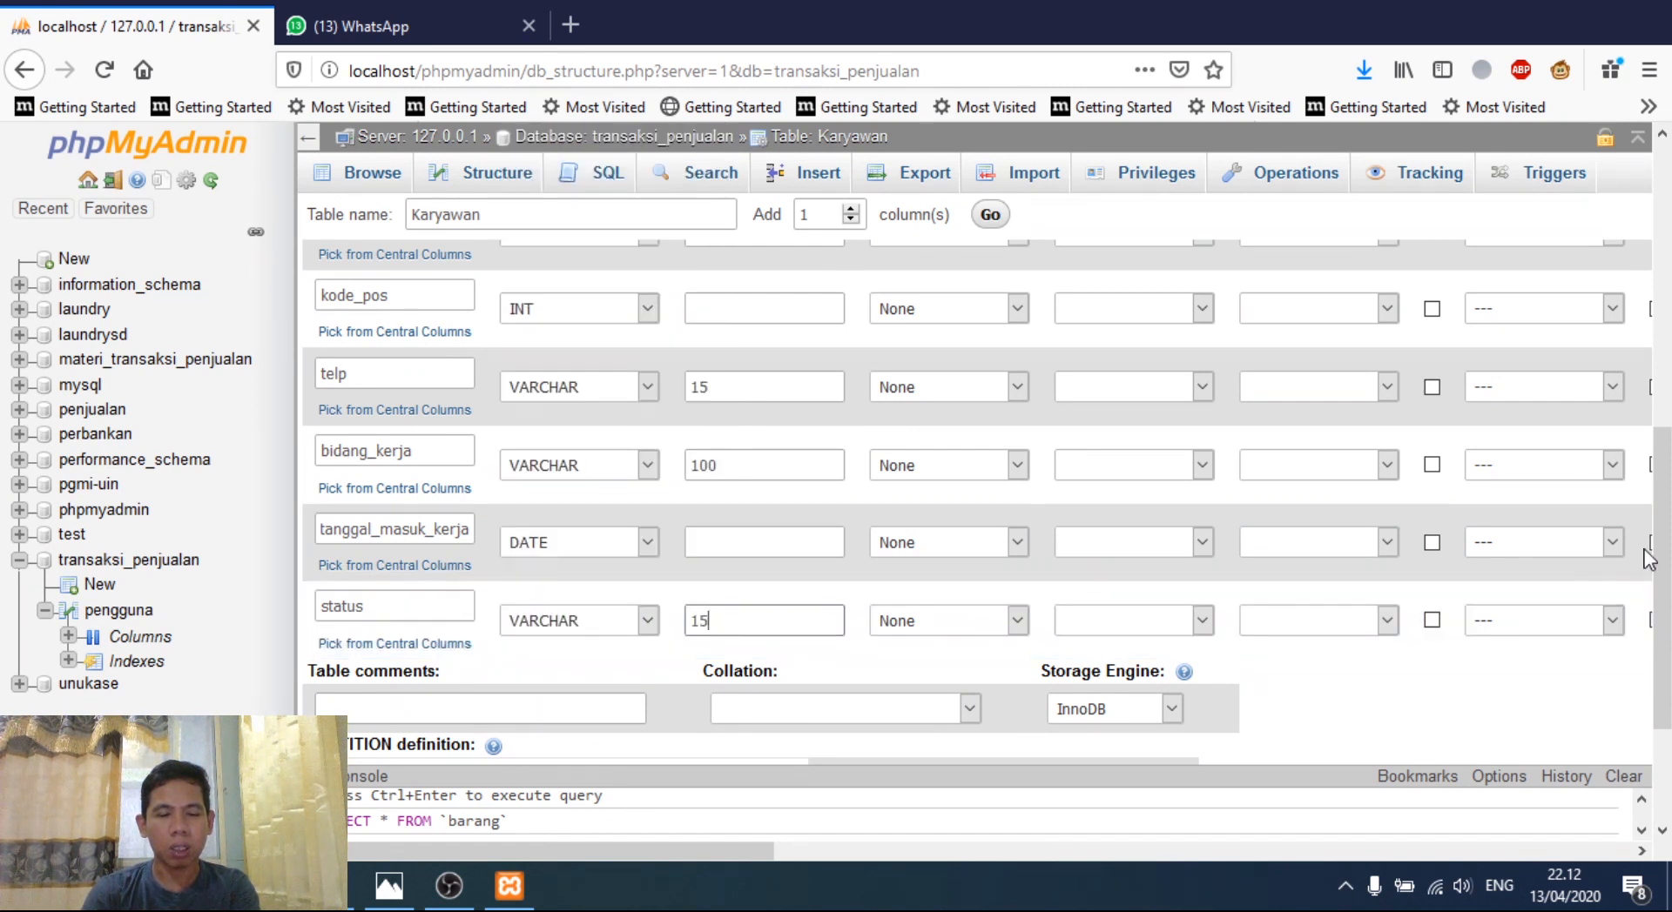
pyautogui.scroll(-3, 1624, 683)
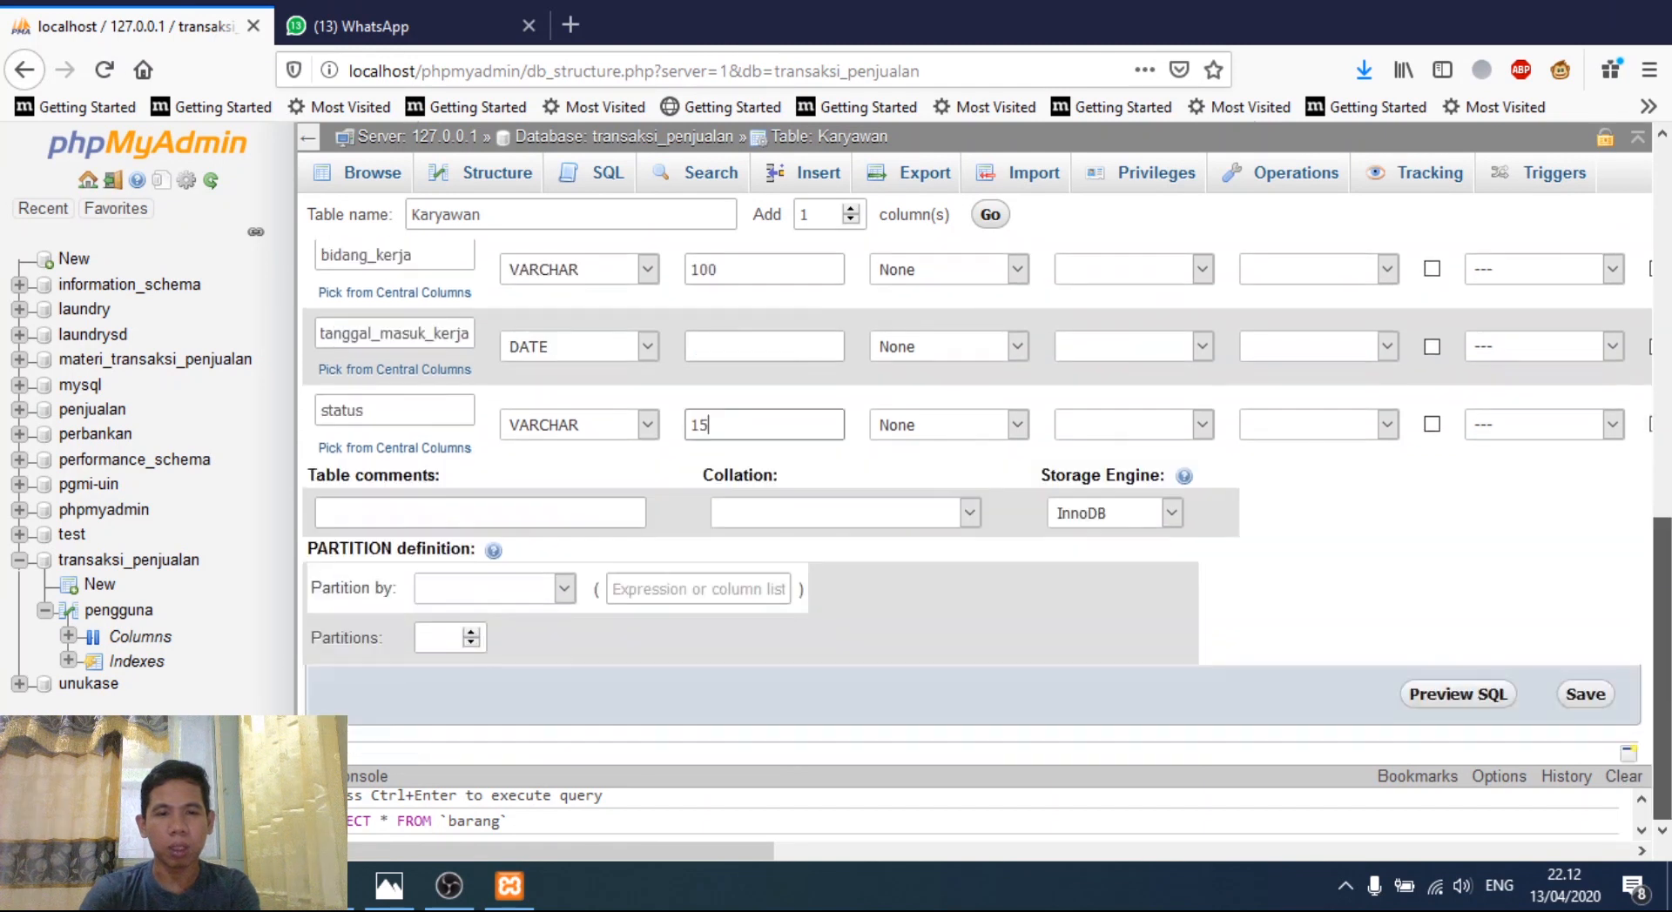
pyautogui.click(1585, 696)
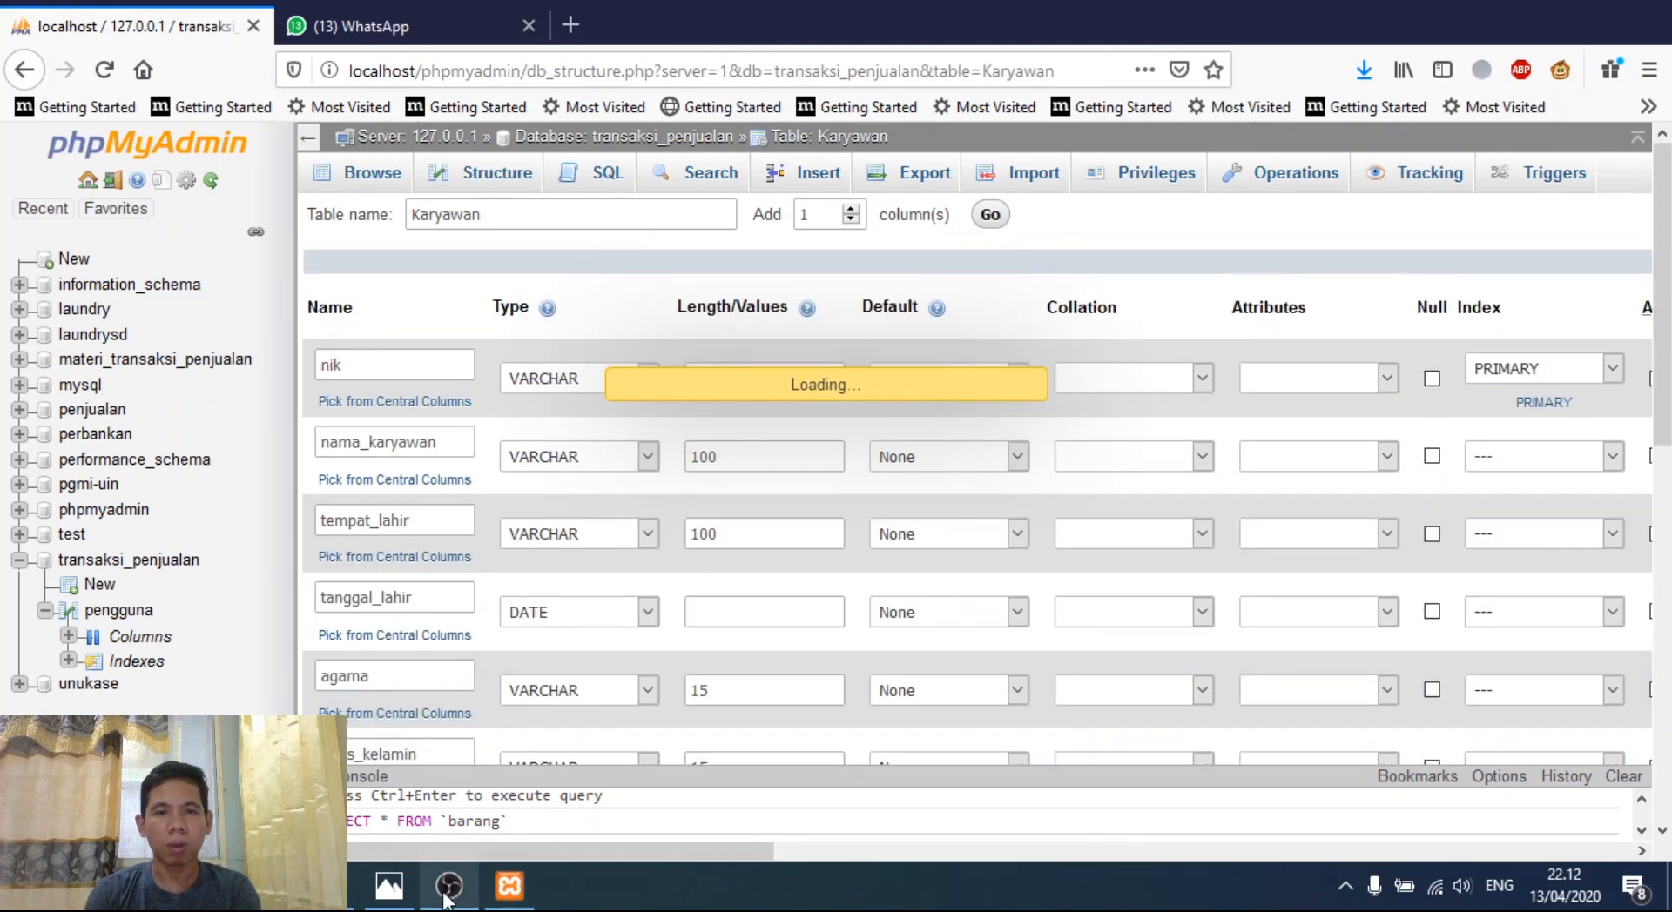
pyautogui.moveTo(446, 892)
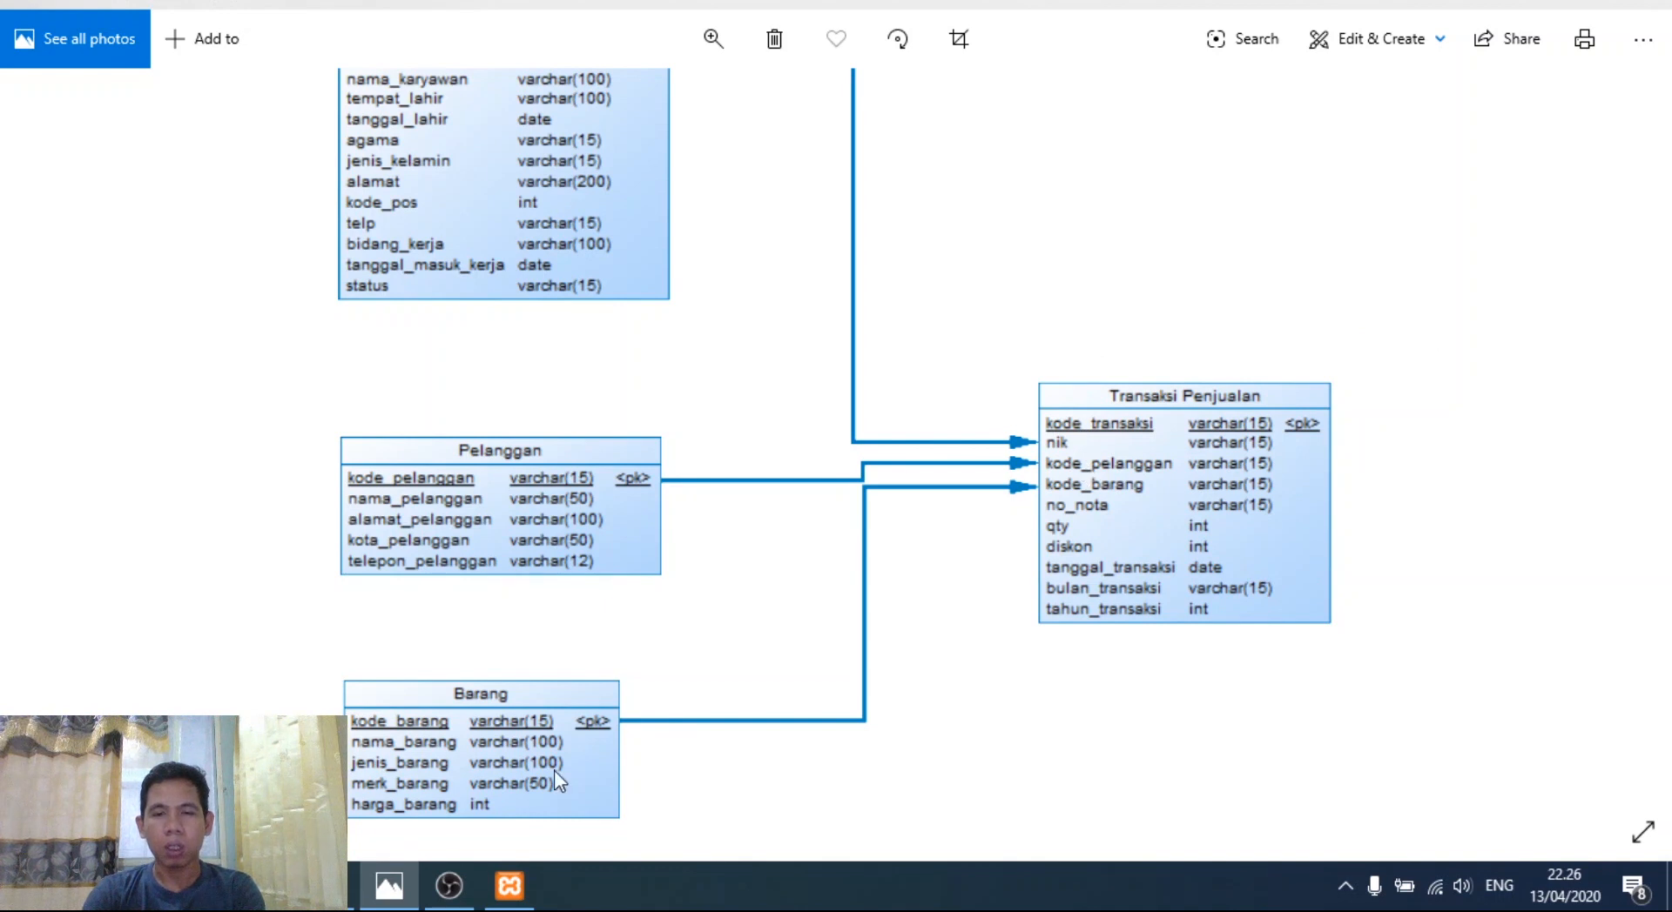
# - Return to the transaksi_penjualan database in Firefox and focus the new table name field
pyautogui.hotkey('alt', 'Tab')
pyautogui.click(428, 662)
# - Create a new table named transaksi_penjualan with 10 columns
pyautogui.click(428, 663)
pyautogui.write('t')
pyautogui.press('BackSpace')
pyautogui.press('BackSpace')
pyautogui.write('saks')
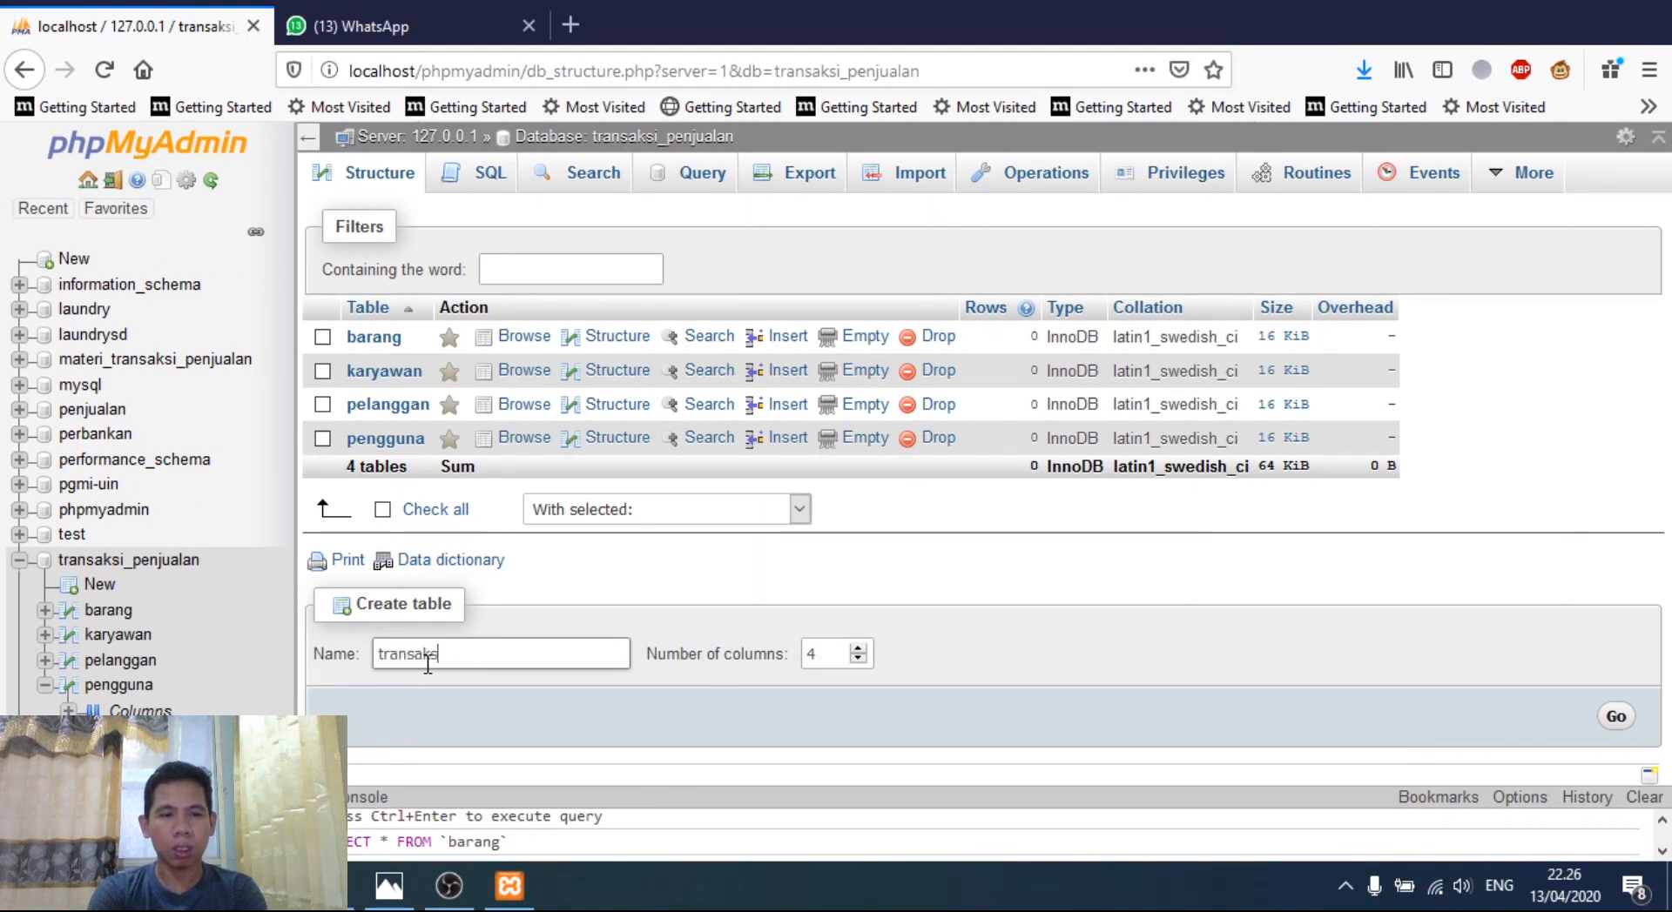
pyautogui.write('i_penjualan')
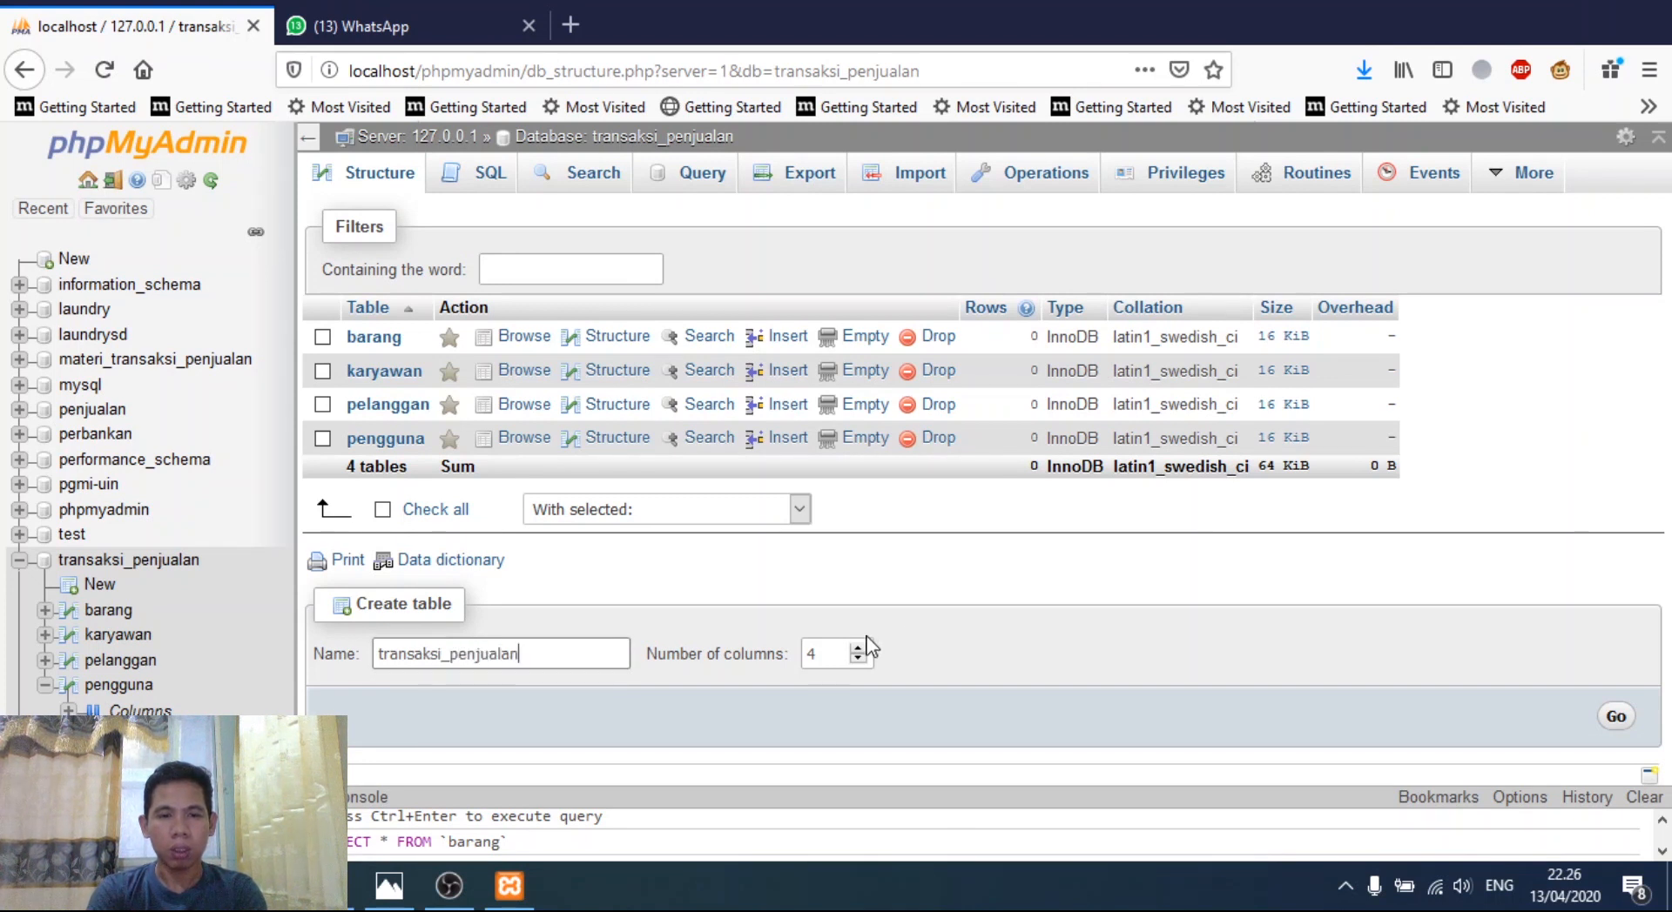
pyautogui.doubleClick(838, 651)
pyautogui.write('10')
pyautogui.click(1606, 716)
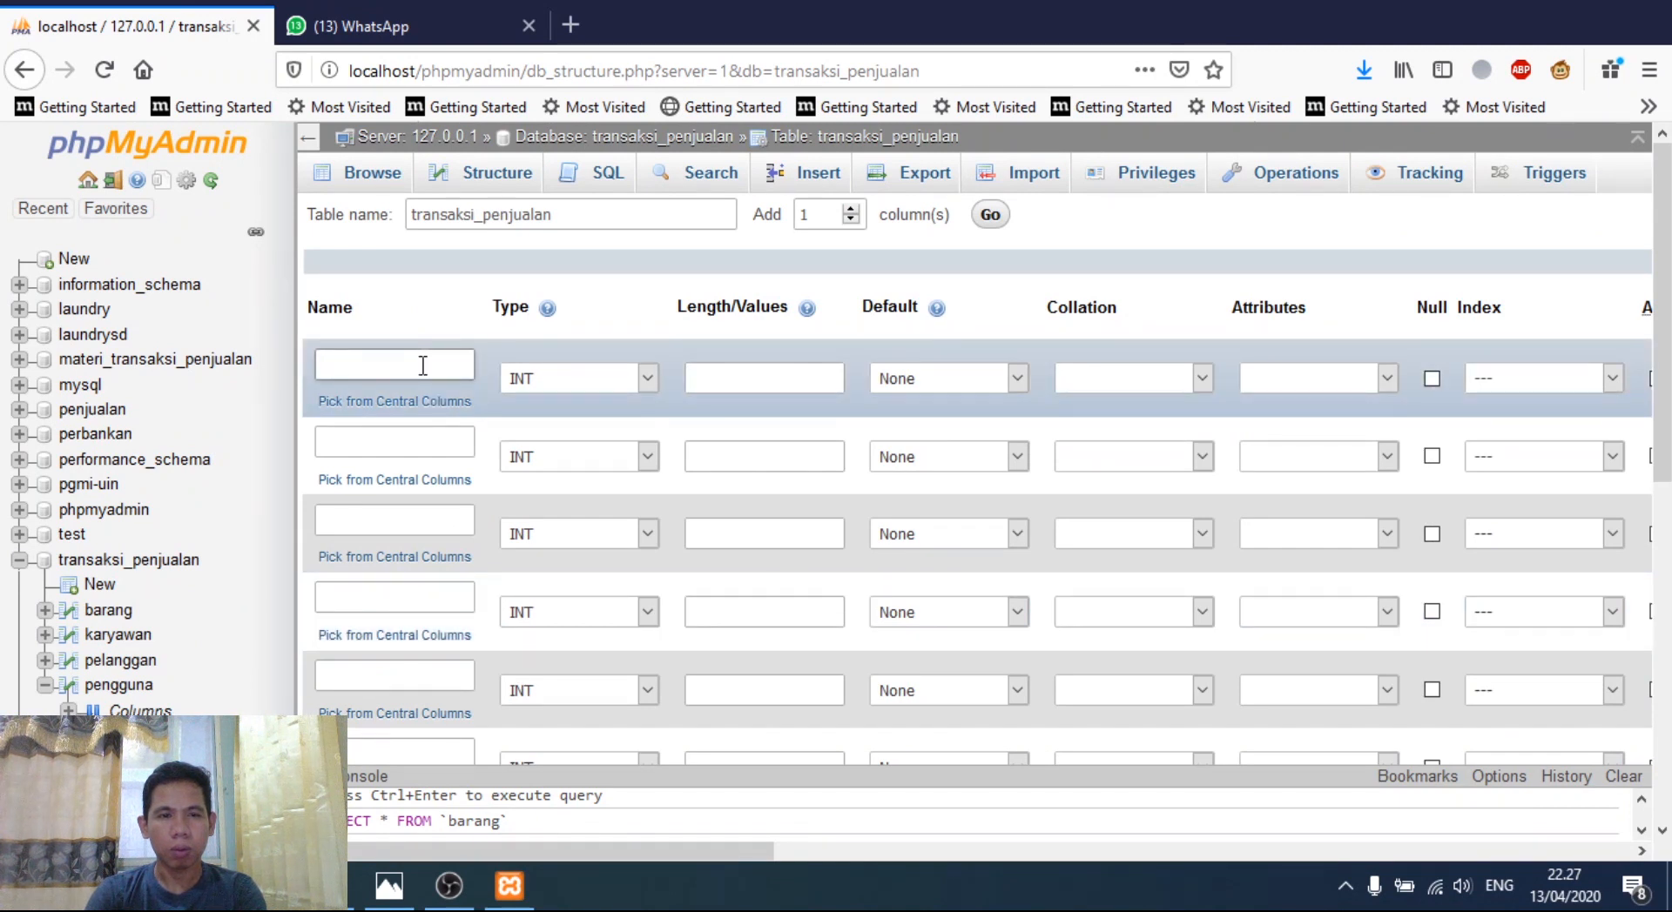
# - Define kode_transaksi as VARCHAR 15 and make it the PRIMARY key
pyautogui.write('kode_')
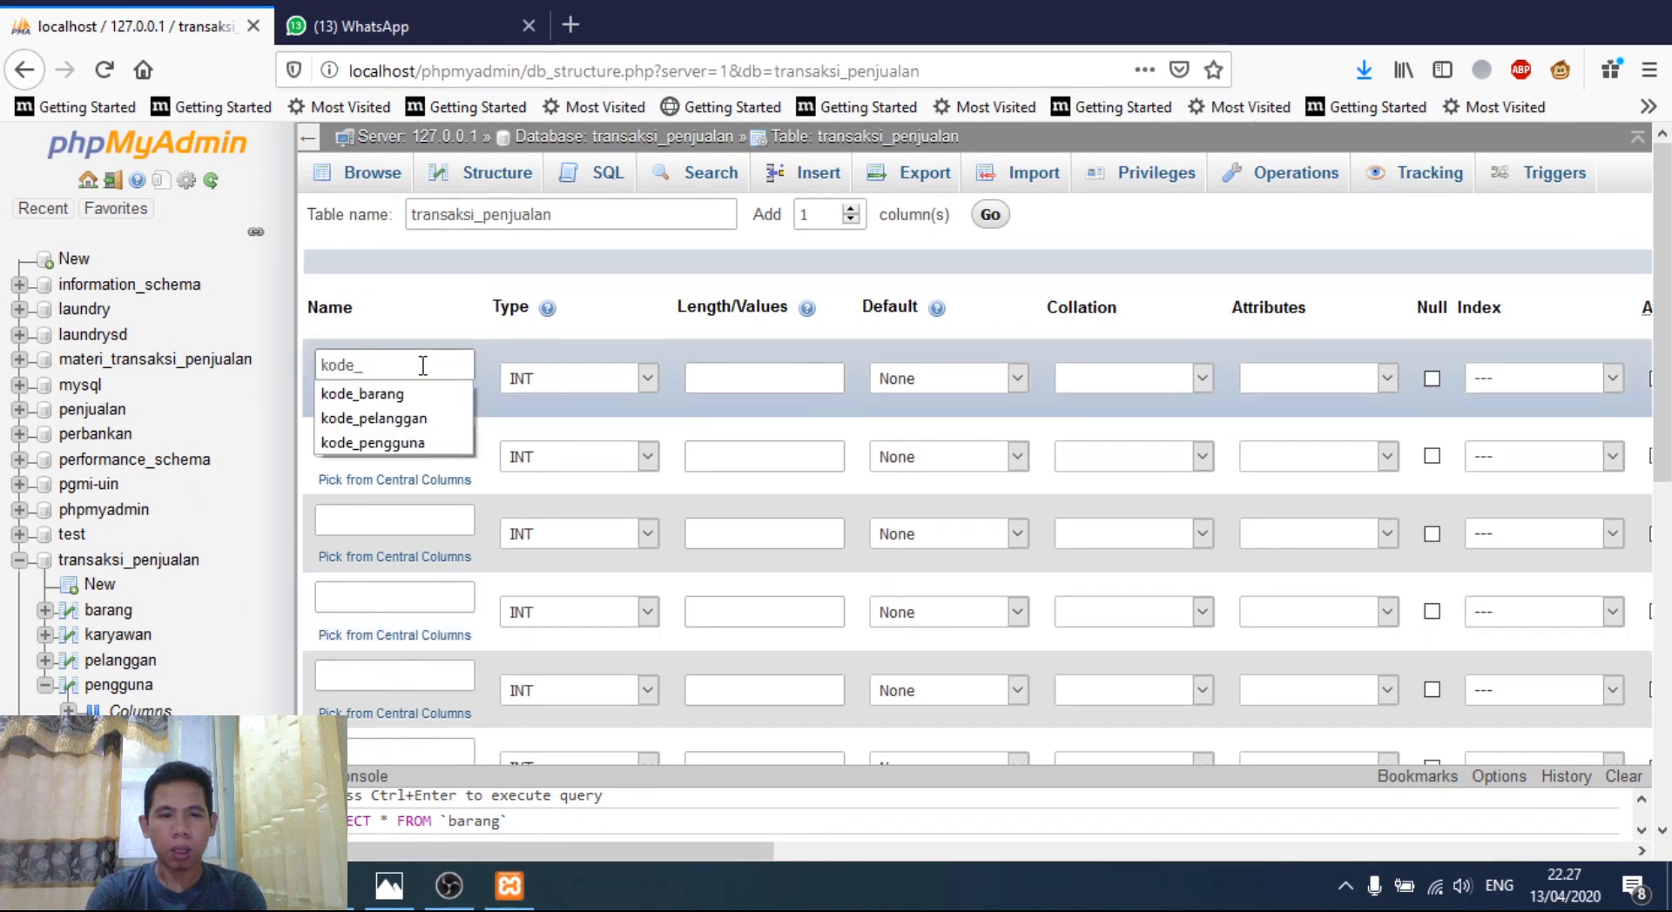
pyautogui.write('transaksi')
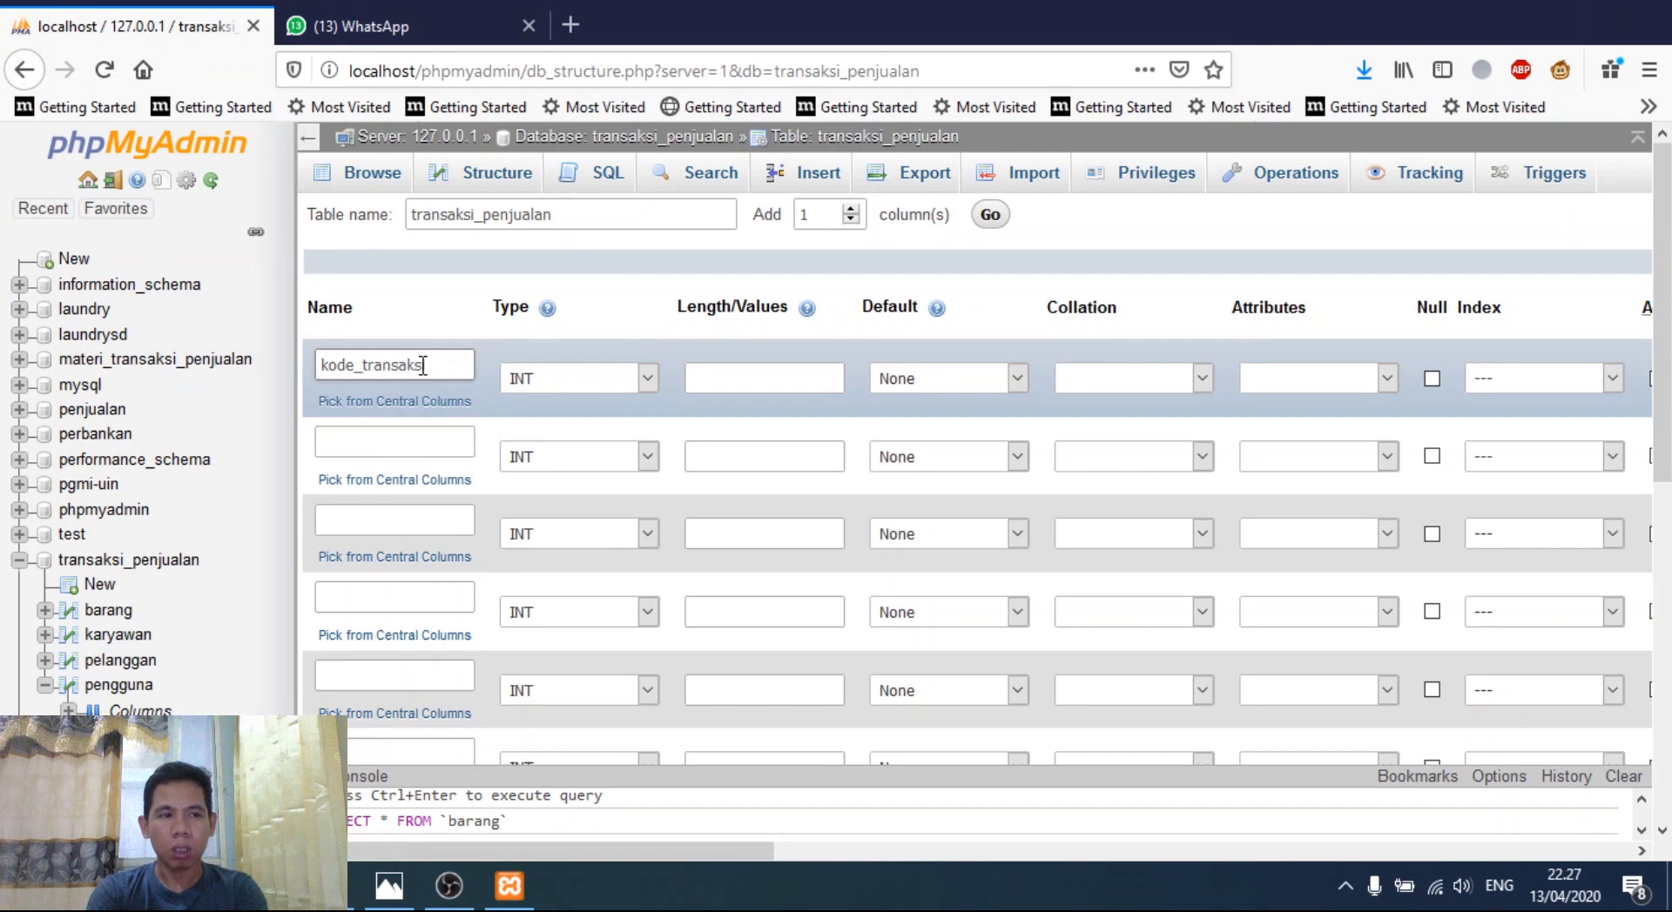
pyautogui.click(534, 376)
pyautogui.click(541, 440)
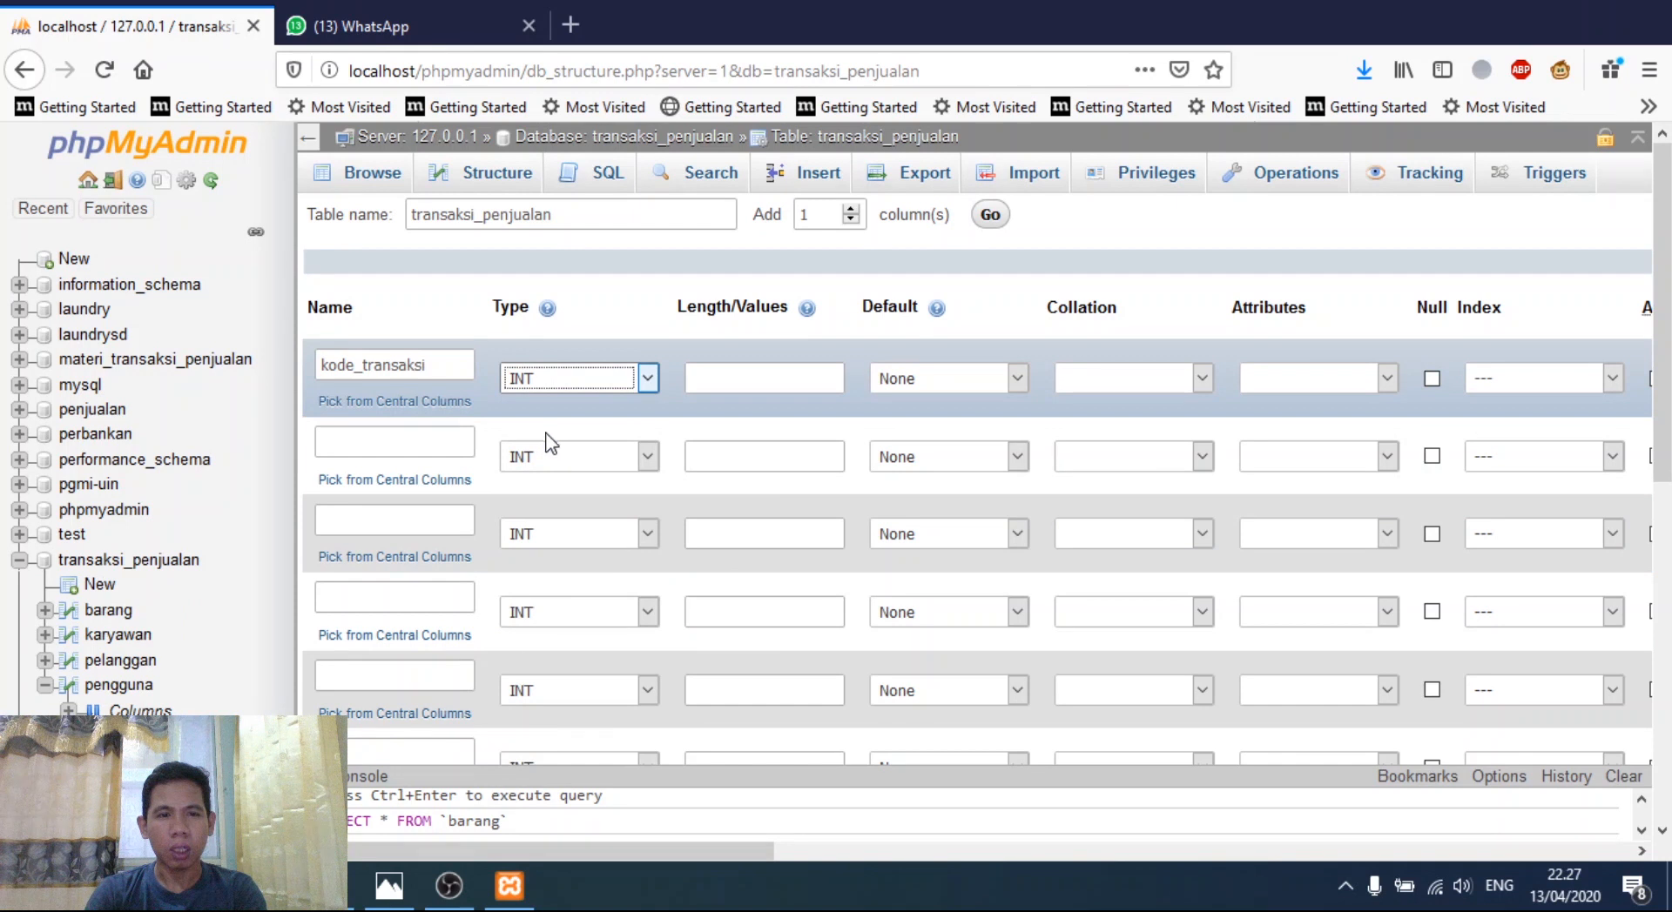
pyautogui.click(735, 380)
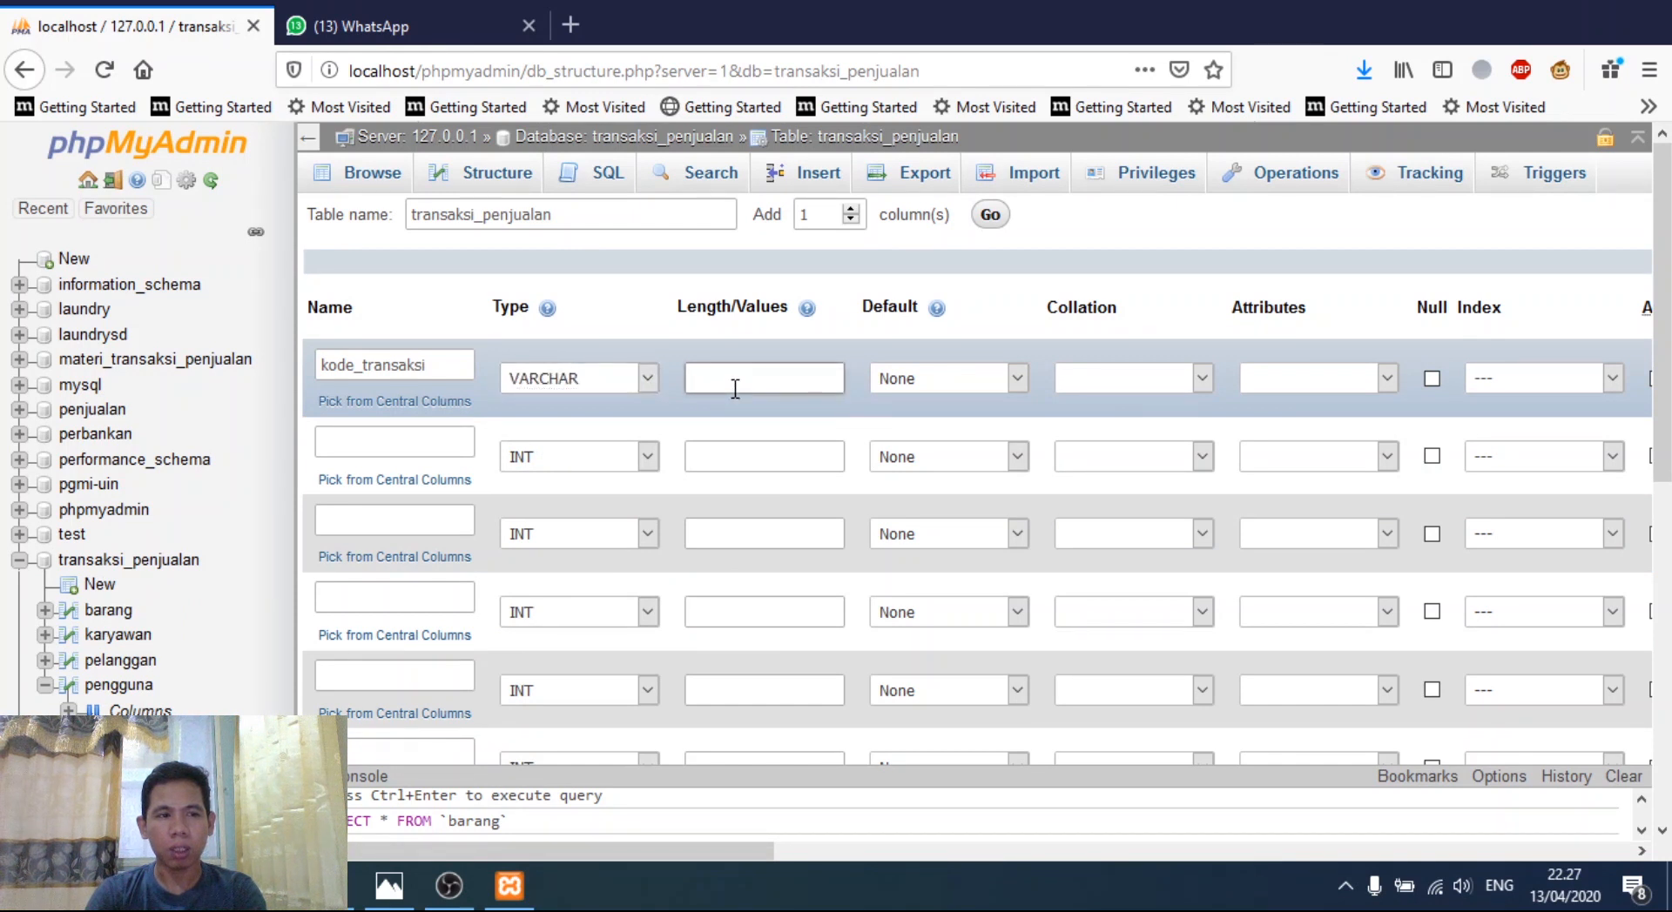
pyautogui.write('15')
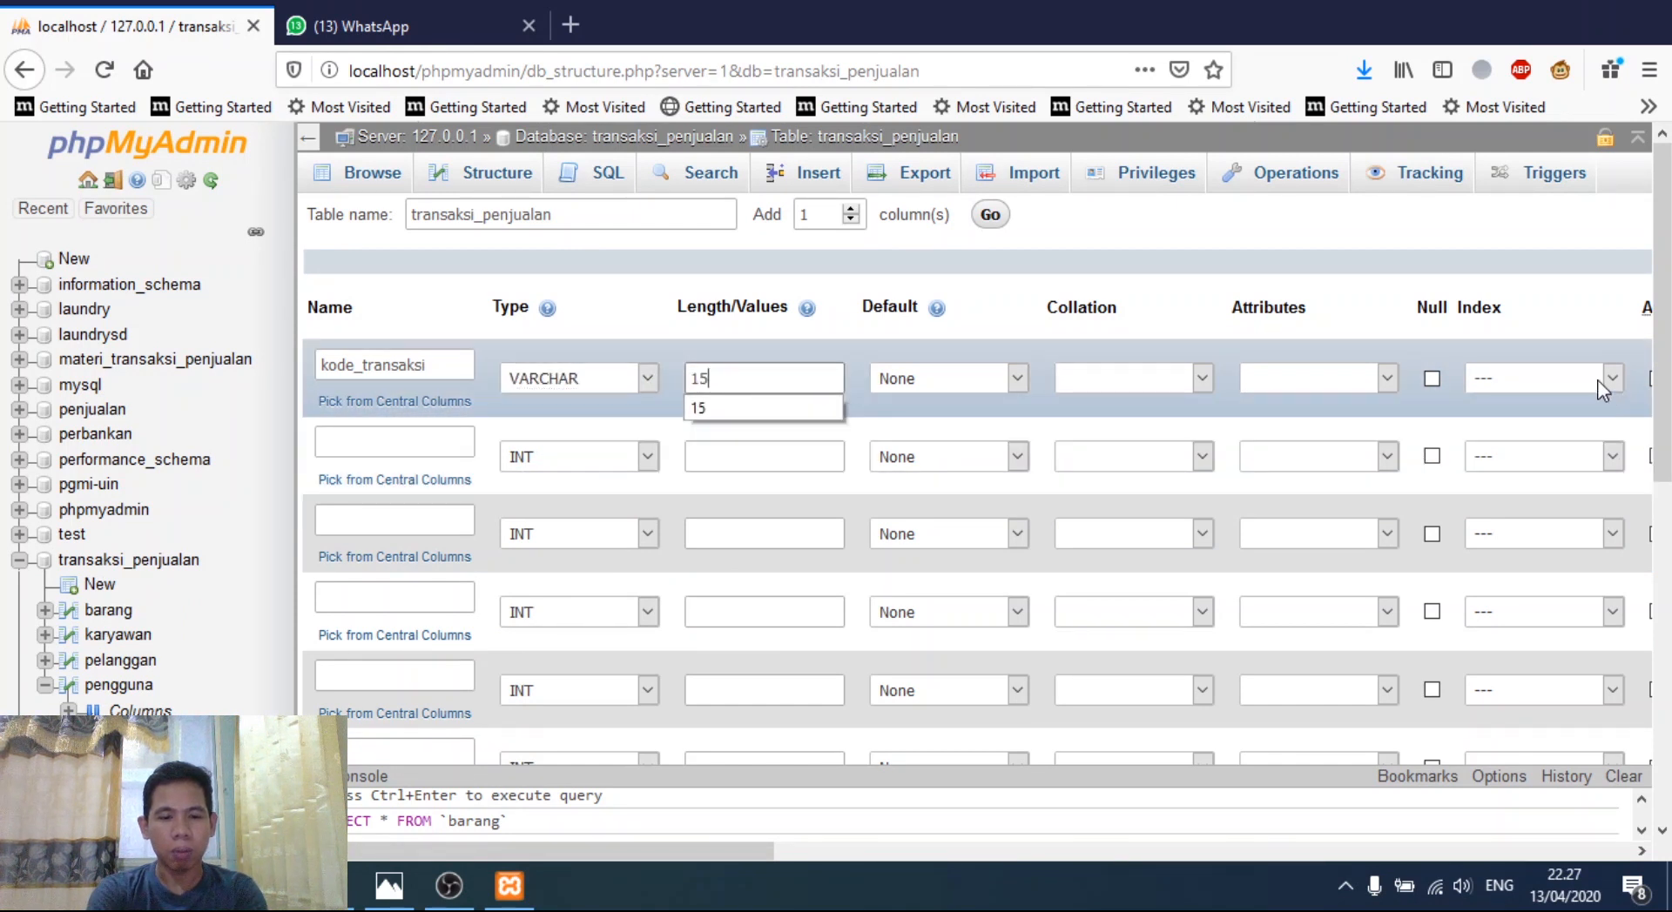
pyautogui.click(1597, 379)
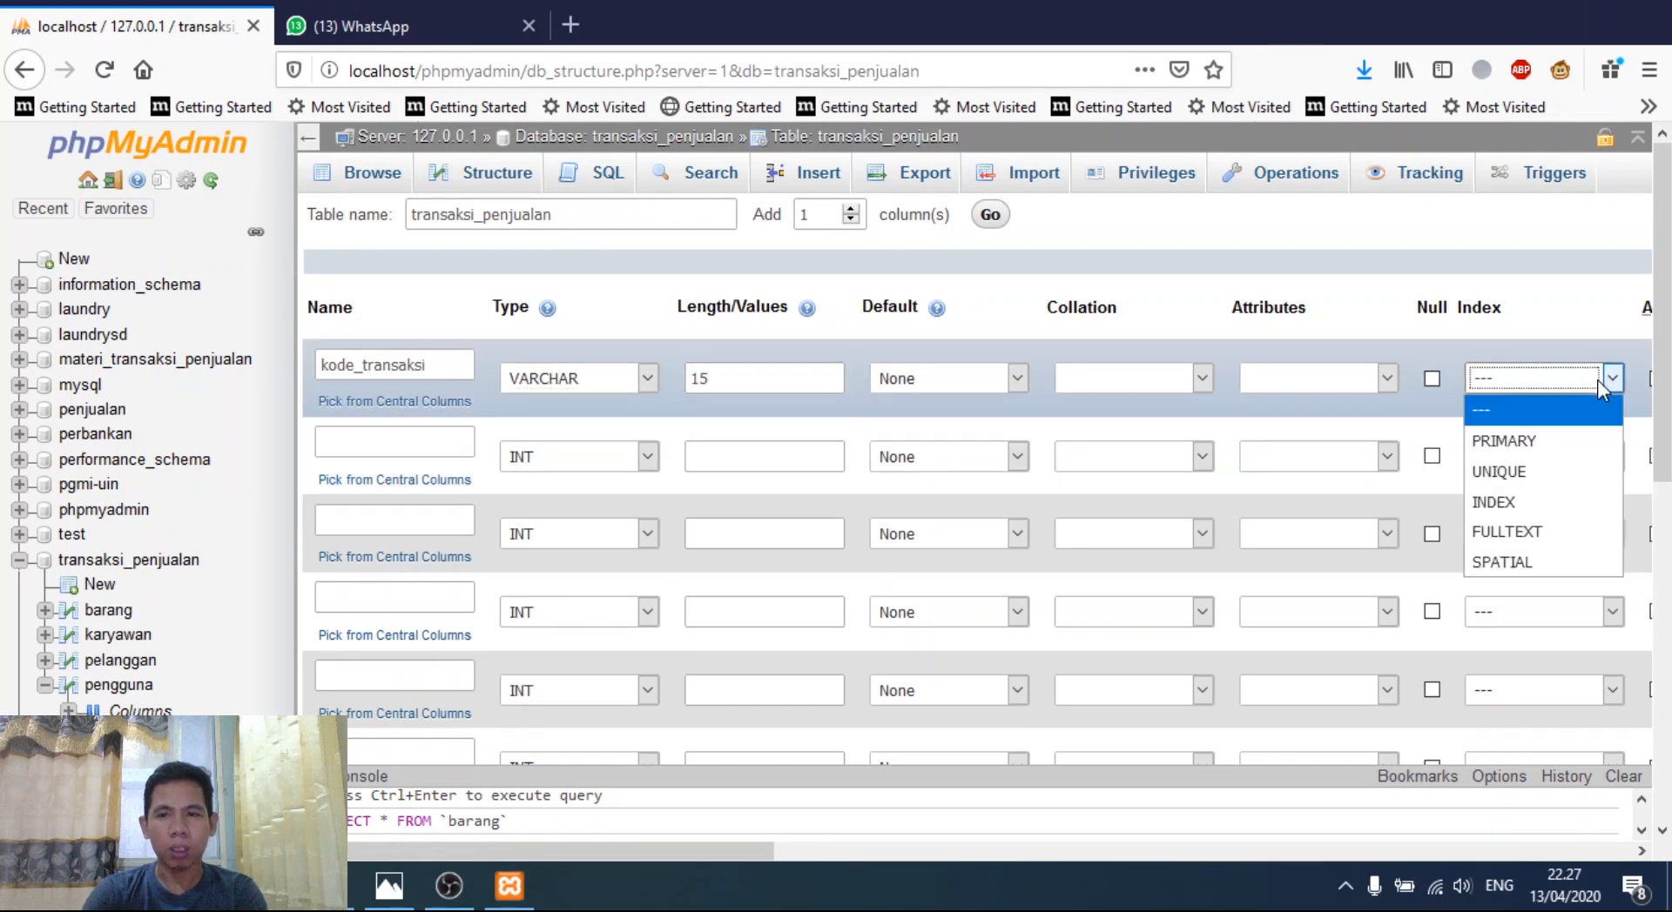
pyautogui.click(1521, 448)
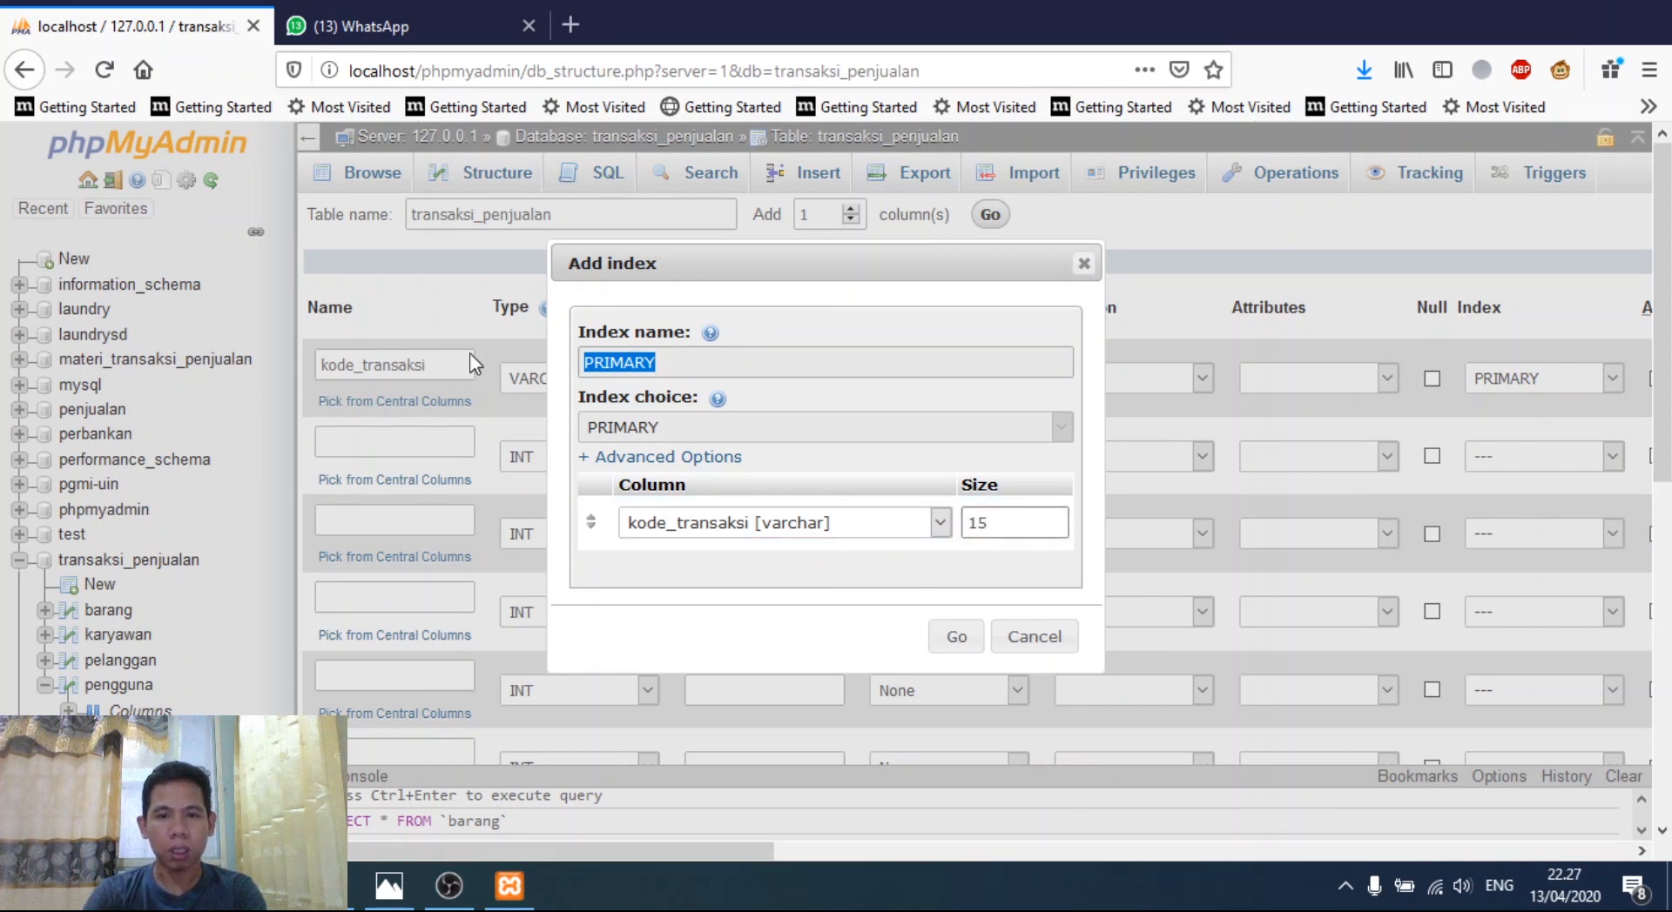
pyautogui.click(956, 638)
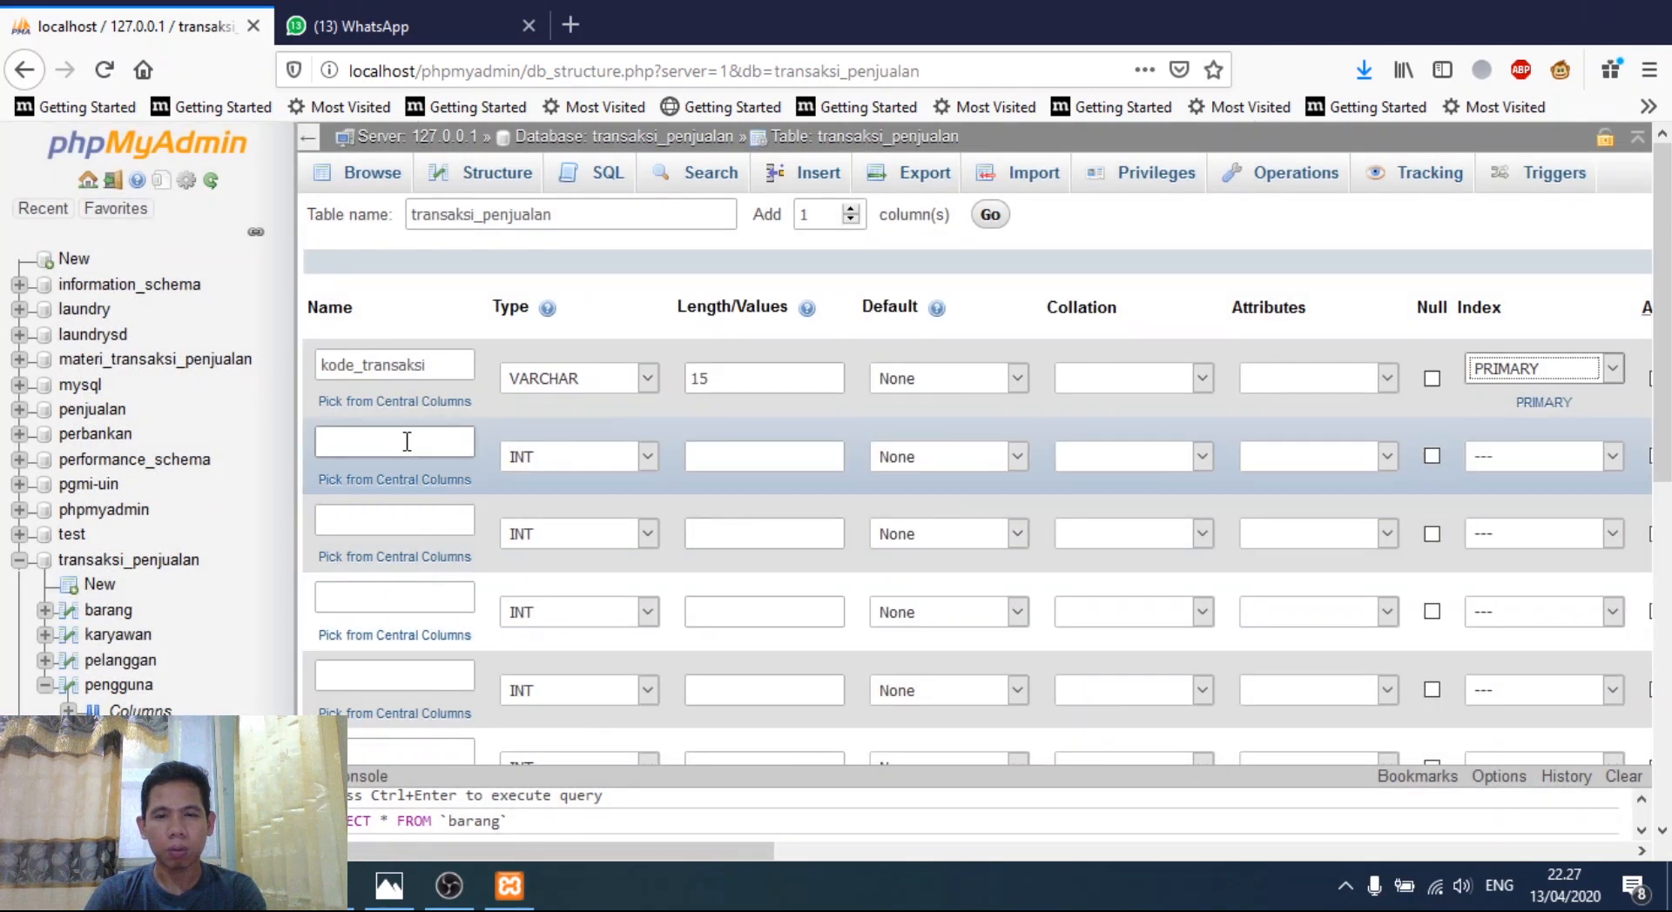
# - Add nik and kode_pelanggan columns, both VARCHAR 15
pyautogui.click(406, 441)
pyautogui.write('nik')
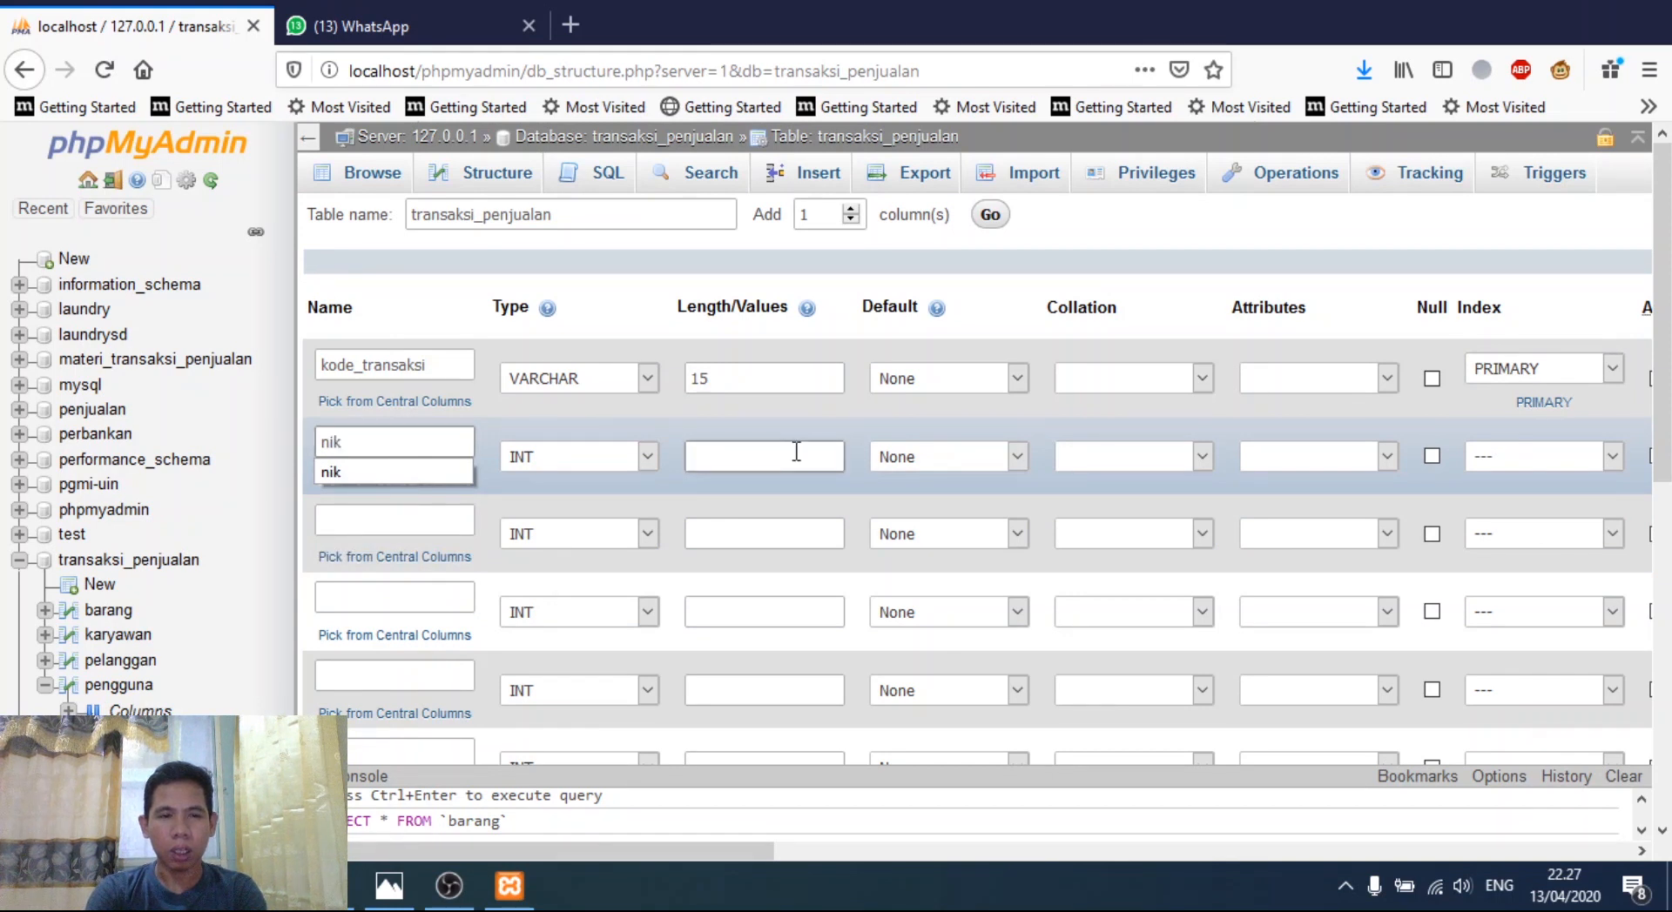
pyautogui.click(611, 451)
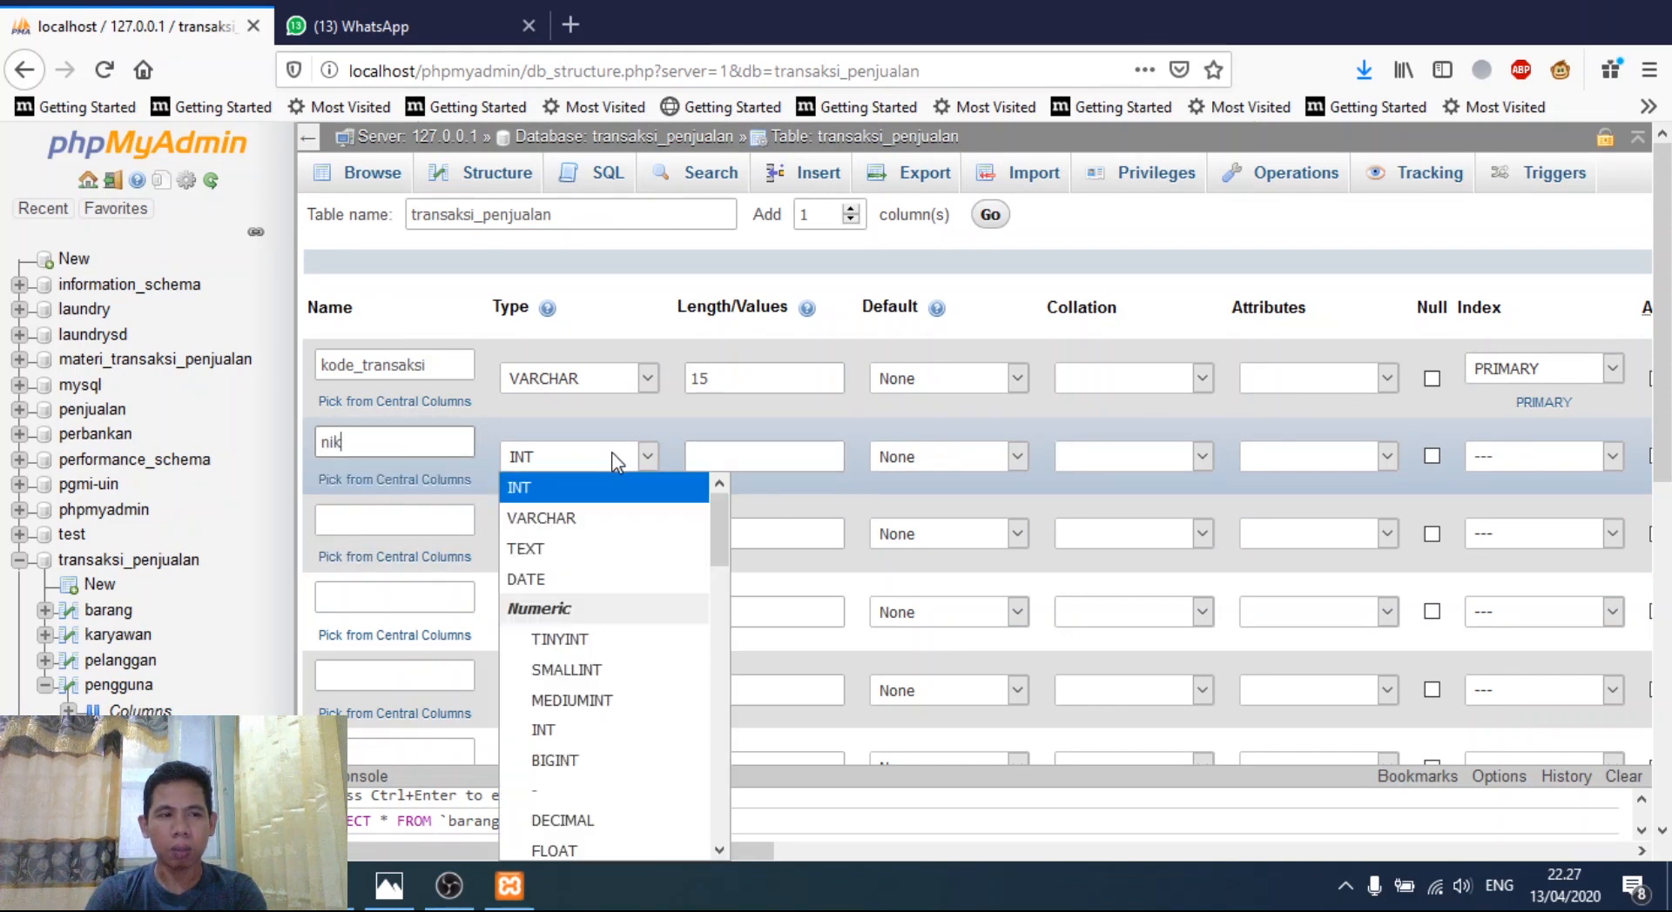
pyautogui.click(608, 505)
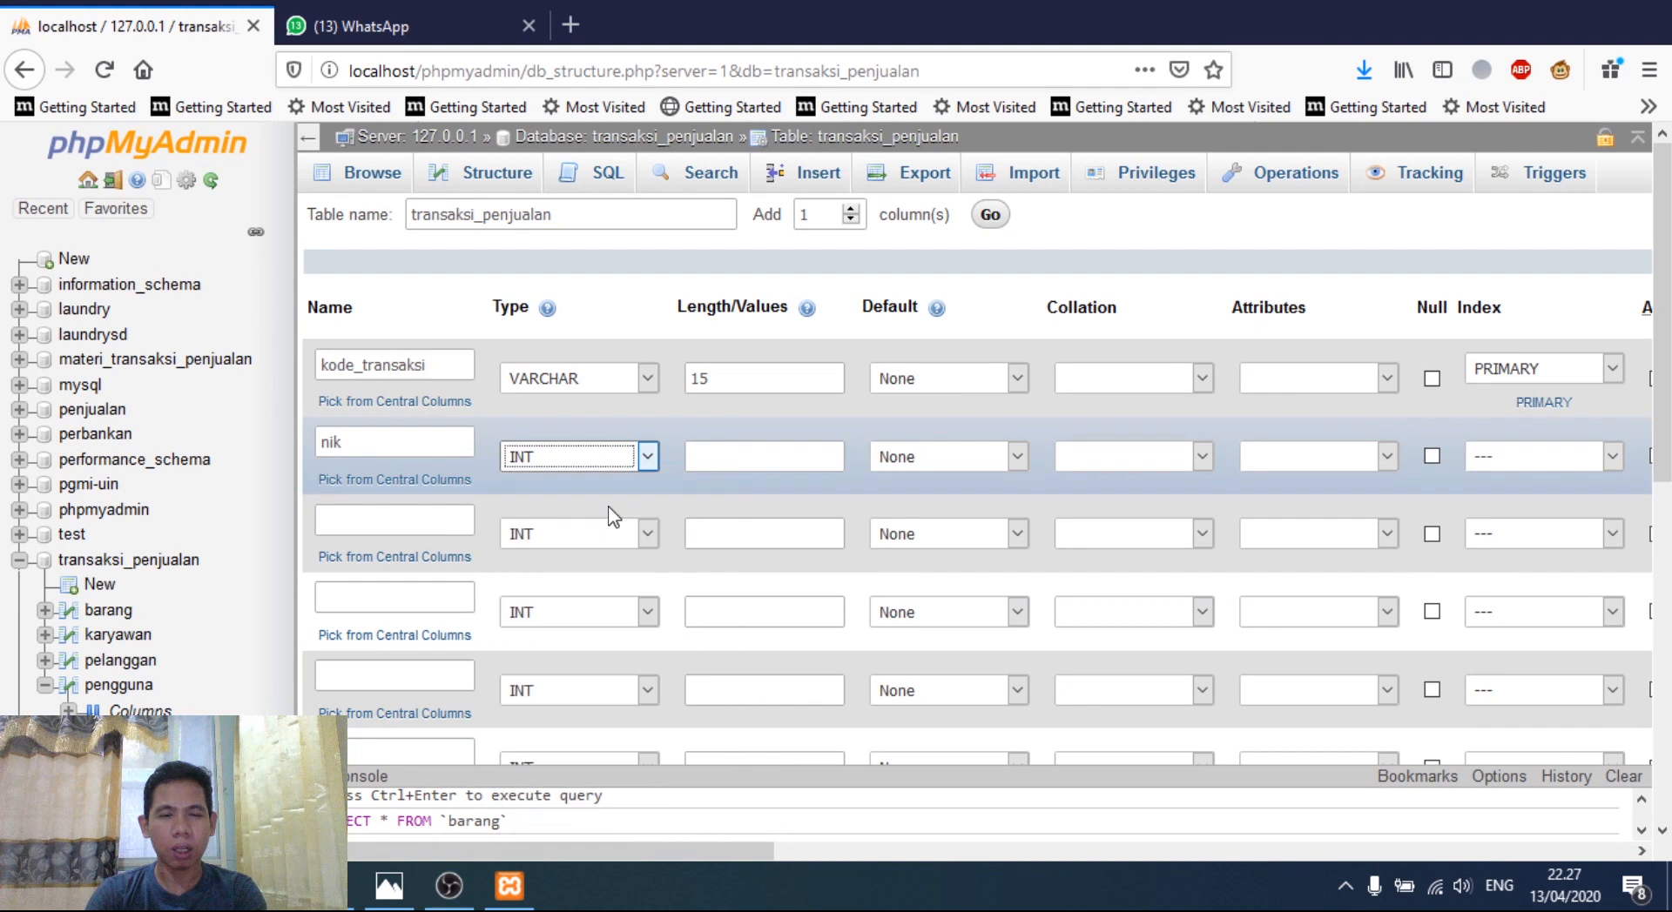
pyautogui.press('Down')
pyautogui.click(757, 457)
pyautogui.write('15')
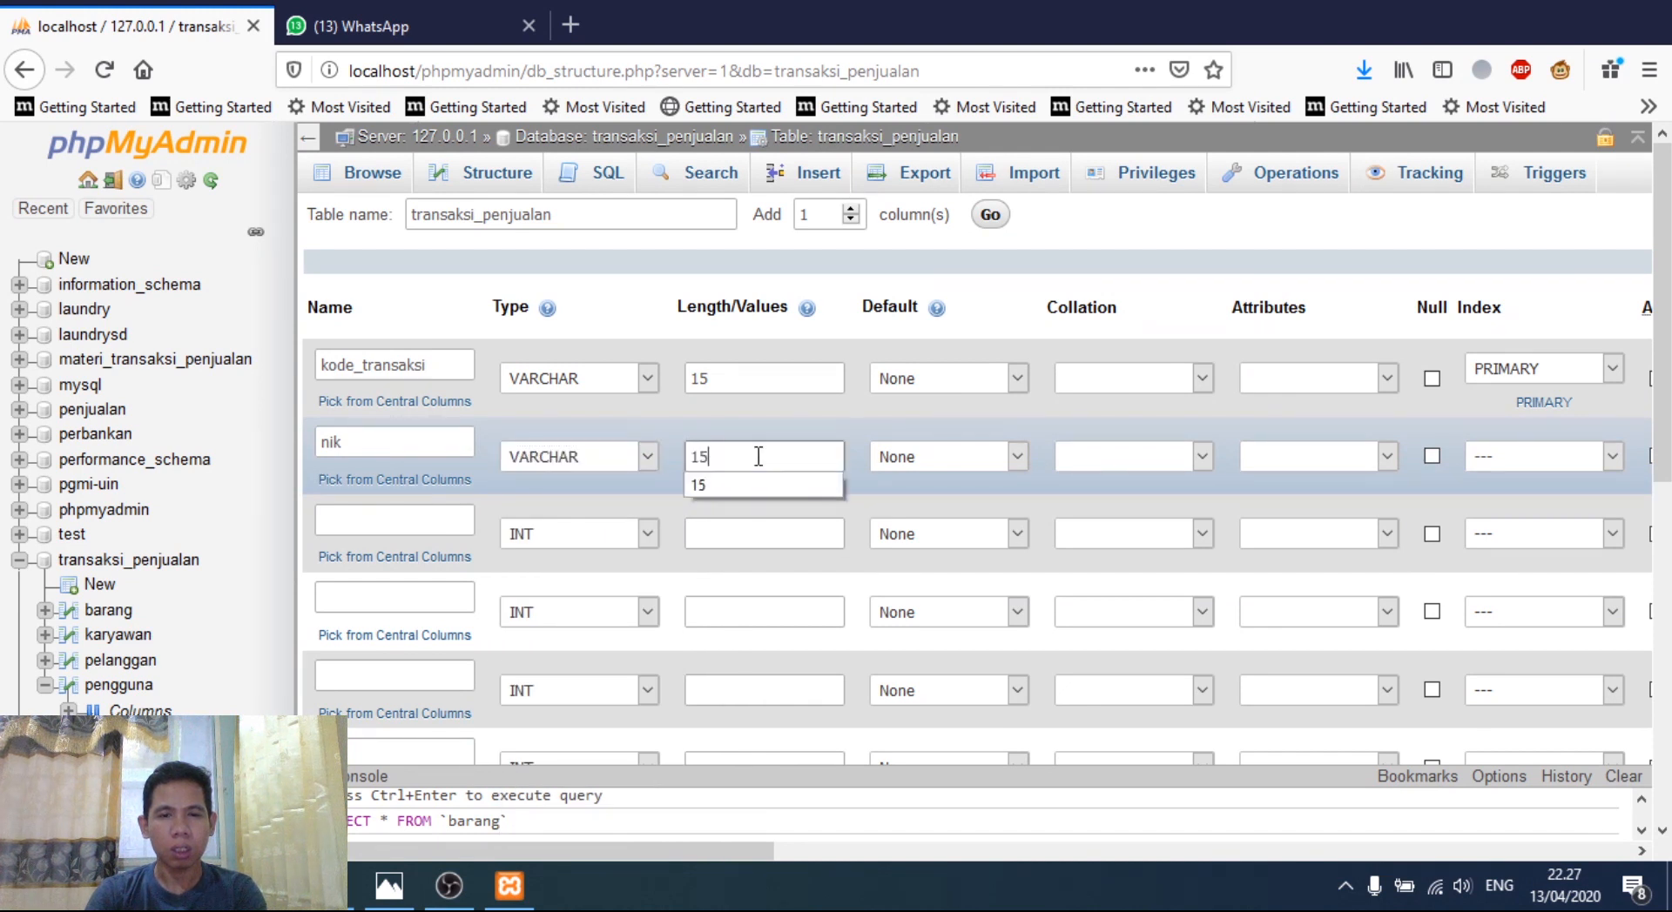
pyautogui.click(424, 521)
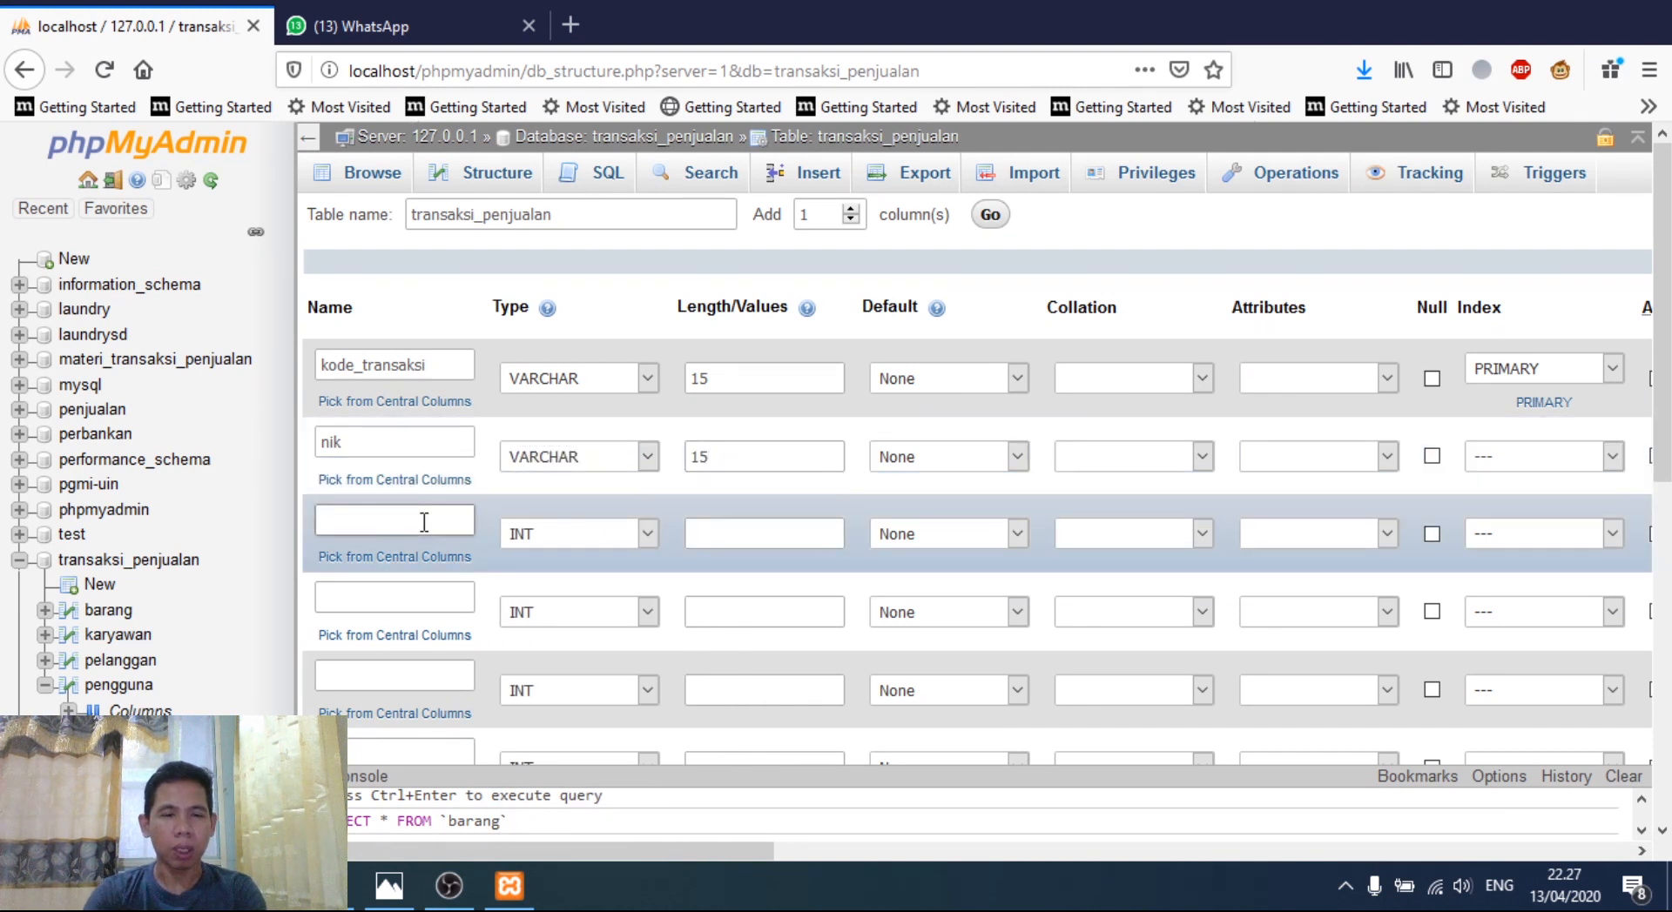
pyautogui.write('kode_pelanggan')
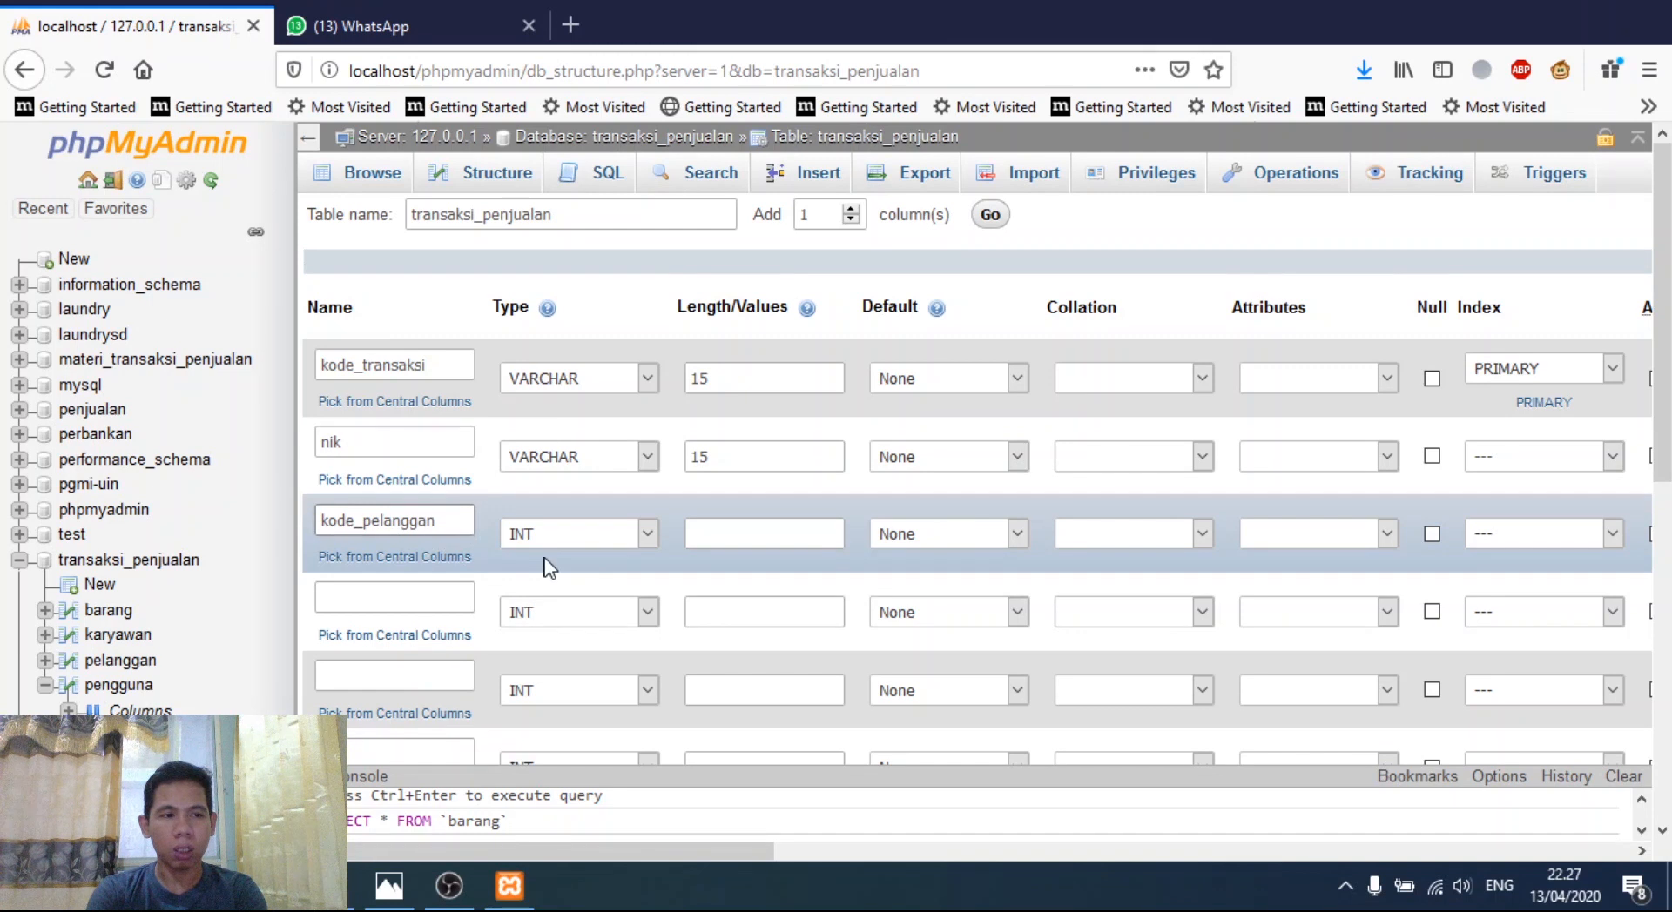
pyautogui.click(568, 542)
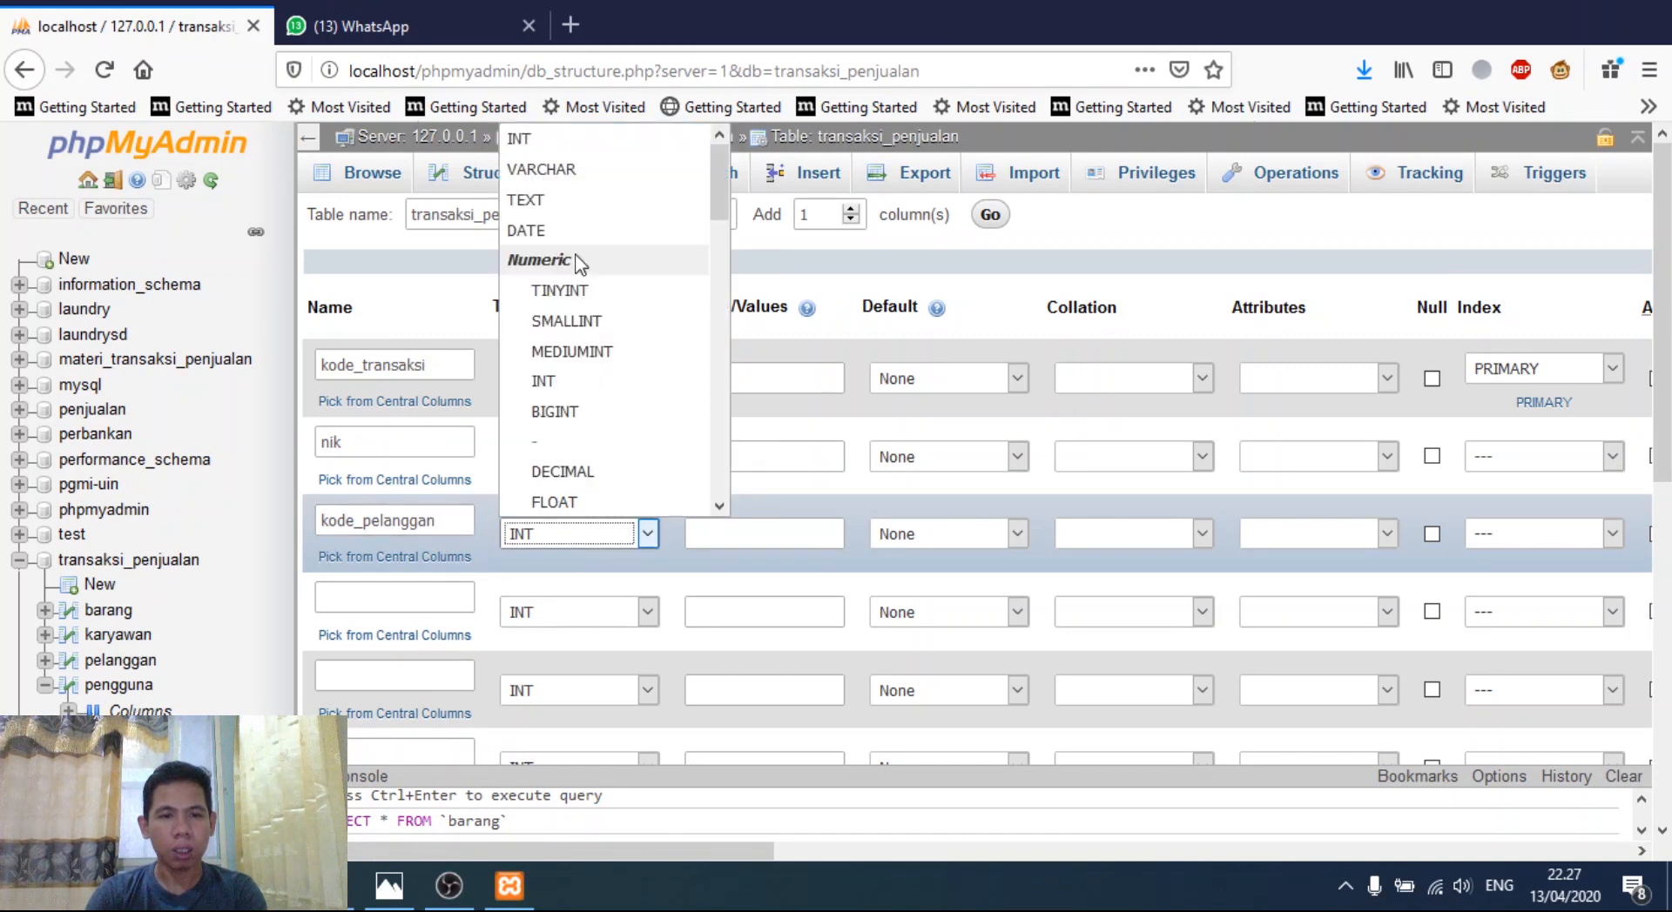
pyautogui.press('Escape')
pyautogui.press('v')
pyautogui.click(726, 535)
pyautogui.write('15')
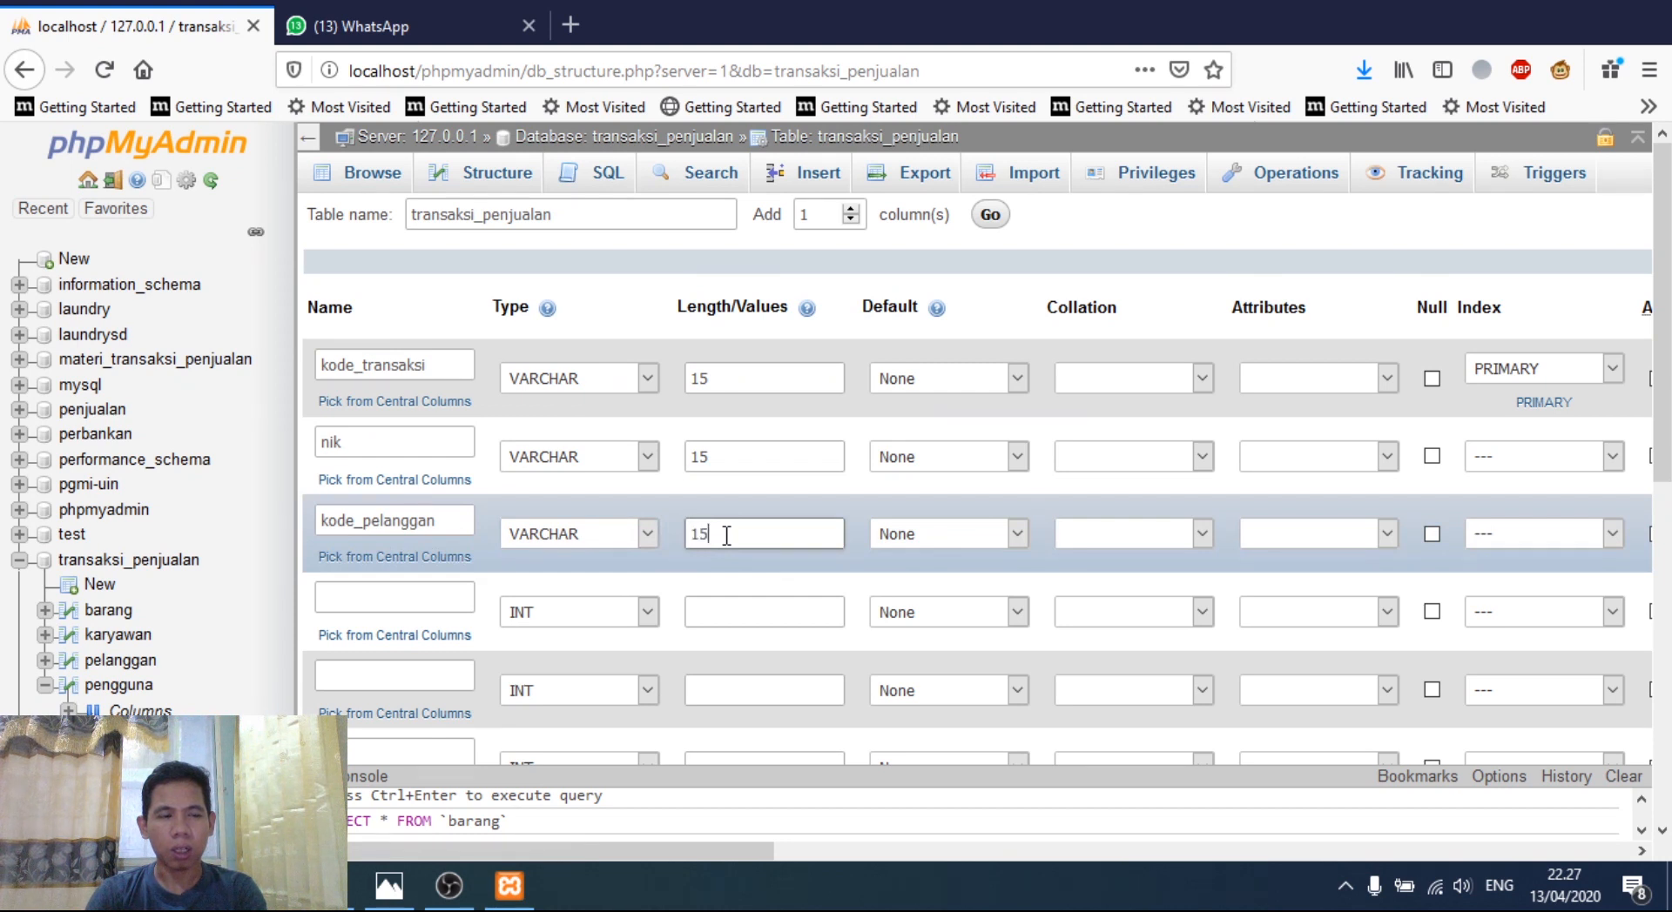
# - Add kode_barang and no_nota columns, both VARCHAR 15
pyautogui.click(394, 612)
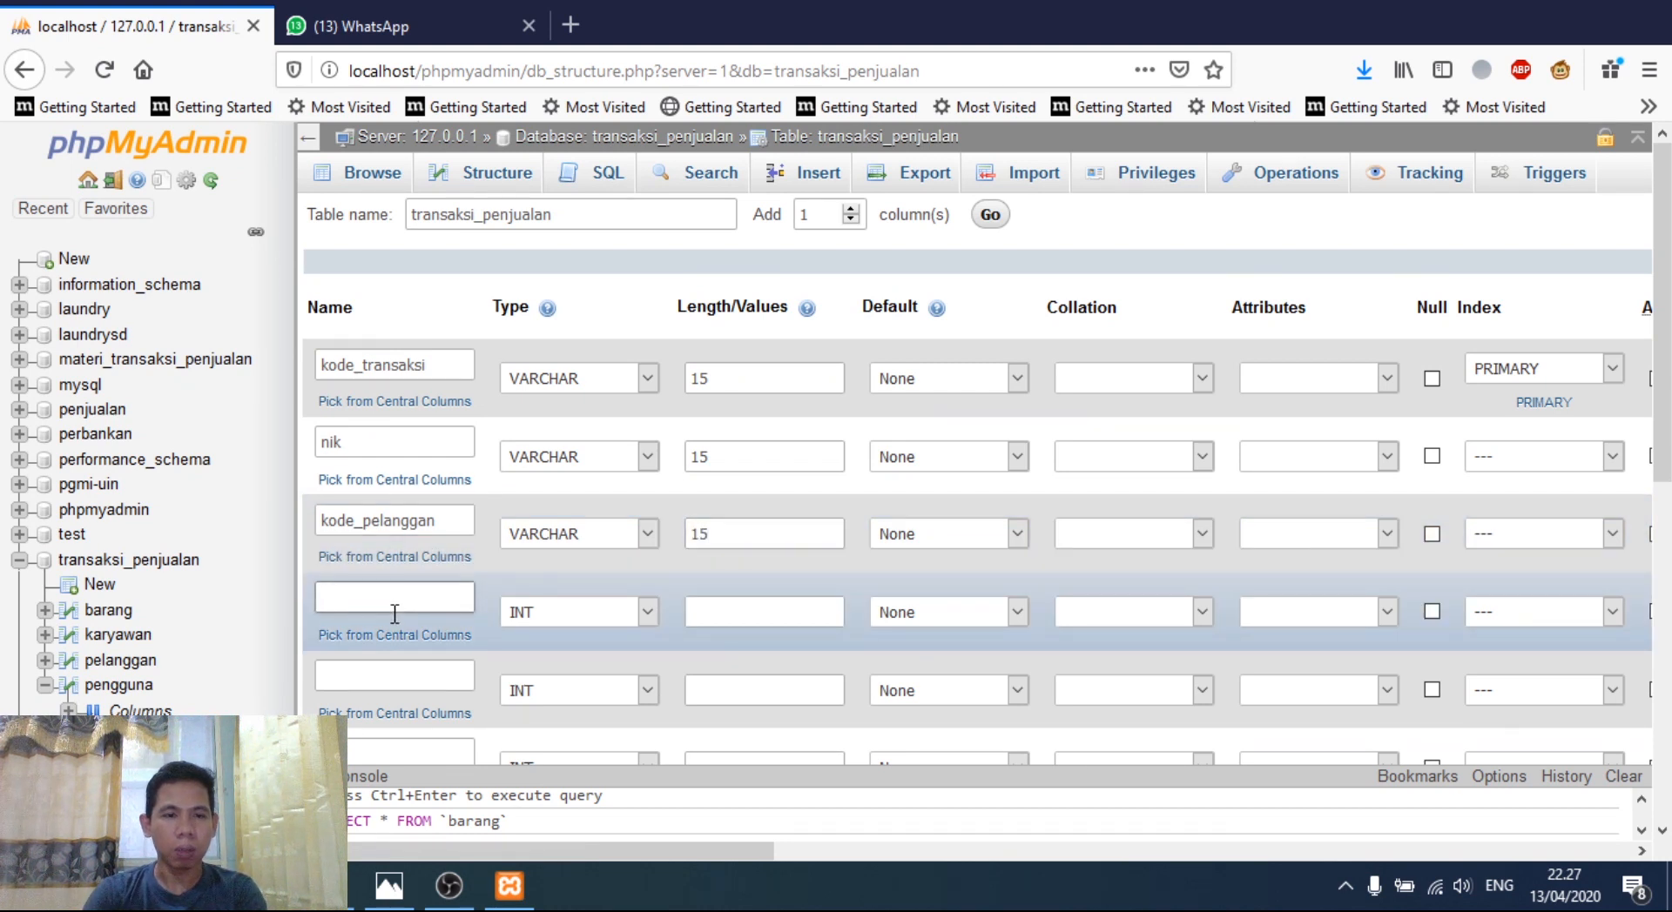
pyautogui.write('kode_barang')
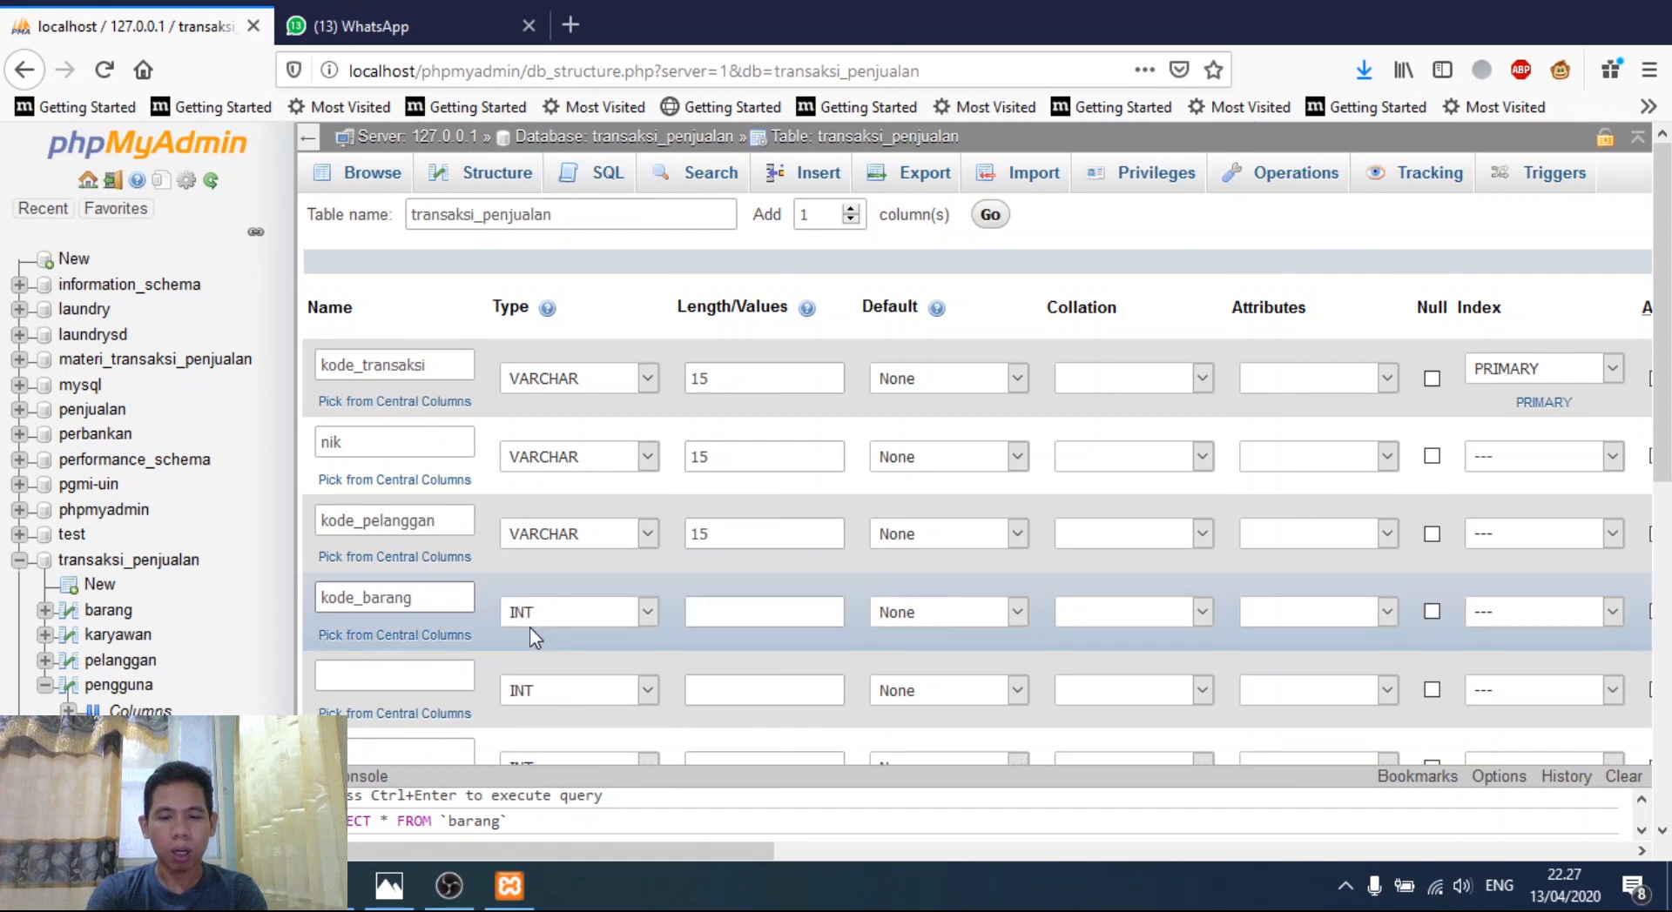
pyautogui.click(550, 620)
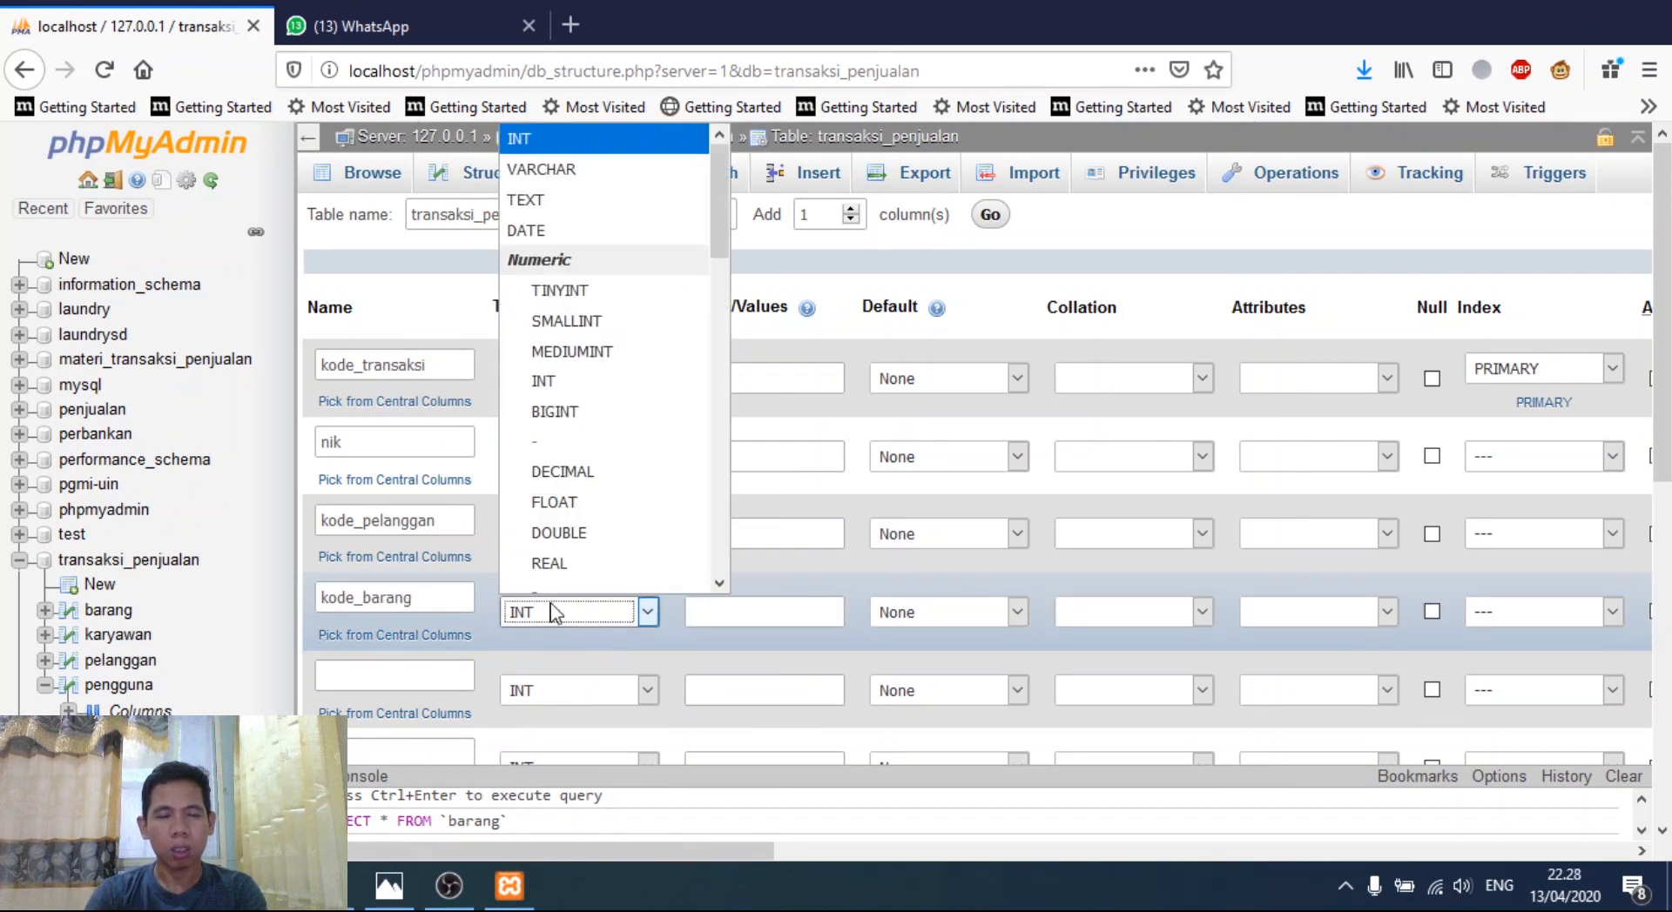
pyautogui.click(579, 195)
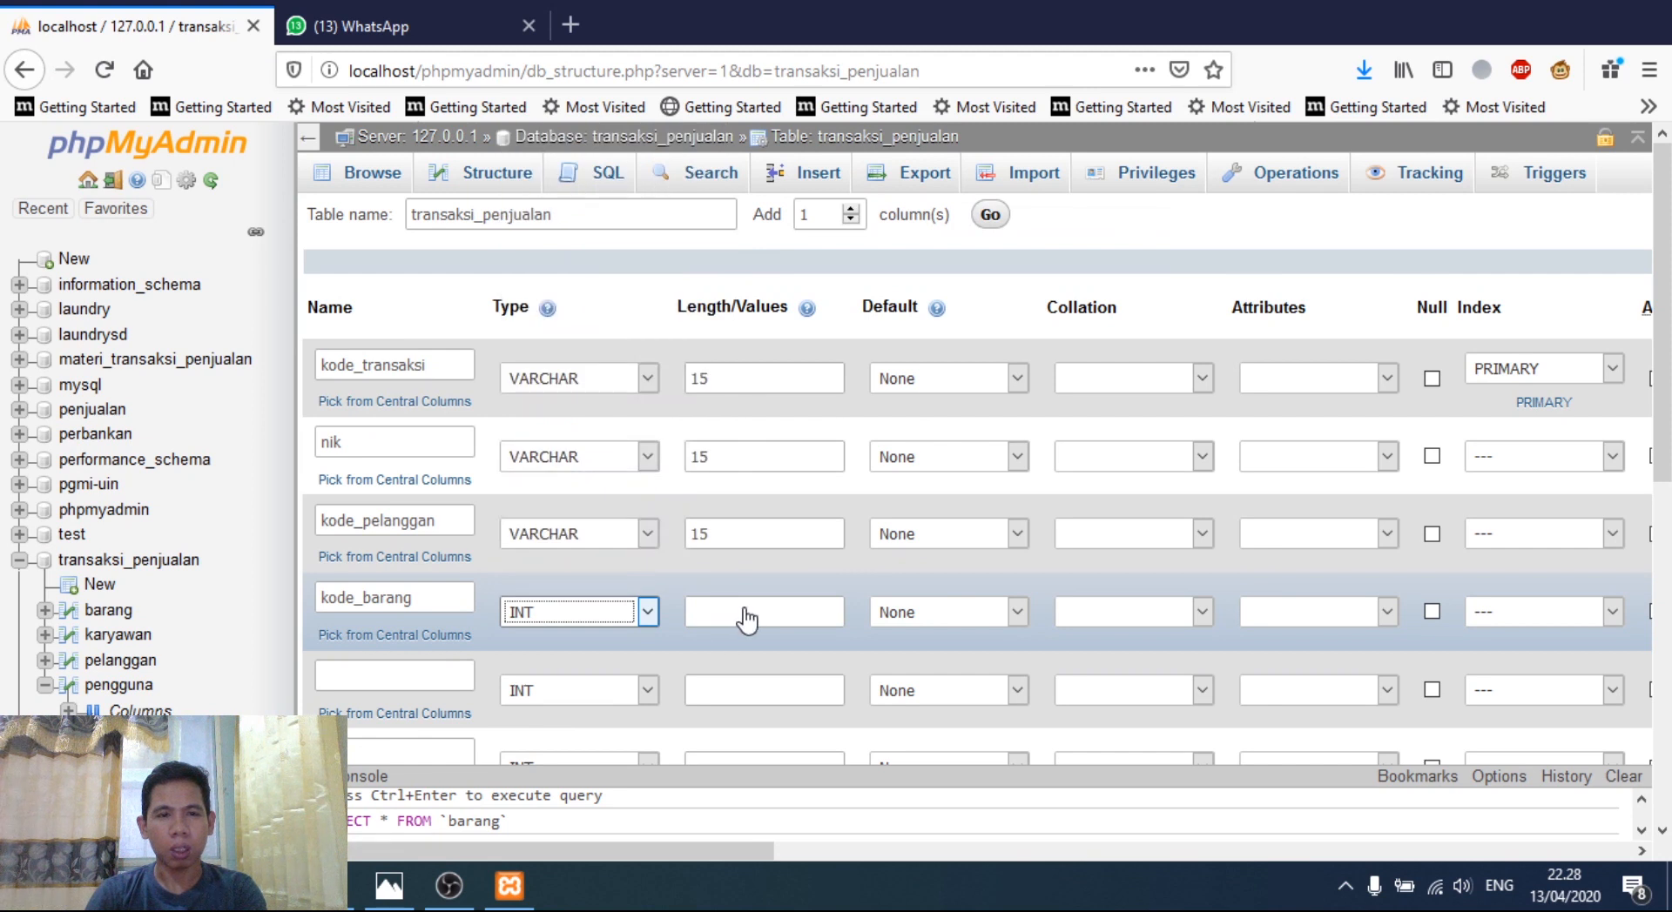
pyautogui.click(746, 608)
pyautogui.write('15')
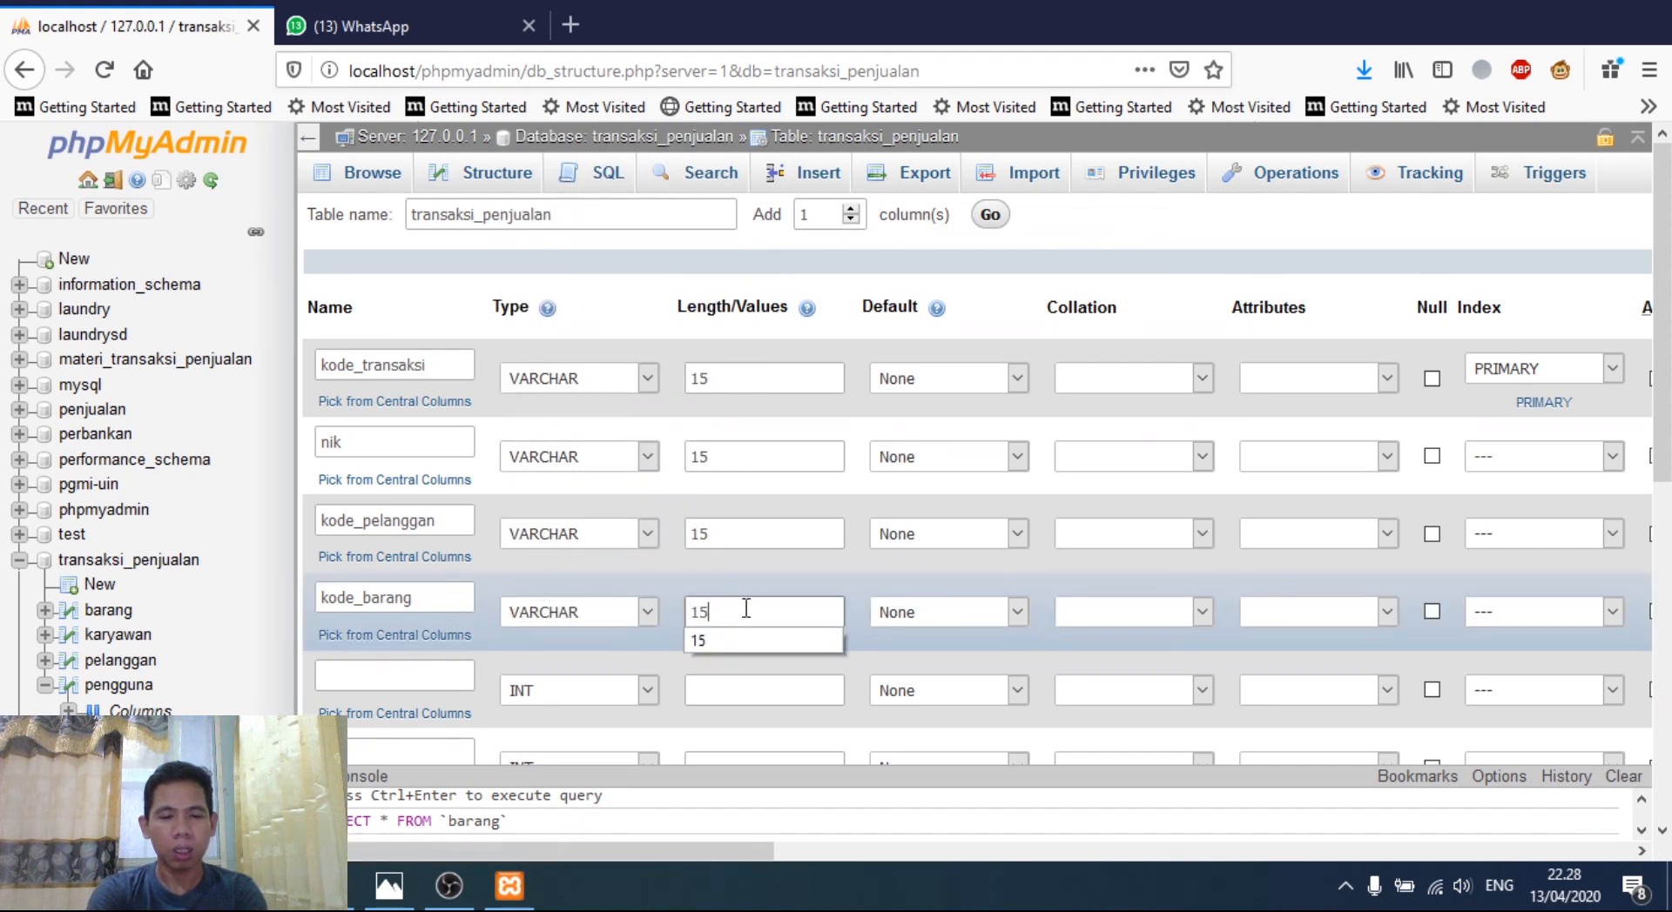
pyautogui.click(410, 677)
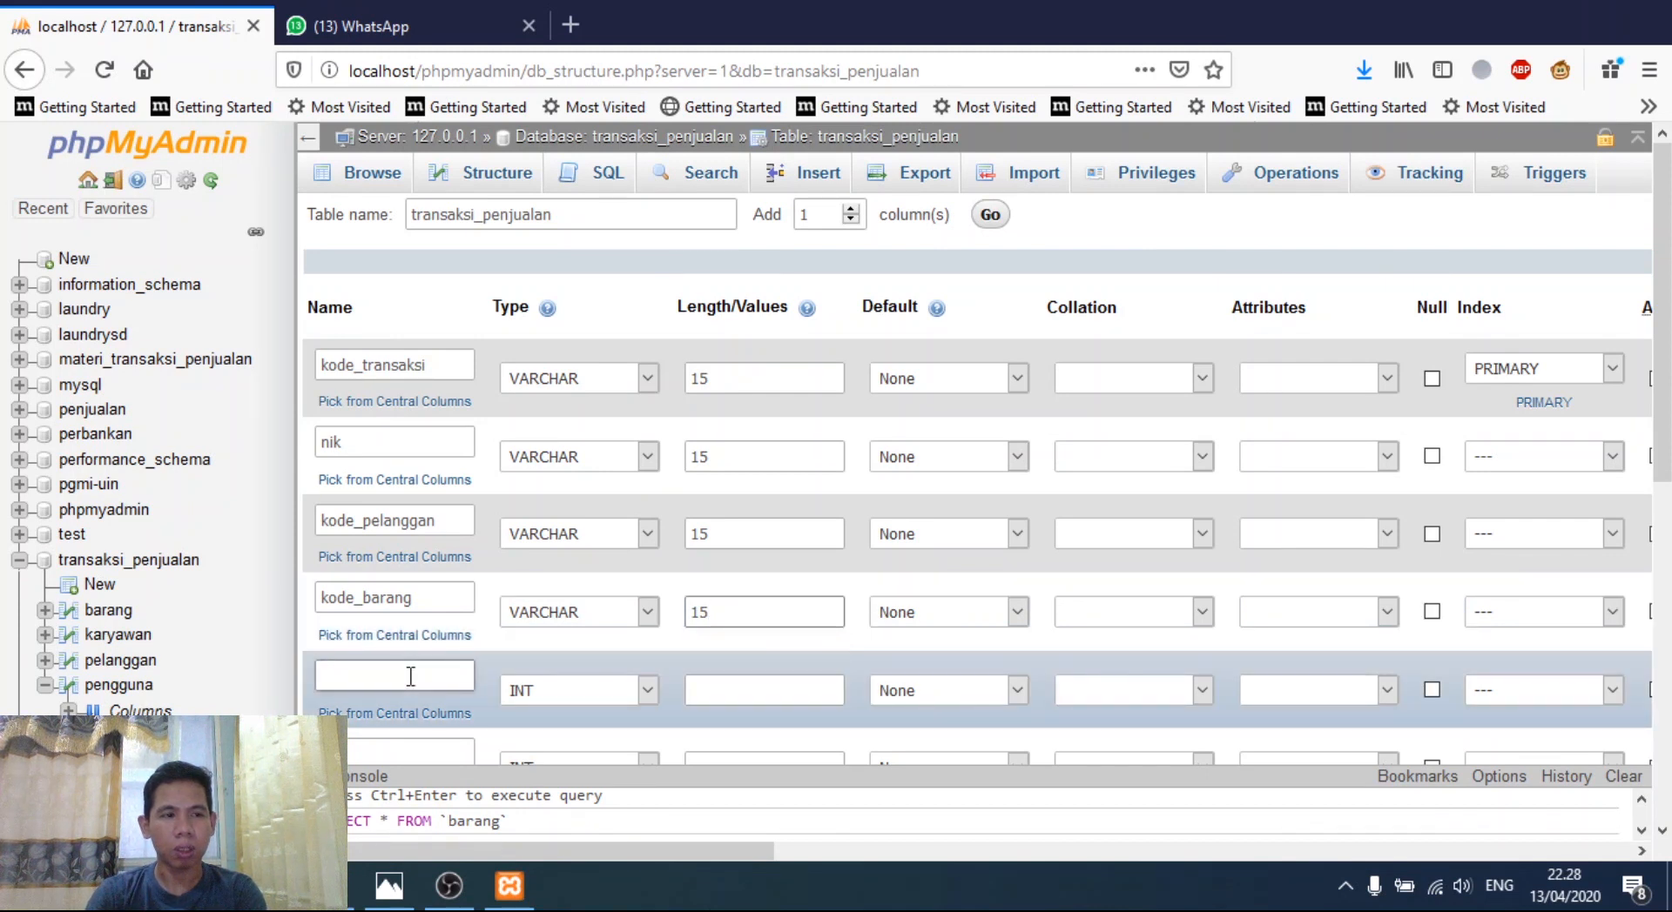
pyautogui.write('no_nota')
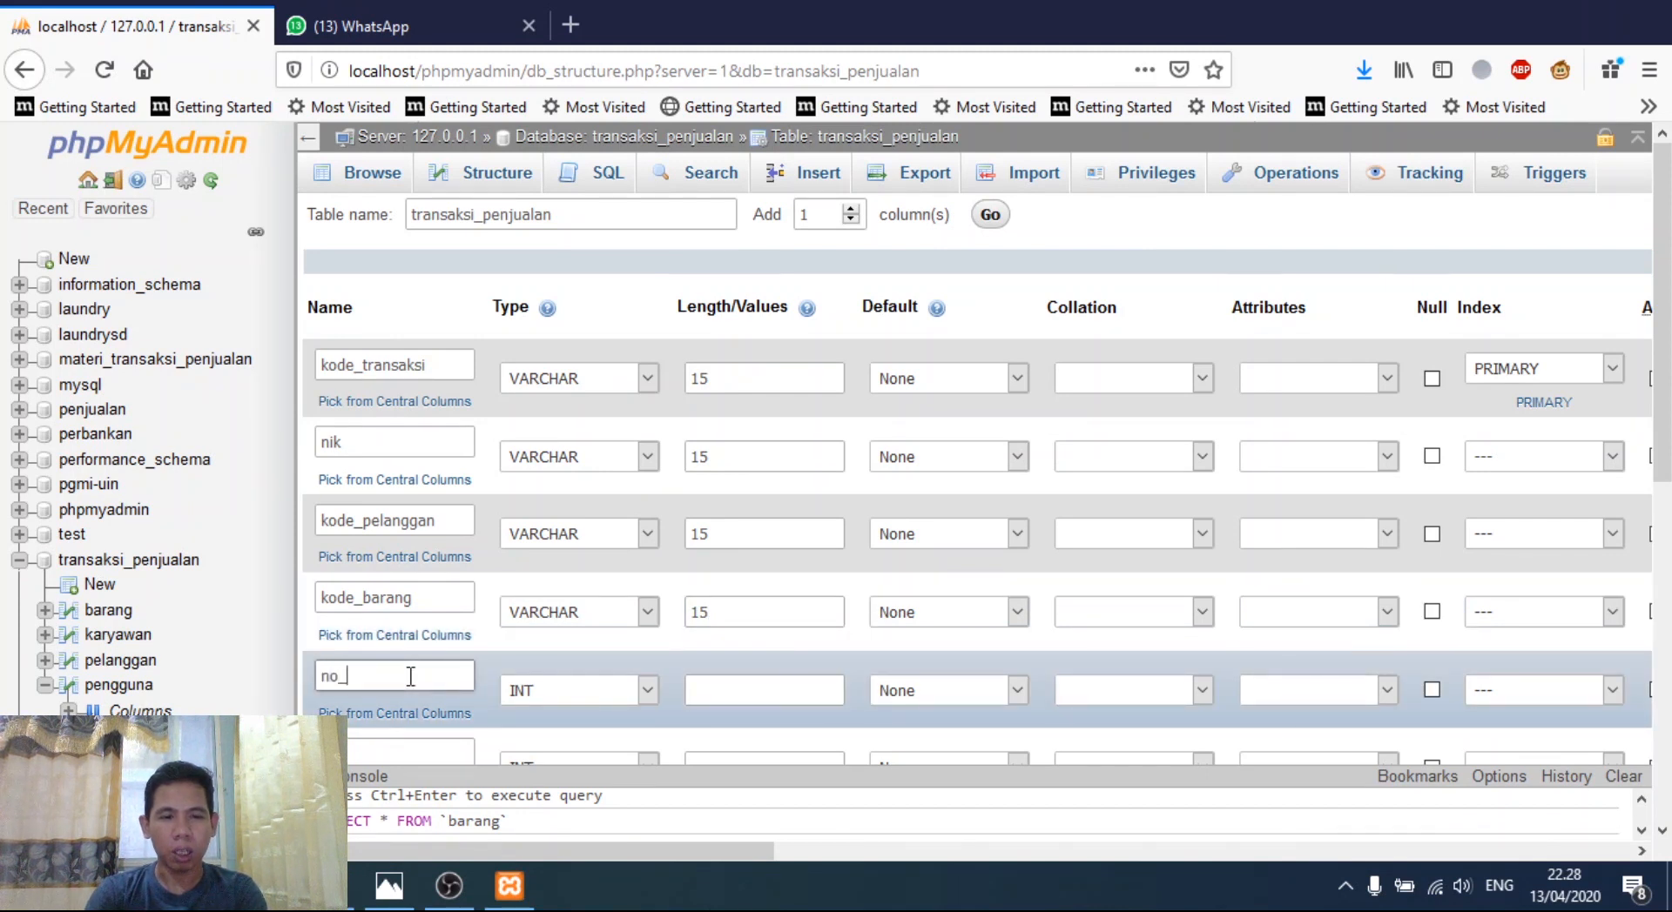
pyautogui.click(547, 692)
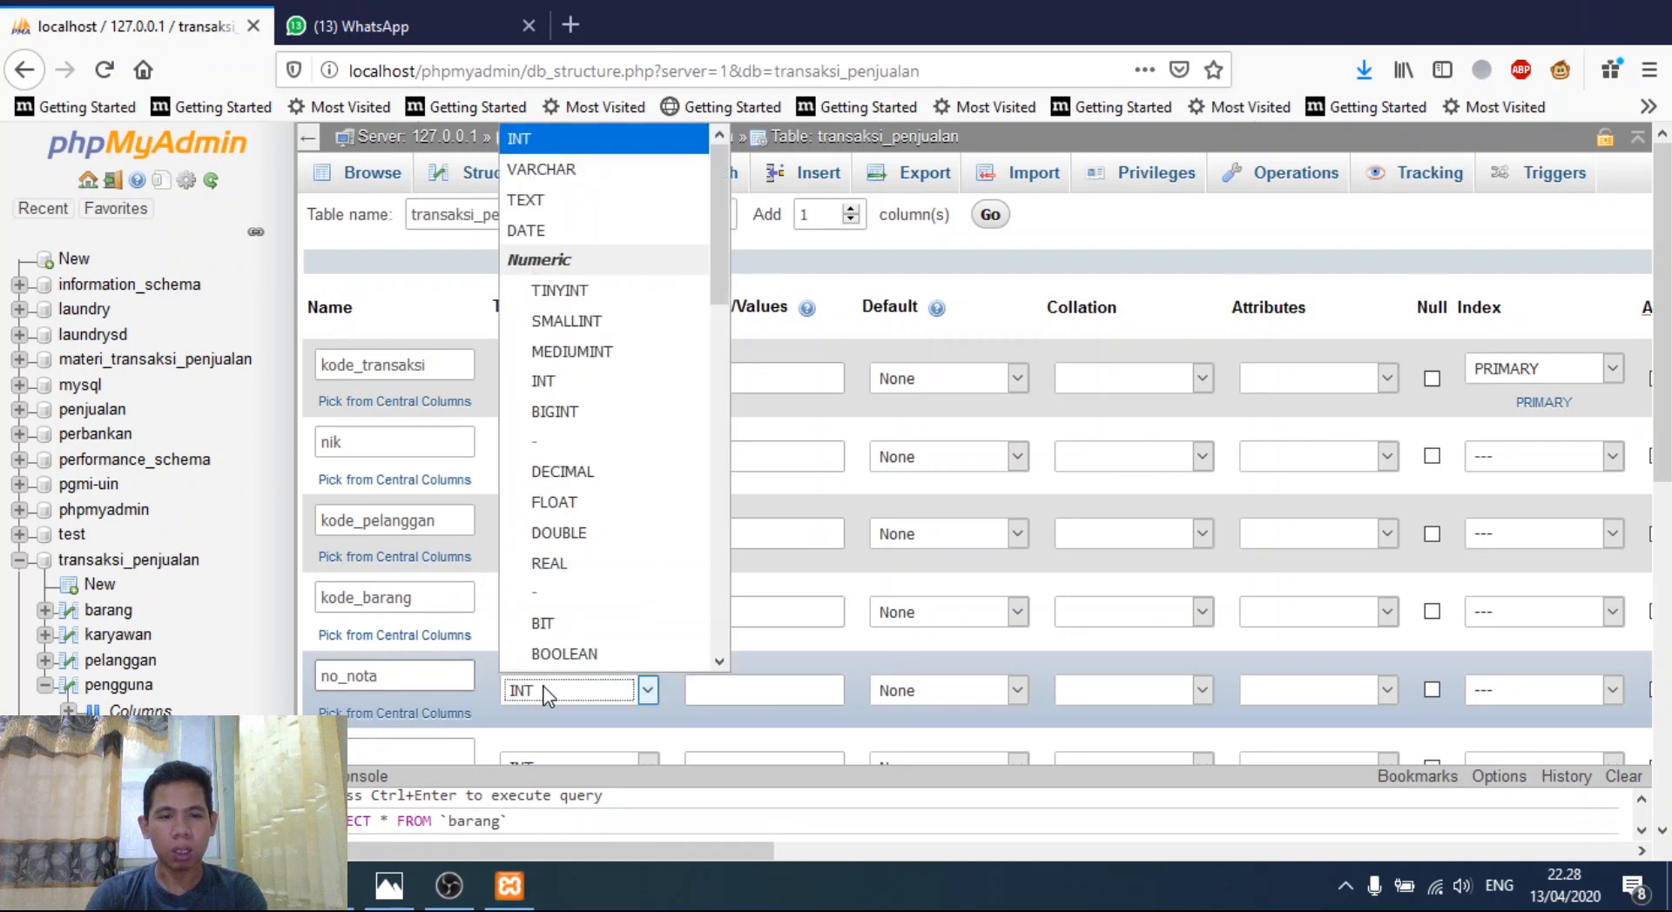
pyautogui.click(531, 179)
pyautogui.click(729, 687)
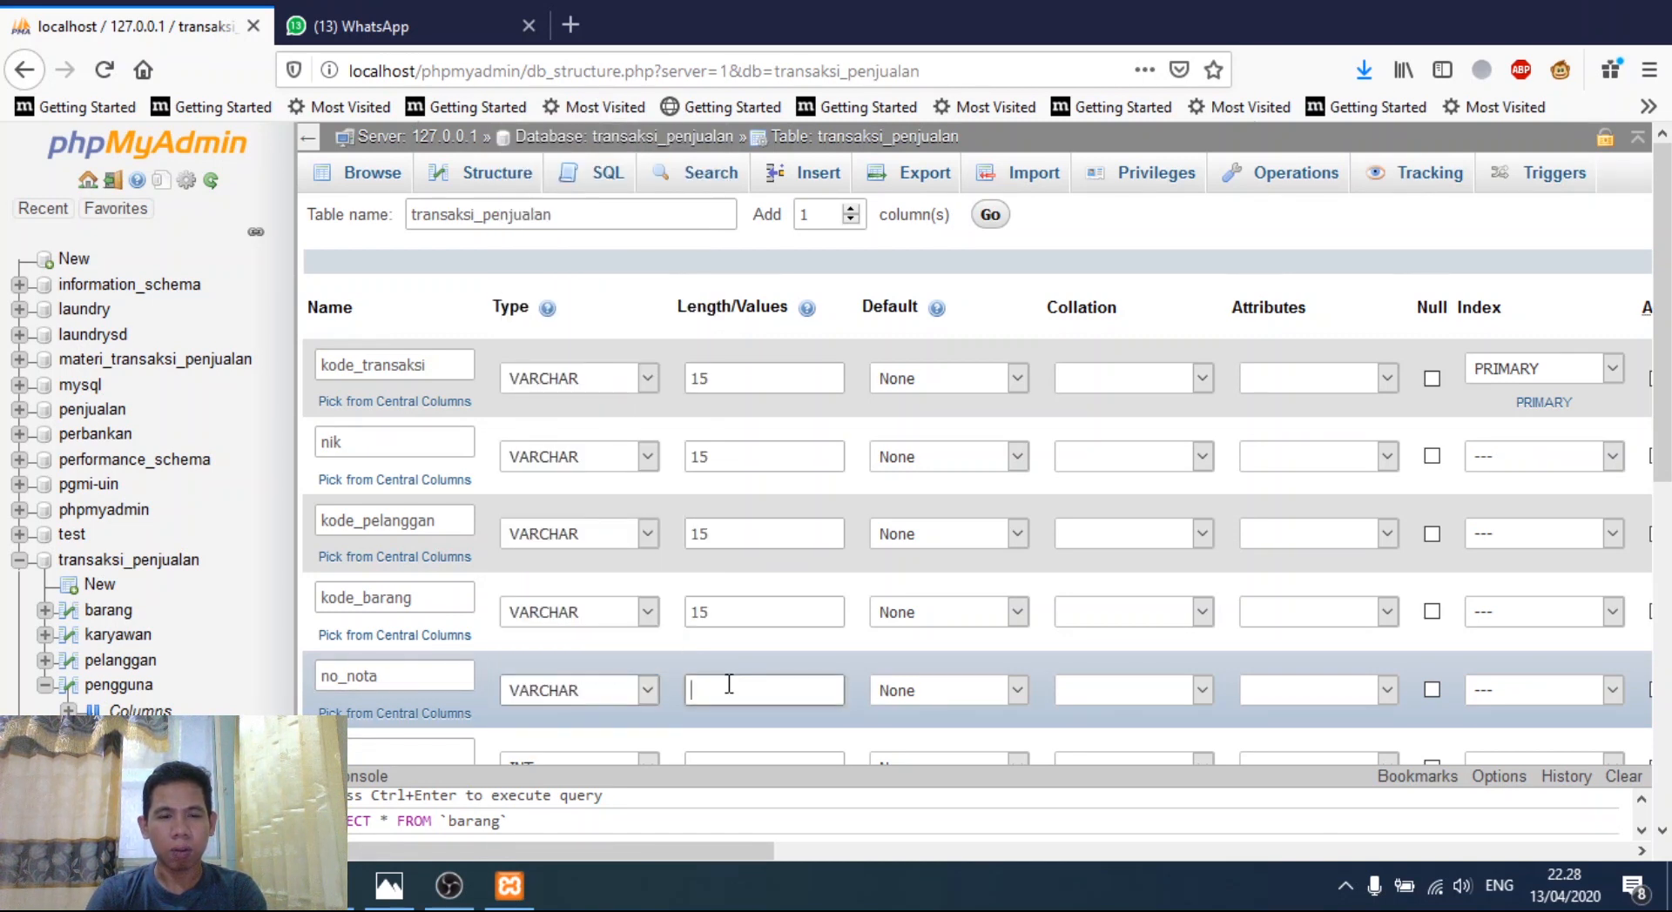
pyautogui.write('15')
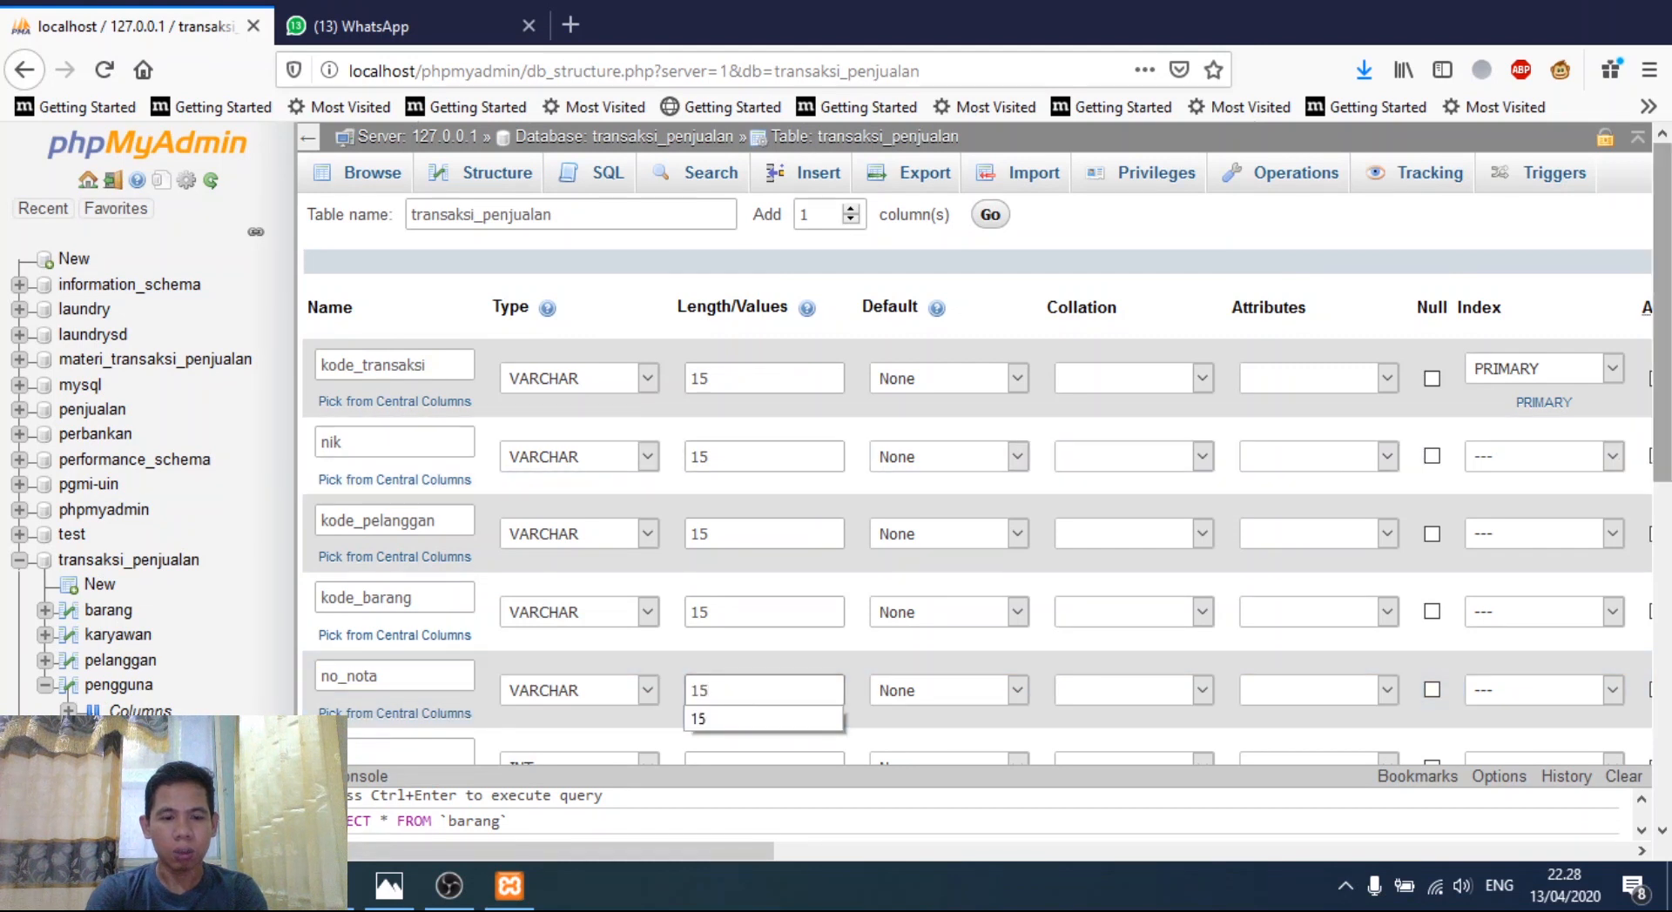
# - Add qty and diskon as INT columns and tanggal_transaksi as DATE
pyautogui.scroll(-5, 975, 488)
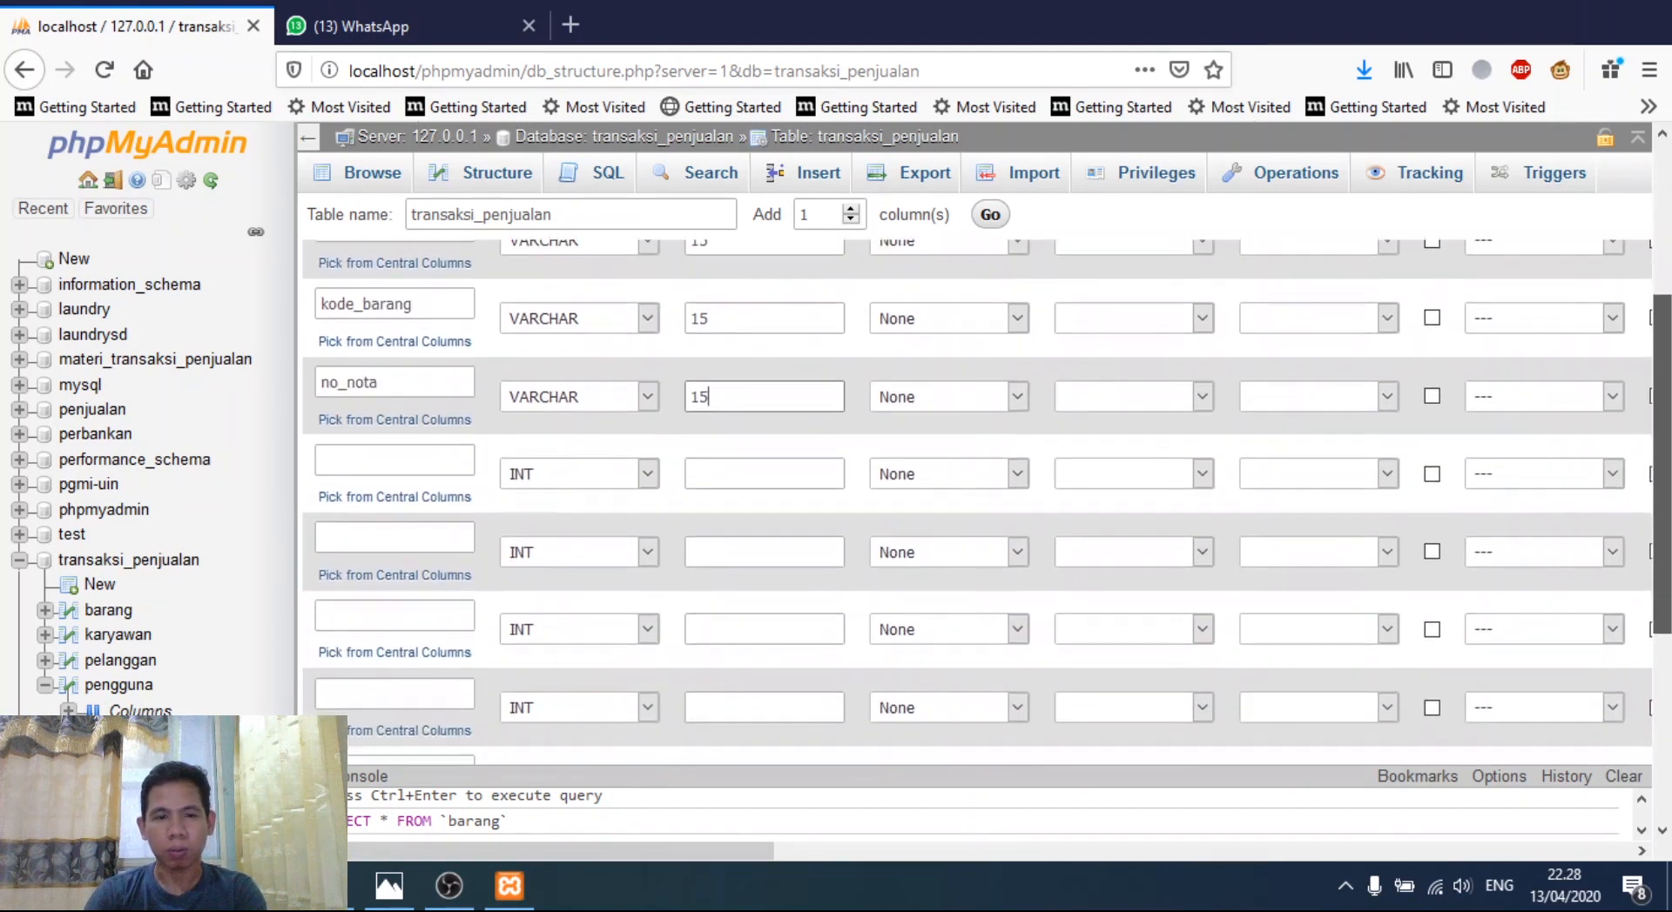
pyautogui.click(418, 449)
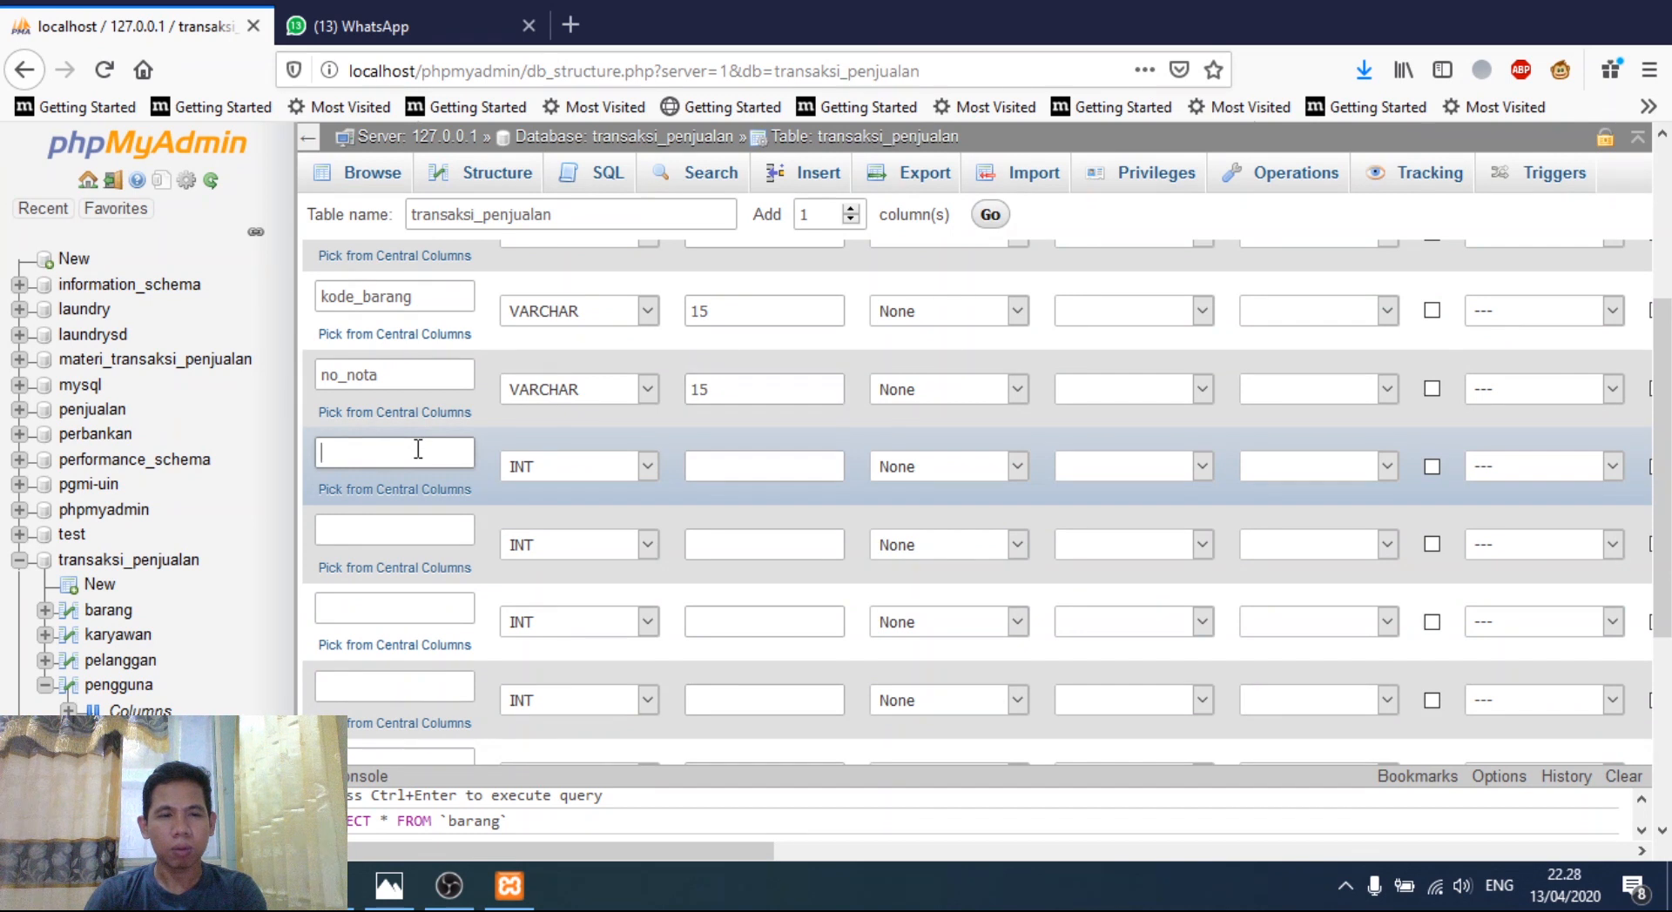
pyautogui.write('qty')
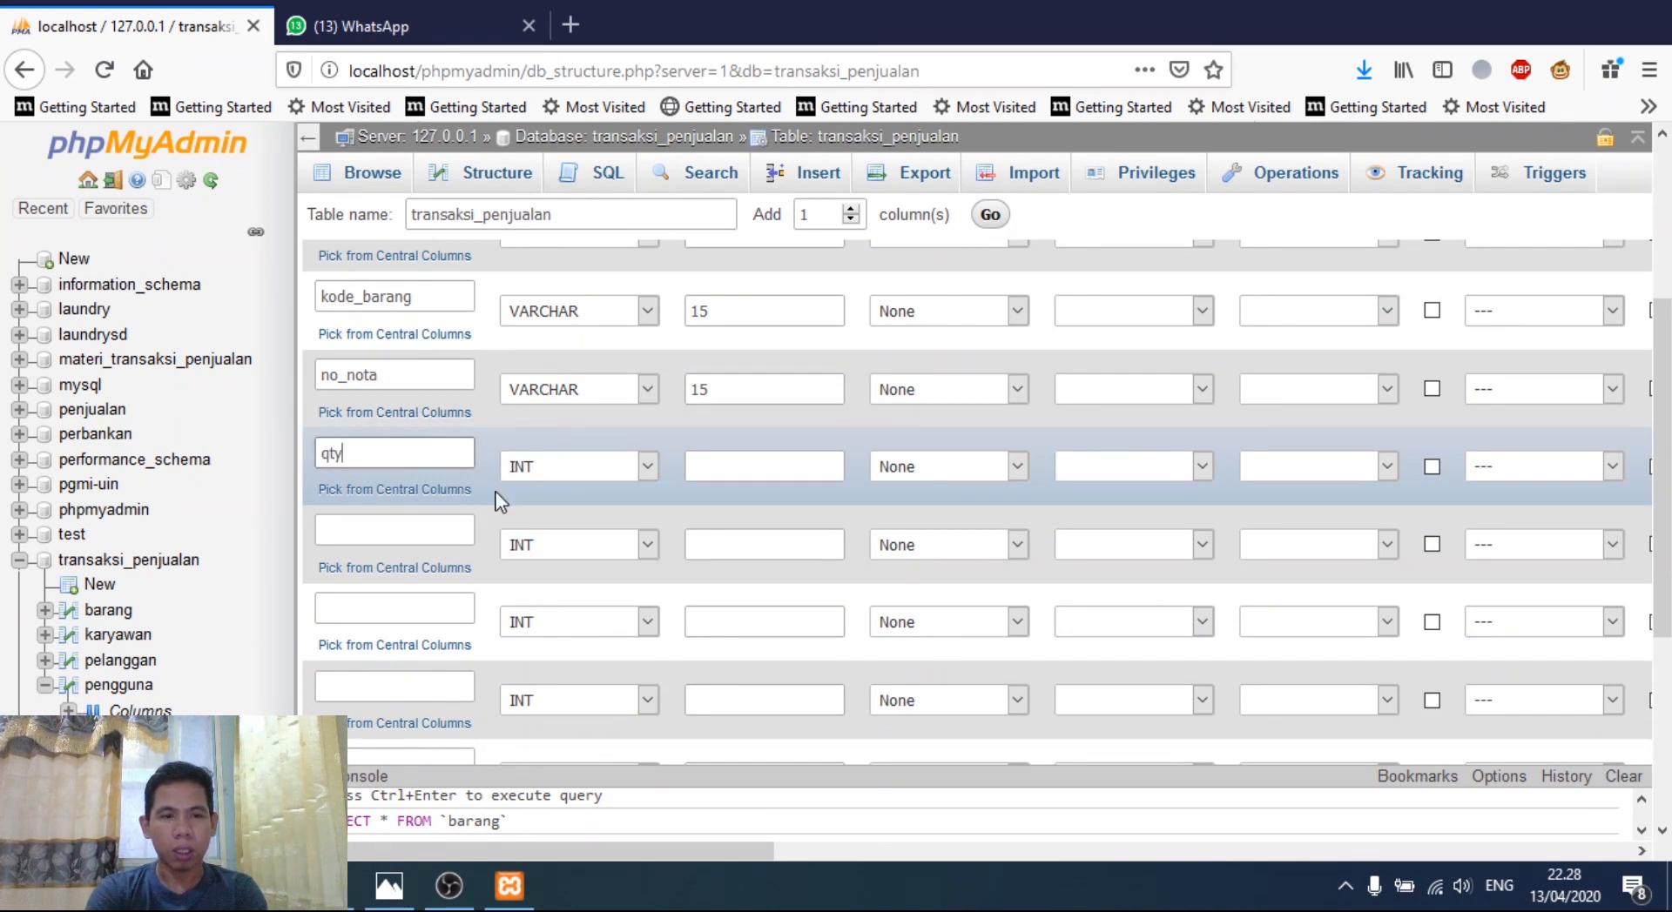
pyautogui.click(400, 534)
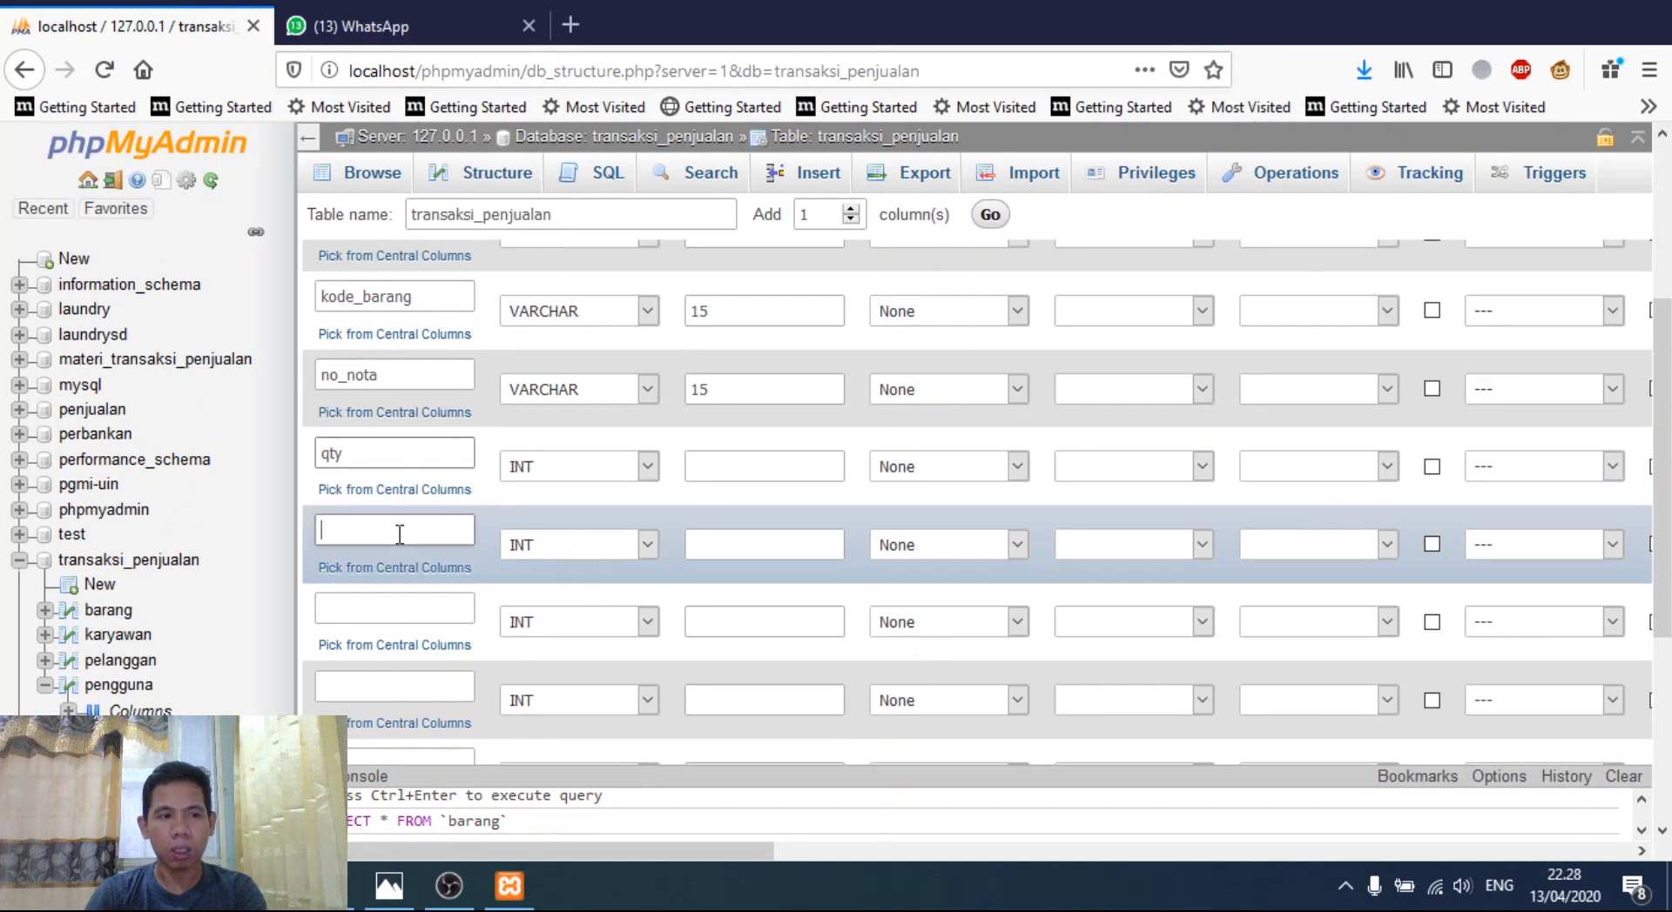
pyautogui.write('di')
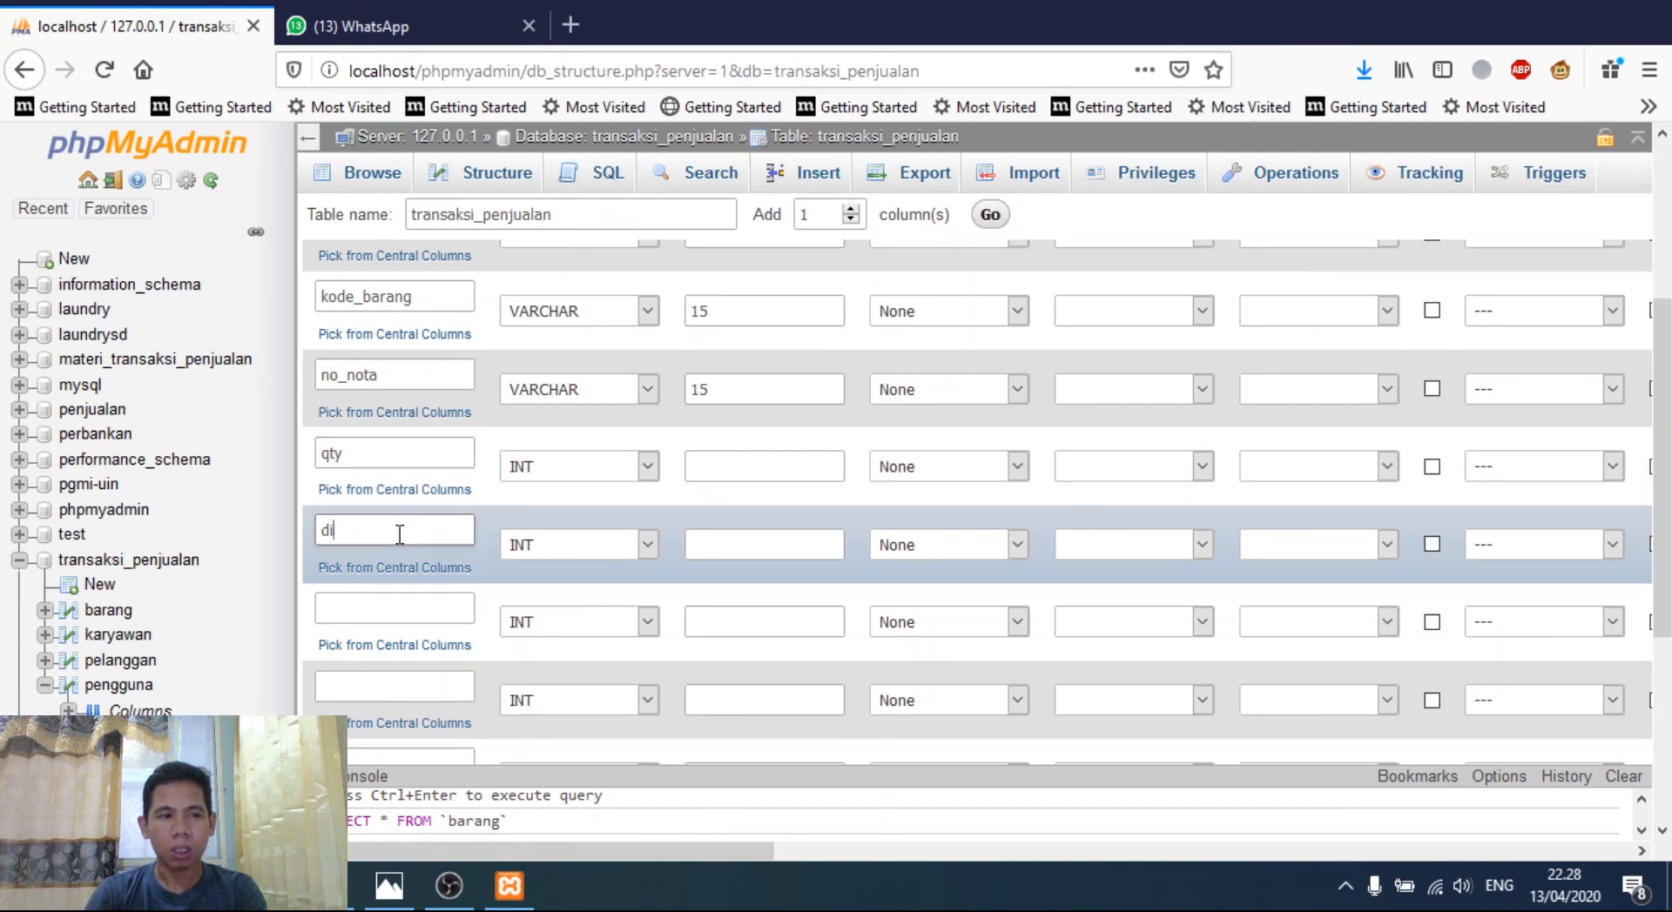
pyautogui.write('skon')
pyautogui.click(353, 614)
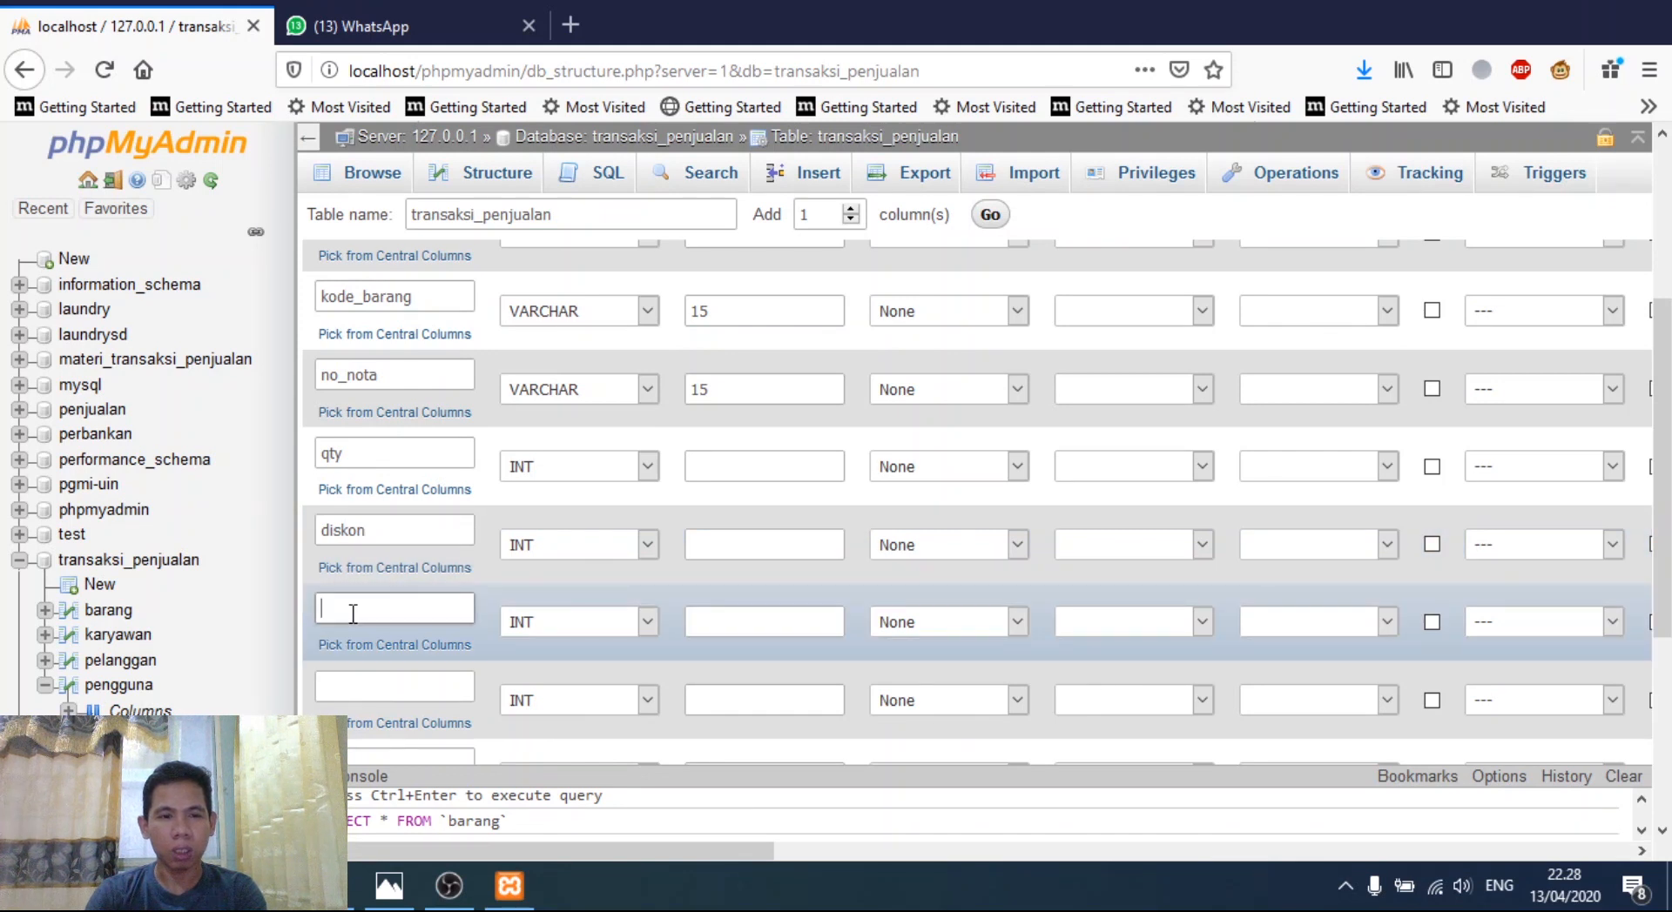
pyautogui.write('tanggal_transaksi')
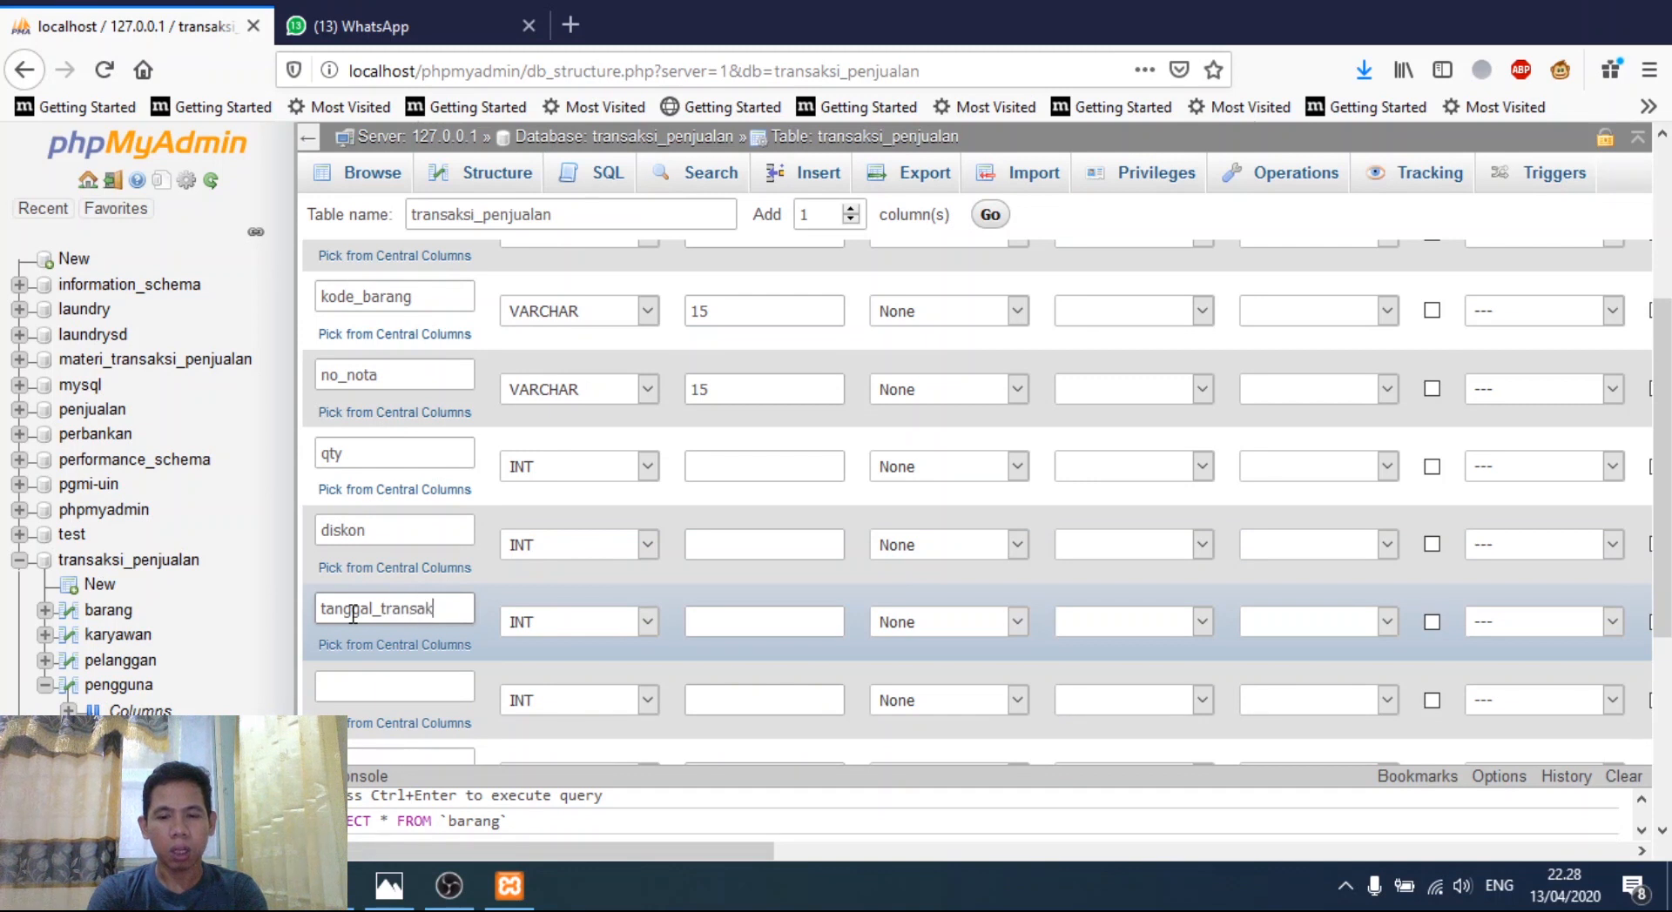
pyautogui.click(646, 621)
pyautogui.click(531, 230)
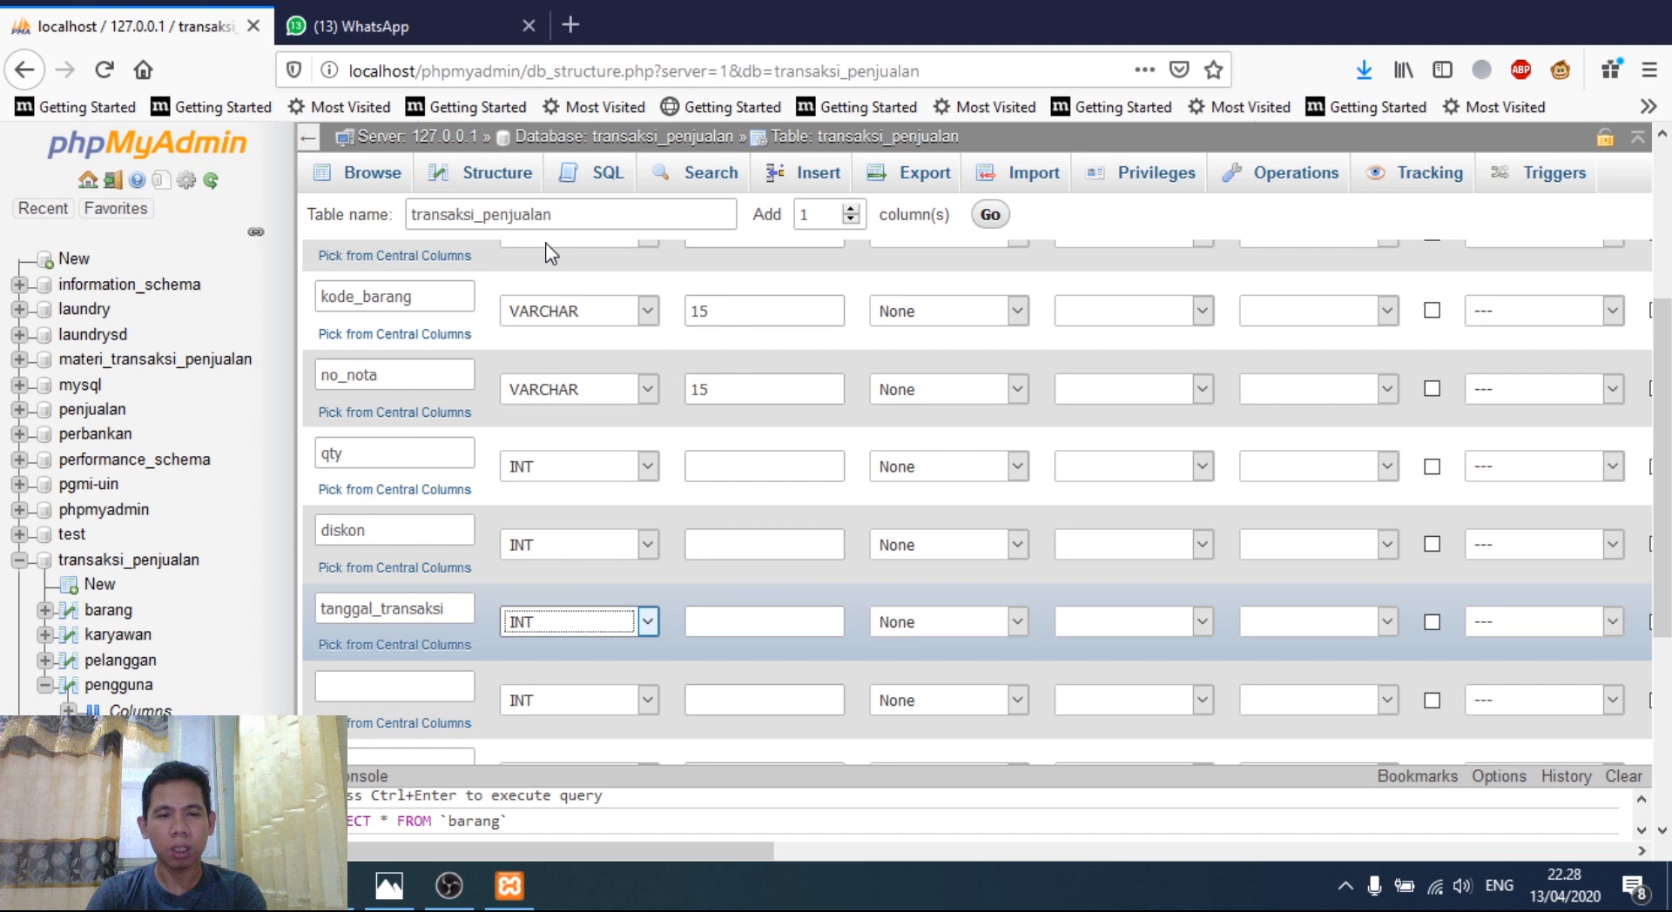
# - Add a bulan_transaksi column as VARCHAR 15
pyautogui.click(368, 682)
pyautogui.write('bulan_')
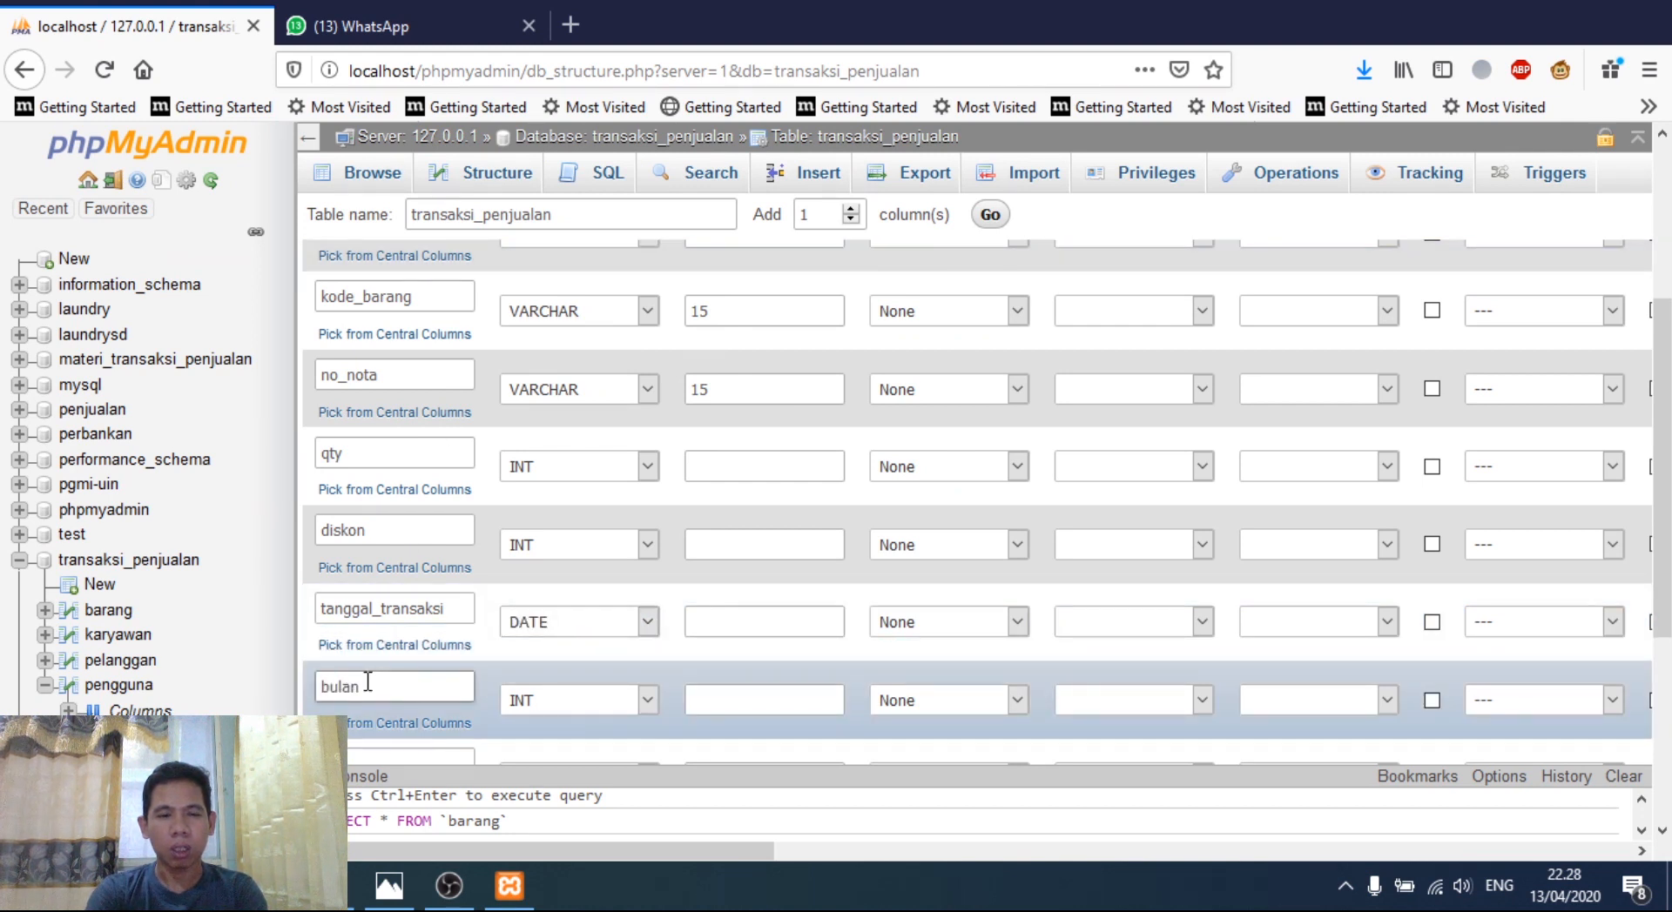
pyautogui.write('ta')
pyautogui.press('BackSpace')
pyautogui.press('BackSpace')
pyautogui.press('BackSpace')
pyautogui.write('_transaksi')
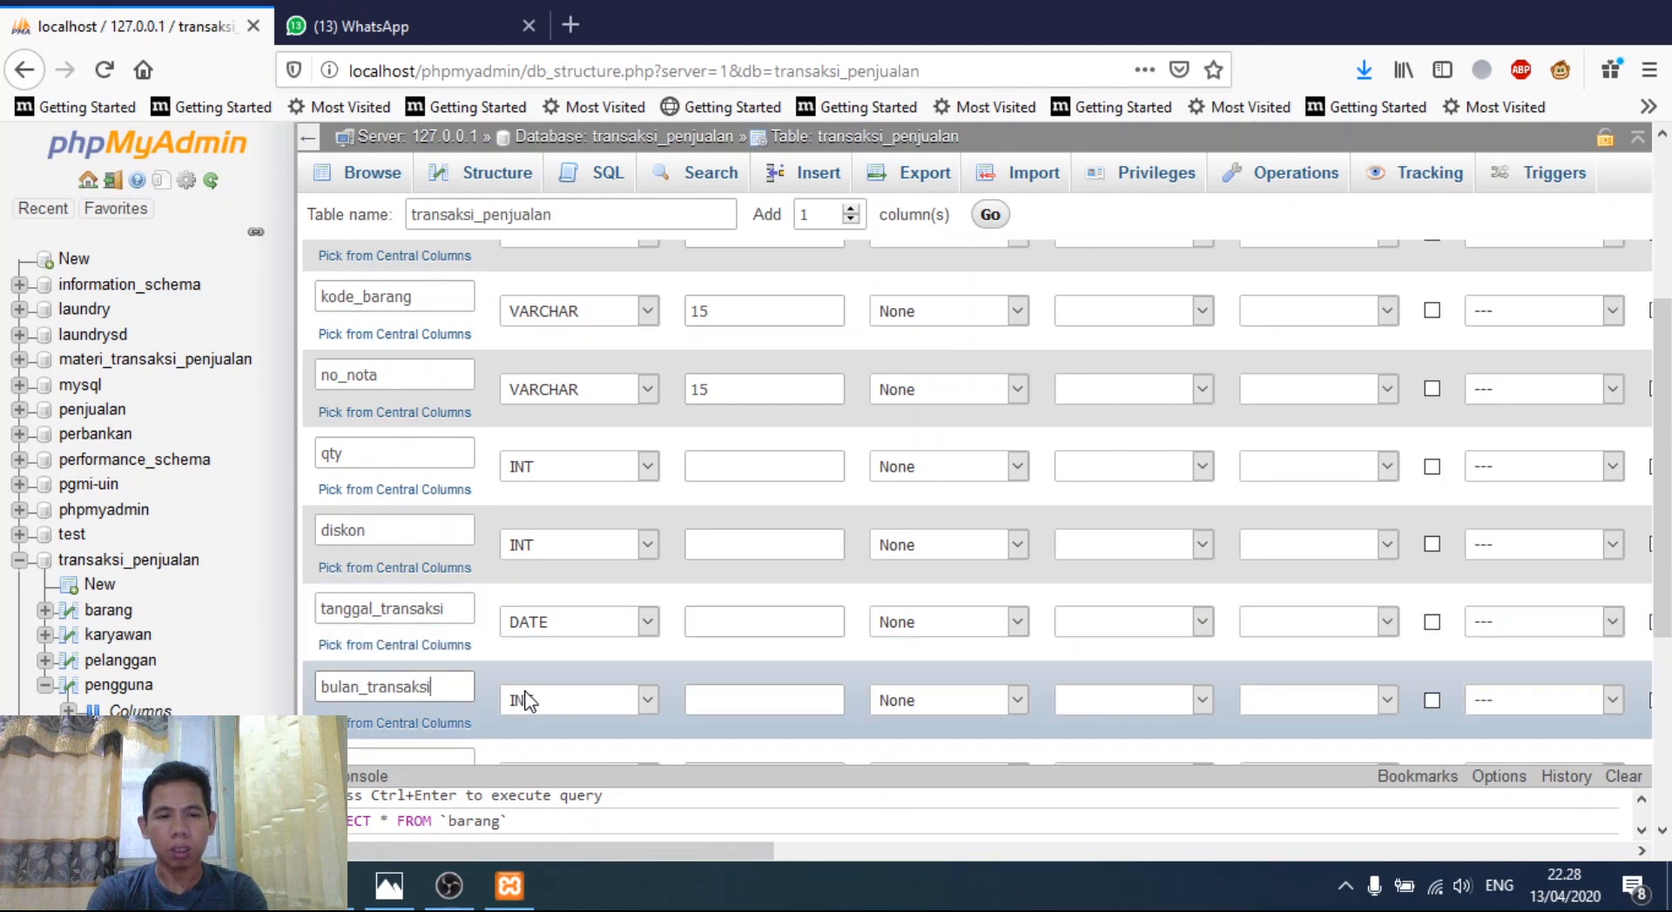
pyautogui.click(553, 702)
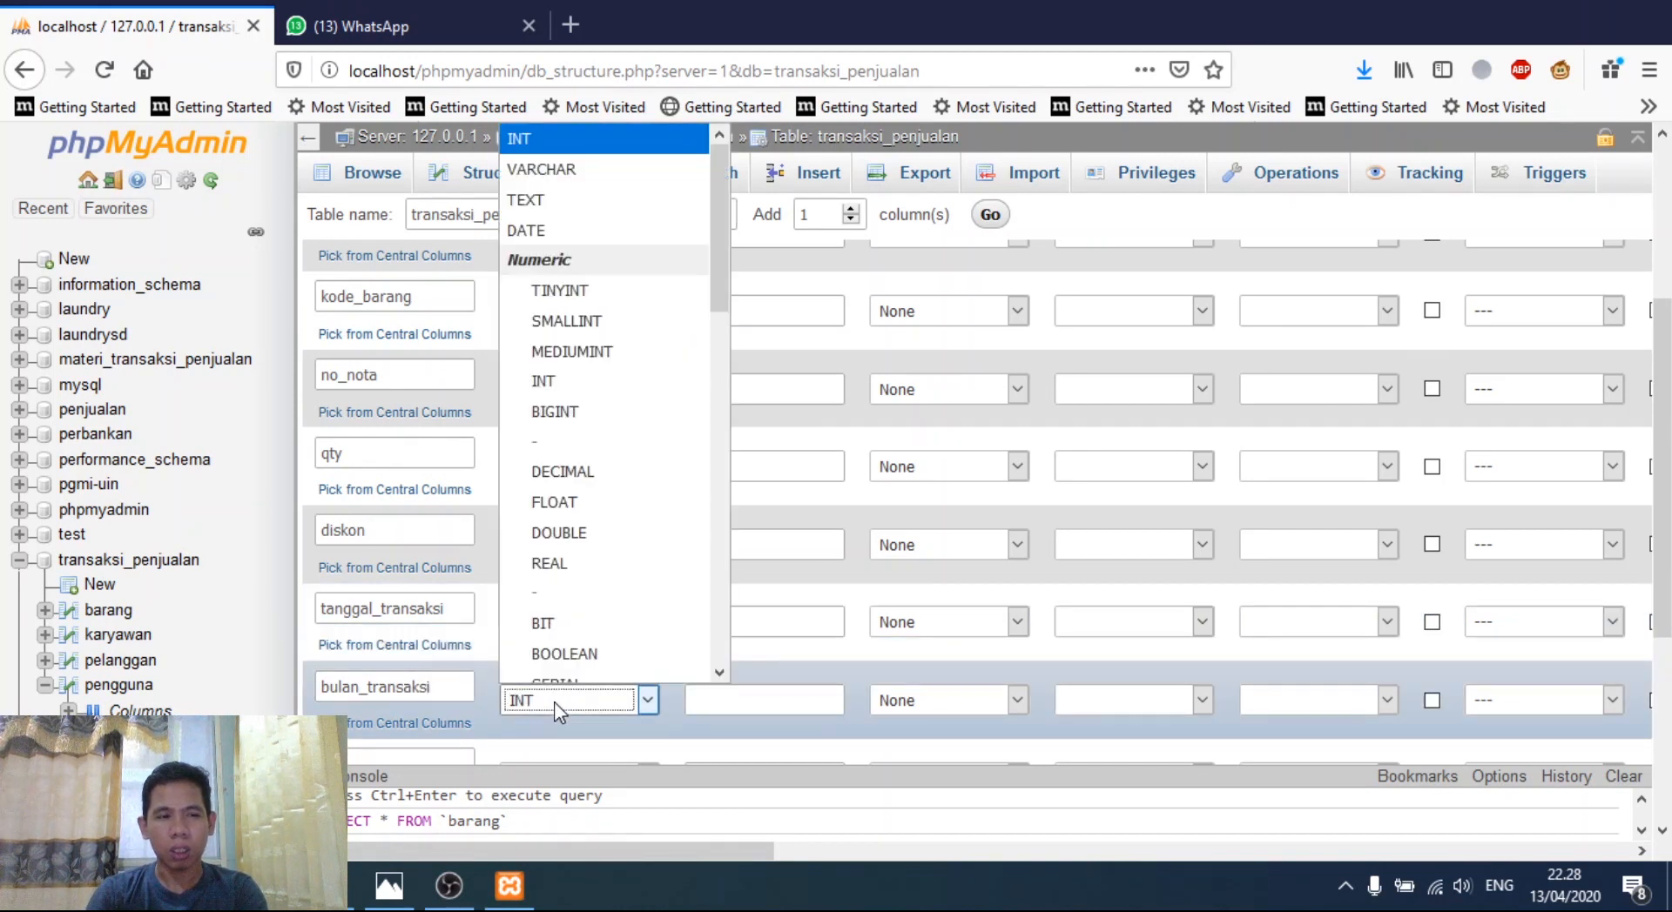
pyautogui.click(555, 170)
pyautogui.click(710, 702)
pyautogui.write('15')
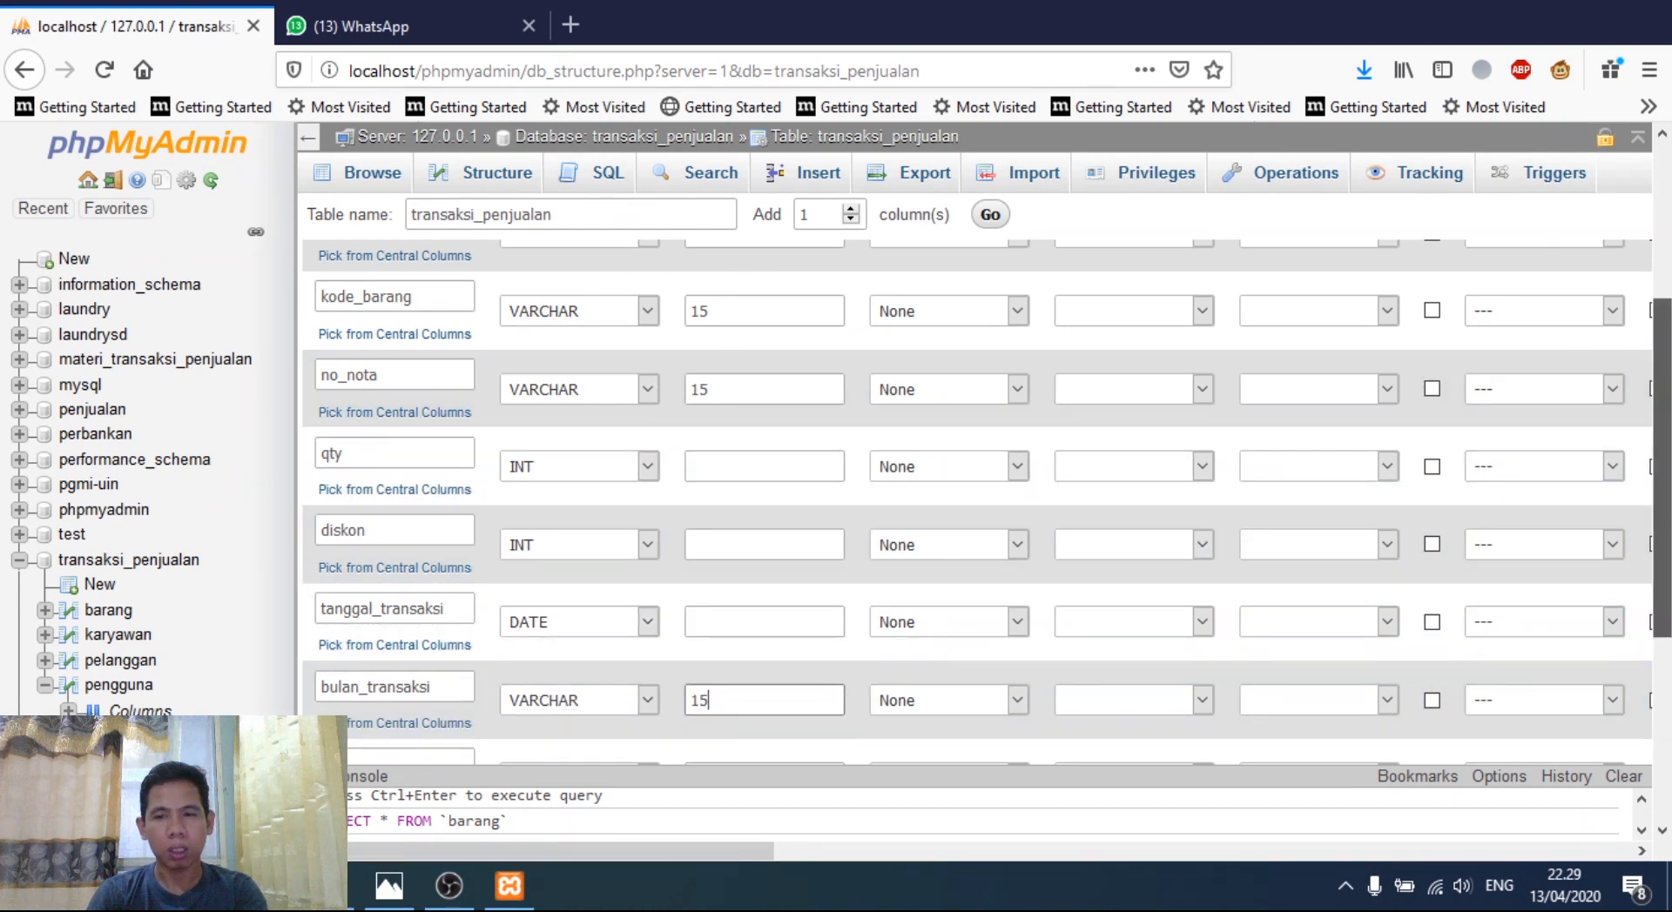
# - Add tahun_transaksi as an INT column and save the transaksi_penjualan table
pyautogui.scroll(-2, 482, 551)
pyautogui.click(439, 560)
pyautogui.write('tau')
pyautogui.write('hun')
pyautogui.write('_t')
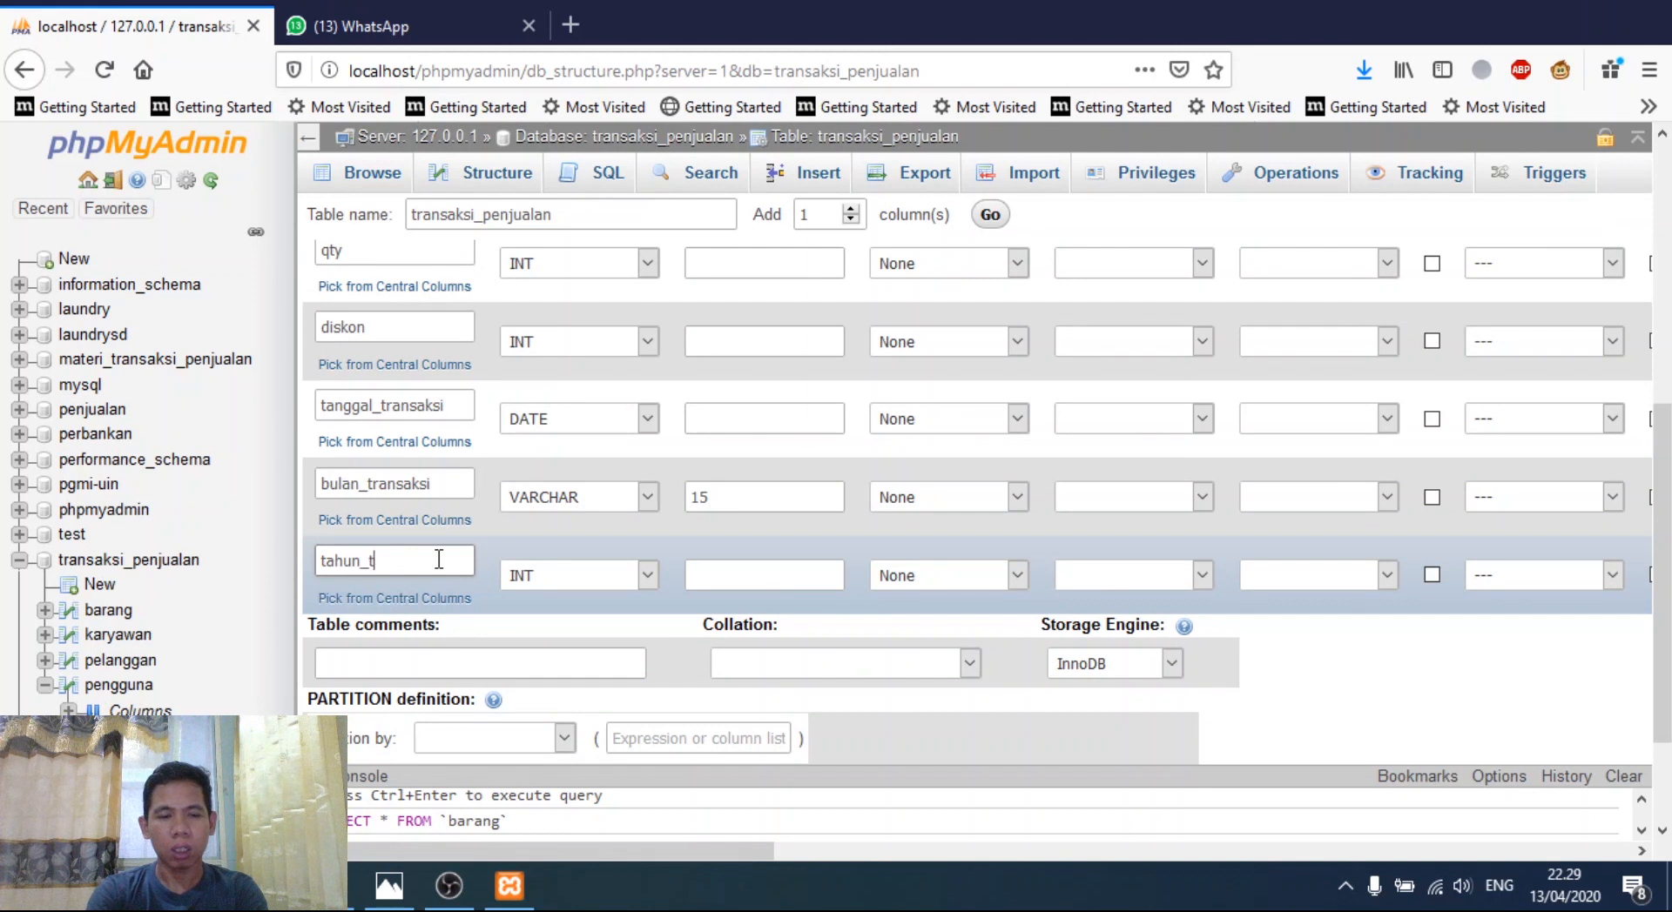
pyautogui.write('ransaksi')
pyautogui.moveTo(1663, 521); pyautogui.dragTo(1662, 597)
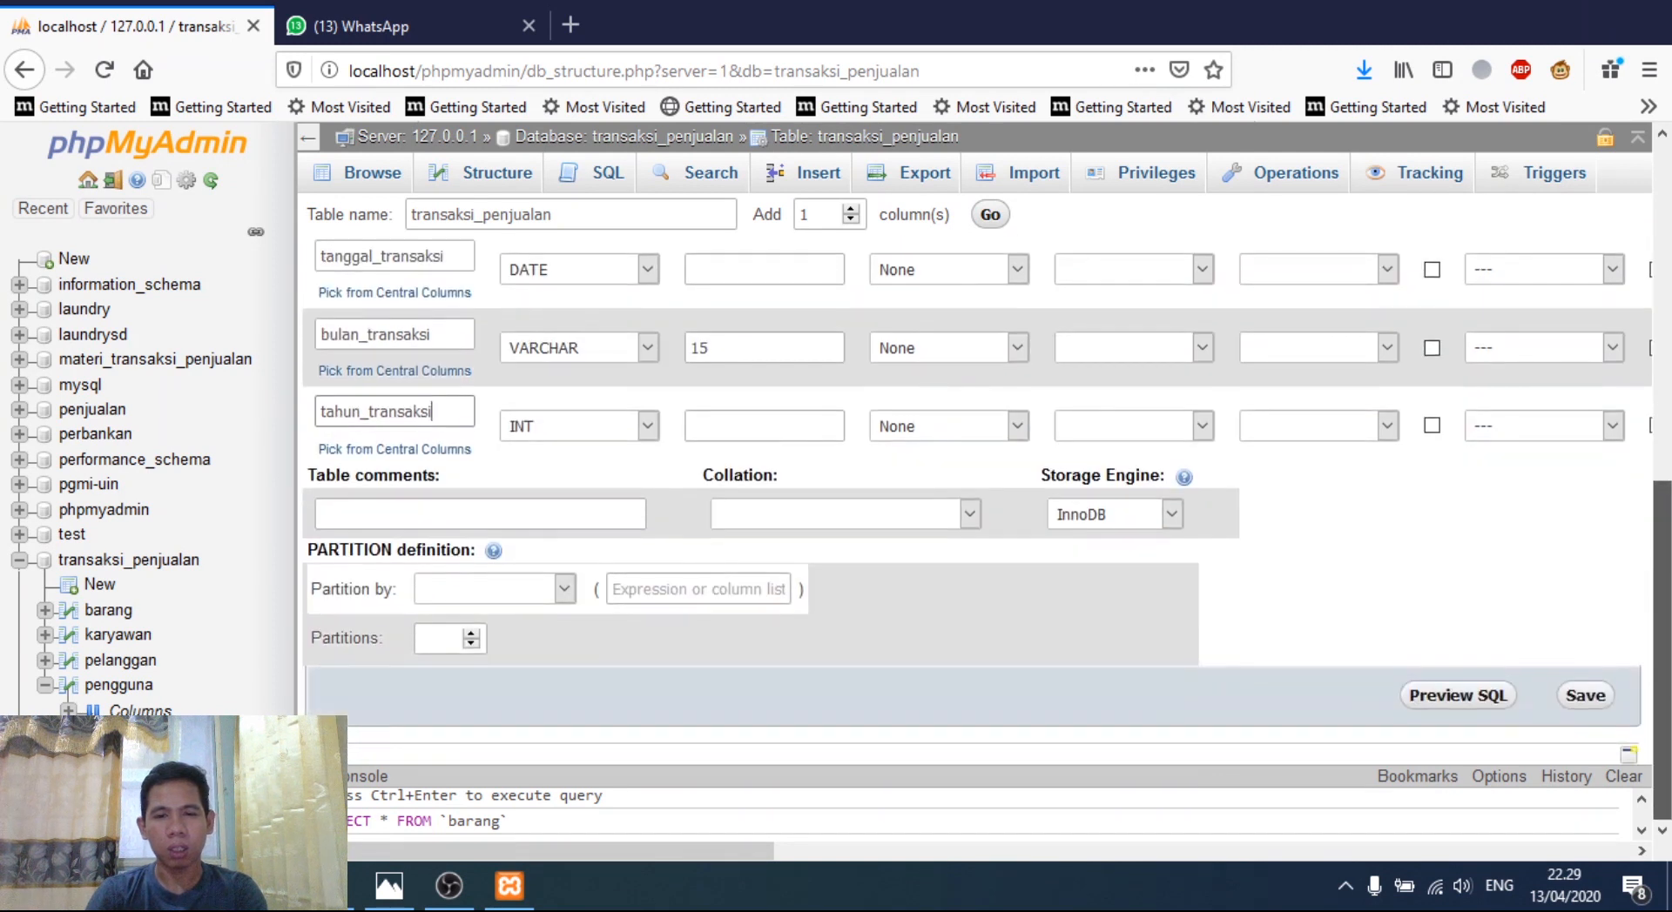
pyautogui.click(1584, 696)
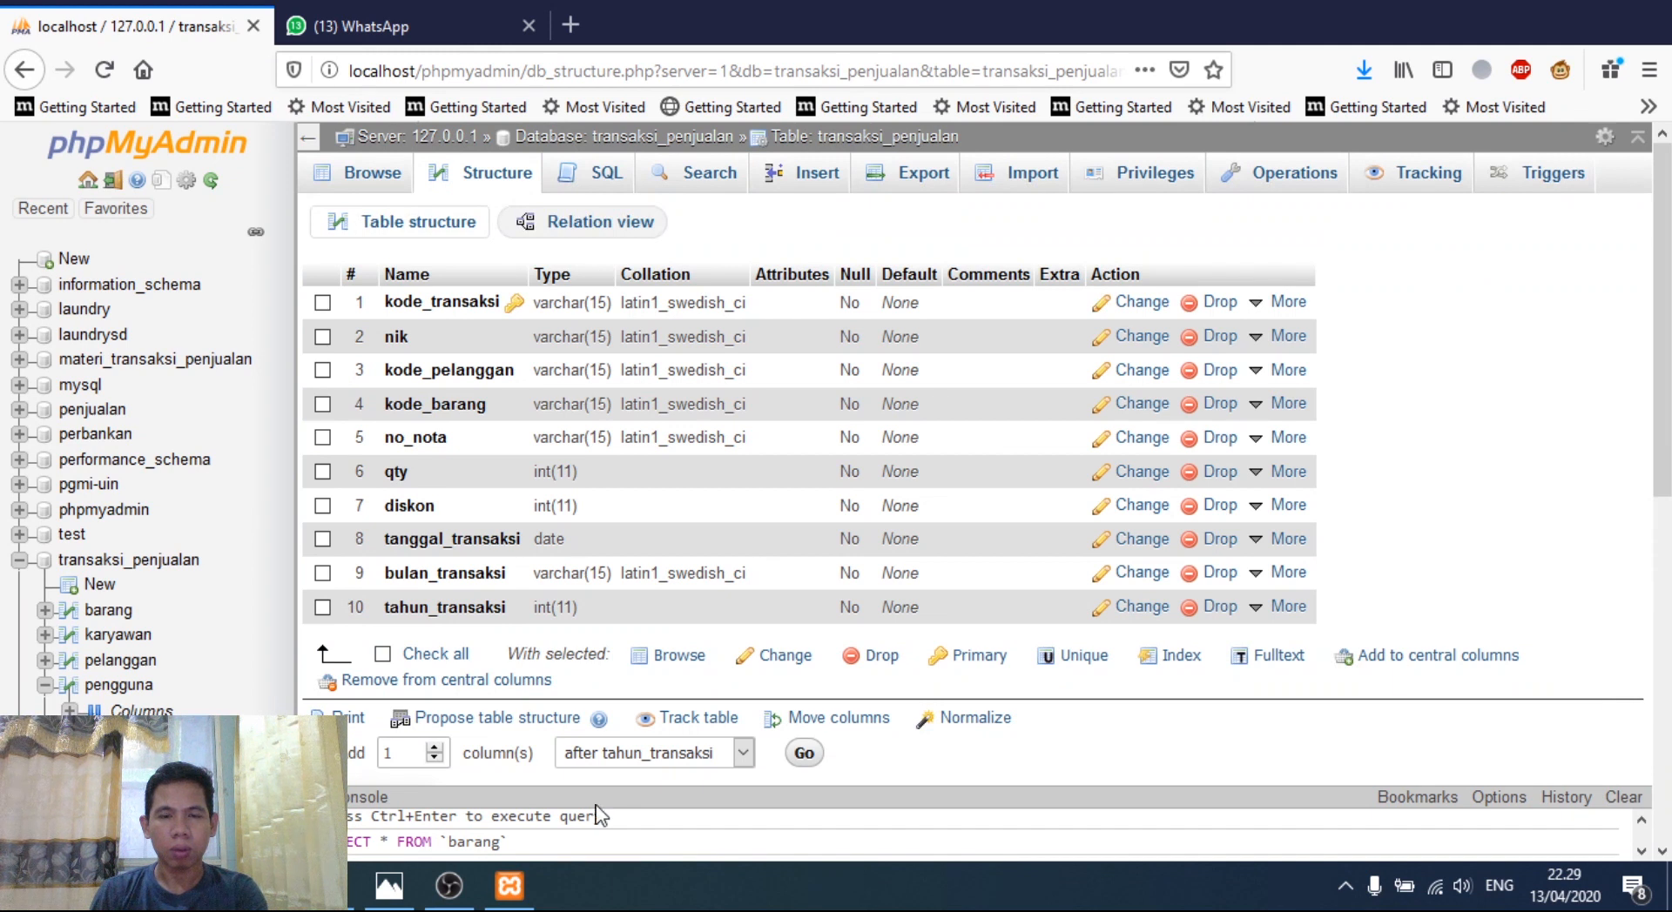
# - Go back to the transaksi_penjualan database overview and collapse pengguna in the navigation tree
pyautogui.click(128, 561)
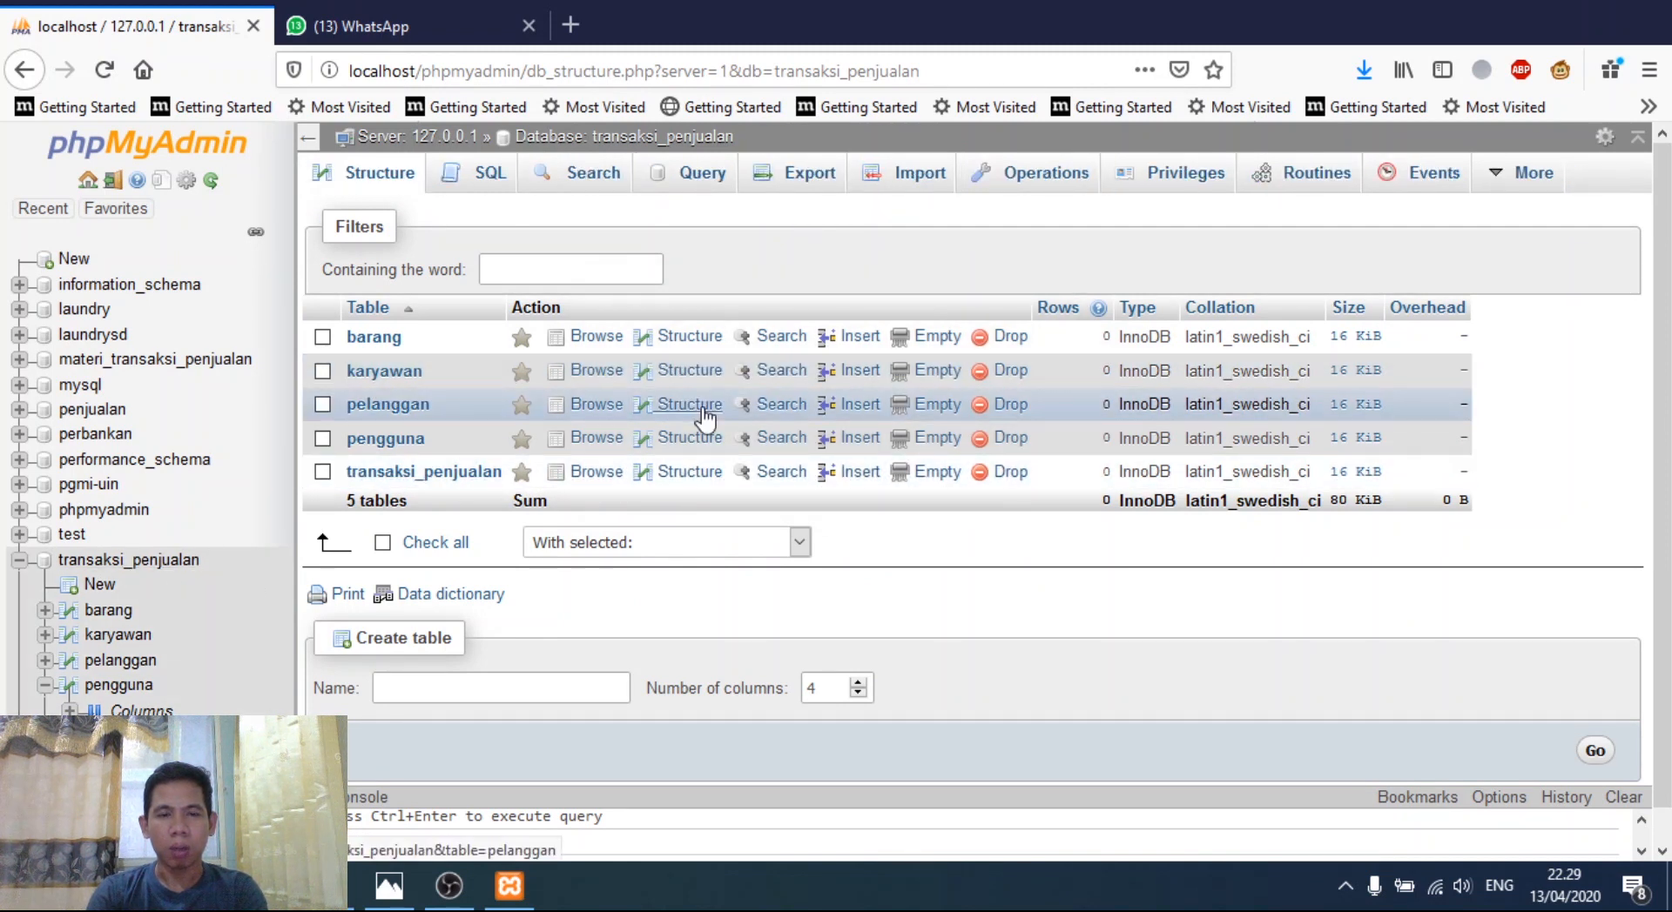
pyautogui.click(42, 685)
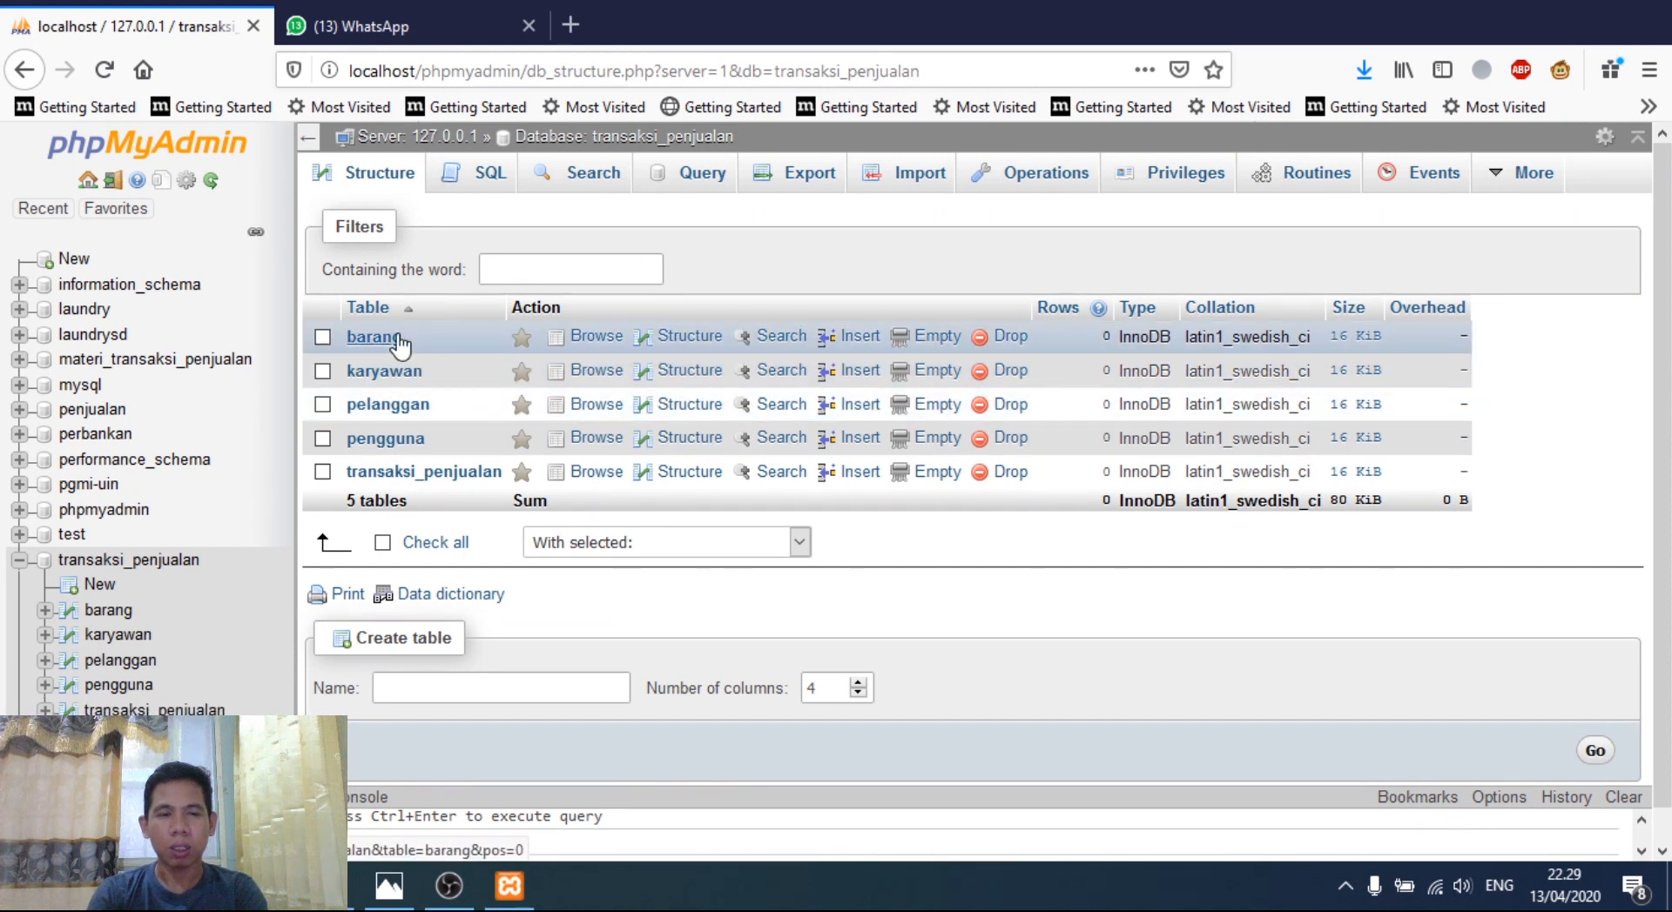
# - Browse the empty pengguna table and bring up its Insert form
pyautogui.click(406, 444)
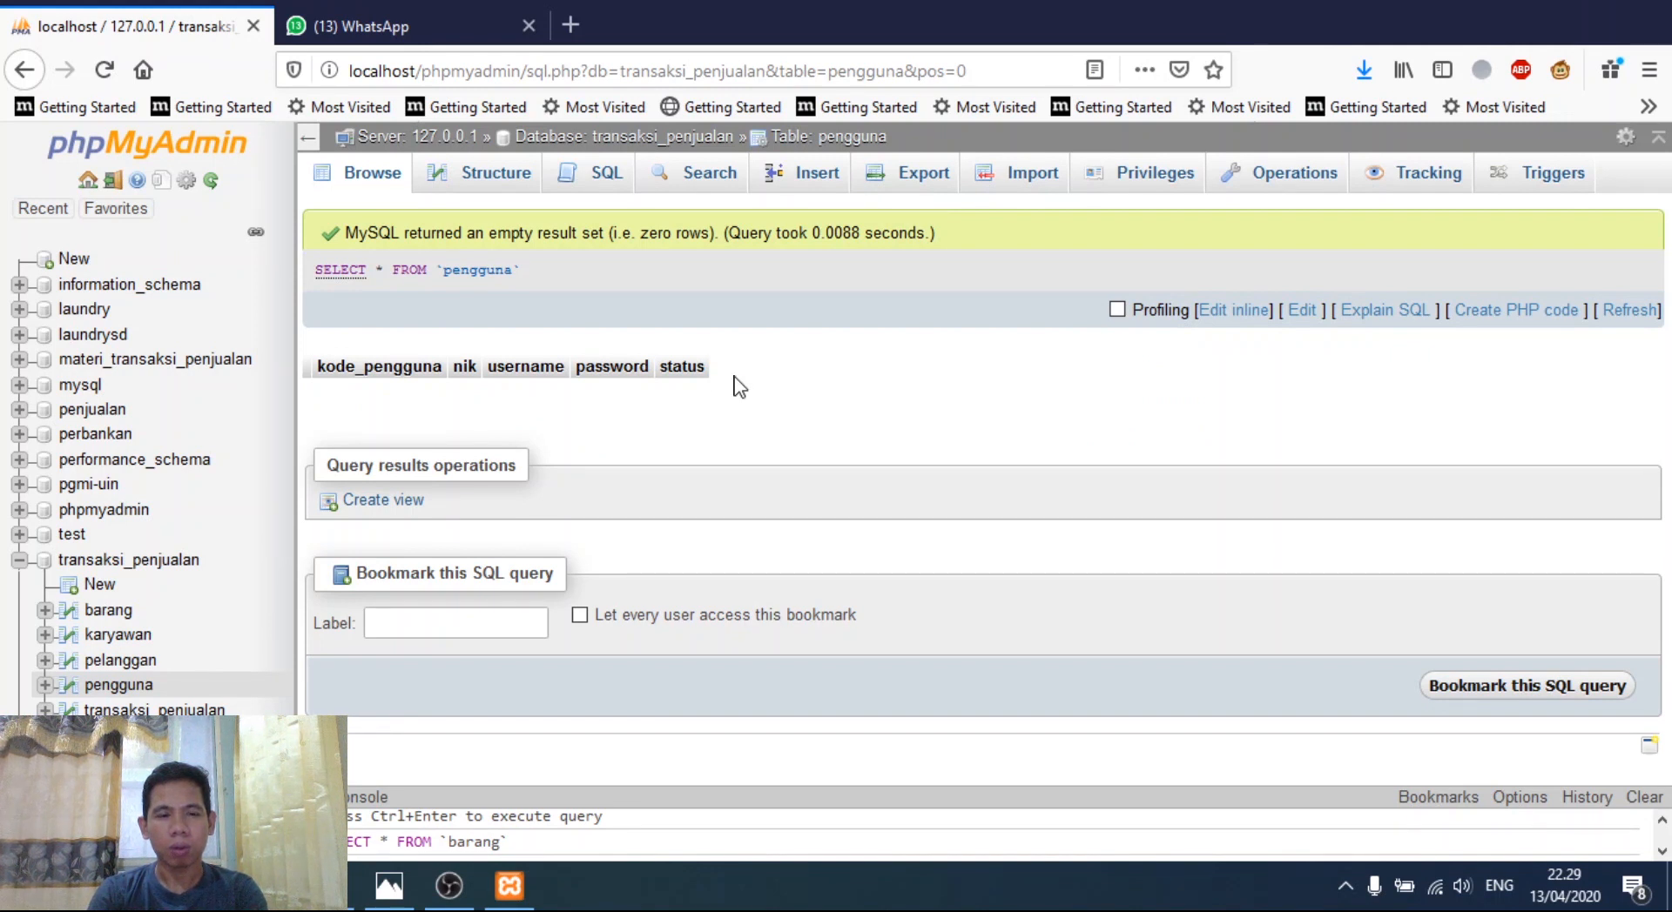
pyautogui.click(98, 690)
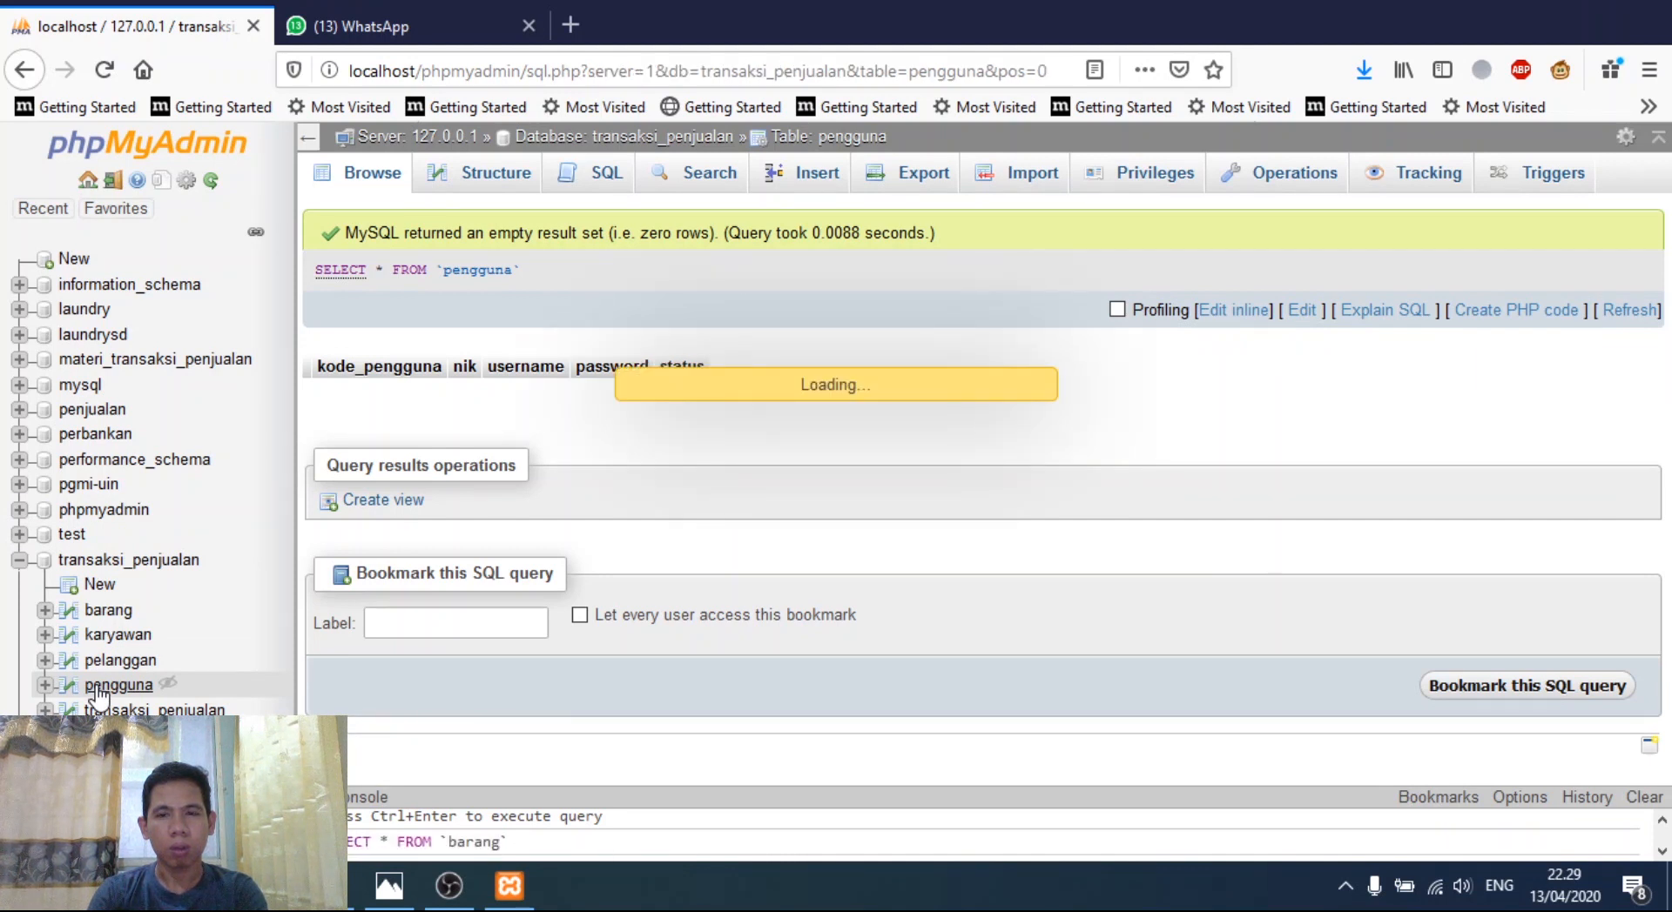
pyautogui.click(828, 169)
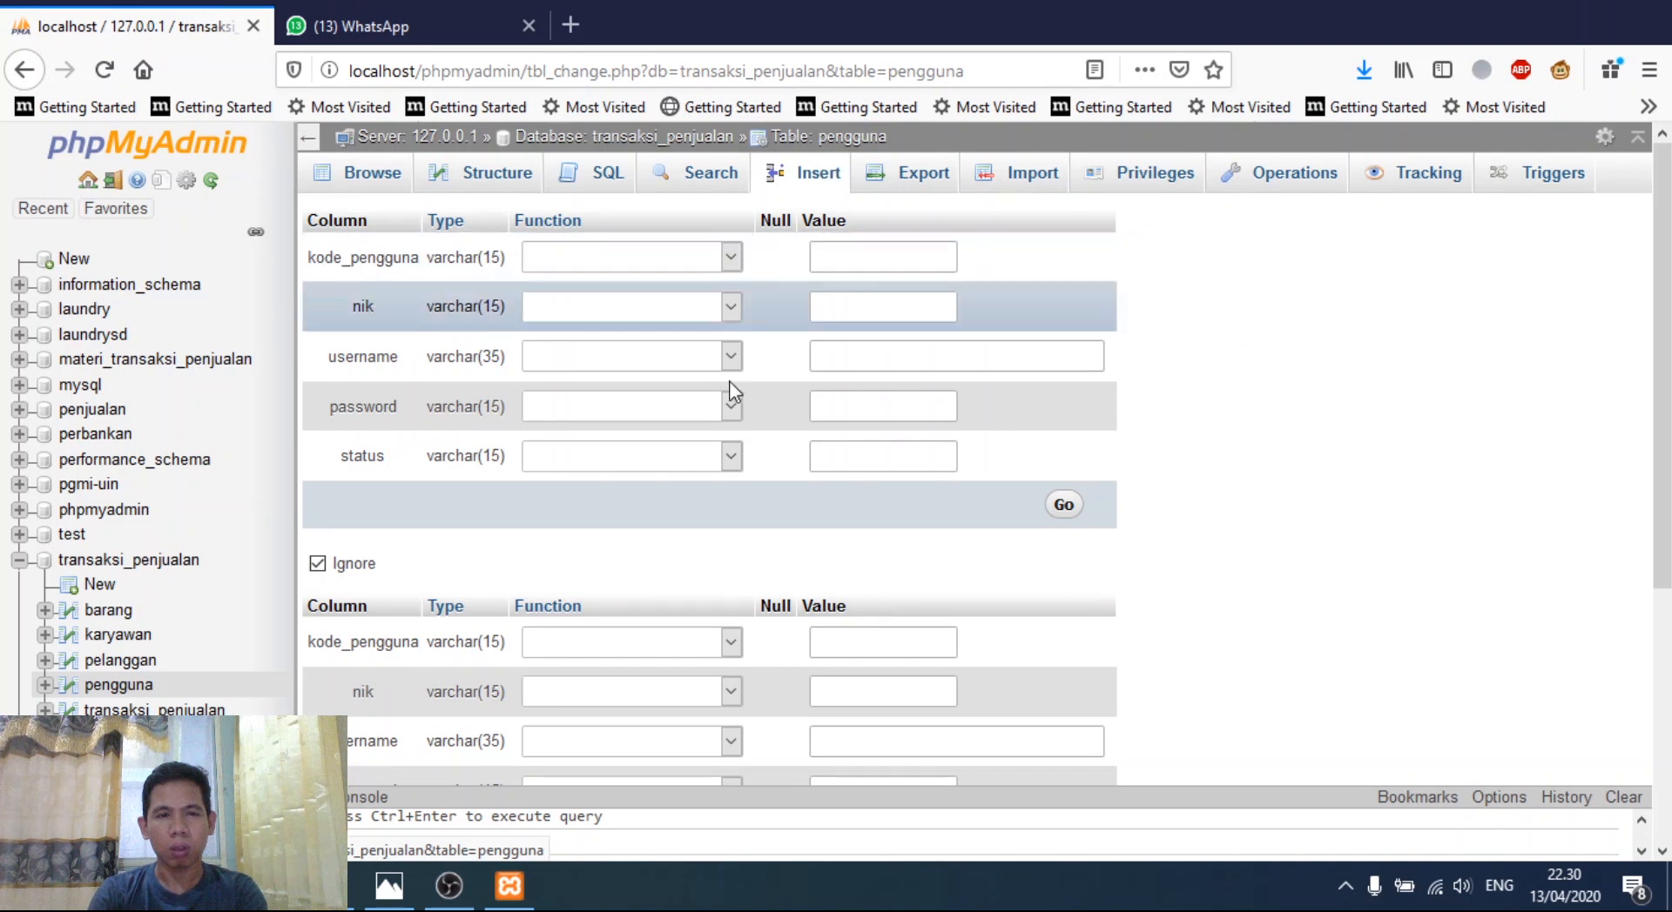
# - Fill the first pengguna record with code KP001, an ID number, username, password and status Admin
pyautogui.scroll(-4, 728, 384)
pyautogui.scroll(-1, 732, 392)
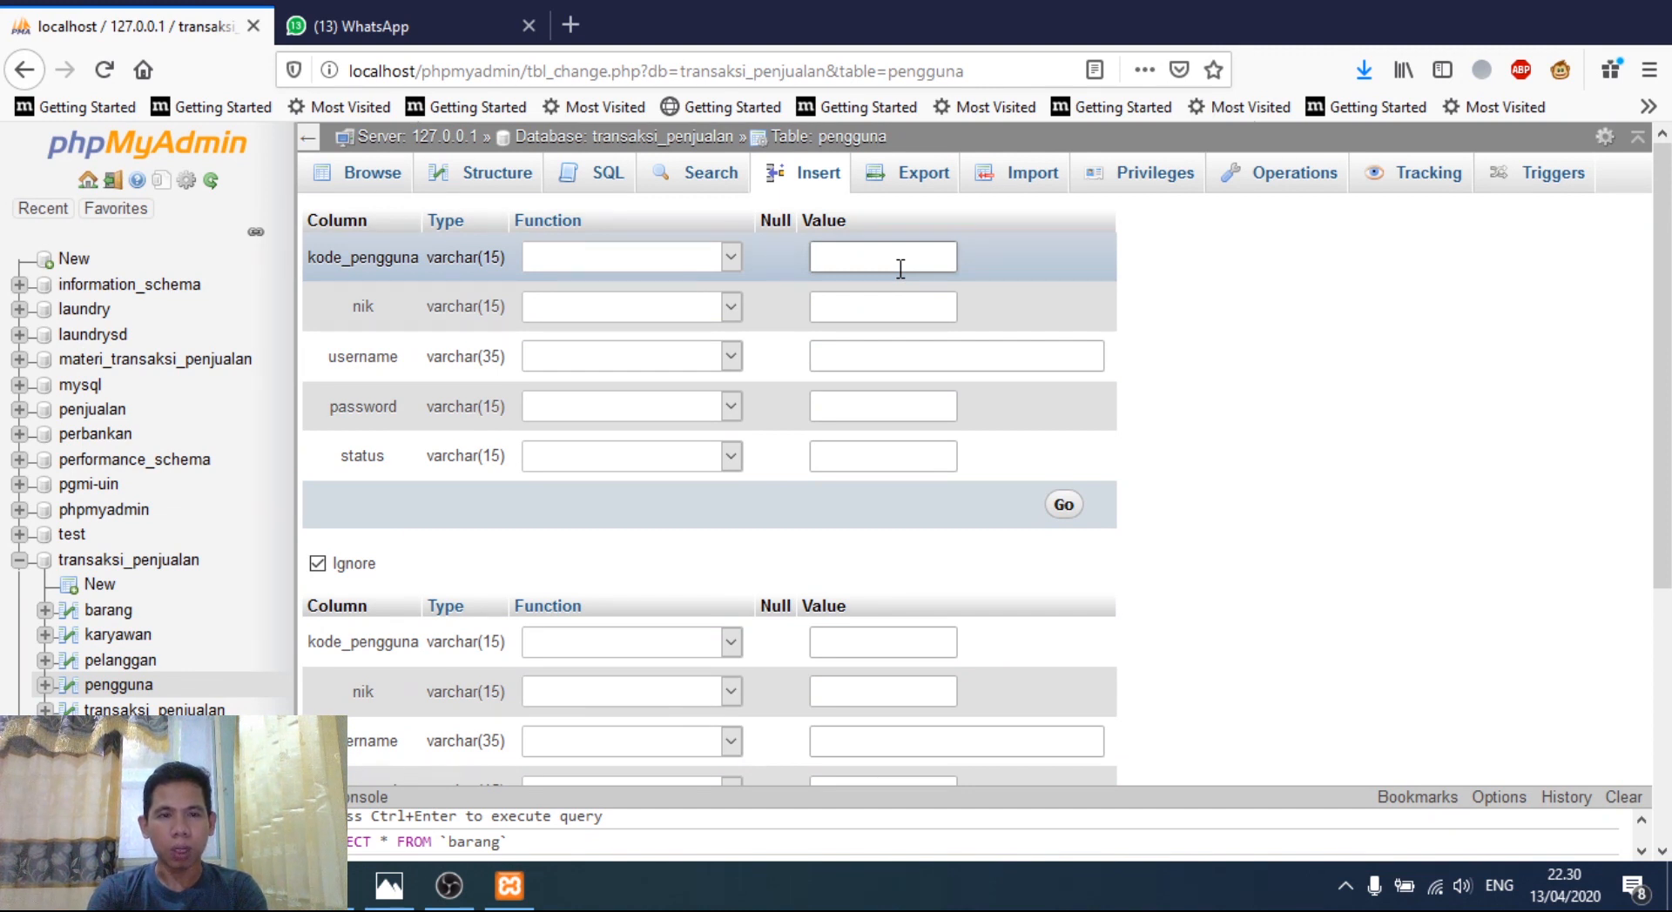
pyautogui.press('Tab')
pyautogui.press('Tab')
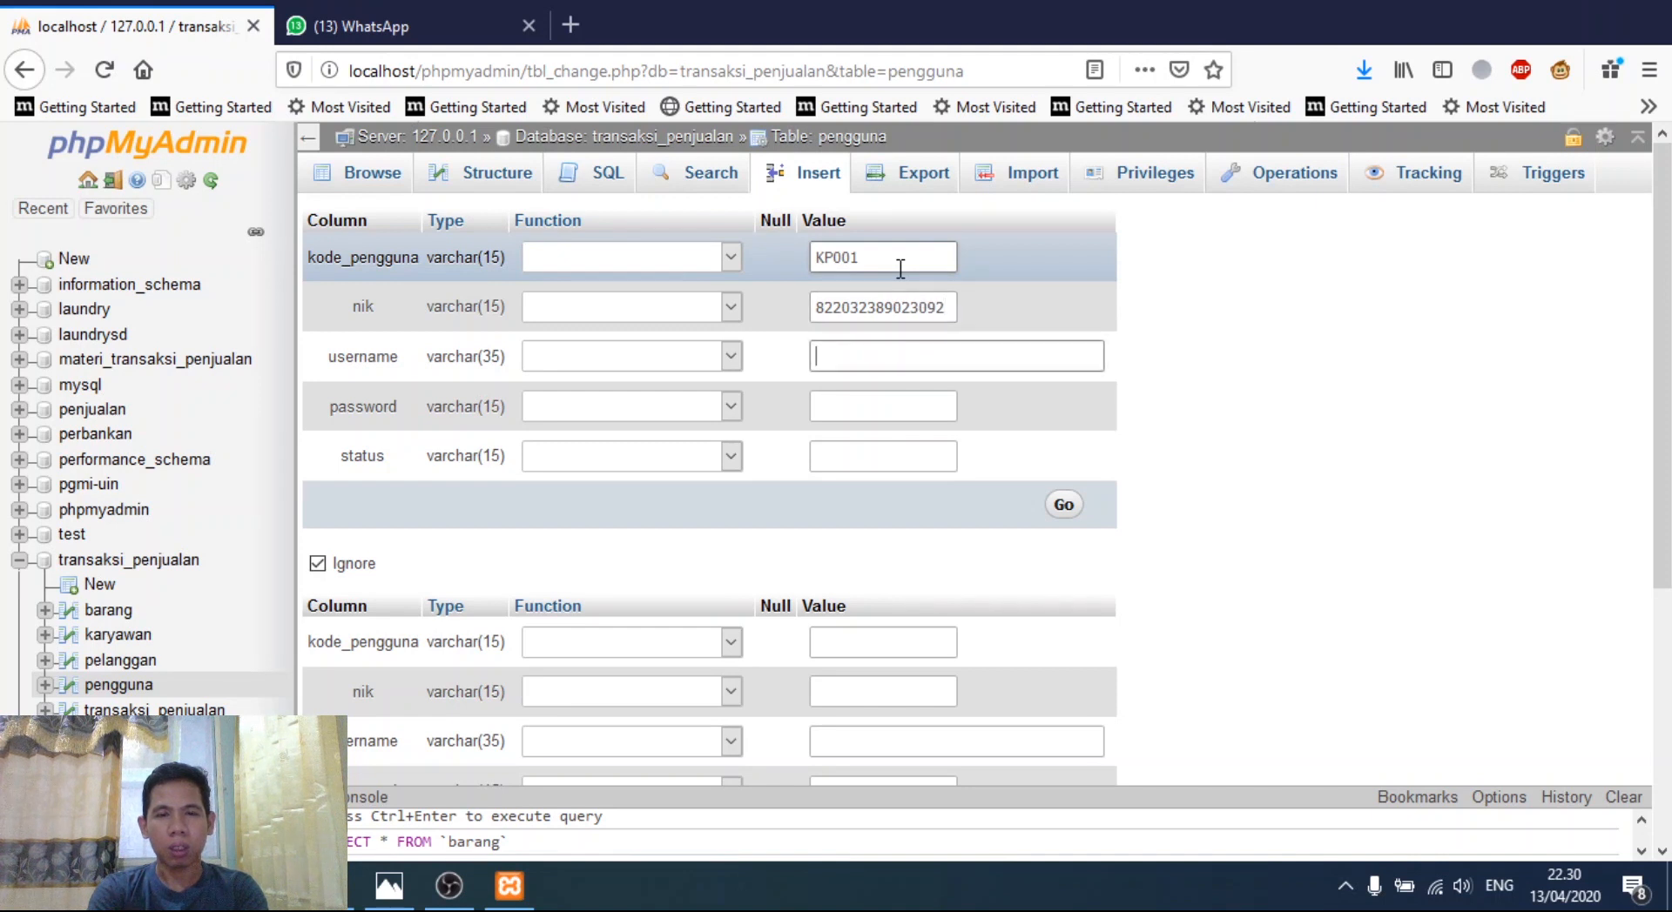
pyautogui.press('Tab')
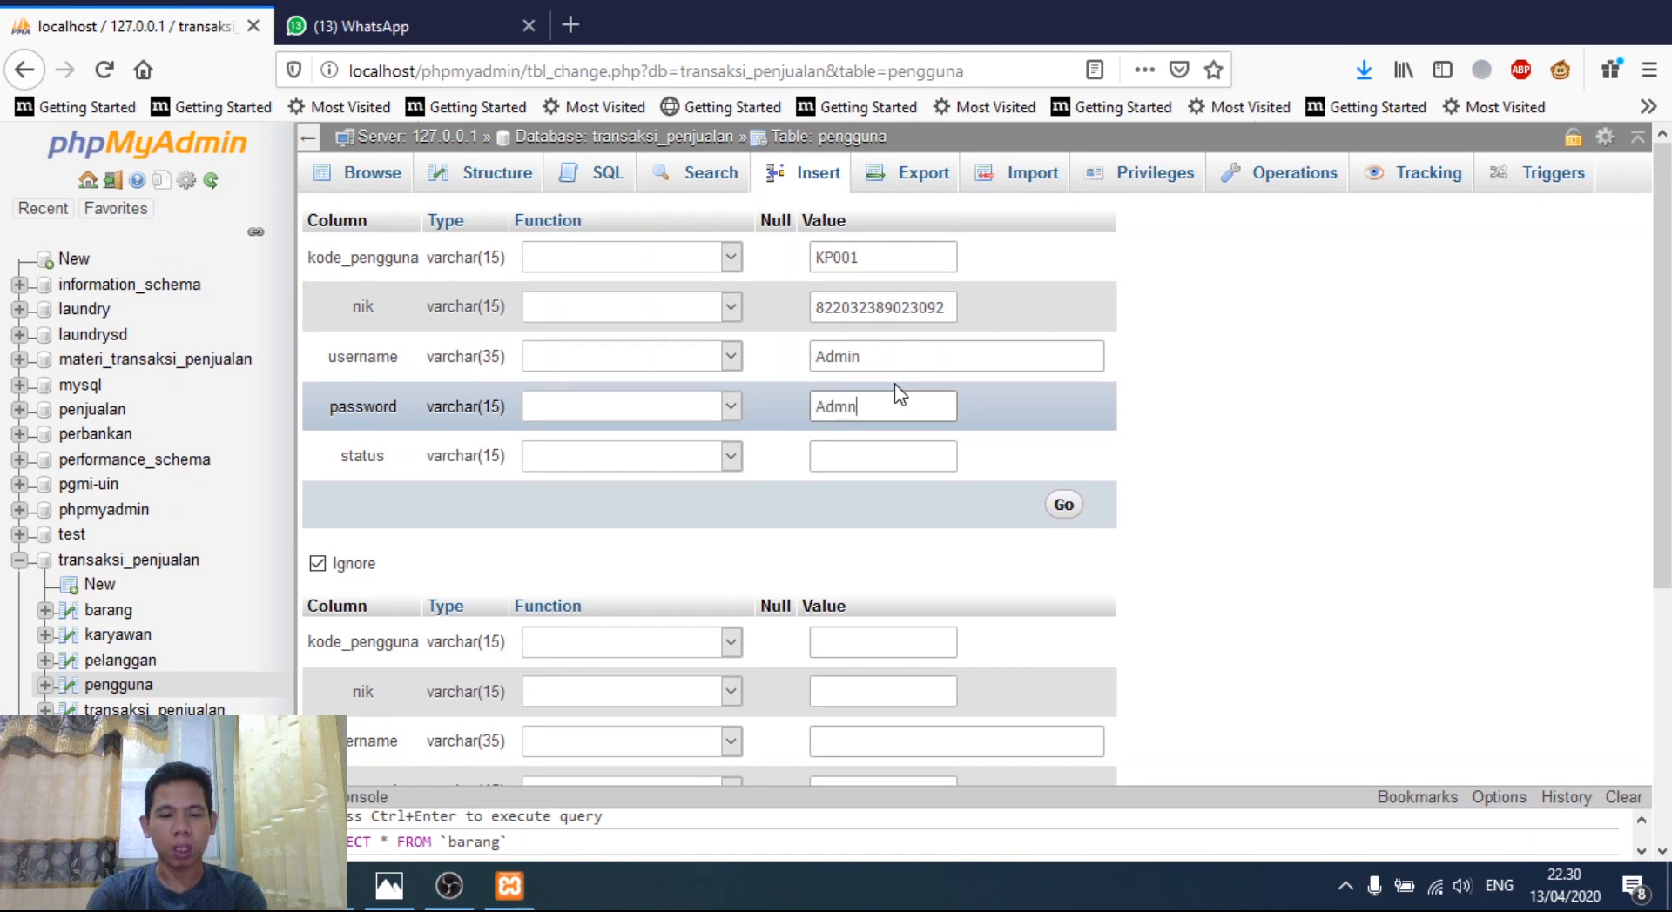
pyautogui.press('BackSpace')
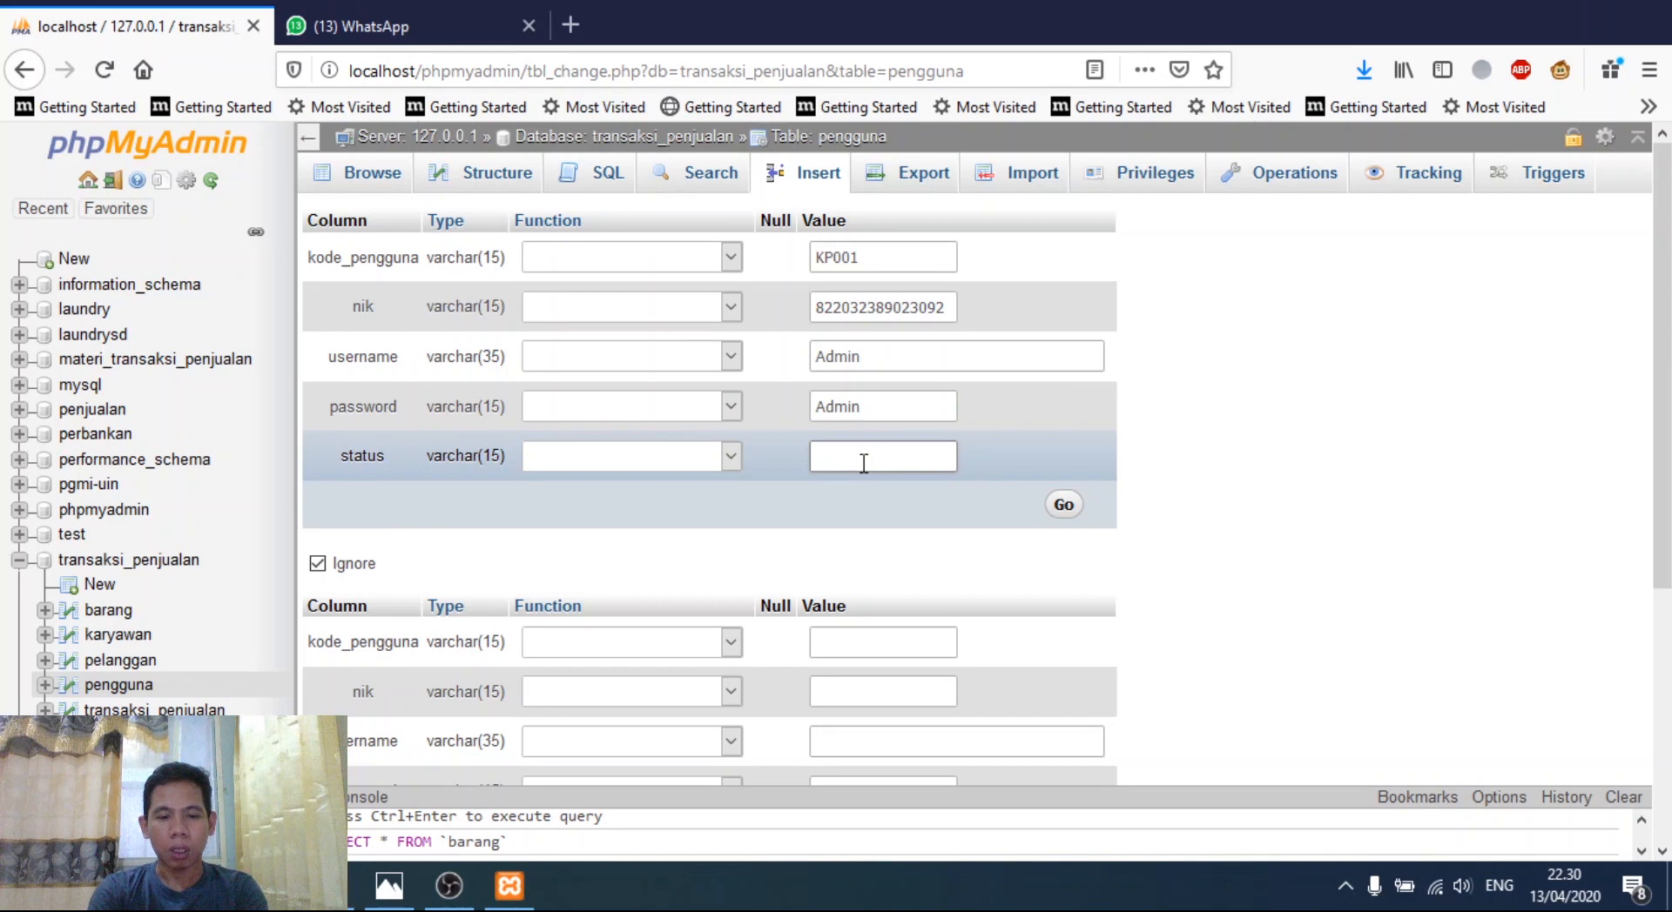
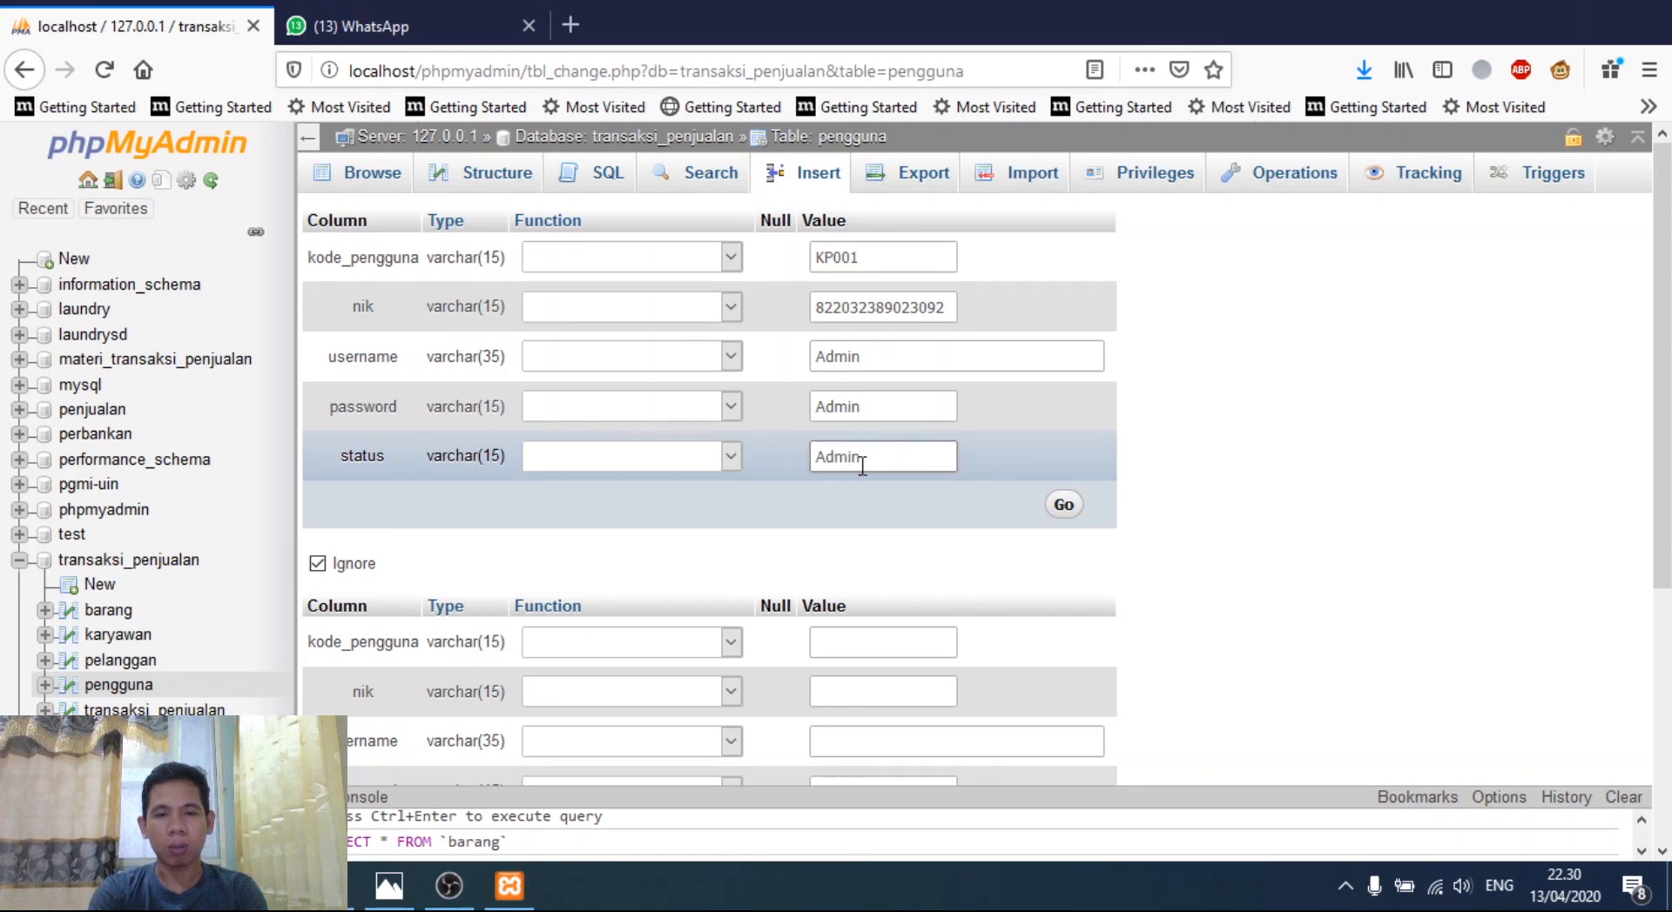
pyautogui.click(823, 646)
# - Fill the second record with code KP02, an ID number, username, password and status kasir
pyautogui.write('KP02')
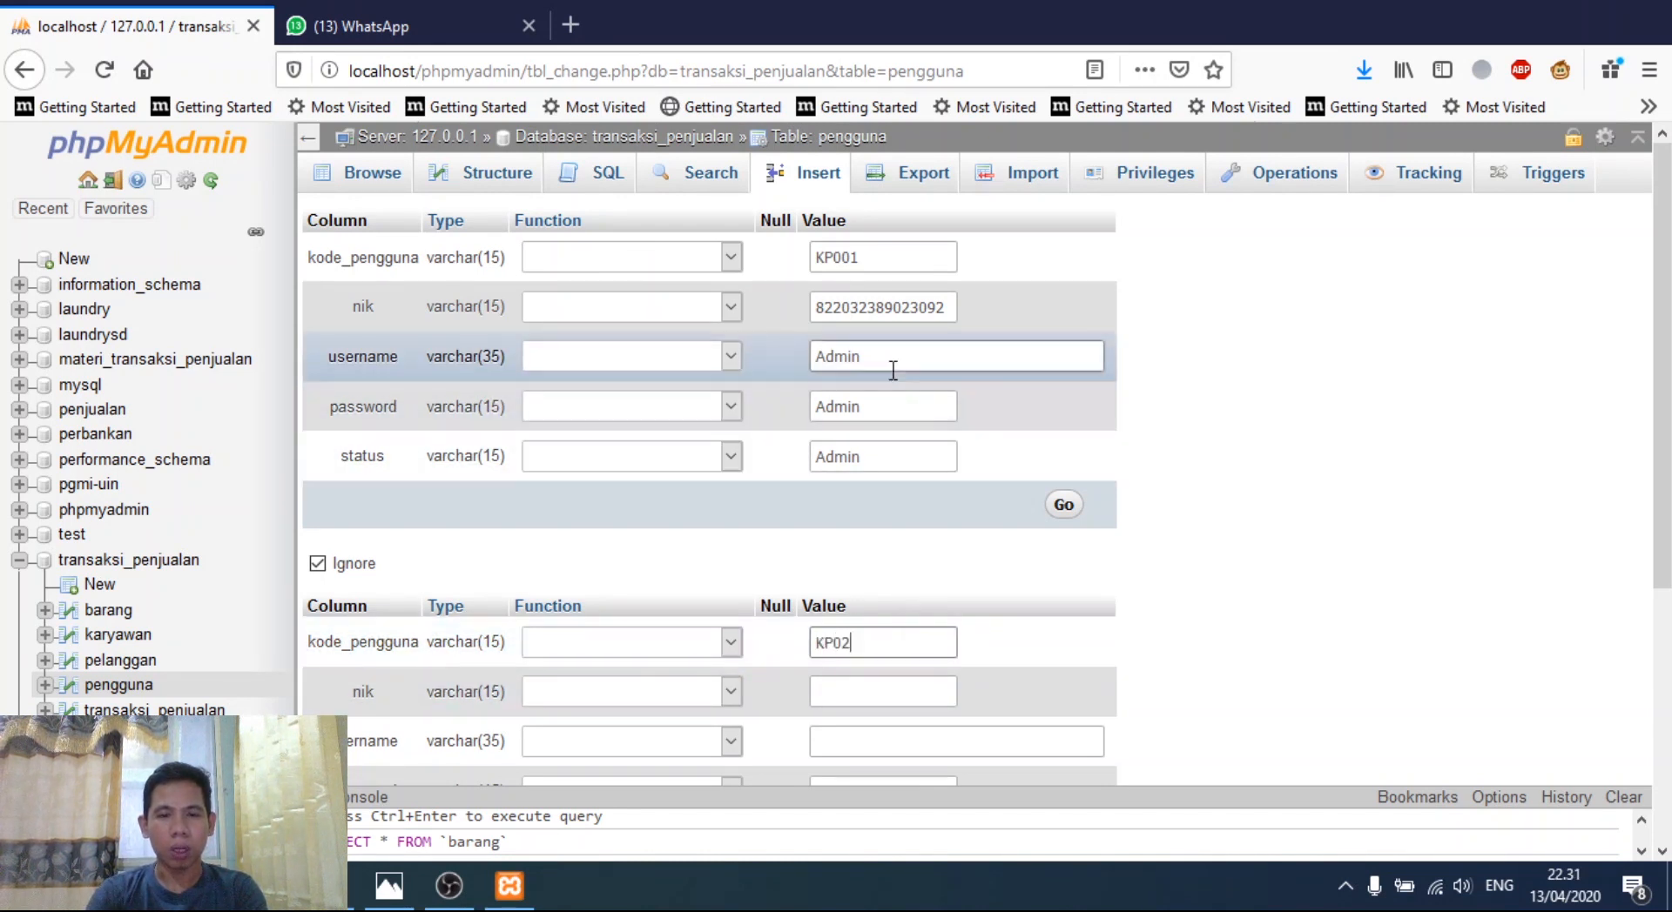
pyautogui.click(856, 694)
pyautogui.write('28937810013')
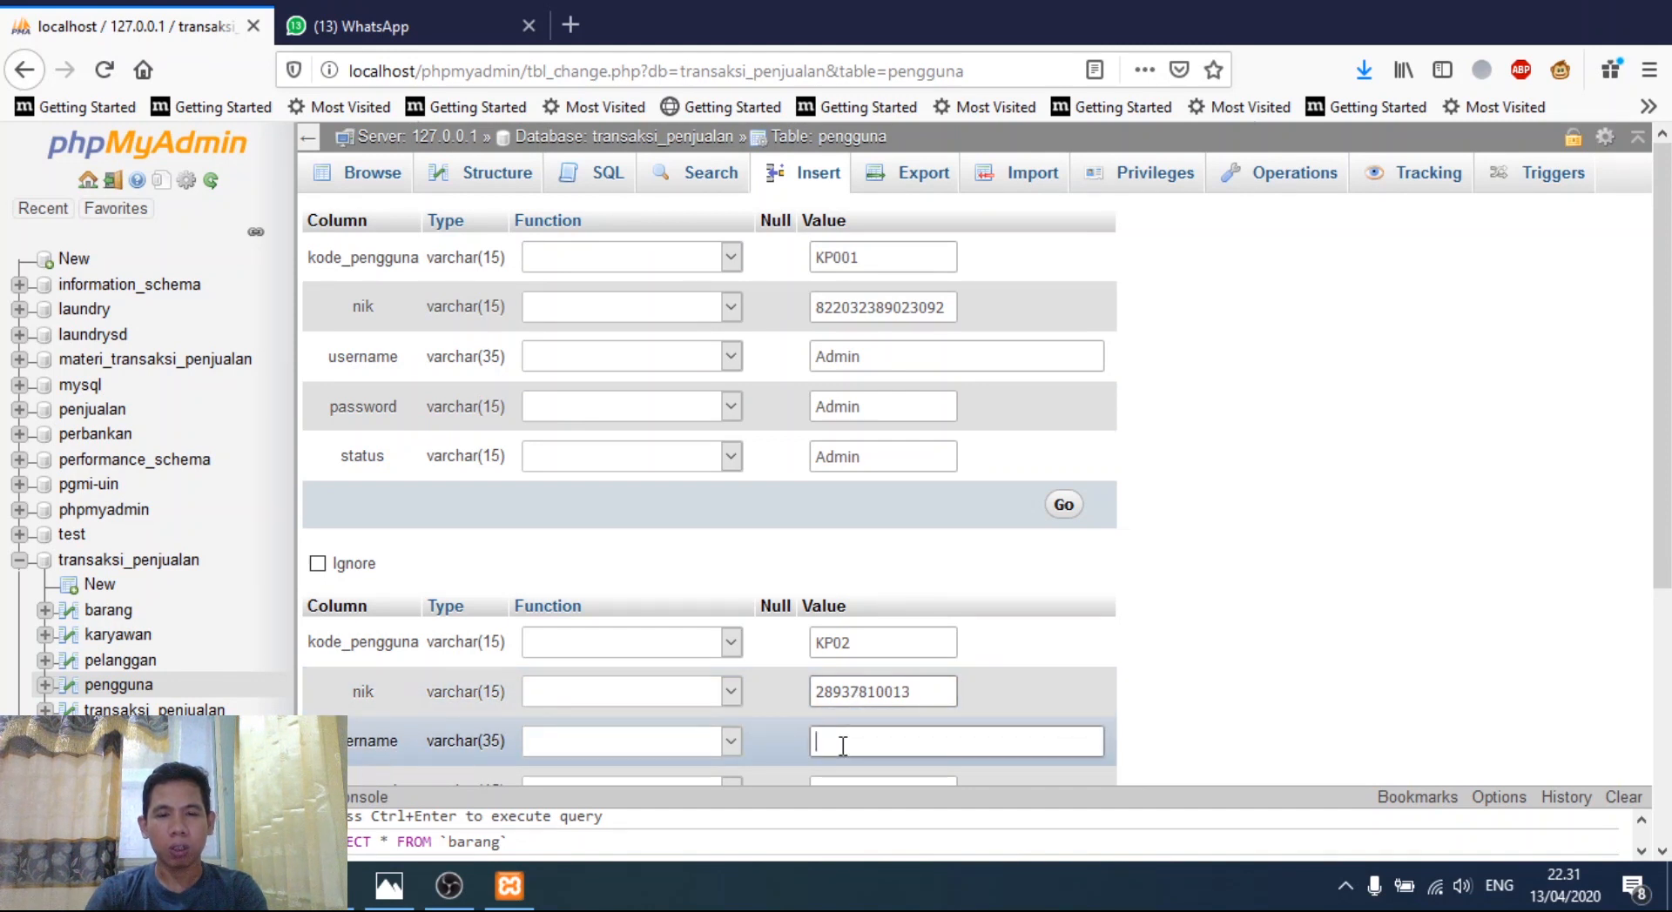
pyautogui.click(843, 747)
pyautogui.write('kasir')
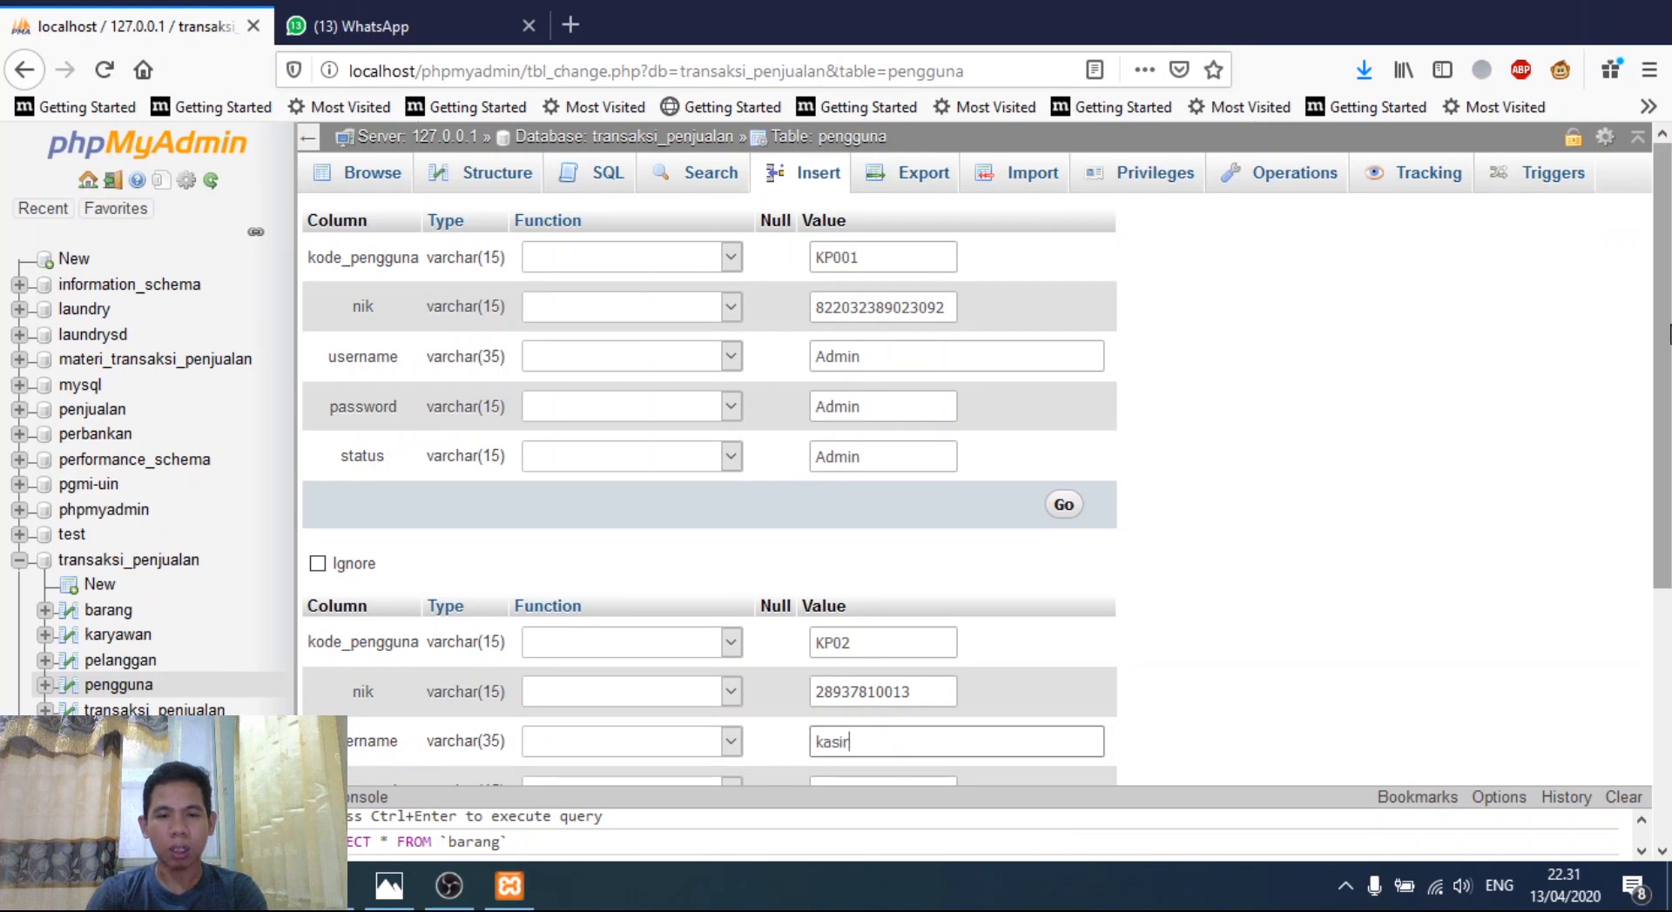
pyautogui.scroll(-3, 1667, 385)
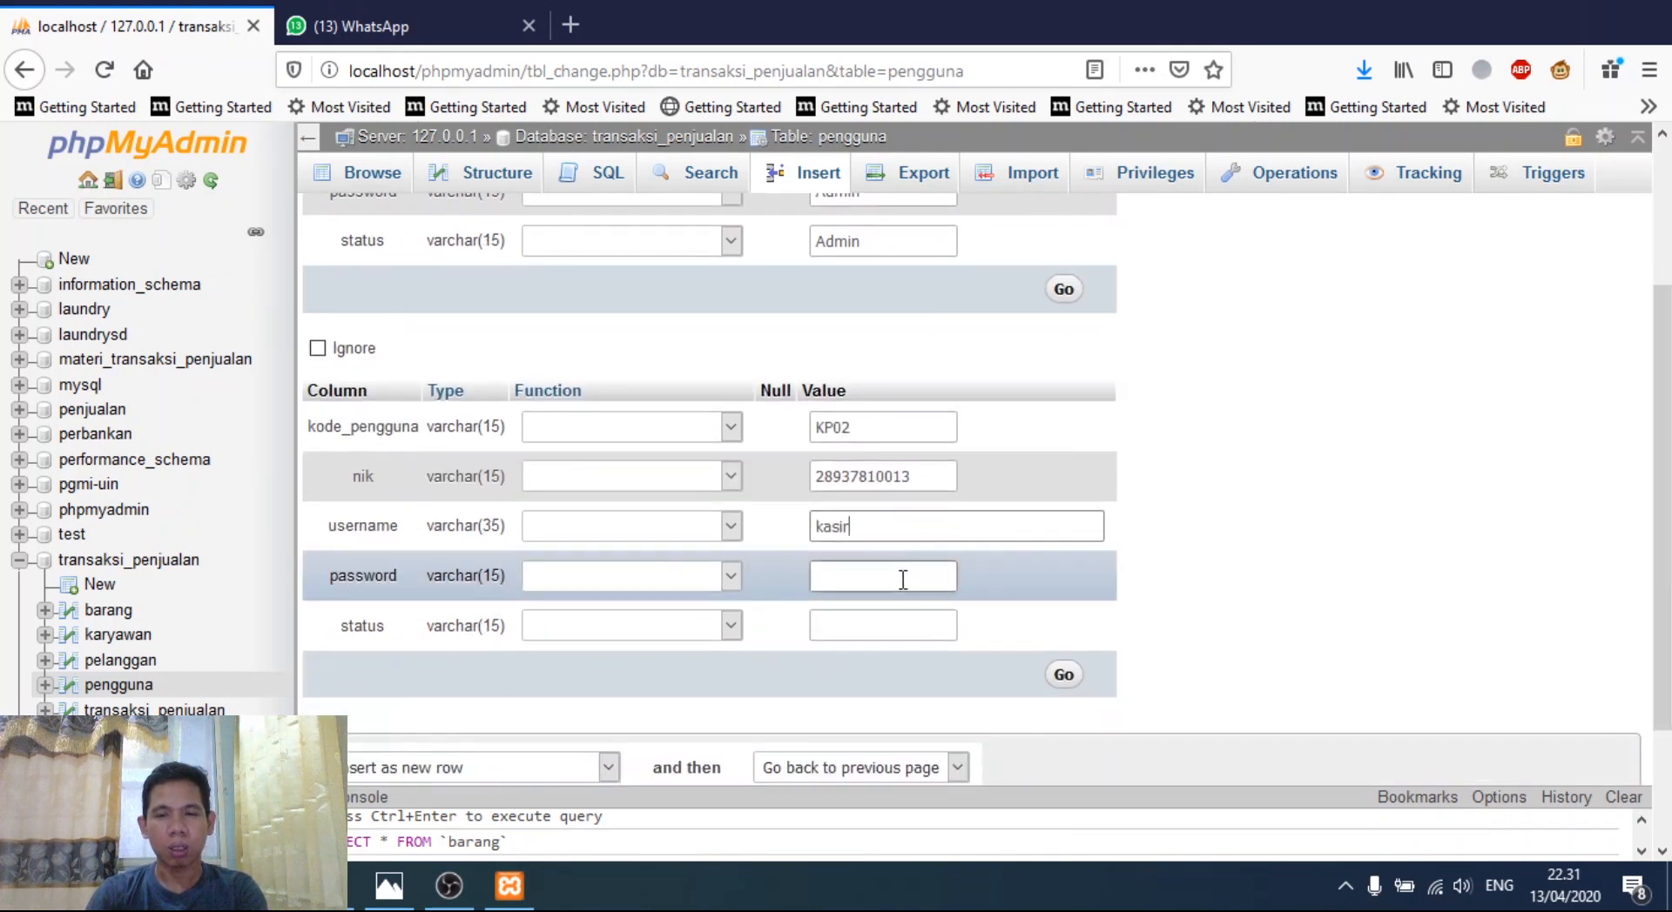
pyautogui.write('kasir')
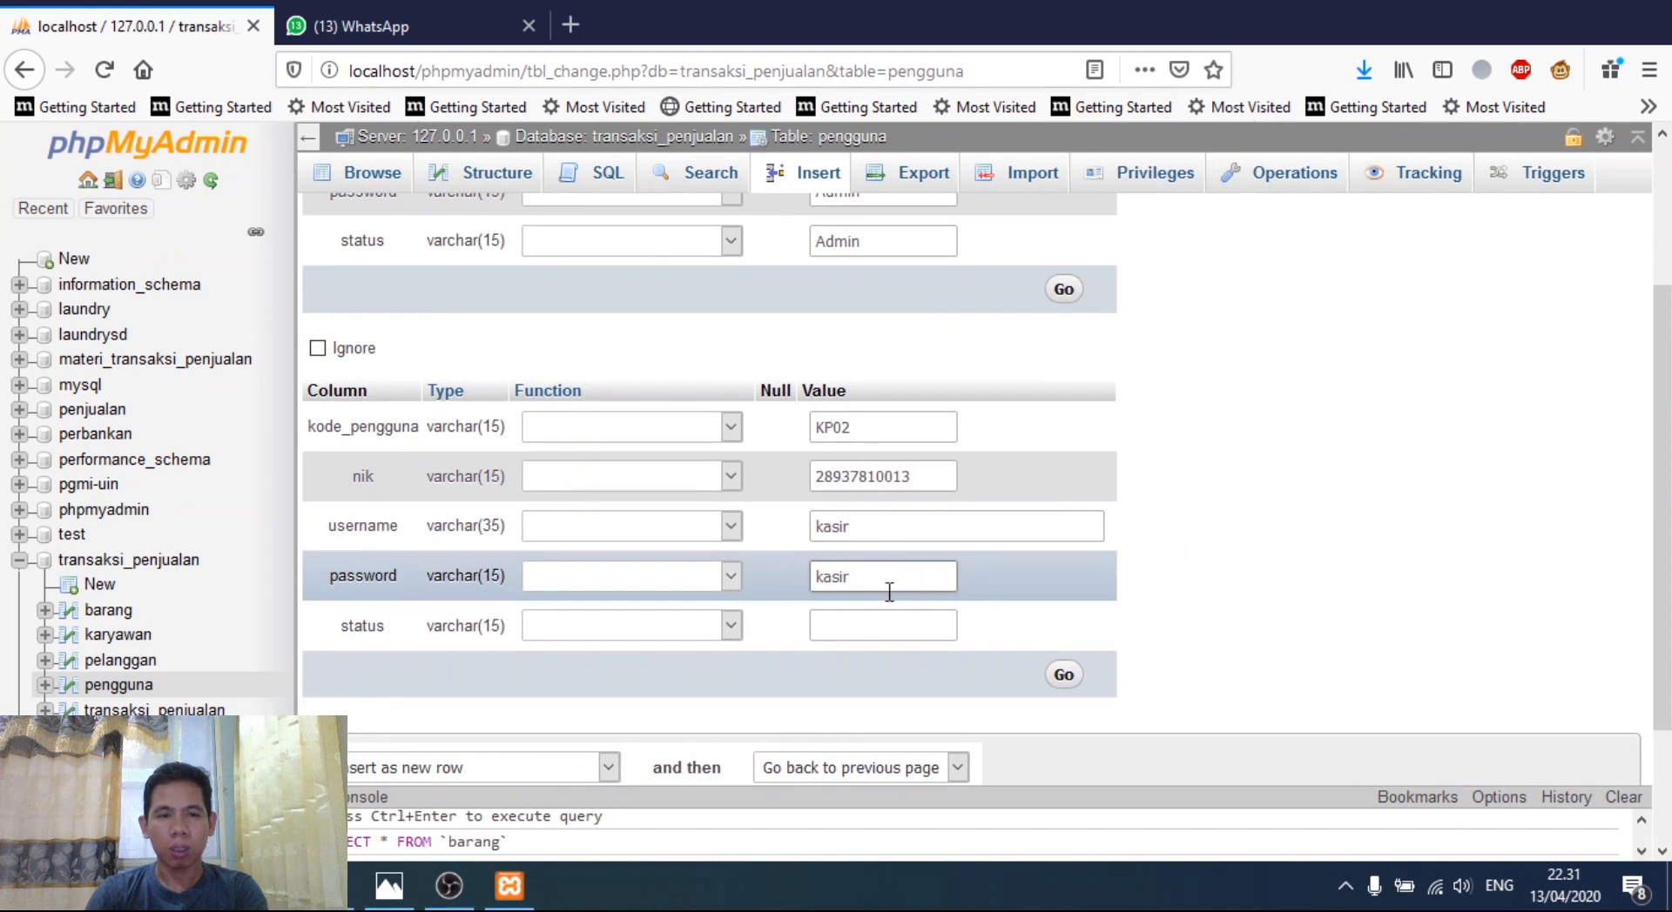
pyautogui.click(874, 632)
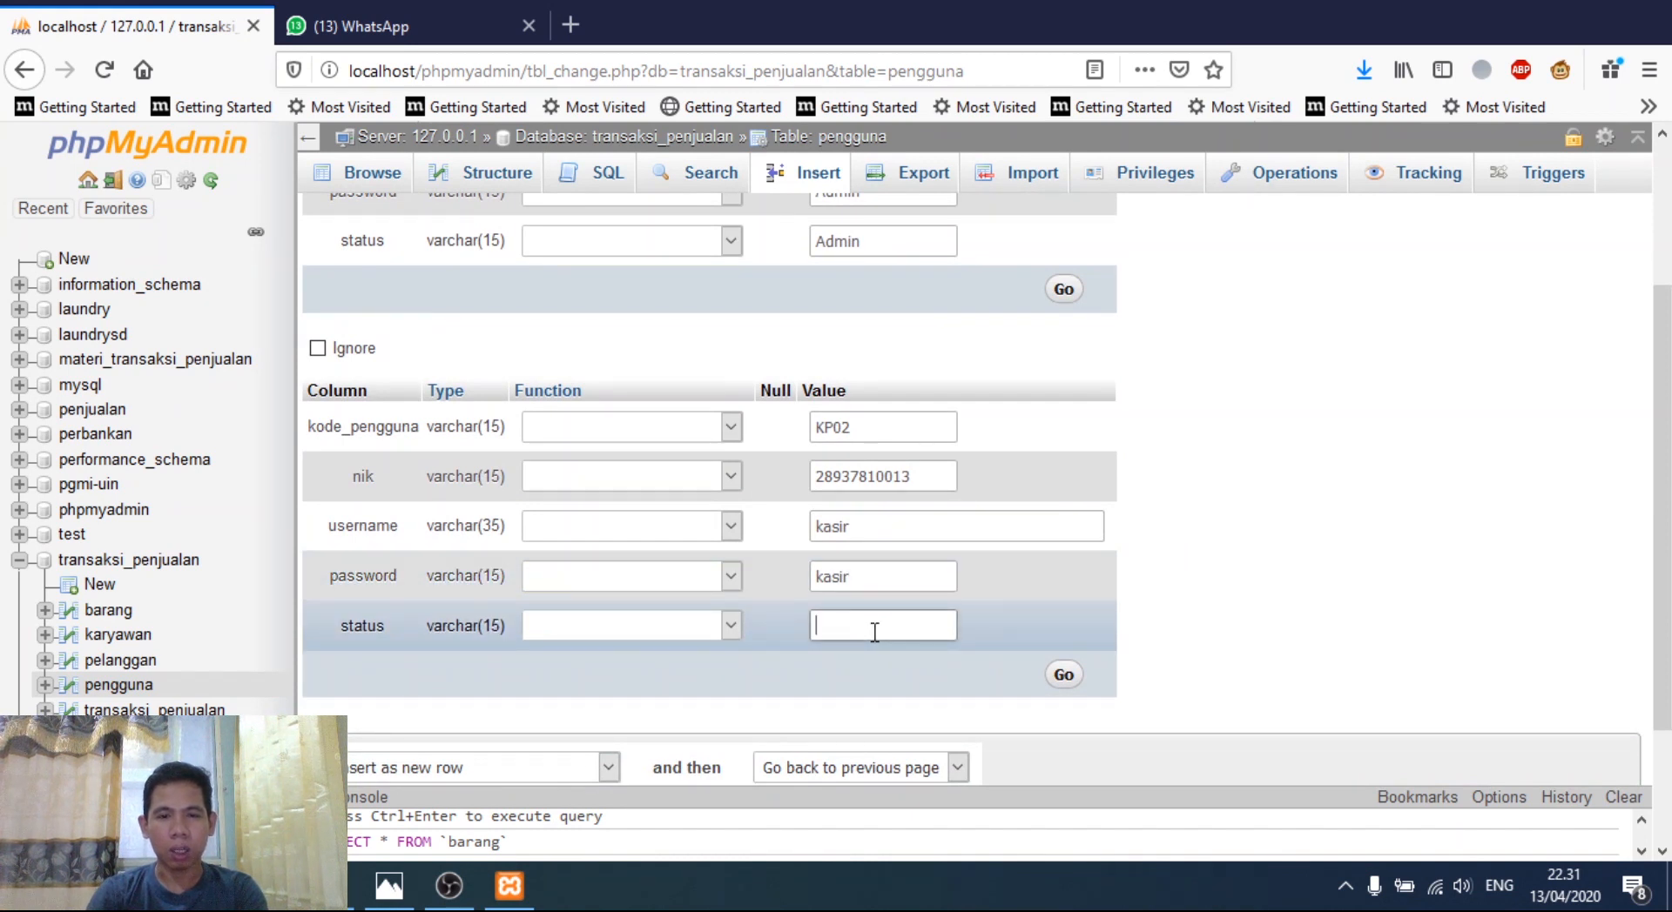
pyautogui.write('kasir')
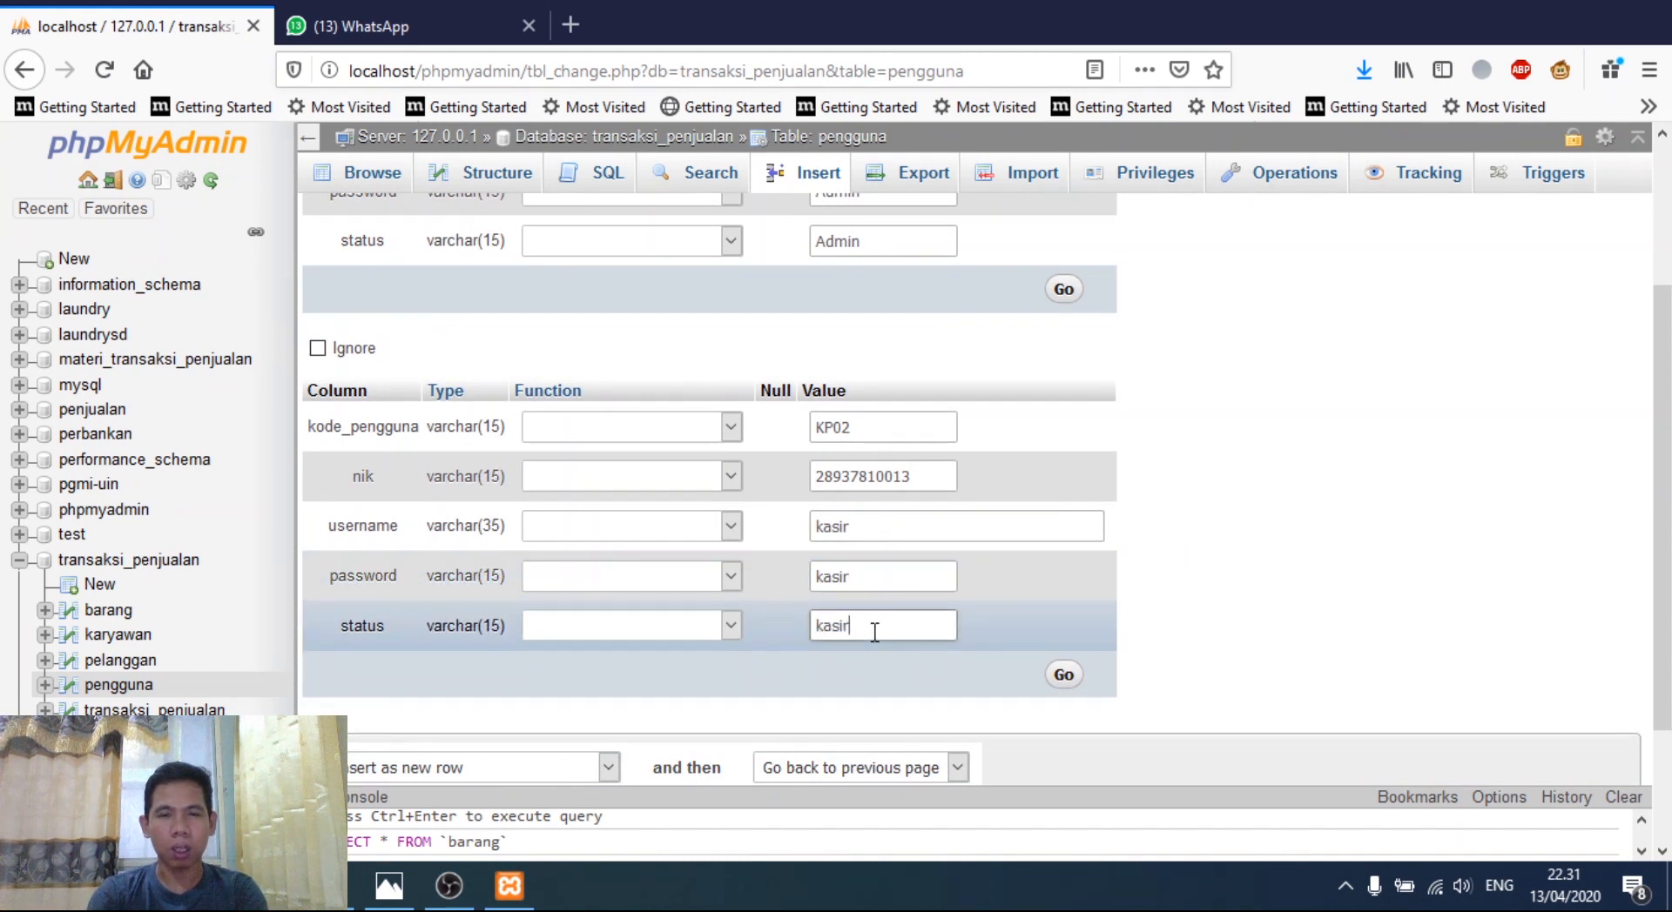
pyautogui.scroll(-2, 936, 663)
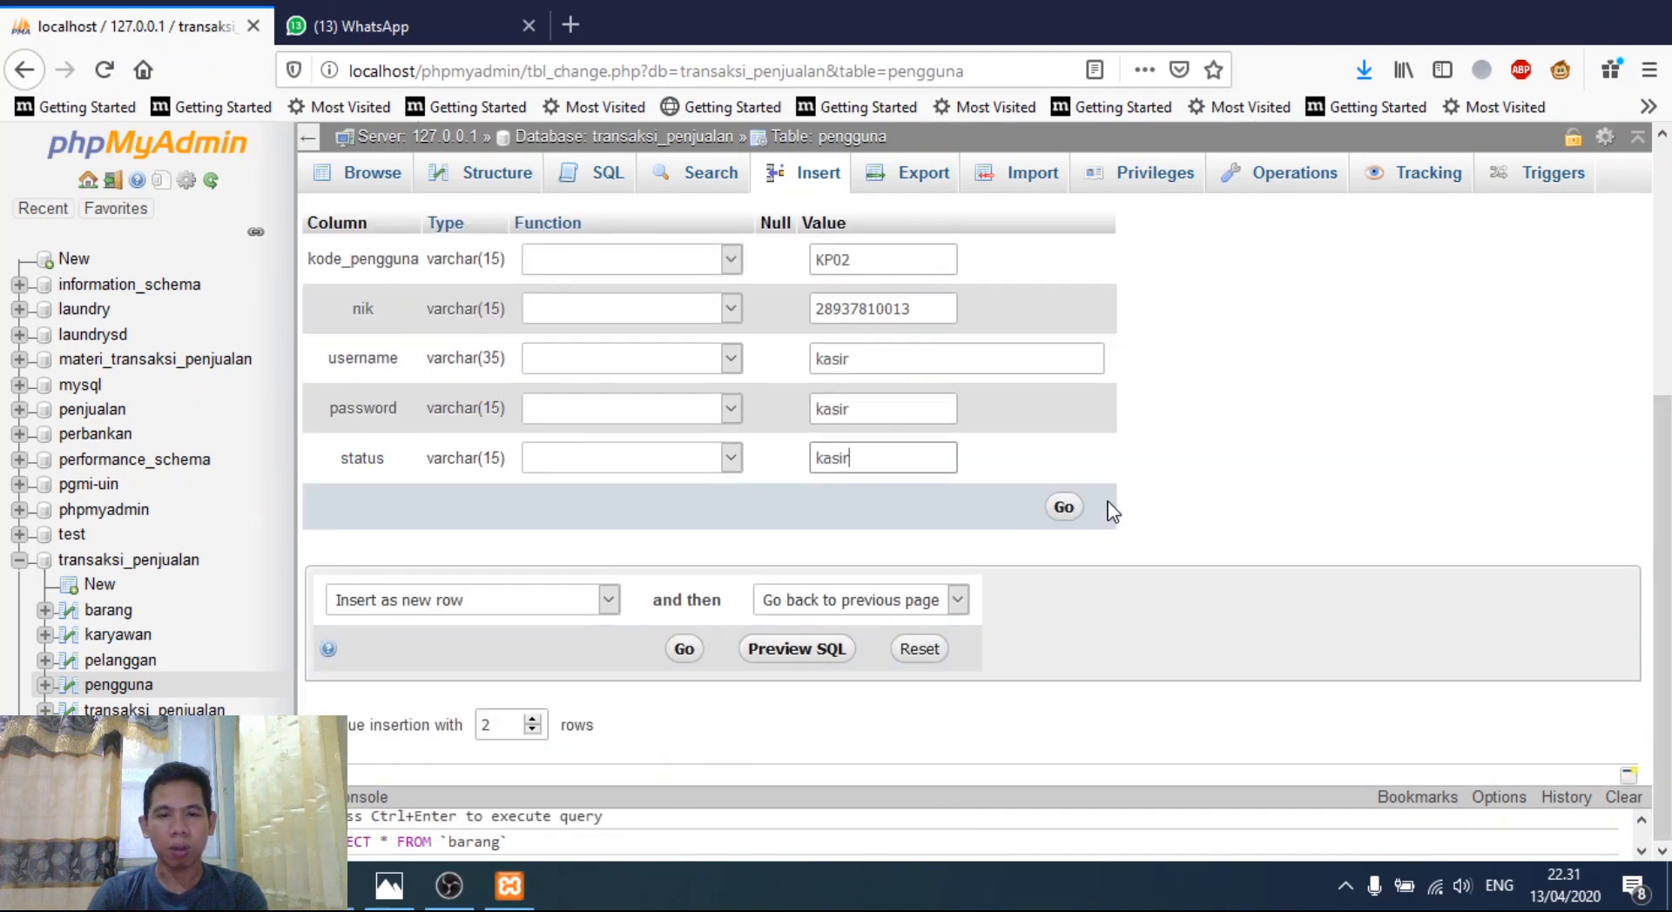
# - Insert the KP001 Admin and KP02 kasir user rows, then browse the pengguna table
pyautogui.click(1066, 507)
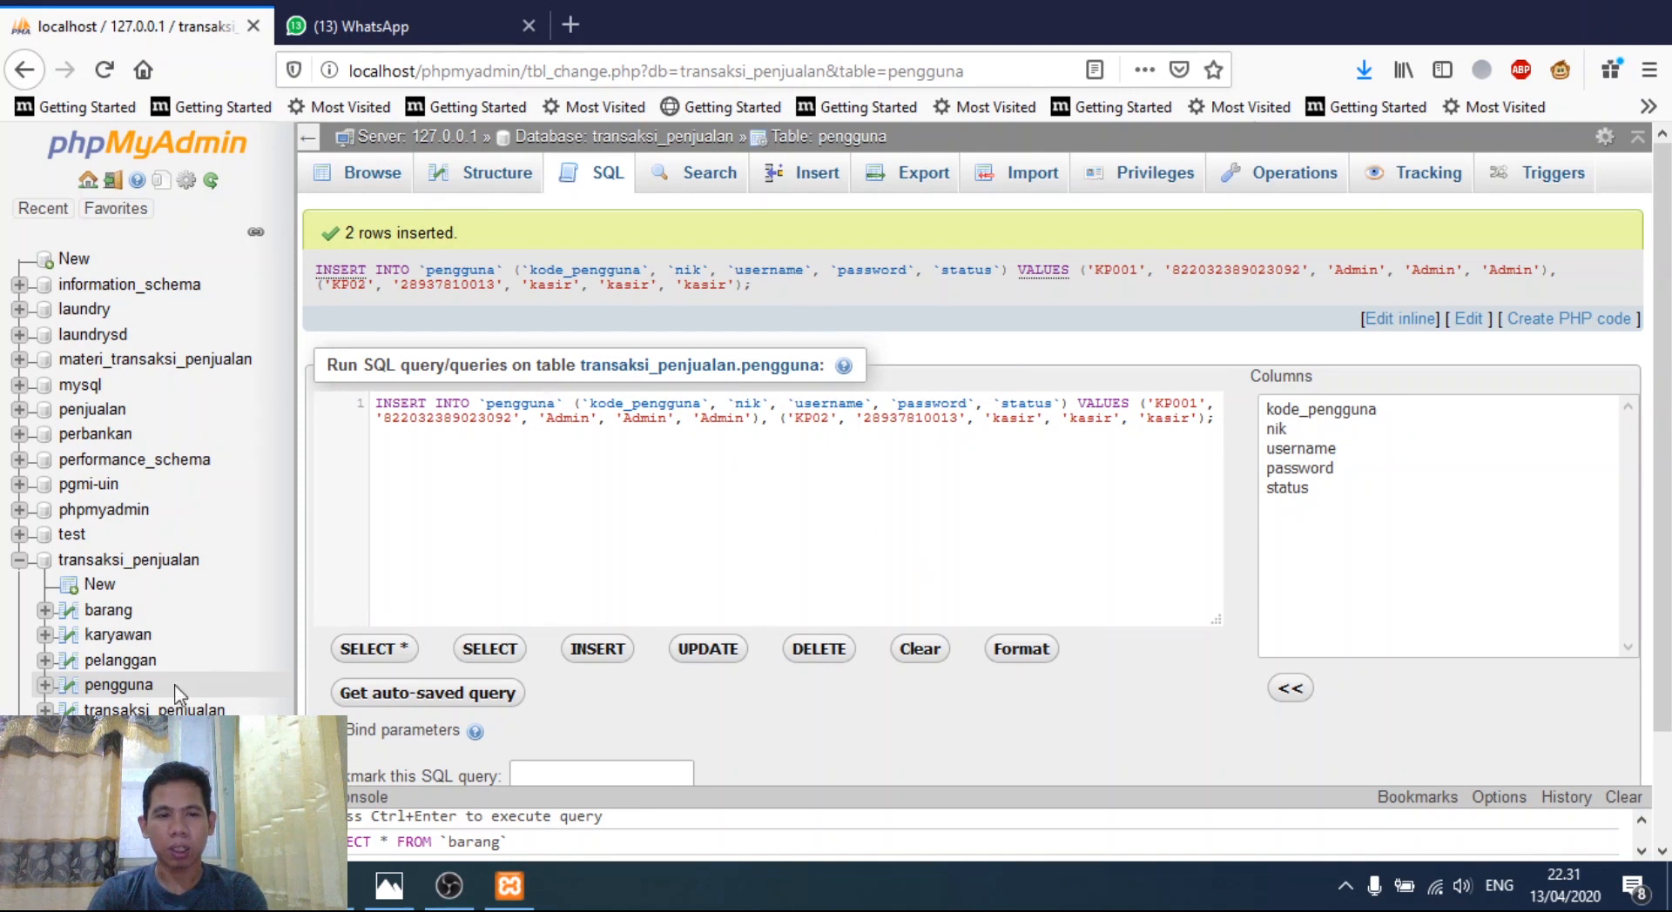
pyautogui.click(129, 688)
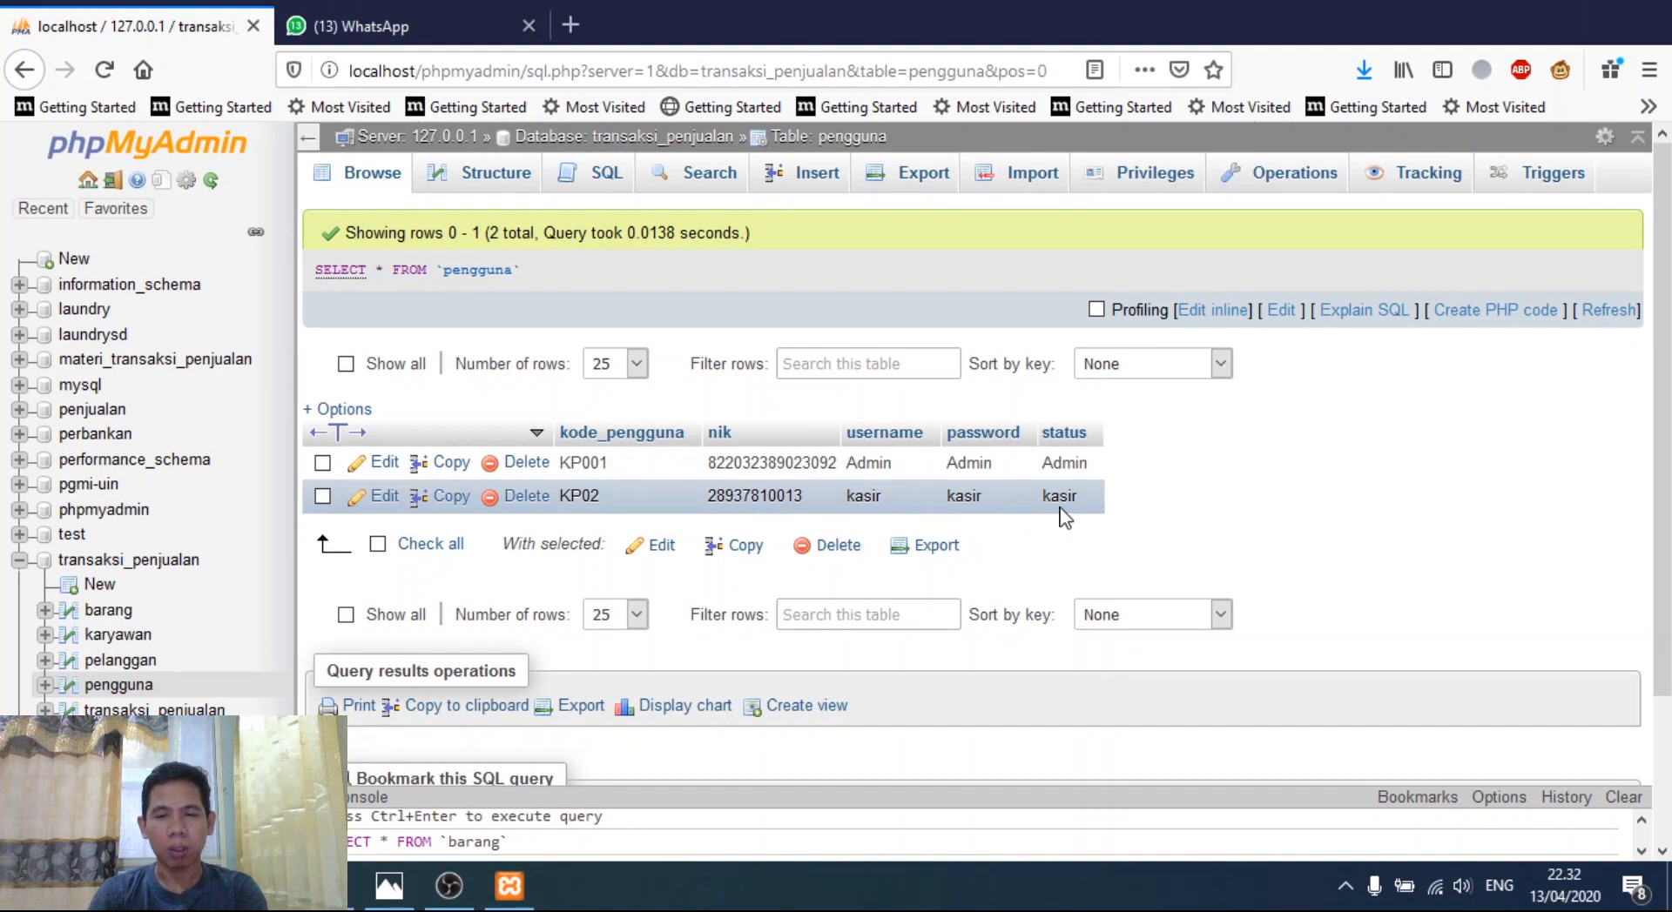
# - Resave the KP02 user record without changes, then go back to the transaksi_penjualan overview
pyautogui.click(379, 503)
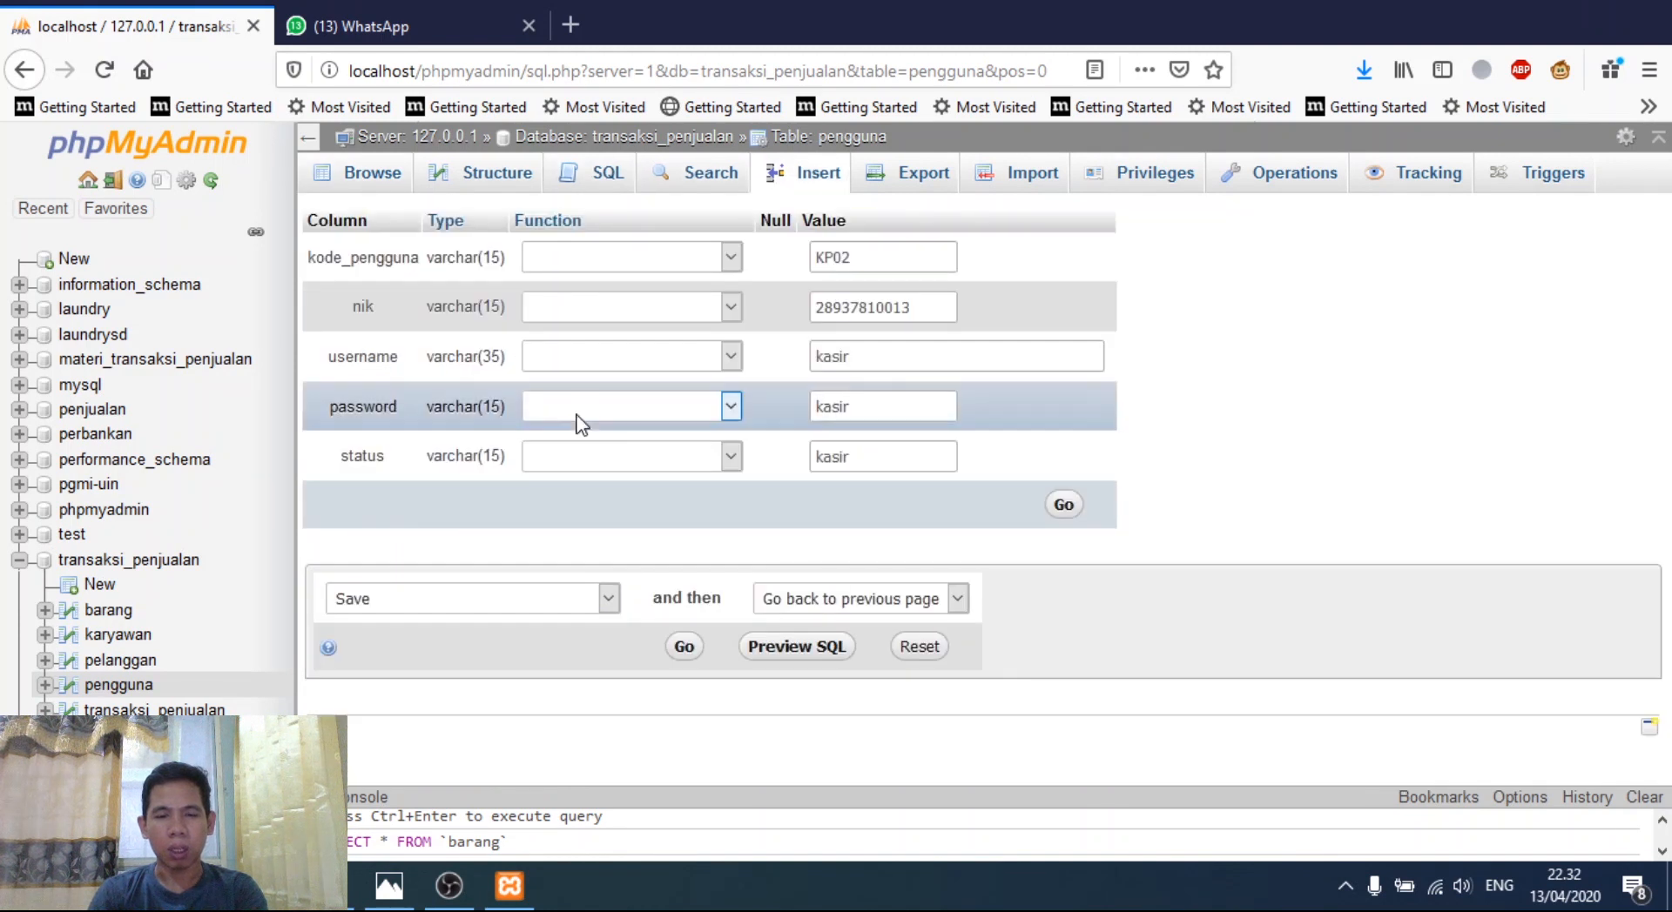
pyautogui.click(878, 358)
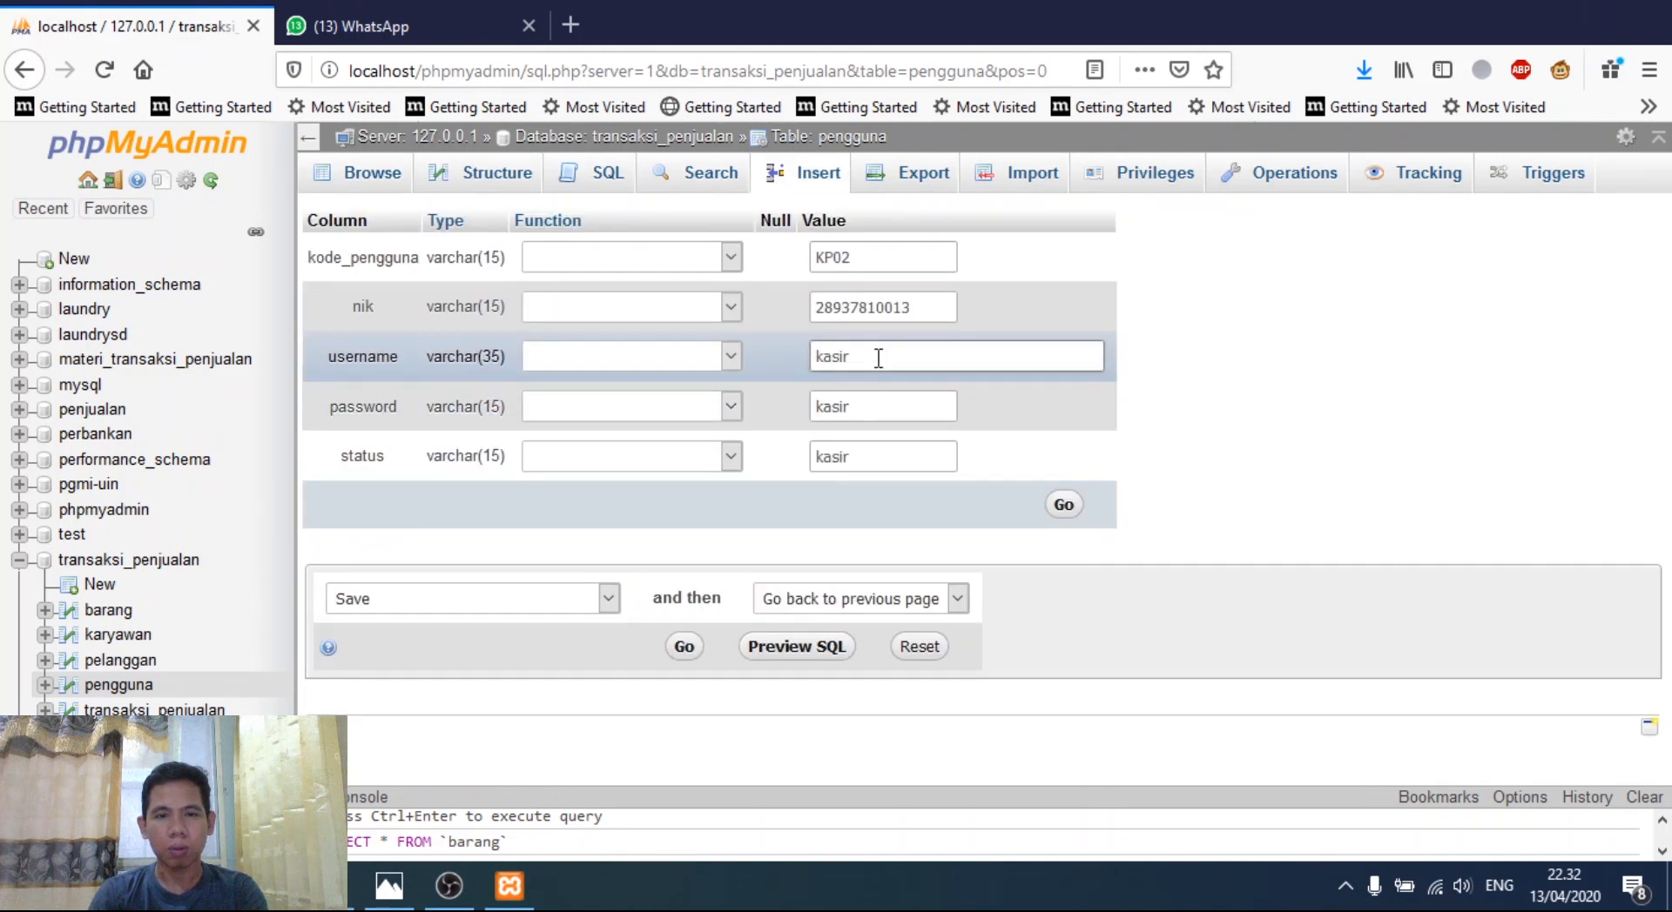
pyautogui.click(1063, 505)
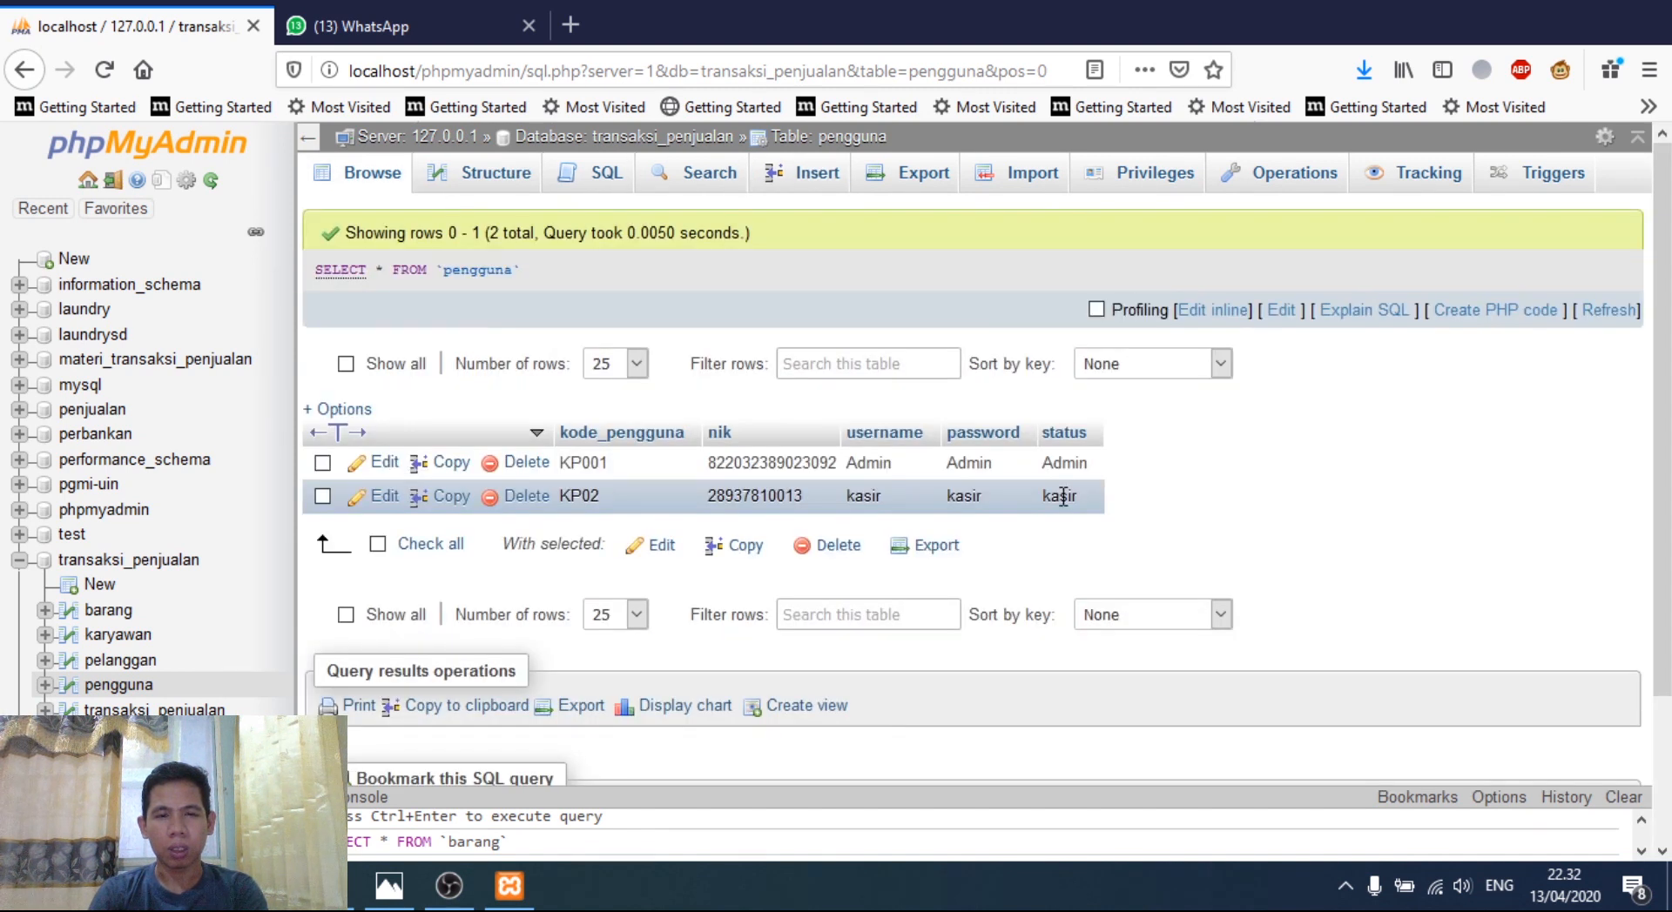
pyautogui.click(144, 562)
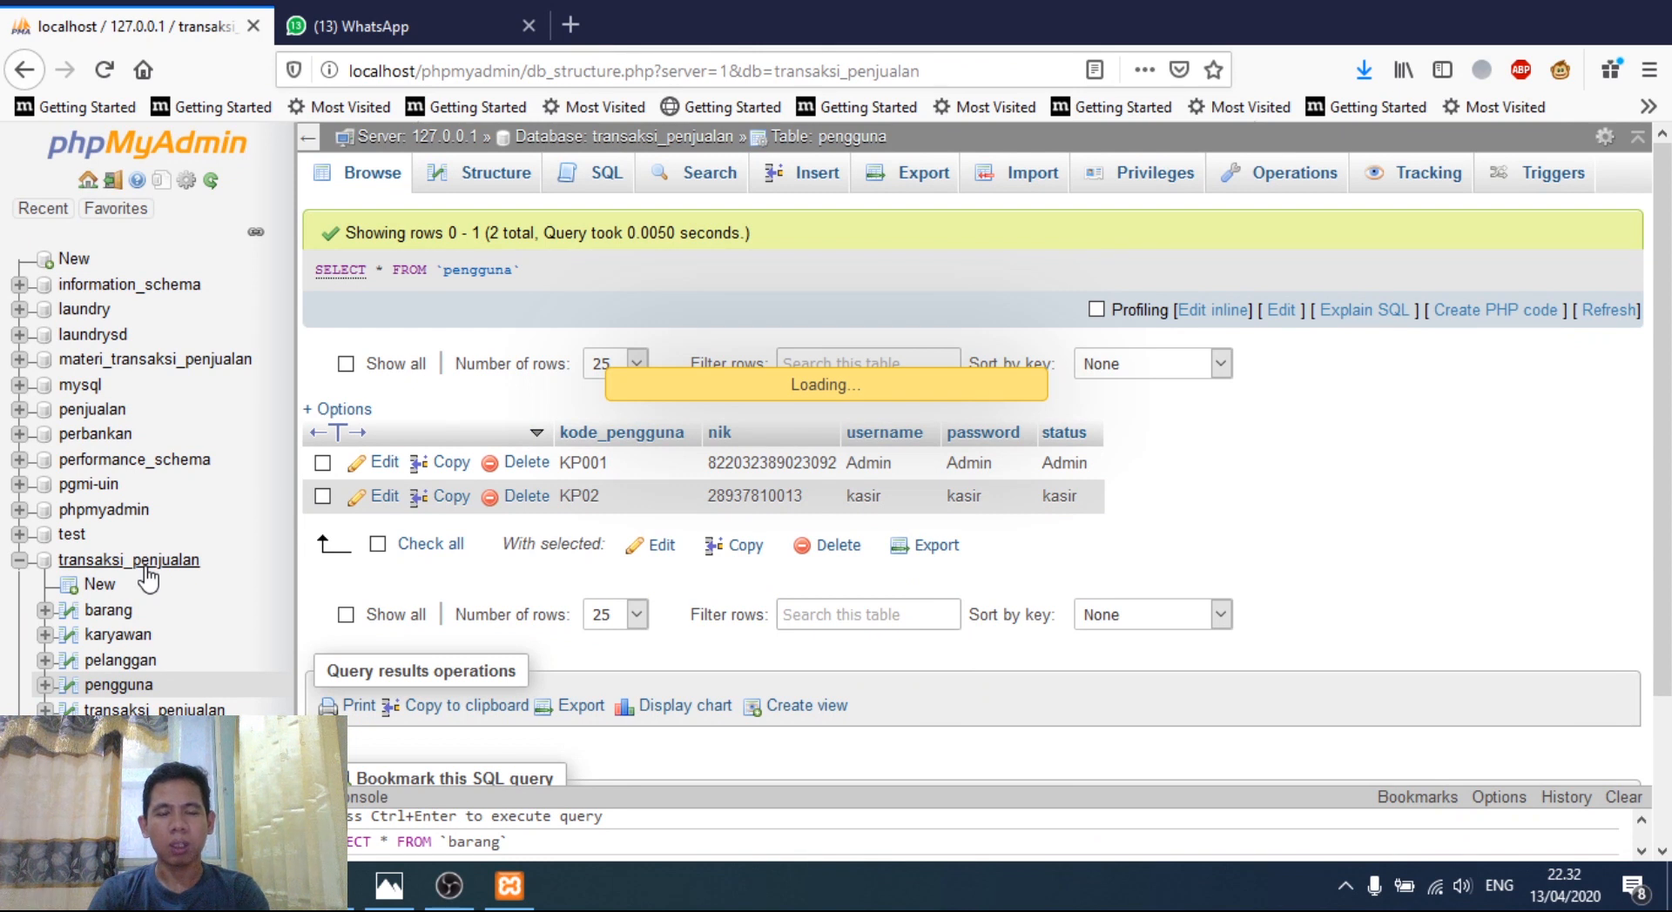